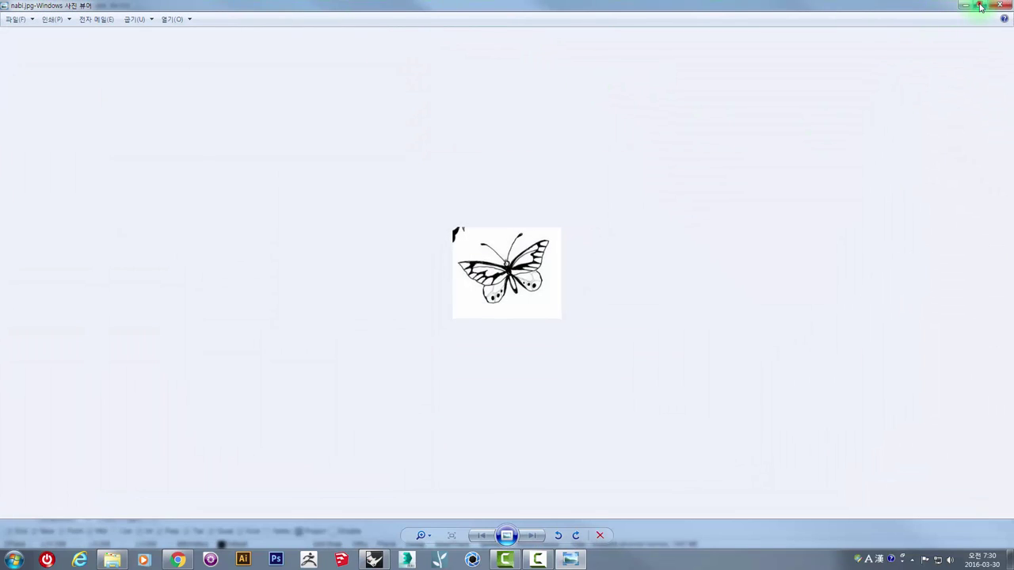
# - Reduce the photo viewer to a smaller window and enlarge the nabi.jpg butterfly image to examine it over the Rhino viewports
pyautogui.click(979, 5)
pyautogui.moveTo(231, 73); pyautogui.dragTo(365, 65)
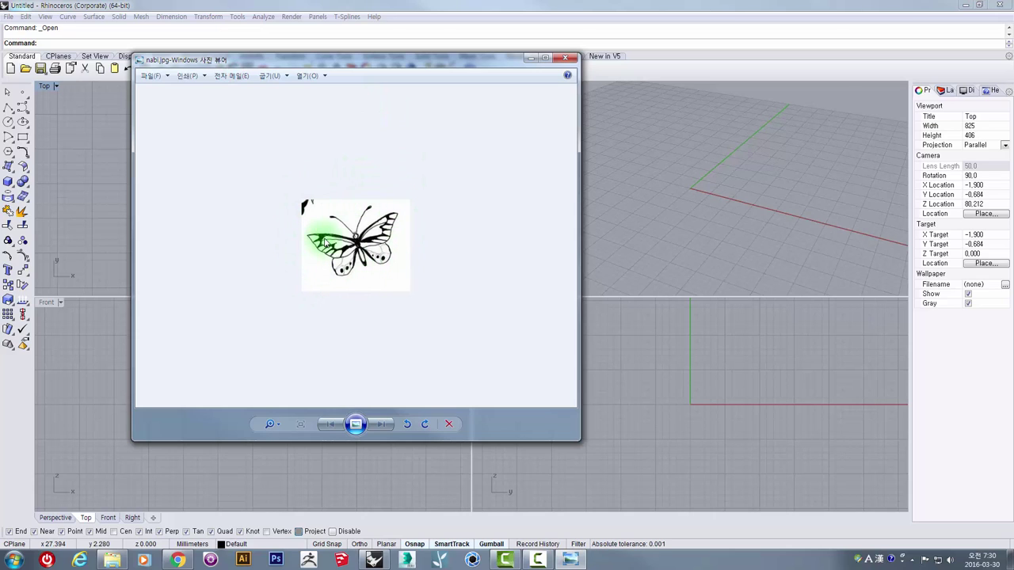
pyautogui.scroll(3, 325, 240)
pyautogui.scroll(-1, 325, 240)
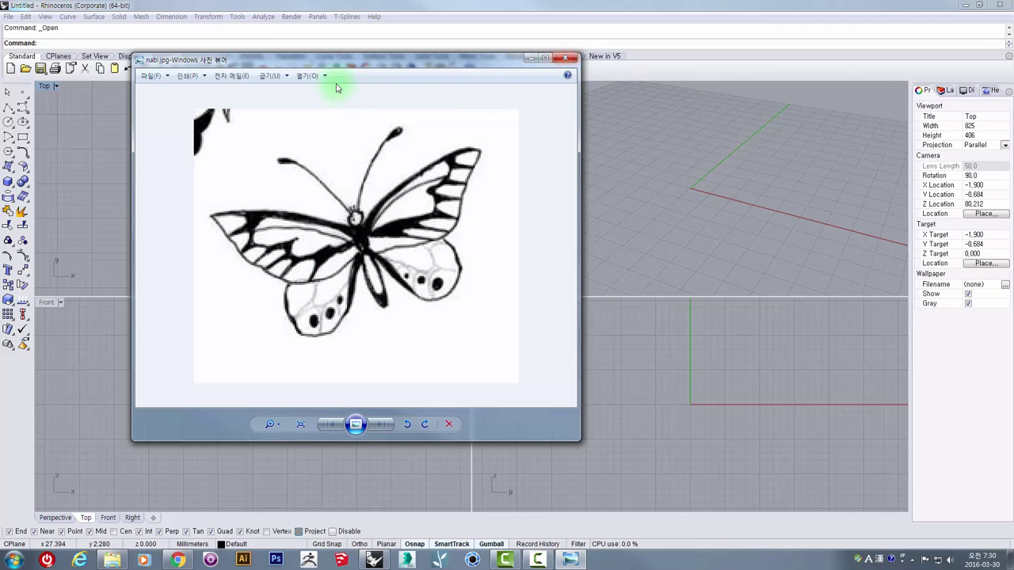
pyautogui.moveTo(208, 61); pyautogui.dragTo(383, 81)
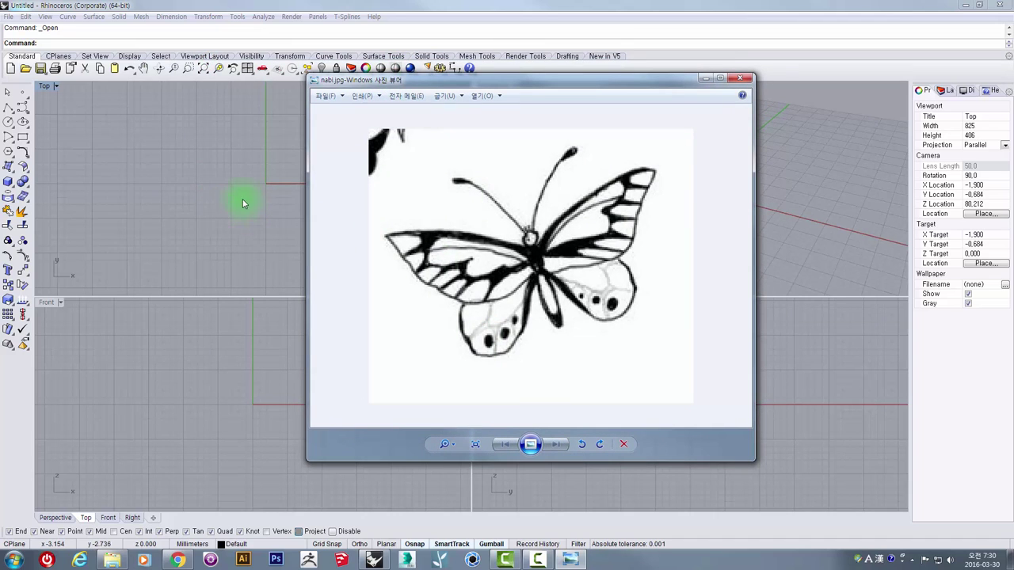
# - Check the curve drawing tools in Rhino against the butterfly image, and close the photo viewer
pyautogui.click(121, 175)
pyautogui.click(22, 108)
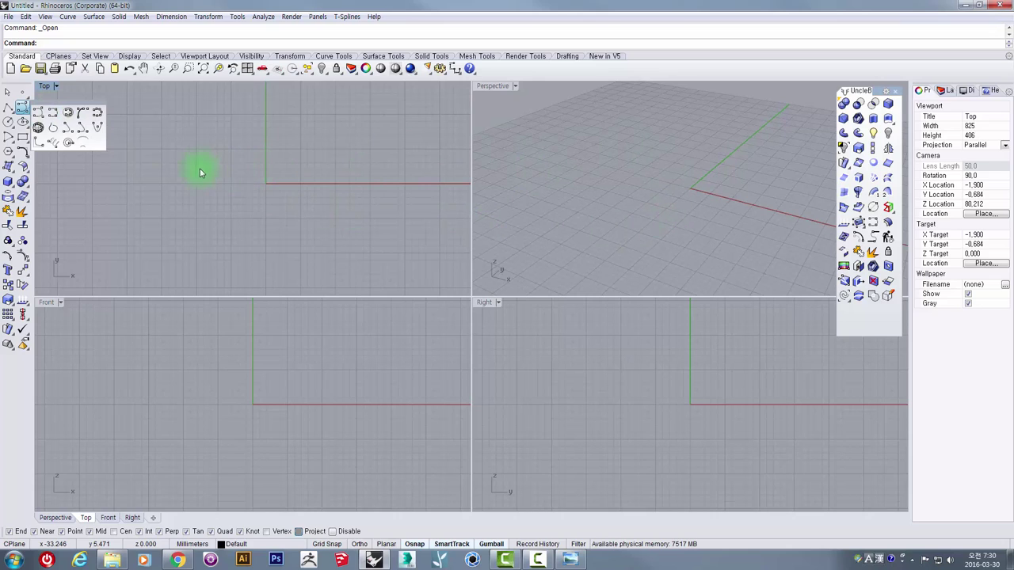
pyautogui.click(568, 559)
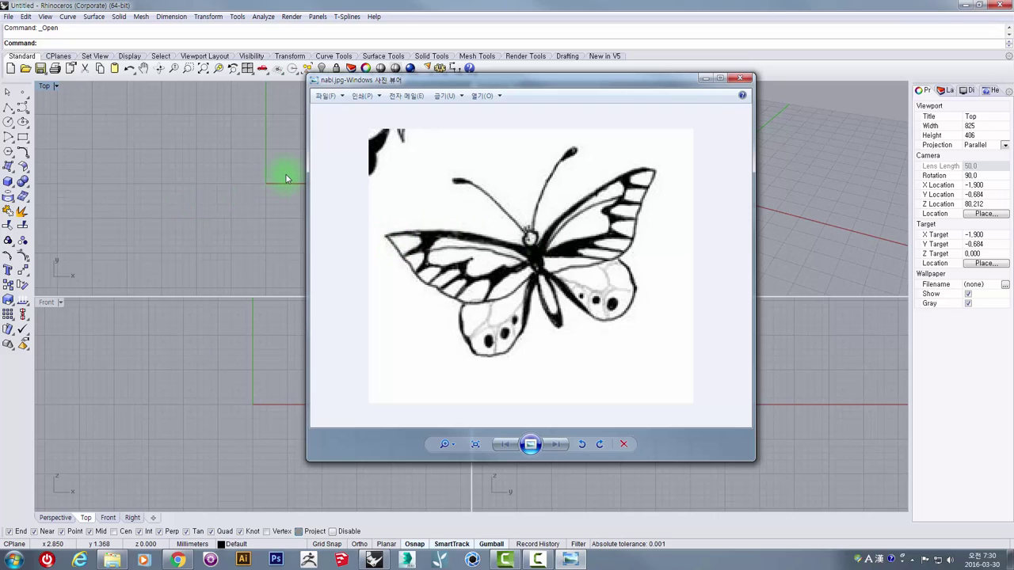
pyautogui.click(751, 80)
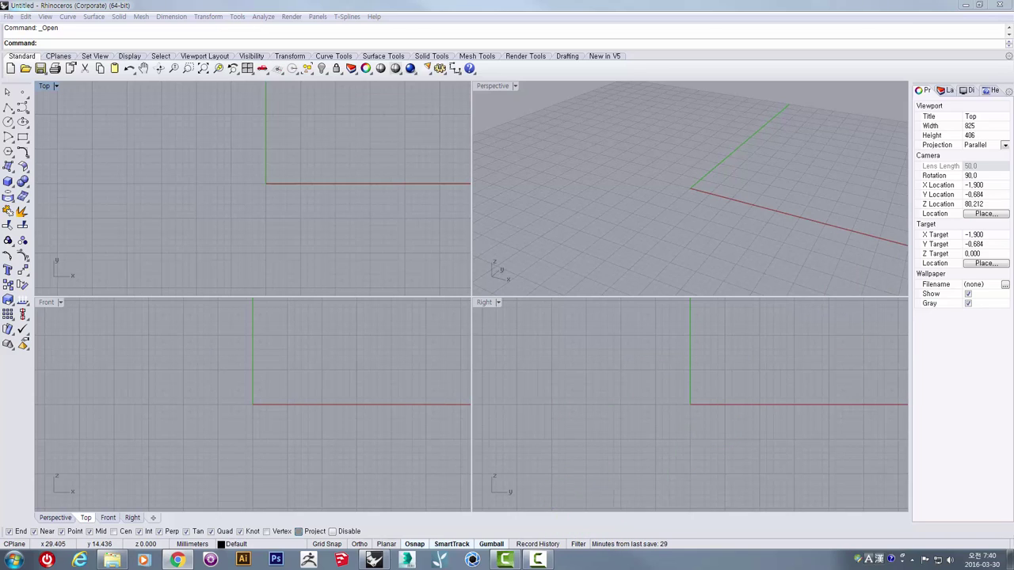
pyautogui.click(595, 176)
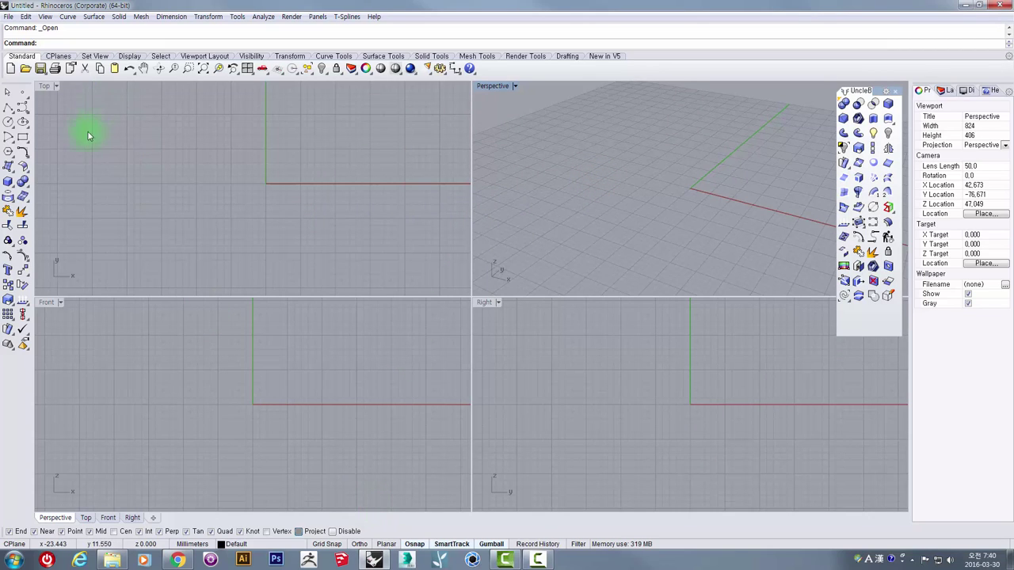
pyautogui.click(8, 17)
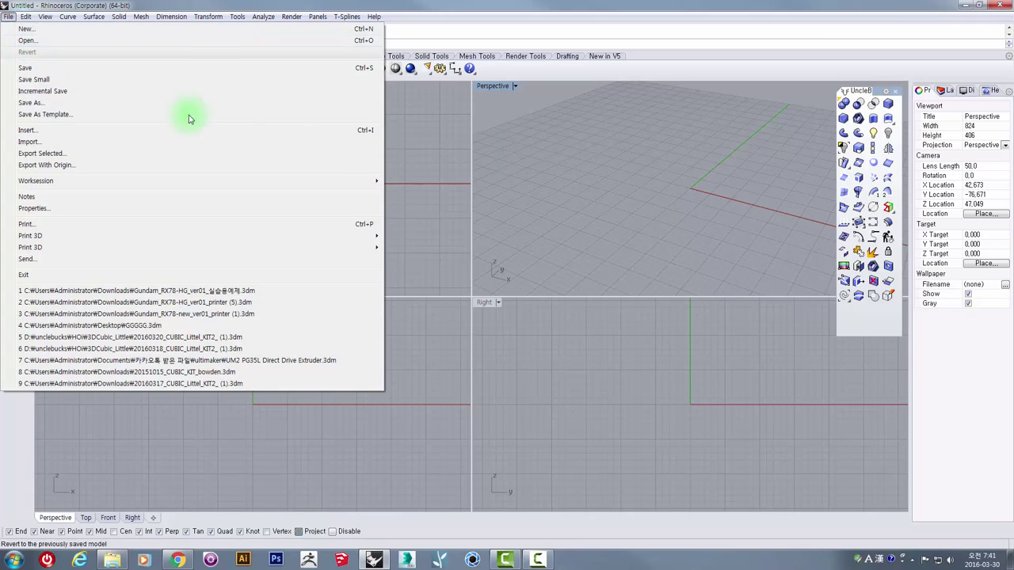
pyautogui.click(622, 210)
pyautogui.moveTo(636, 207); pyautogui.dragTo(715, 182, button='right')
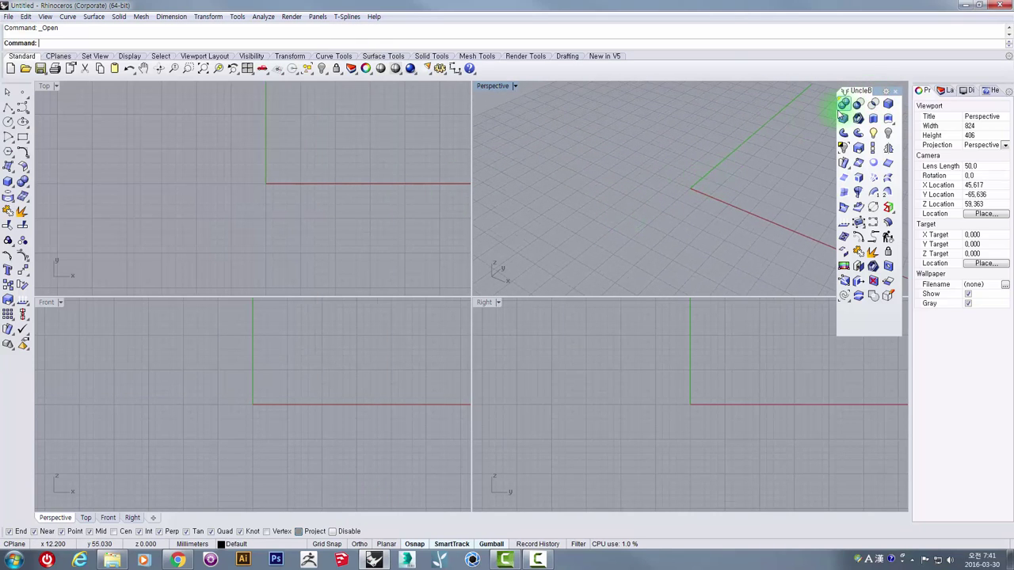
pyautogui.click(843, 267)
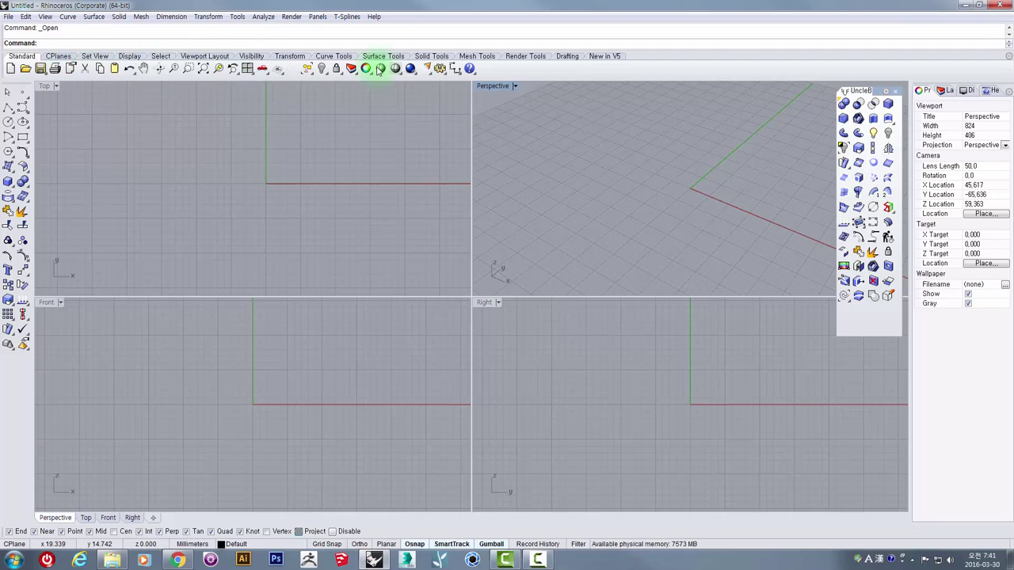
pyautogui.click(130, 56)
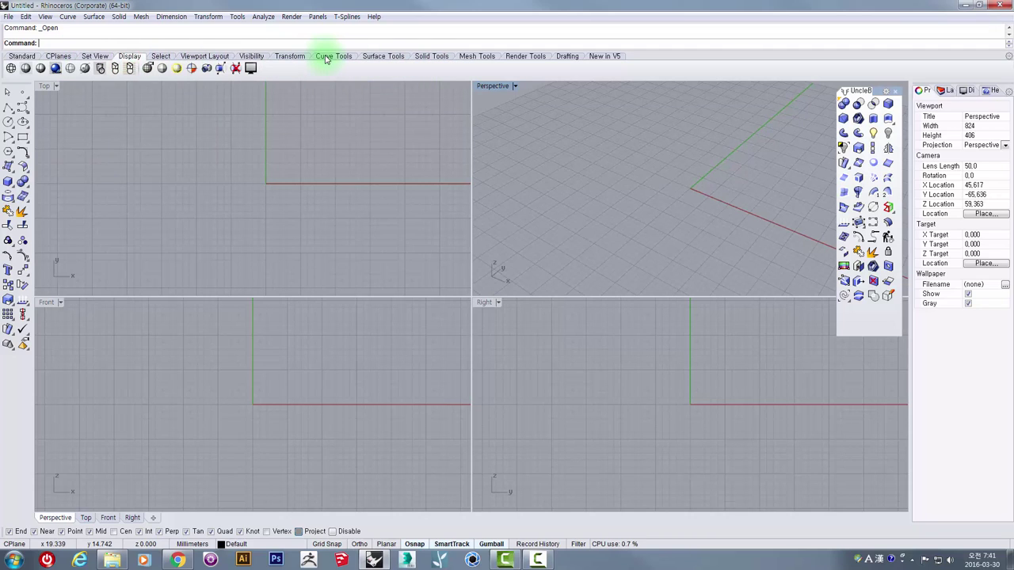
pyautogui.click(290, 56)
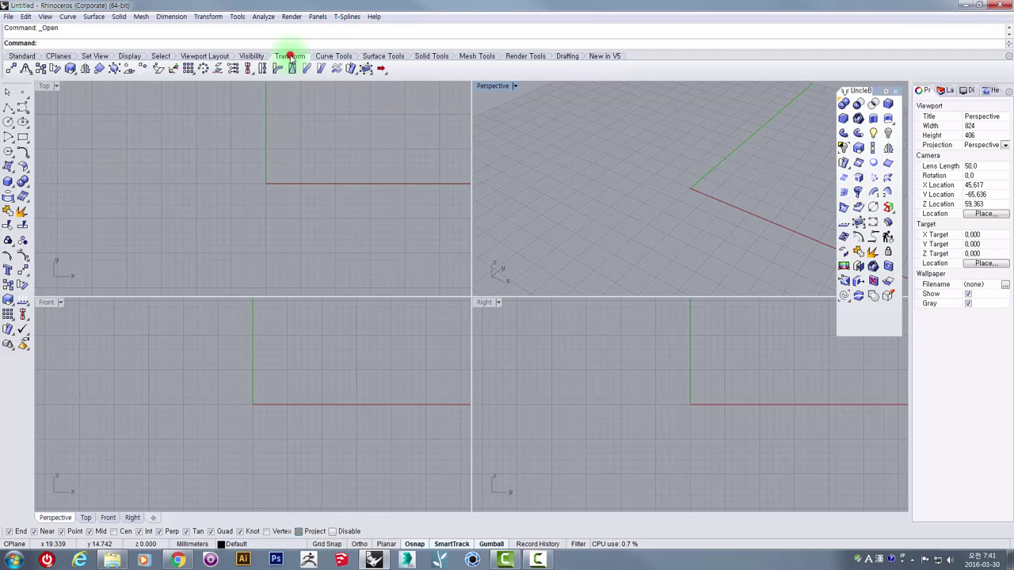
pyautogui.click(161, 56)
pyautogui.click(212, 59)
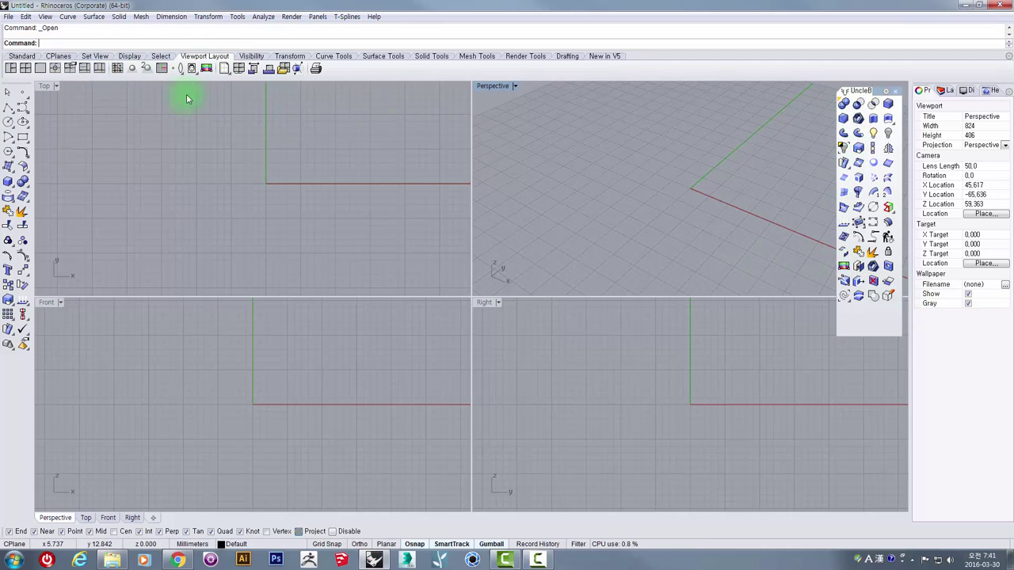
pyautogui.click(23, 56)
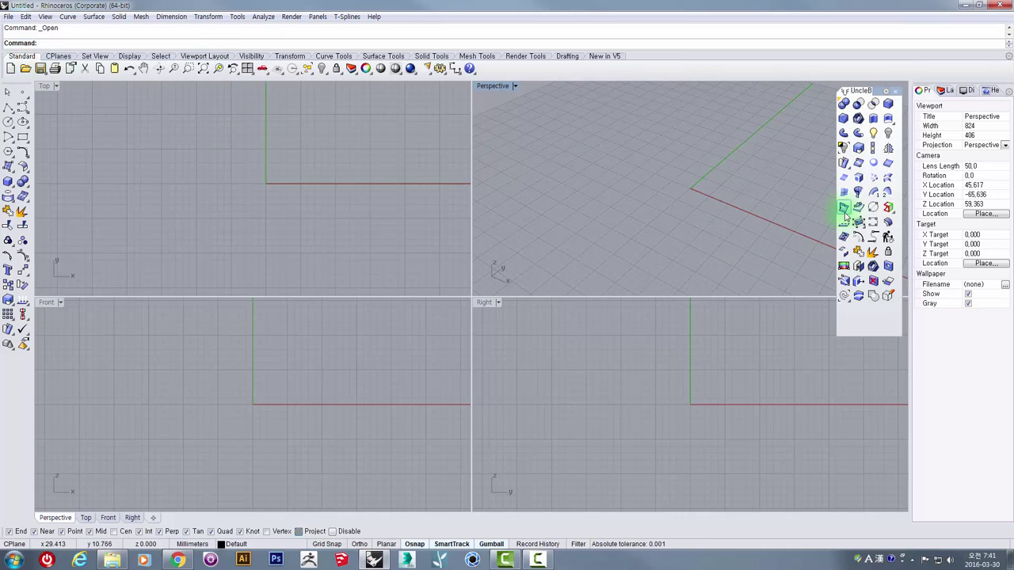
# - Start a Picture Frame and load nabi.jpg from the desktop as its image
pyautogui.click(843, 269)
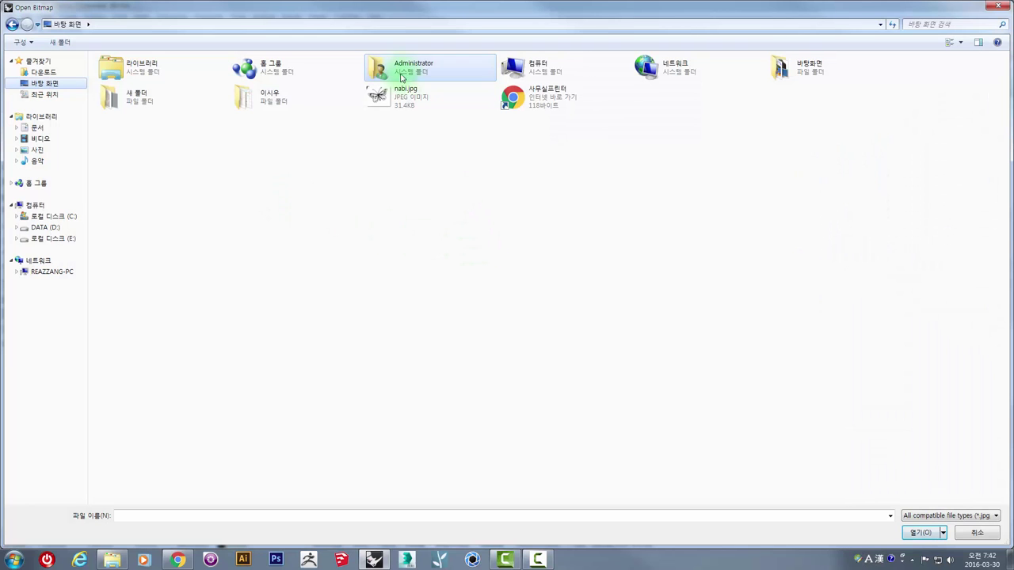
pyautogui.click(401, 77)
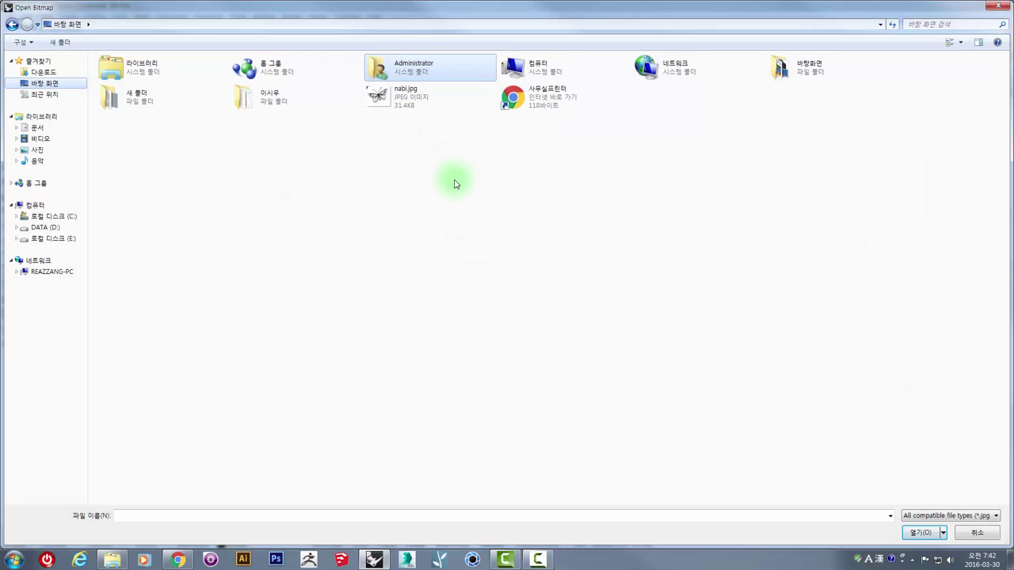
pyautogui.click(397, 101)
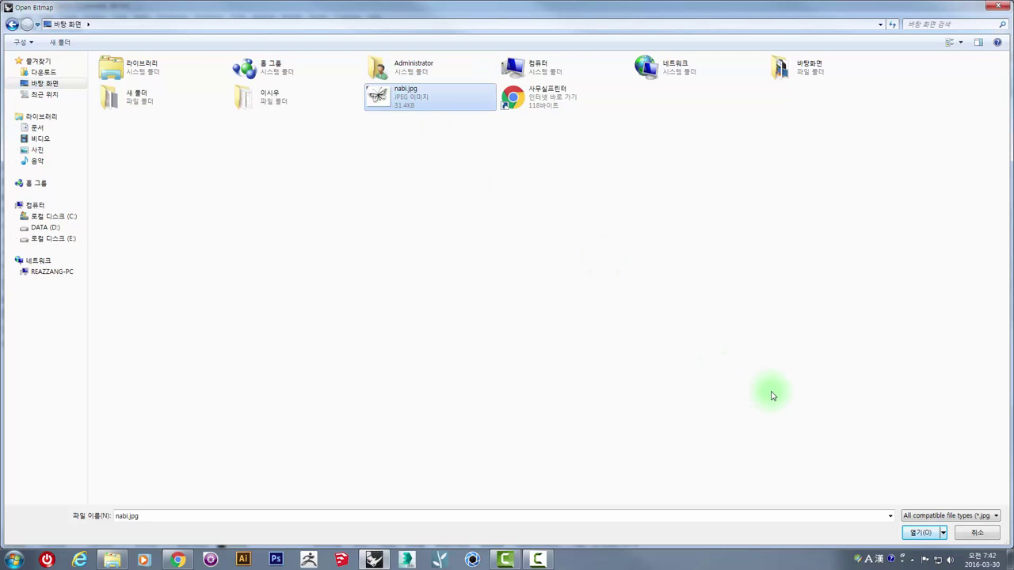
pyautogui.click(936, 536)
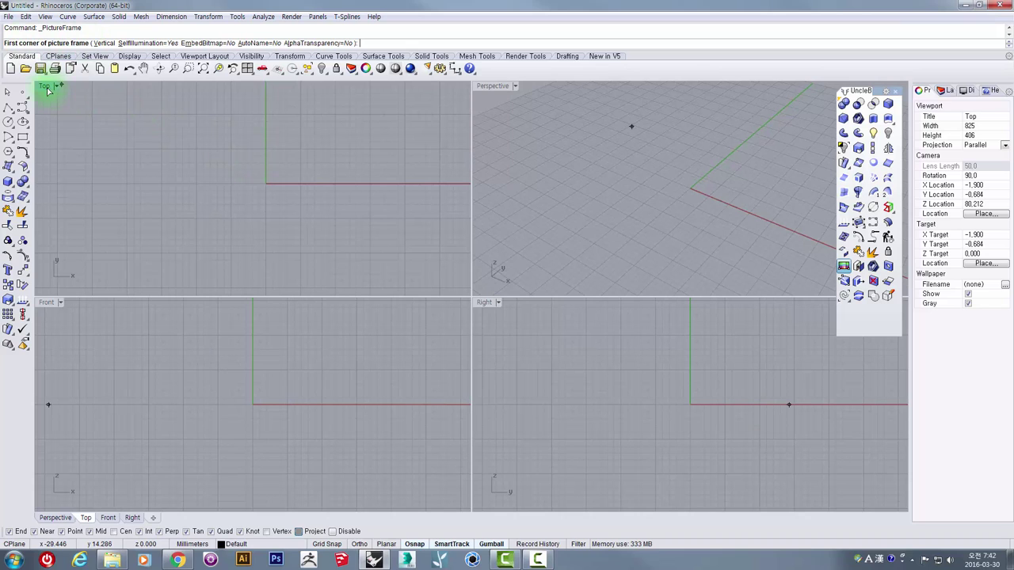
# - Place the picture frame horizontally in the Top view, from just beside the origin to about x 111 mm, constrained with Ortho
pyautogui.moveTo(277, 149); pyautogui.dragTo(206, 216, button='right')
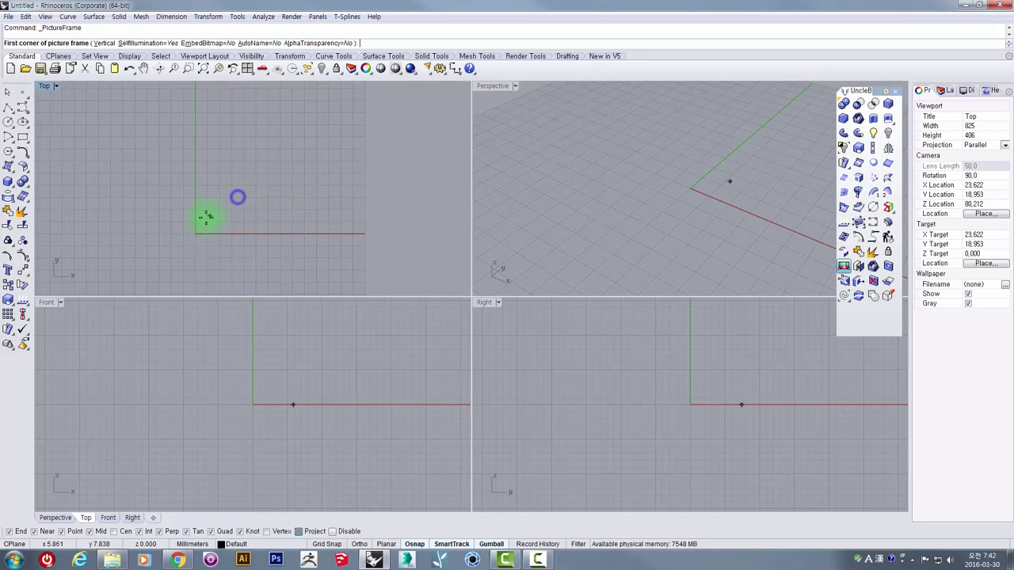
pyautogui.click(204, 223)
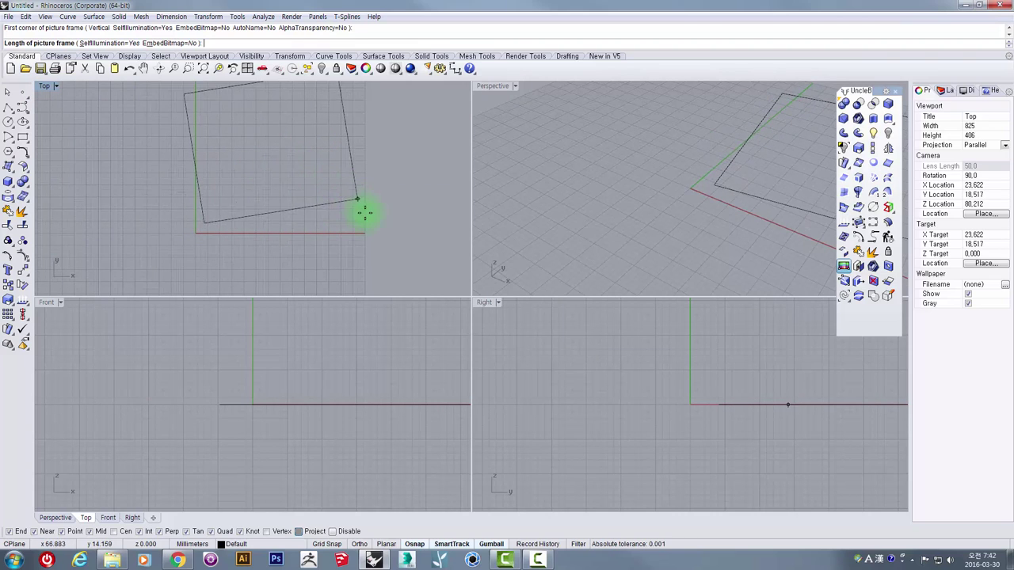
pyautogui.press('shift')
pyautogui.scroll(-3, 368, 221)
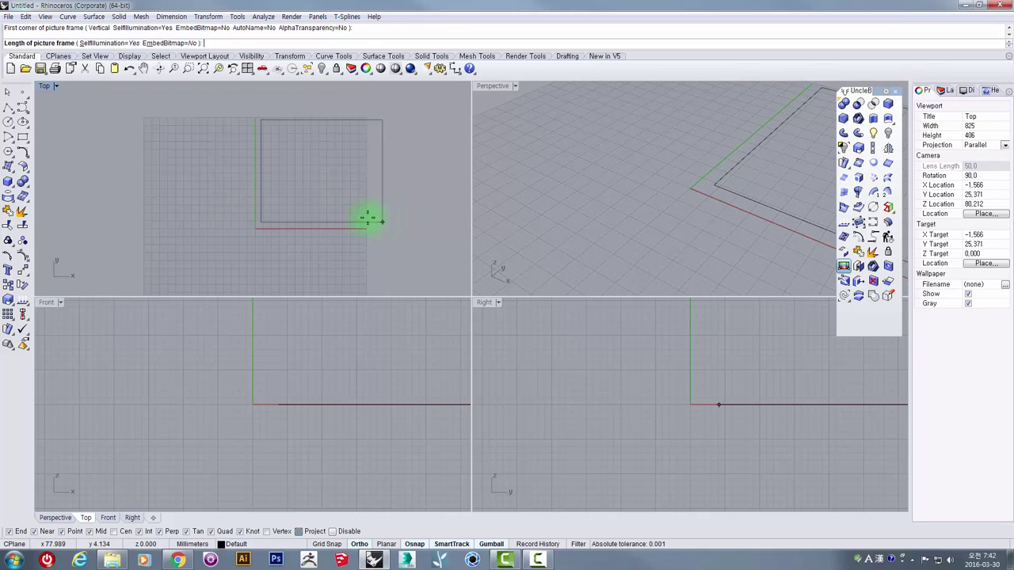
pyautogui.press('F8')
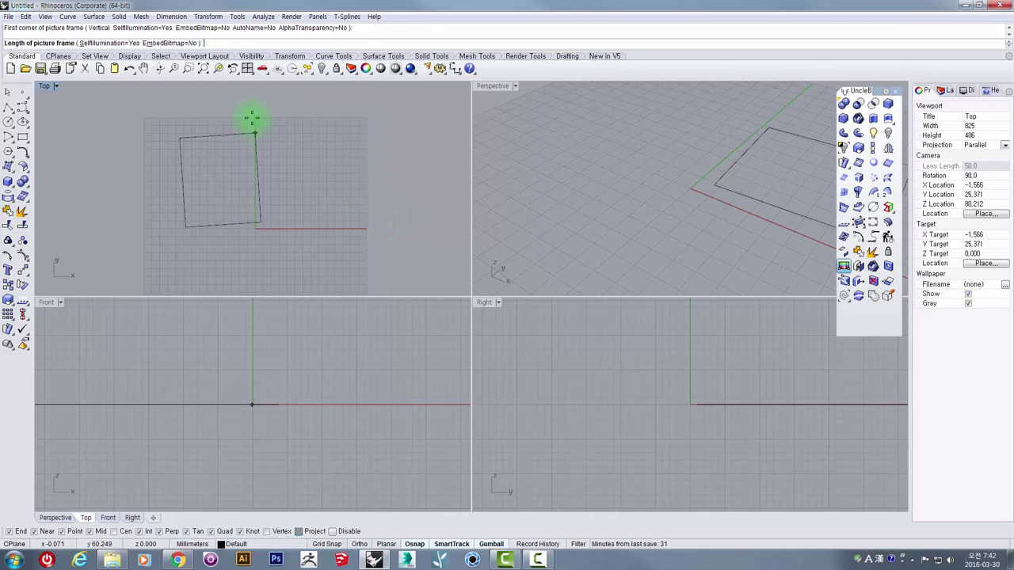
pyautogui.press('F8')
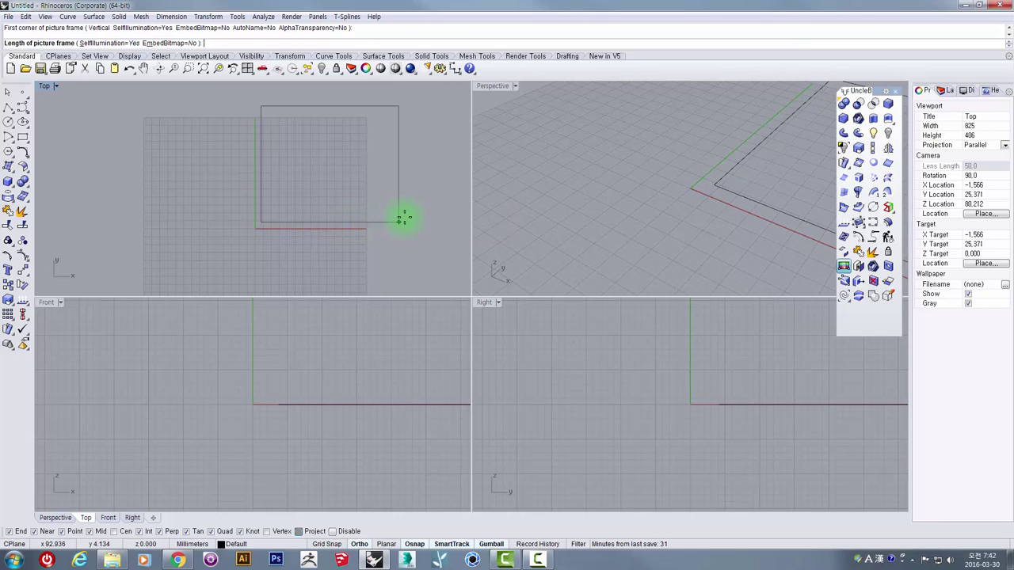
pyautogui.keyDown('shift'); pyautogui.click(431, 217); pyautogui.keyUp('shift')
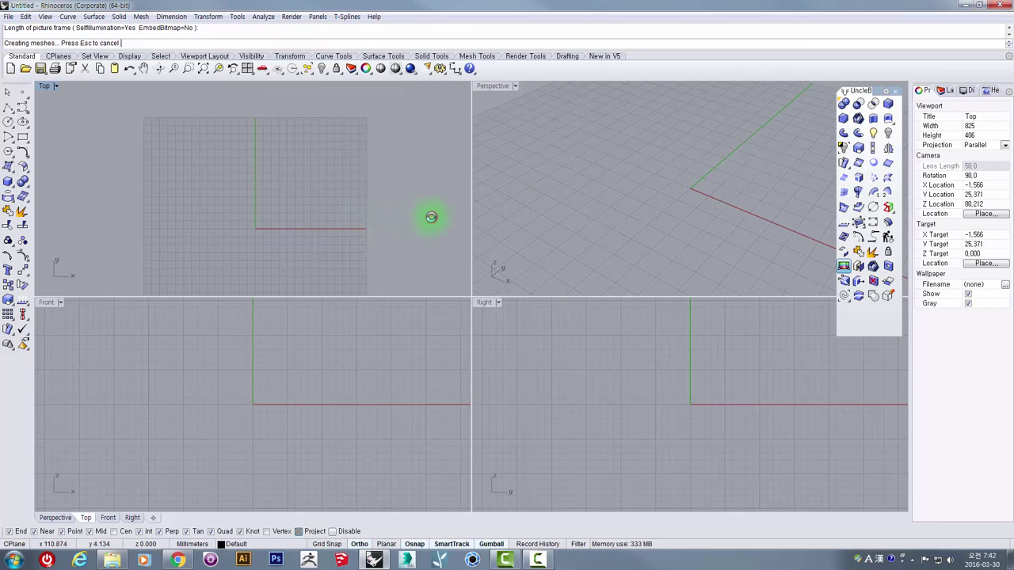
# - Inspect the placed butterfly picture in the Top view, both close up and in full
pyautogui.moveTo(400, 178); pyautogui.dragTo(375, 209, button='right')
pyautogui.scroll(5, 293, 177)
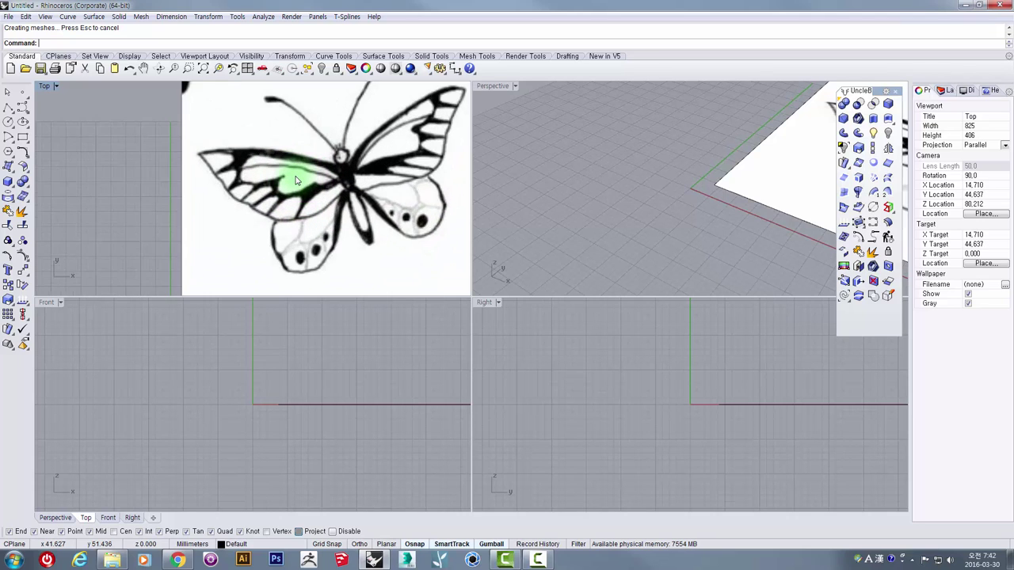
pyautogui.scroll(-3, 295, 181)
pyautogui.scroll(-2, 296, 180)
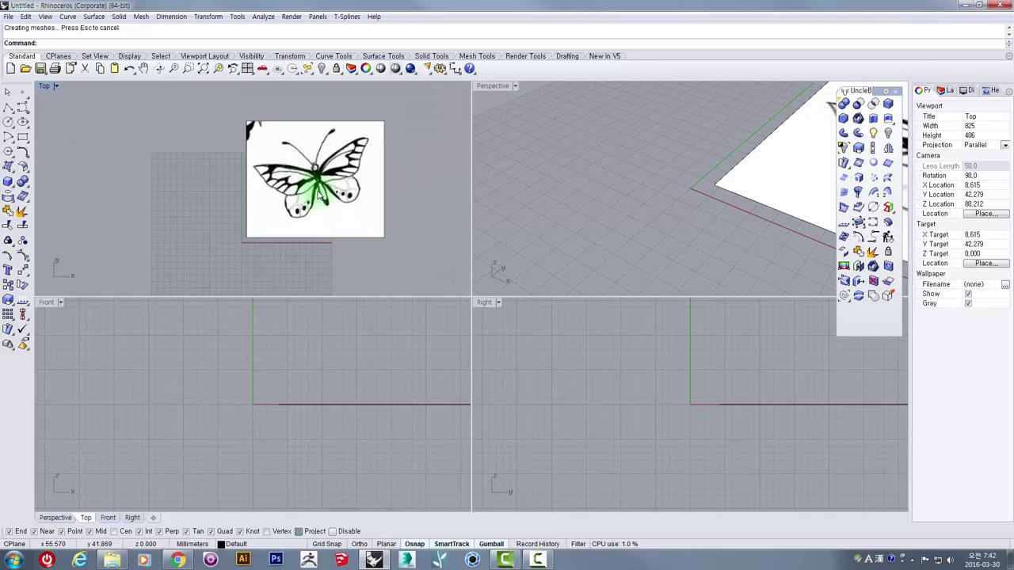
pyautogui.scroll(4, 333, 182)
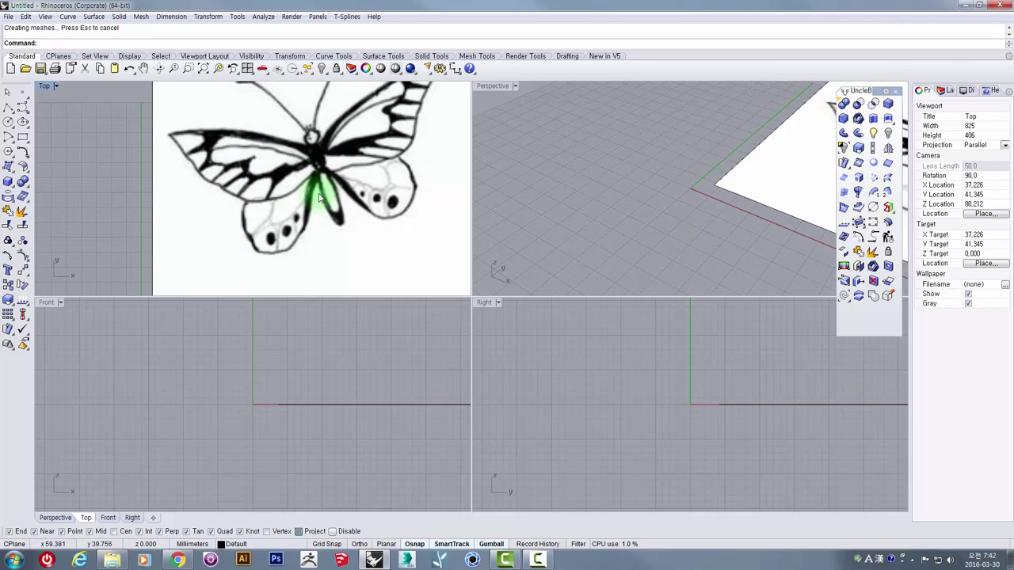
pyautogui.scroll(-4, 313, 178)
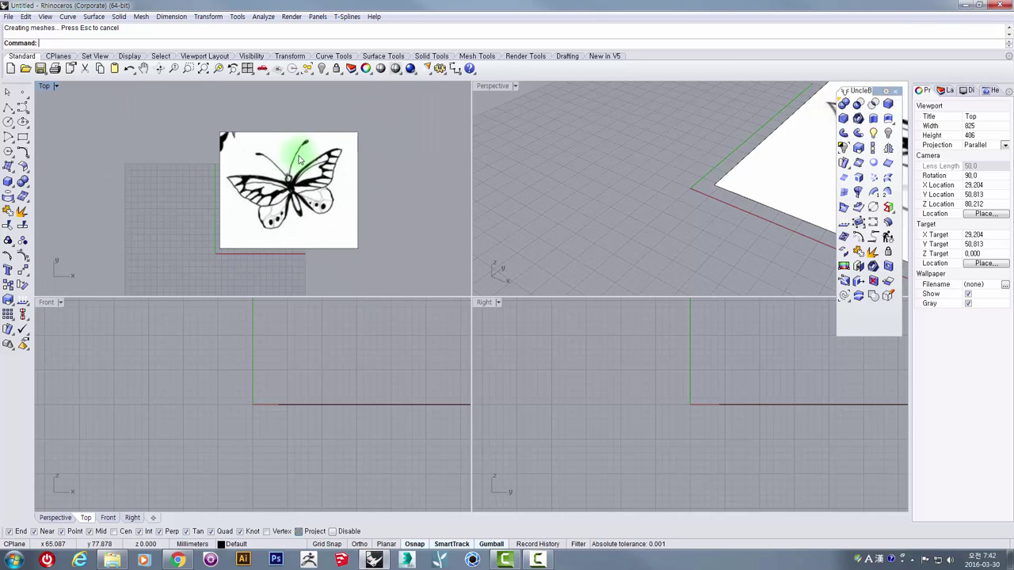
# - Try moving the butterfly picture in the Top view, and undo the move
pyautogui.click(315, 167)
pyautogui.moveTo(314, 167); pyautogui.dragTo(337, 152)
pyautogui.hotkey('ctrl', 'z')
pyautogui.click(315, 118)
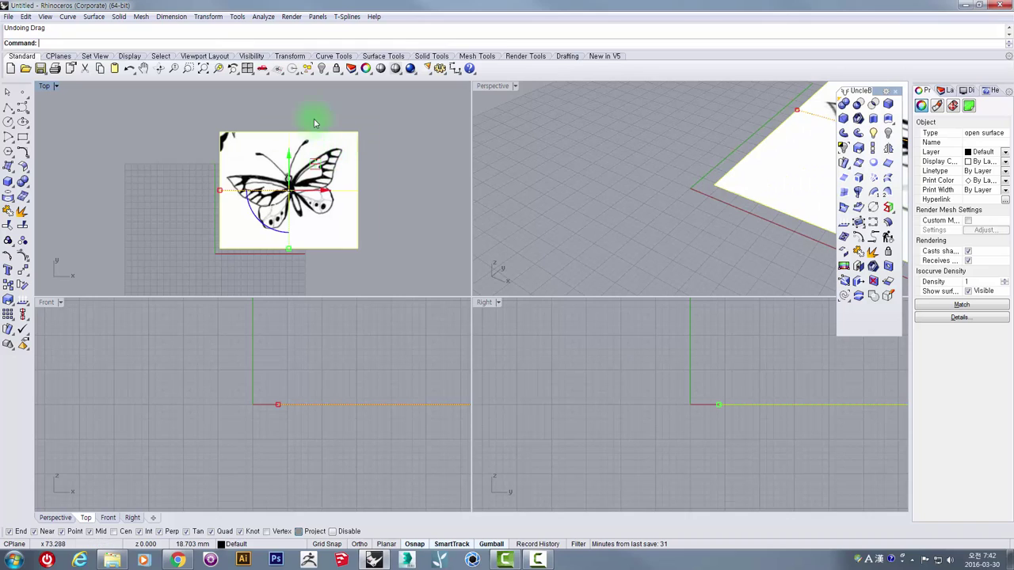
# - Lock the butterfly picture and test with several selection windows whether it can still be selected
pyautogui.click(317, 151)
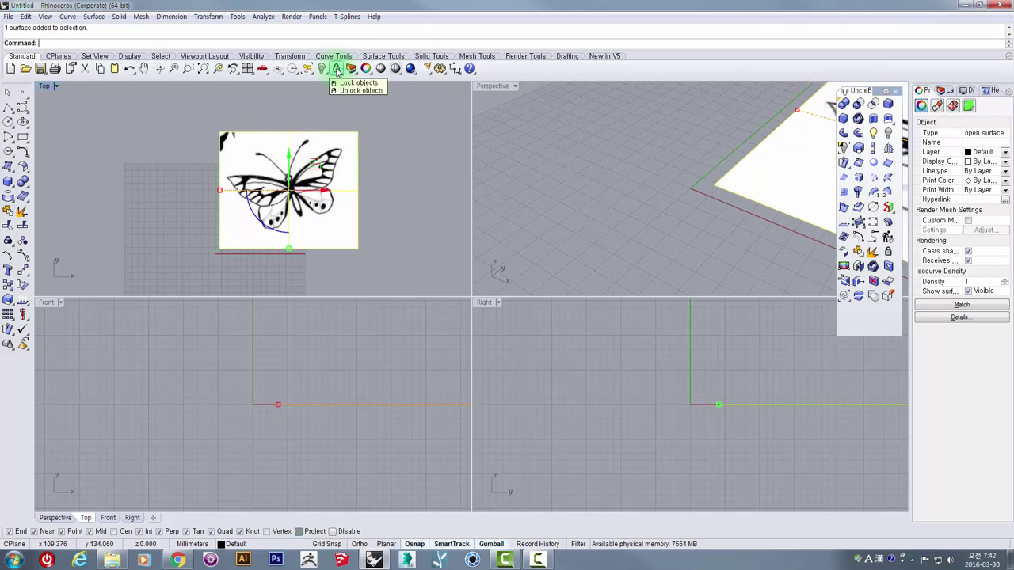
pyautogui.click(337, 69)
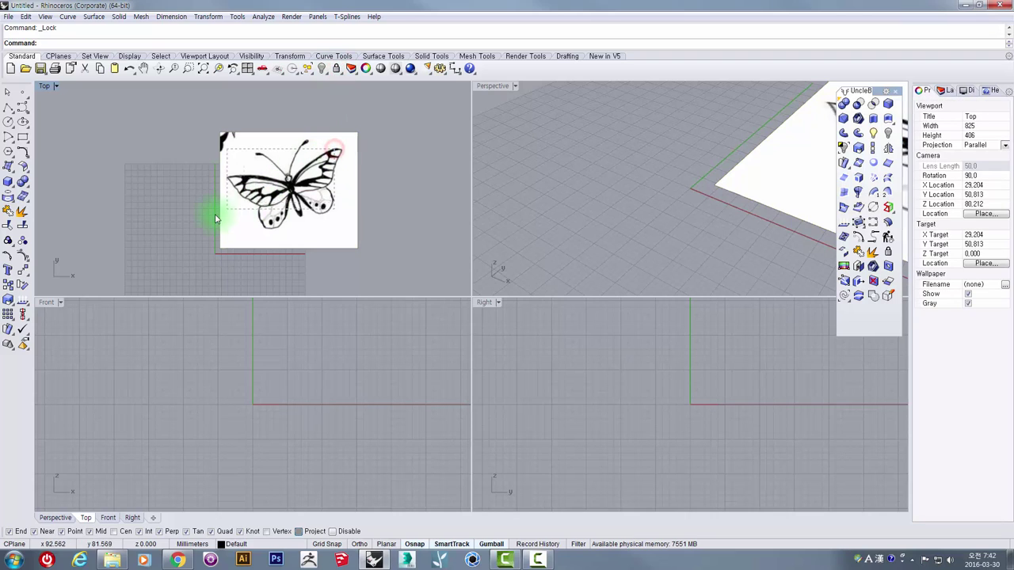
pyautogui.moveTo(389, 156); pyautogui.dragTo(237, 214)
pyautogui.moveTo(337, 151); pyautogui.dragTo(223, 211)
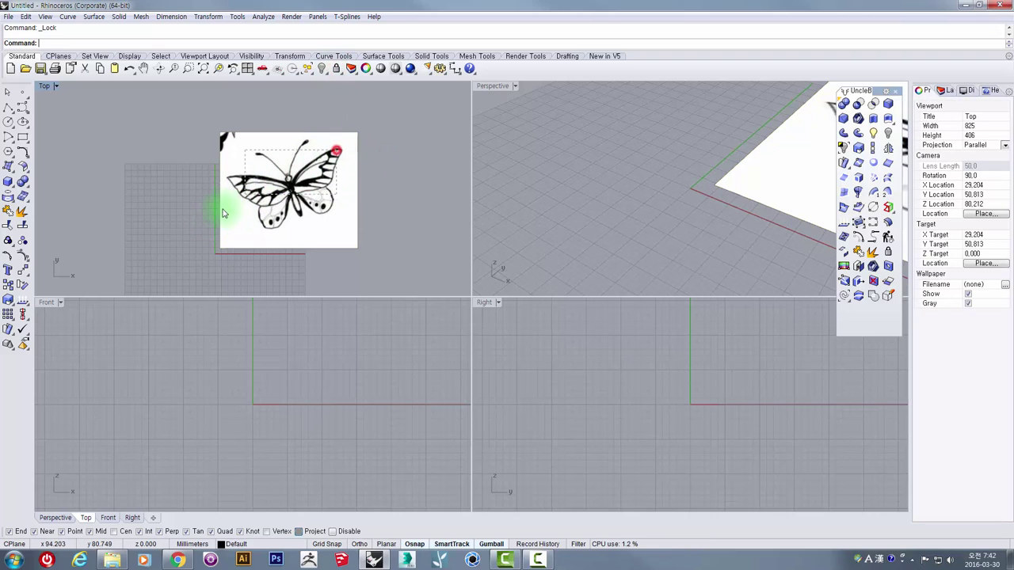
pyautogui.moveTo(366, 144); pyautogui.dragTo(239, 228)
pyautogui.click(331, 109)
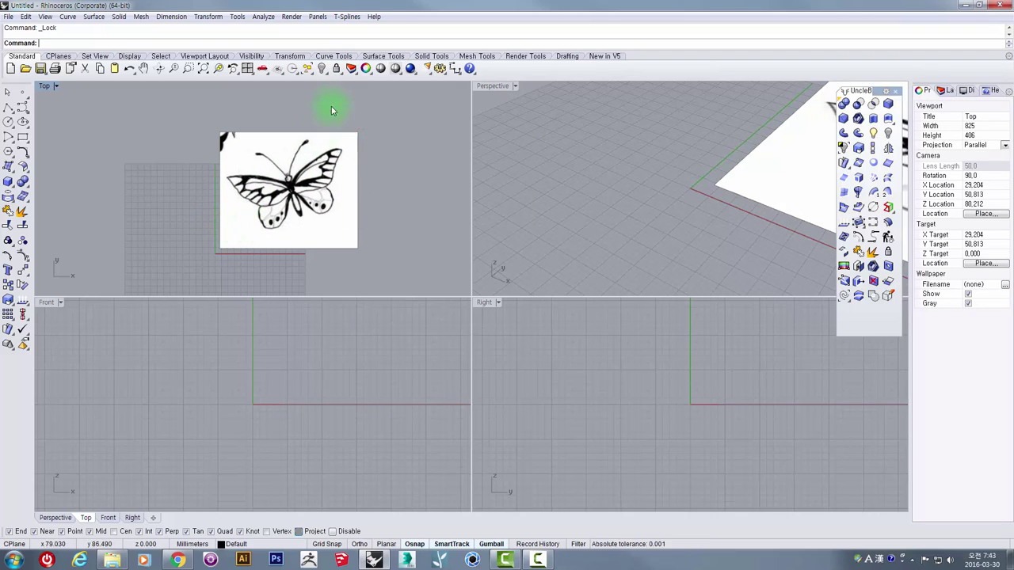
# - Unlock the butterfly picture in the Top view
pyautogui.click(337, 69)
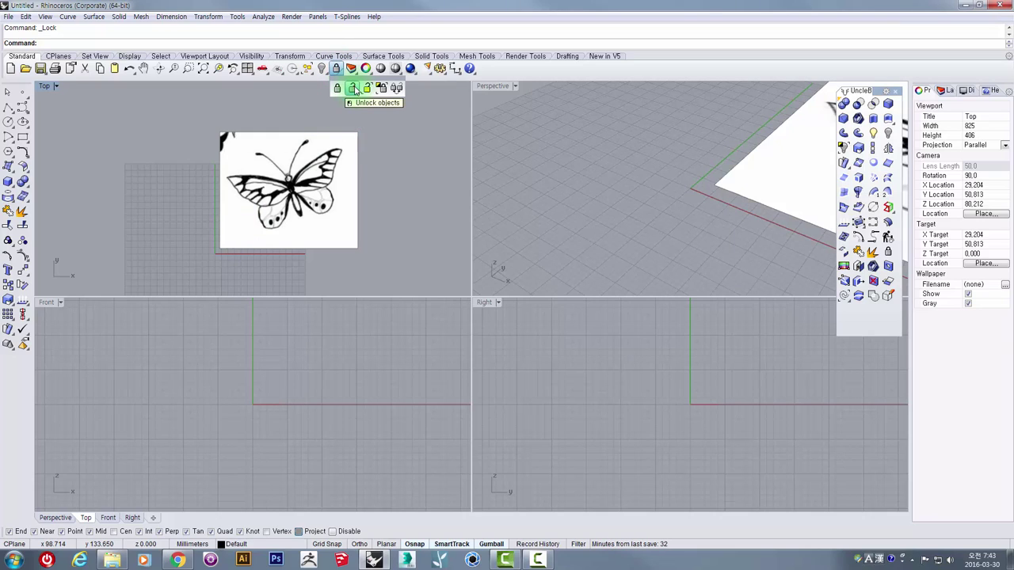
pyautogui.click(354, 88)
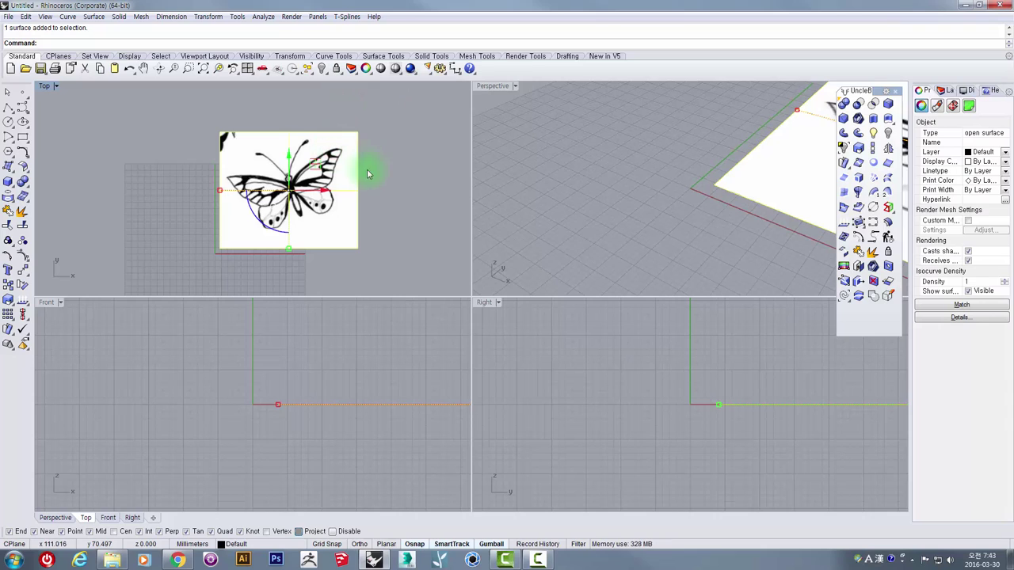
# - Select the butterfly picture in the Top view, lock it again, and look over the available lock commands
pyautogui.moveTo(373, 170); pyautogui.dragTo(328, 118)
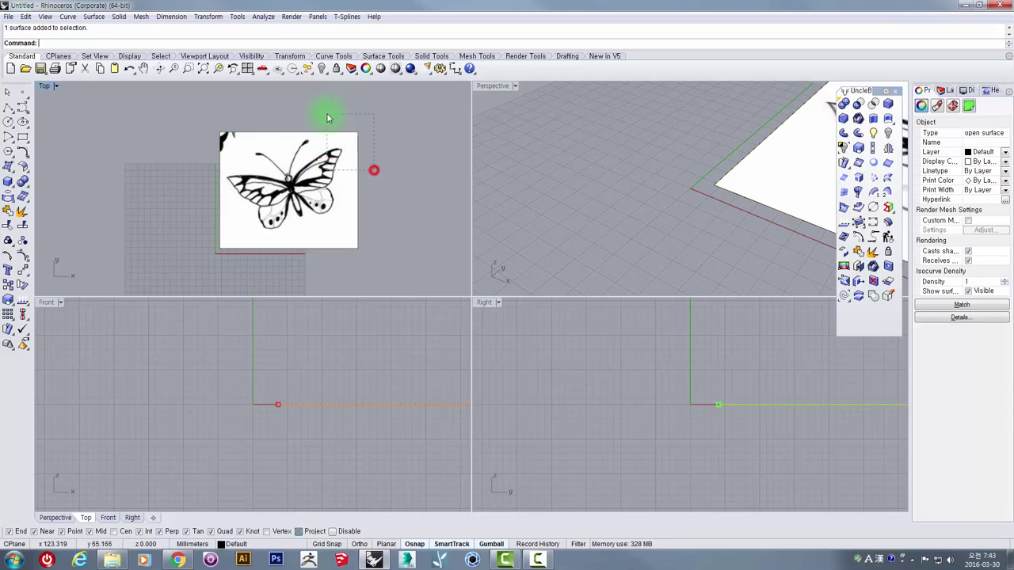
pyautogui.click(336, 68)
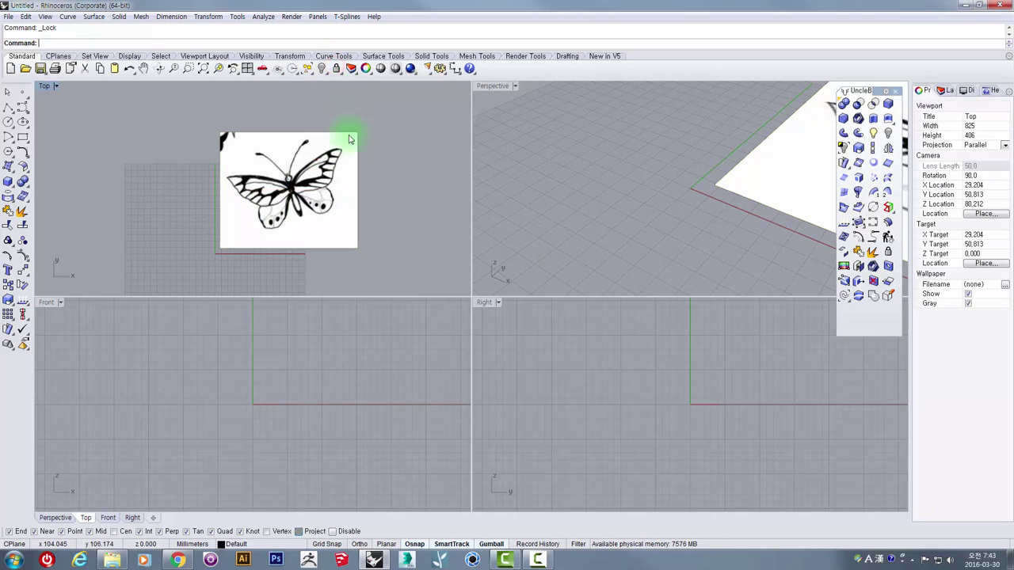
pyautogui.click(336, 69)
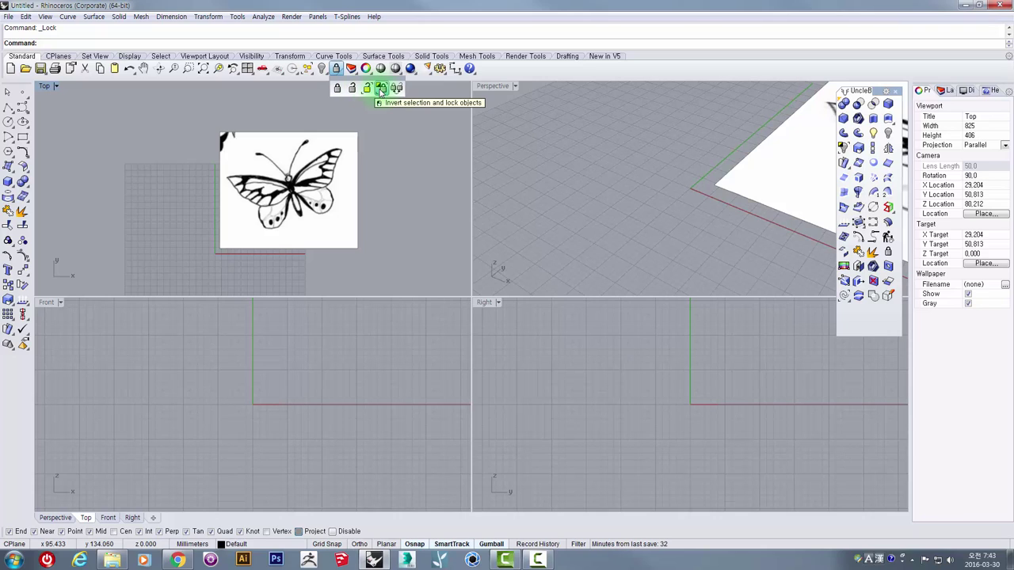
pyautogui.click(380, 131)
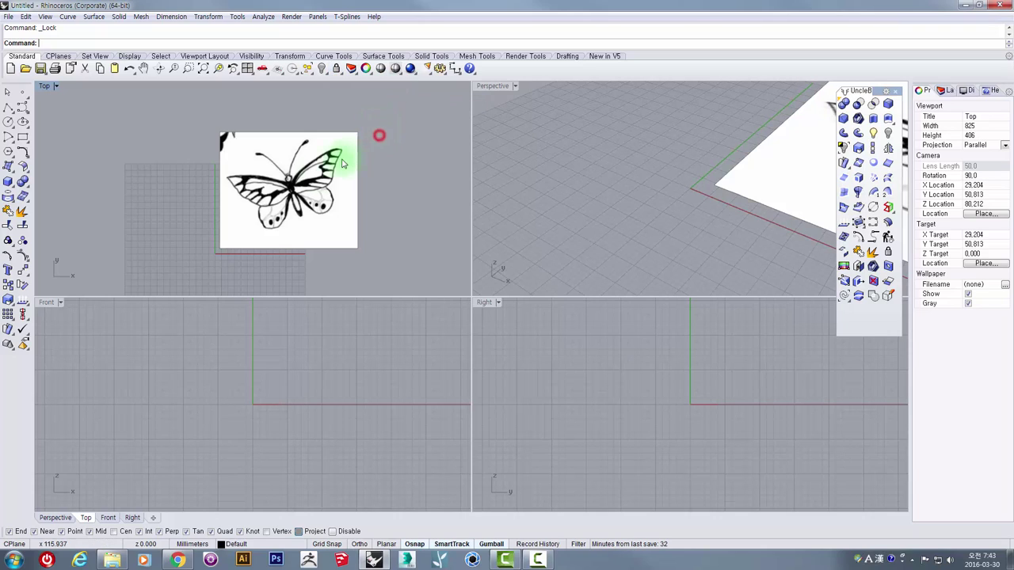
# - Start an interpolated curve at the base of the butterfly's right upper wing beside the head, with a second point on its upper edge
pyautogui.scroll(4, 270, 204)
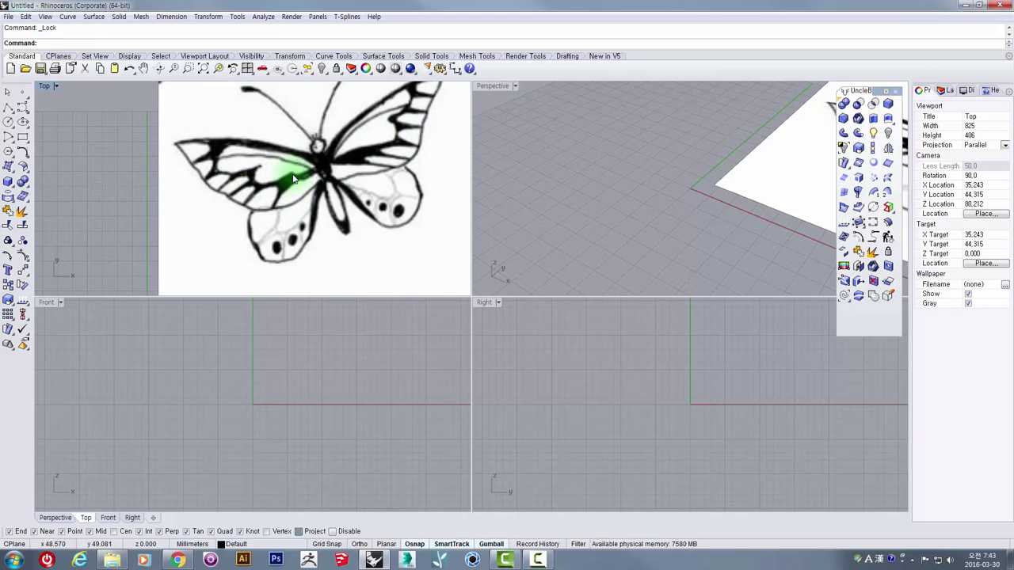
pyautogui.moveTo(339, 143); pyautogui.dragTo(304, 194, button='right')
pyautogui.scroll(5, 290, 171)
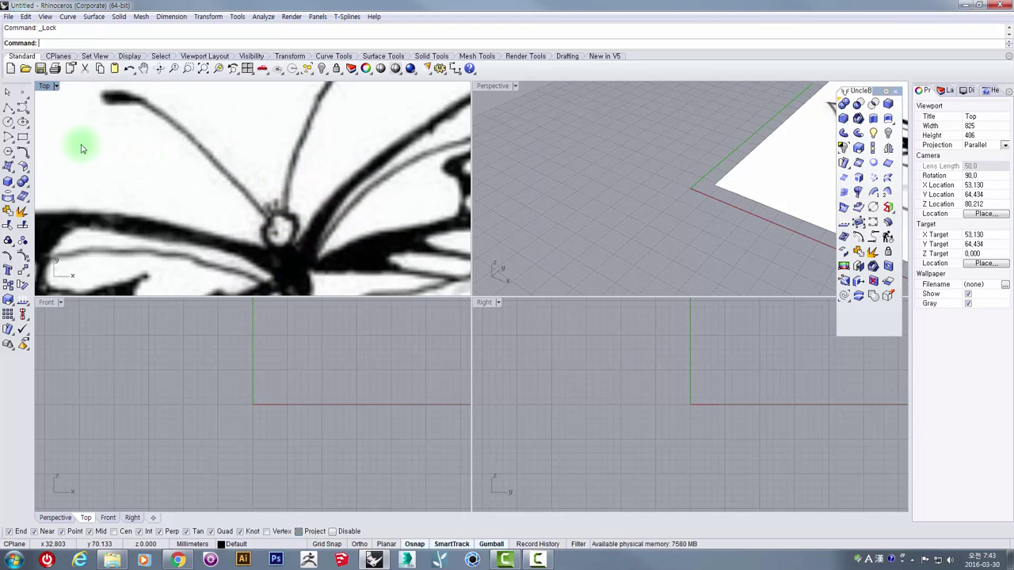
pyautogui.click(22, 107)
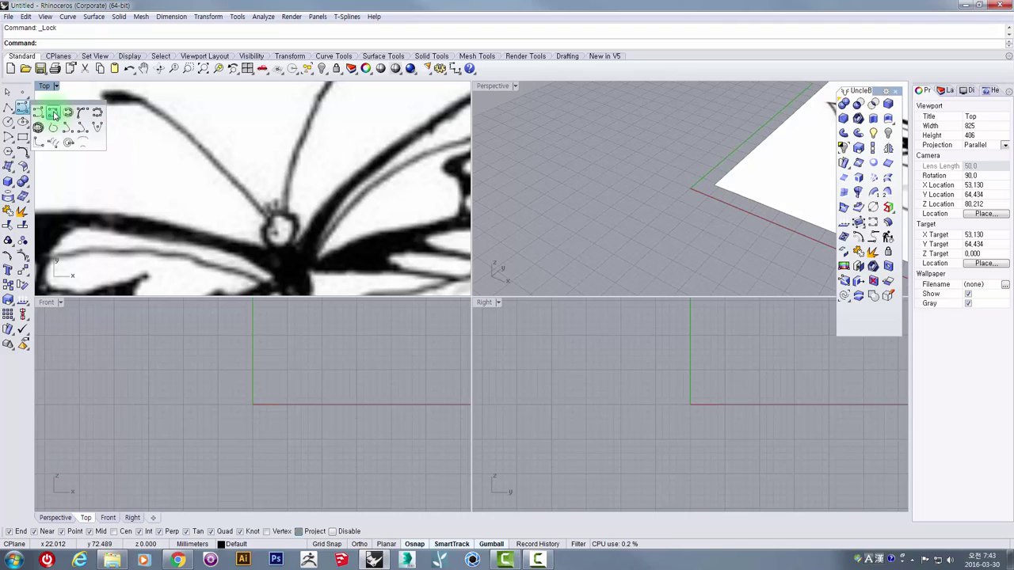
pyautogui.click(53, 115)
pyautogui.scroll(-5, 261, 198)
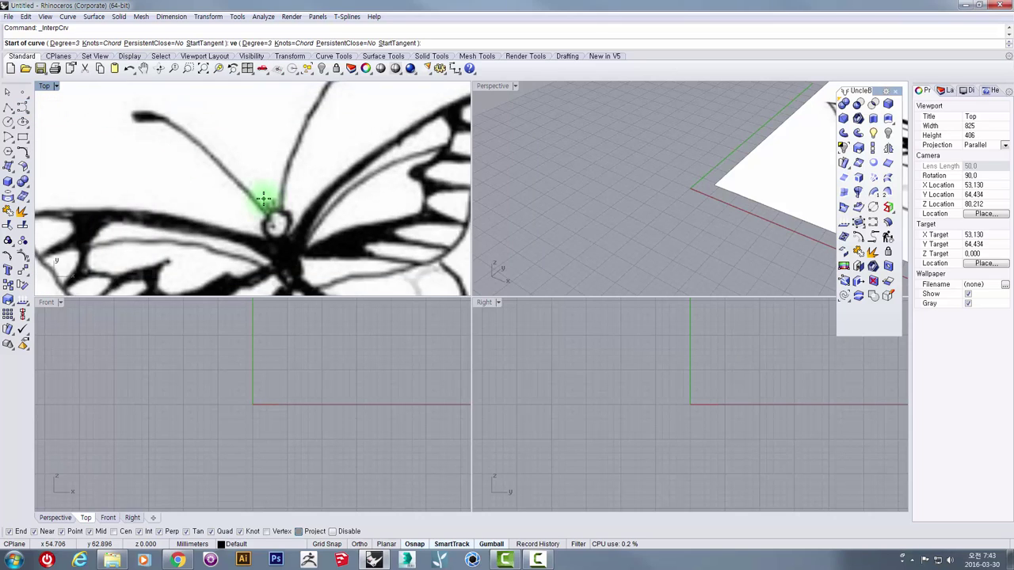
pyautogui.scroll(-3, 227, 170)
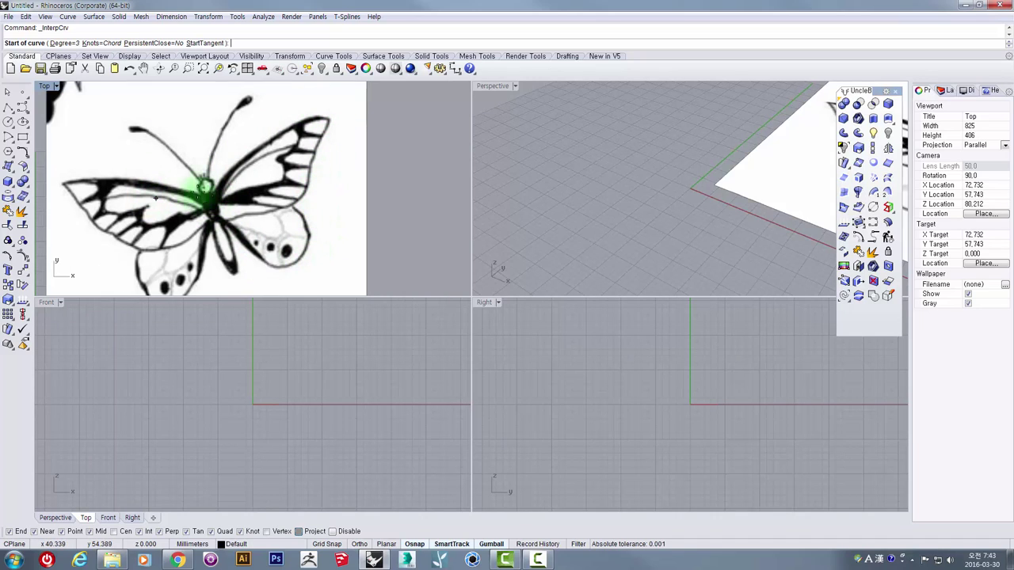
pyautogui.scroll(6, 247, 163)
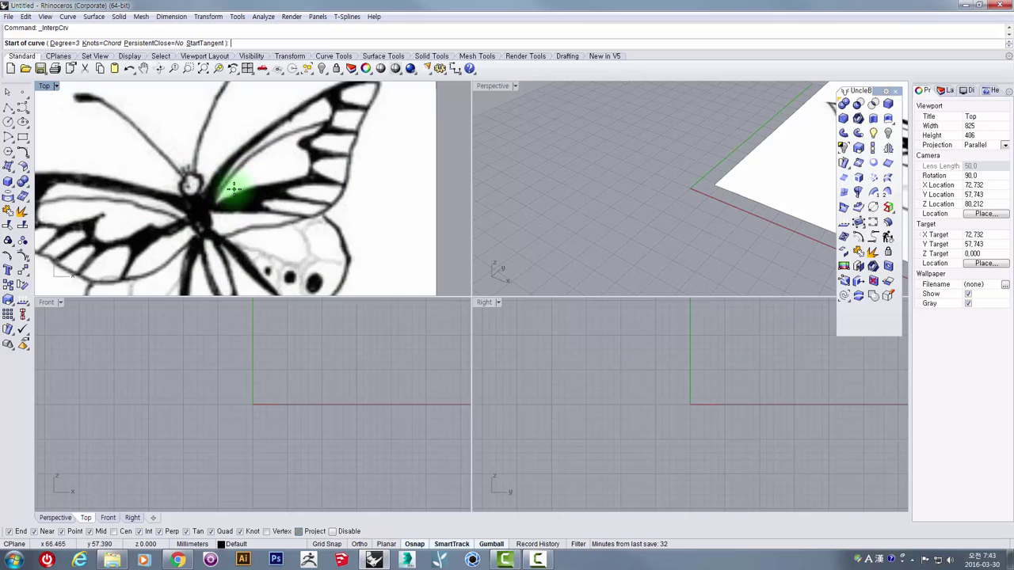
pyautogui.moveTo(202, 180); pyautogui.dragTo(163, 216, button='right')
pyautogui.click(130, 253)
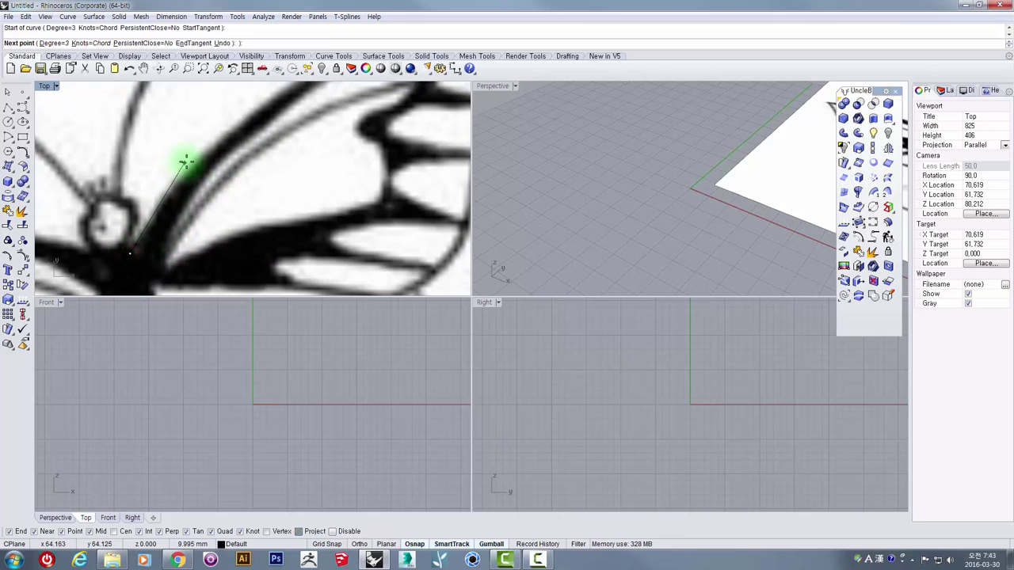
pyautogui.click(191, 159)
# - Continue the interpolated curve along the upper edge of the right upper wing as far as the wingtip
pyautogui.moveTo(245, 120); pyautogui.dragTo(216, 173, button='right')
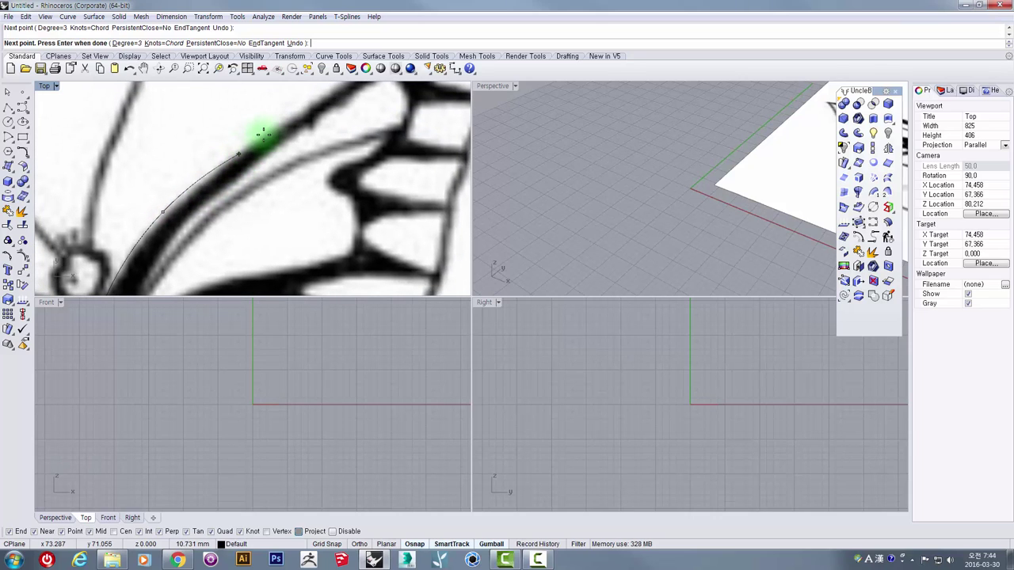
pyautogui.click(290, 117)
pyautogui.press('Up')
pyautogui.press('Up')
pyautogui.press('Right')
pyautogui.press('Right')
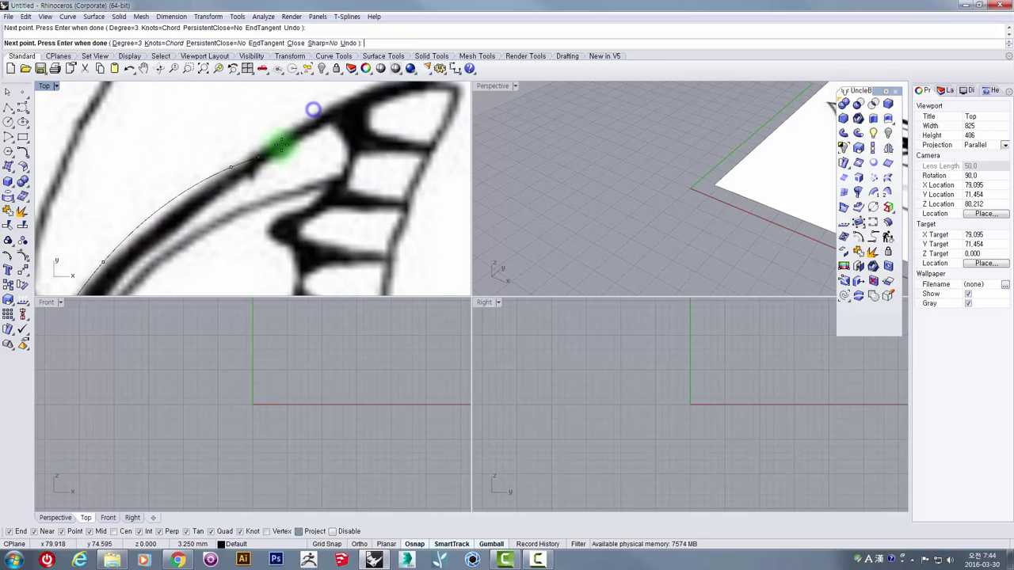
pyautogui.click(346, 97)
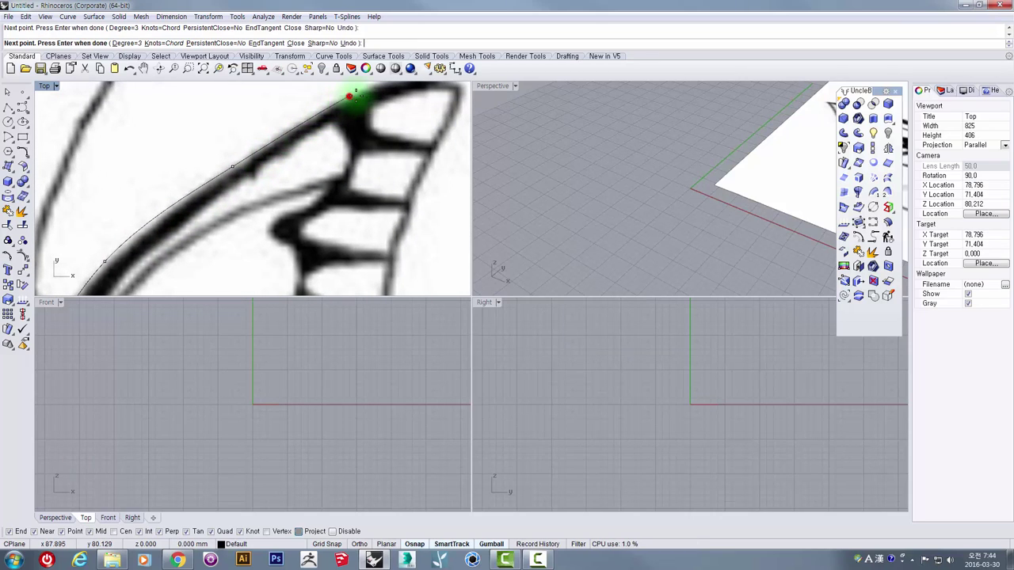
pyautogui.press('Up')
pyautogui.press('Up')
pyautogui.press('Right')
pyautogui.press('Right')
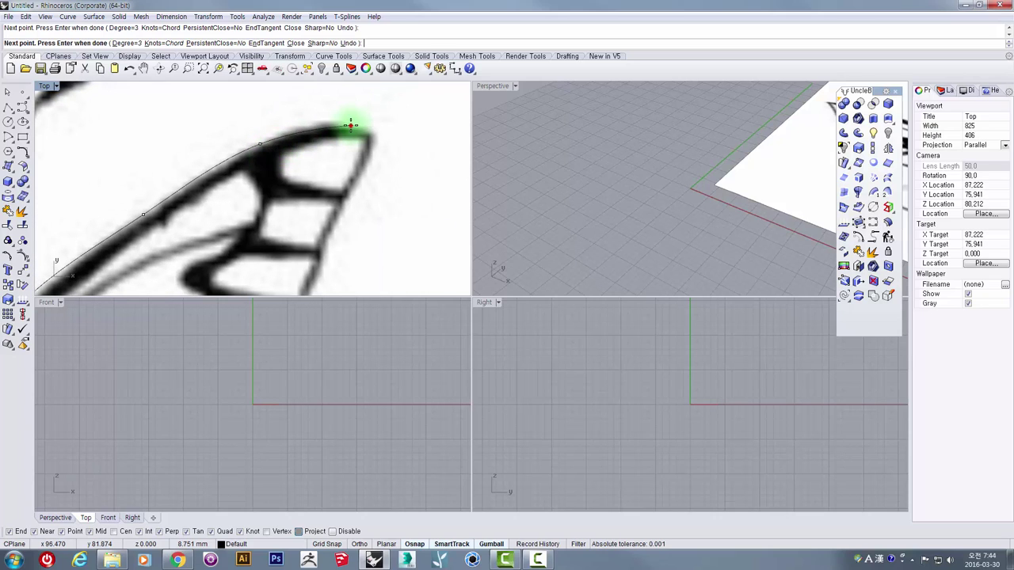
pyautogui.click(351, 125)
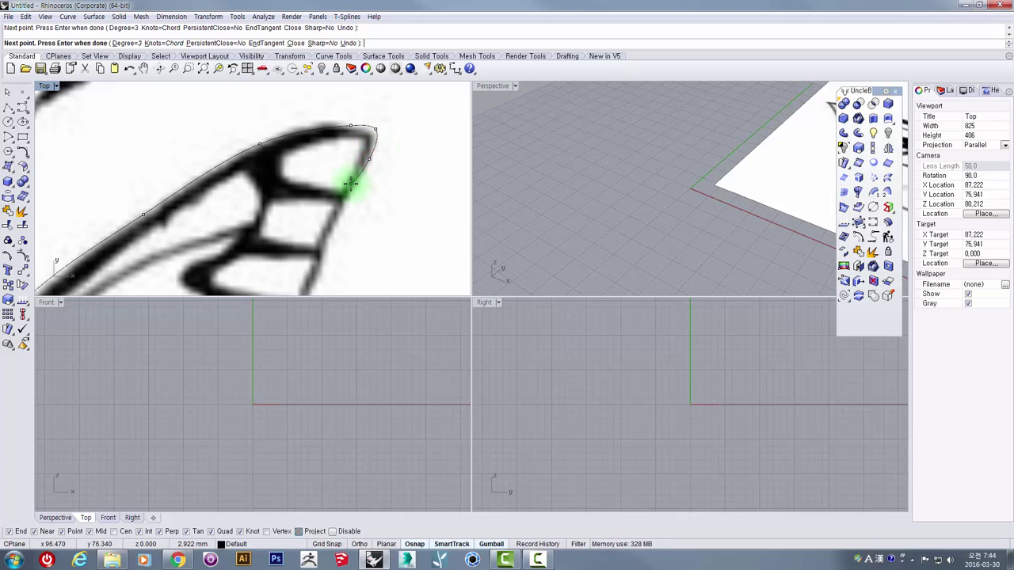
# - Carry the curve around the wingtip and partway down the outer edge, and maximize the Top viewport
pyautogui.scroll(-2, 350, 184)
pyautogui.moveTo(340, 226); pyautogui.dragTo(340, 164, button='right')
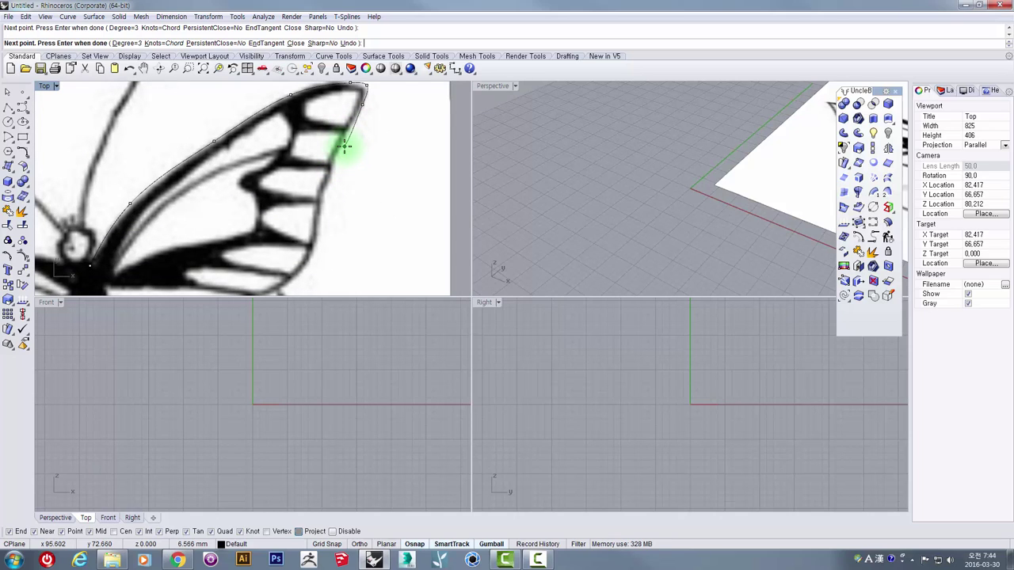
pyautogui.click(338, 144)
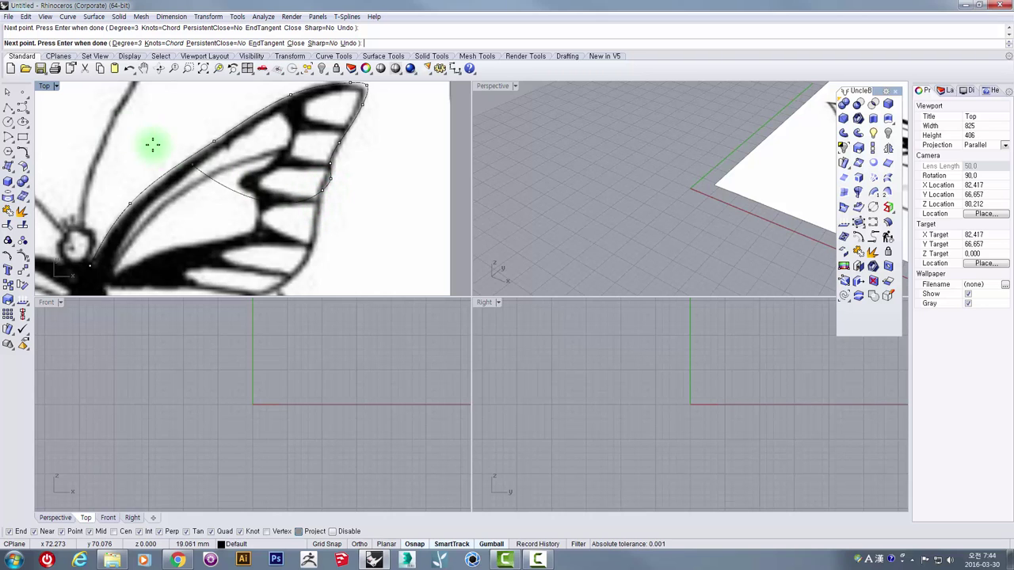
pyautogui.click(45, 87)
pyautogui.doubleClick(45, 86)
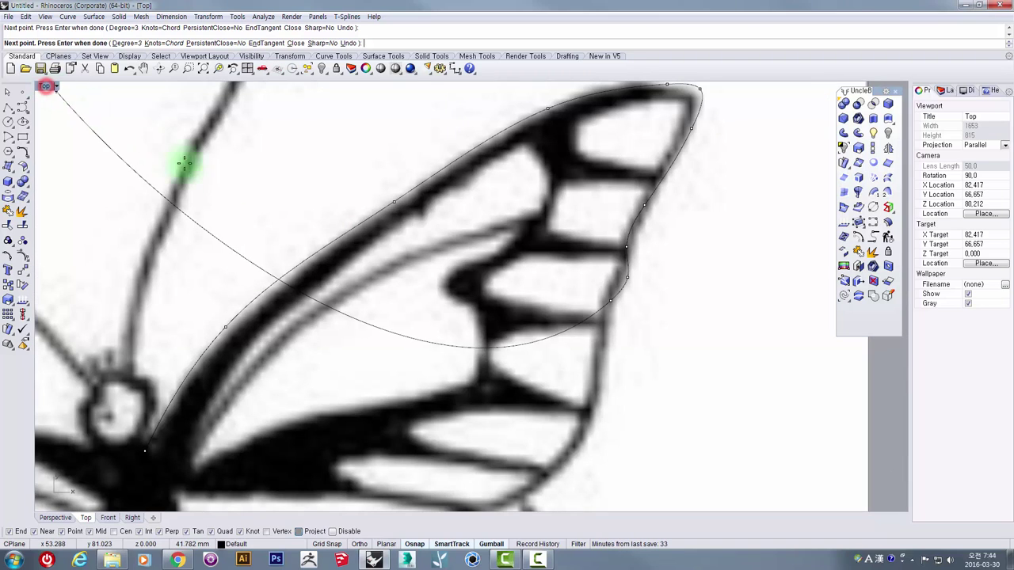
# - Trace the rest of the wing's outer edge with curve points down to where it meets the lower wing
pyautogui.moveTo(565, 360); pyautogui.dragTo(469, 271, button='right')
pyautogui.scroll(2, 509, 254)
pyautogui.scroll(3, 511, 254)
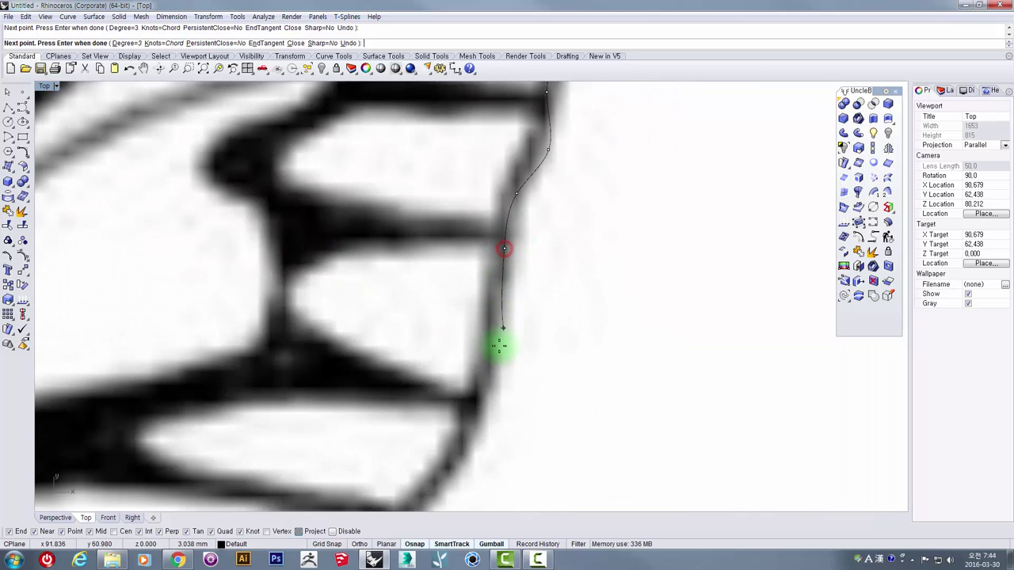
pyautogui.click(494, 387)
pyautogui.moveTo(496, 384); pyautogui.dragTo(536, 240, button='right')
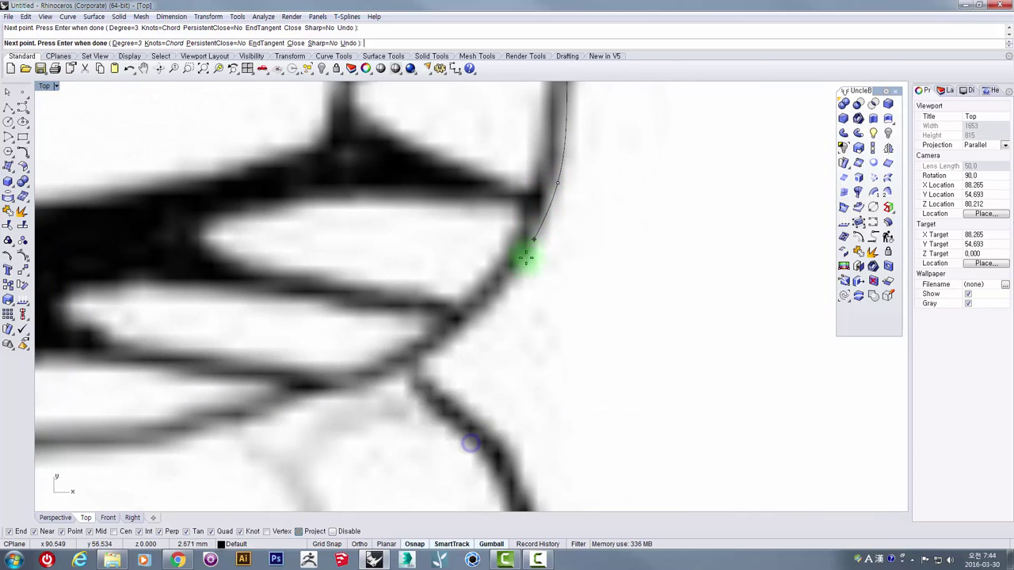
pyautogui.click(504, 280)
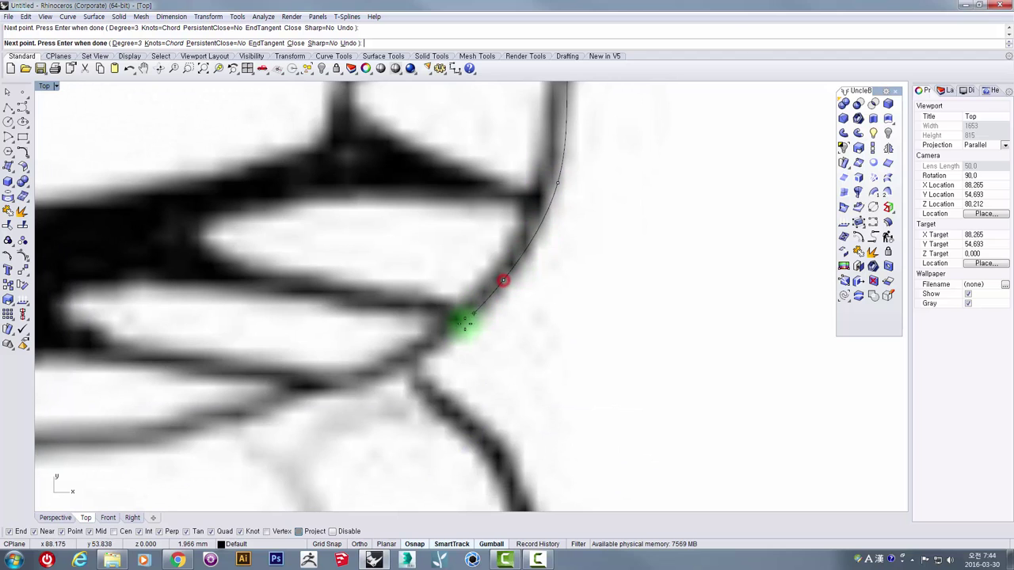
pyautogui.click(432, 353)
# - Trace the wing's lower edge back to the body and close the interpolated curve at its start point
pyautogui.scroll(-4, 426, 354)
pyautogui.moveTo(412, 357); pyautogui.dragTo(410, 296, button='right')
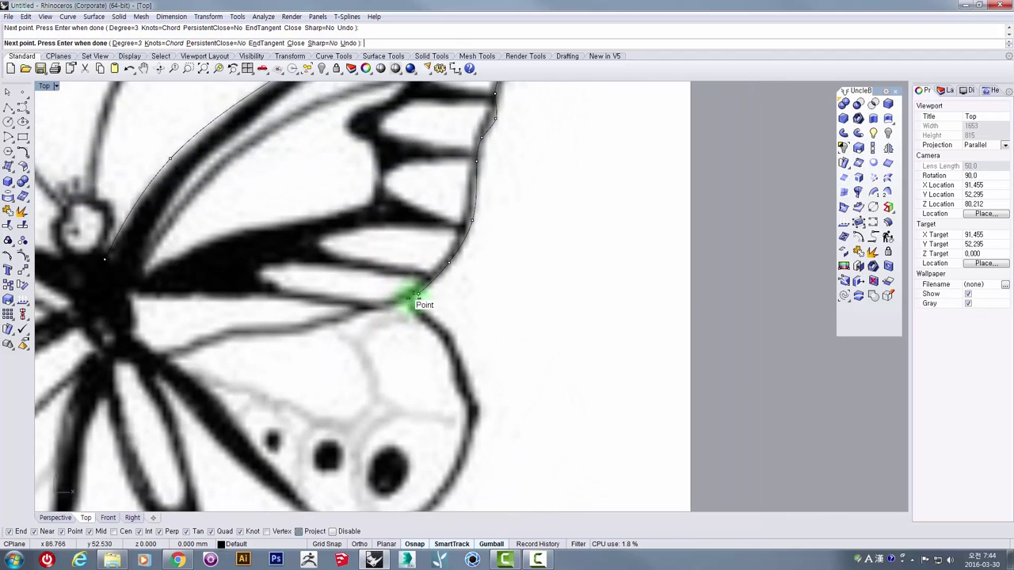
pyautogui.scroll(3, 400, 300)
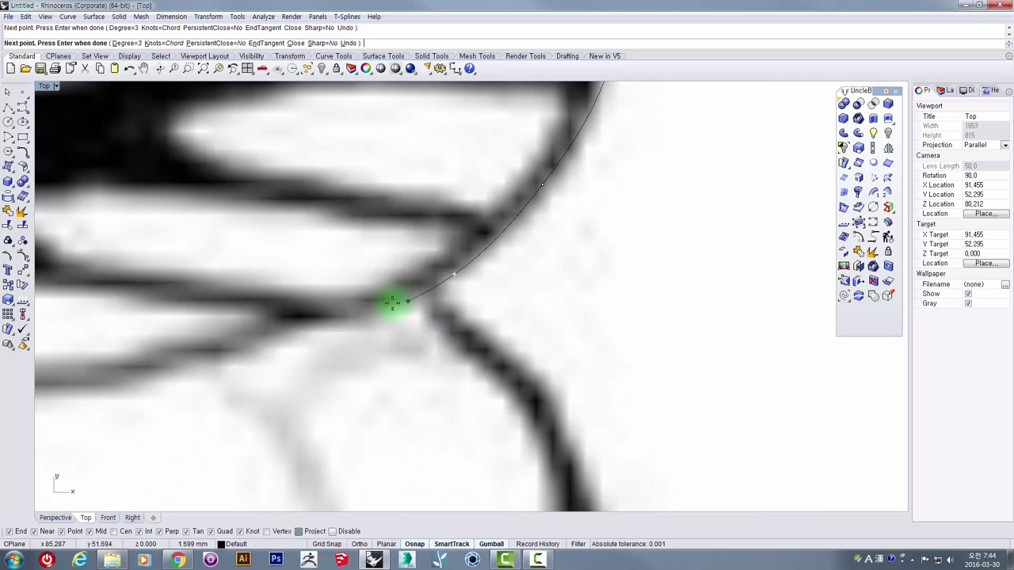
pyautogui.scroll(-3, 323, 310)
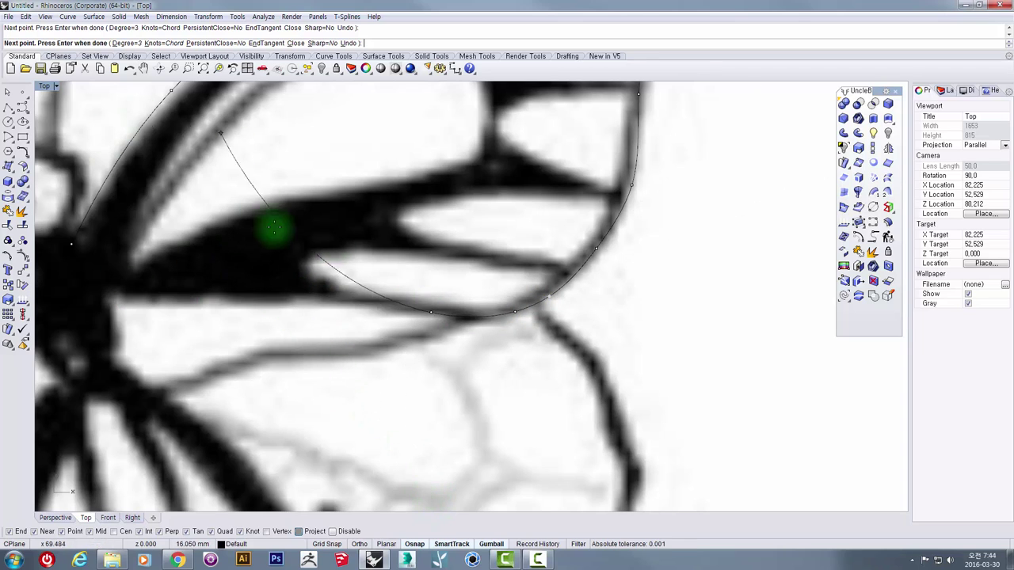
pyautogui.moveTo(384, 275); pyautogui.dragTo(431, 324, button='right')
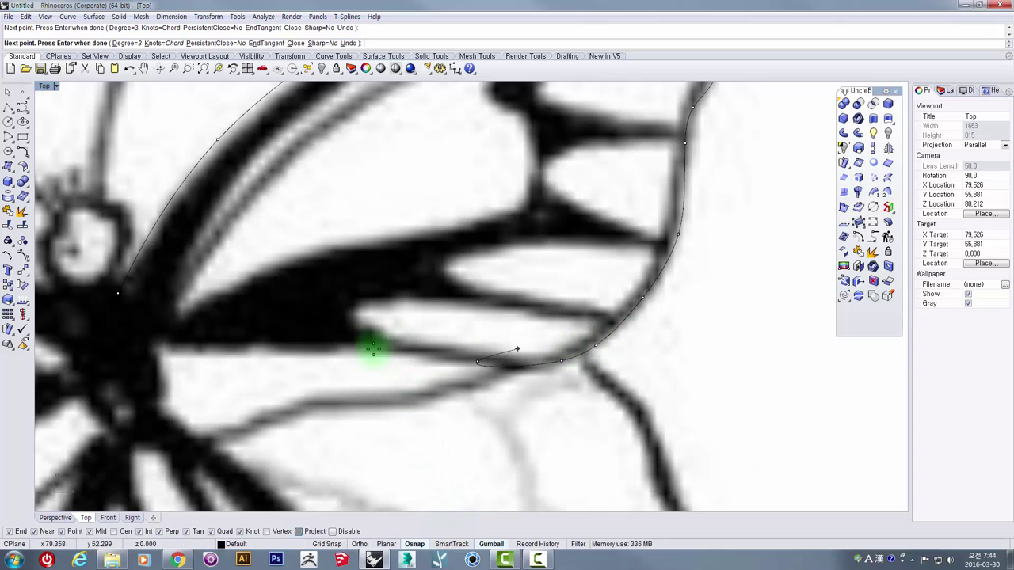
pyautogui.click(399, 351)
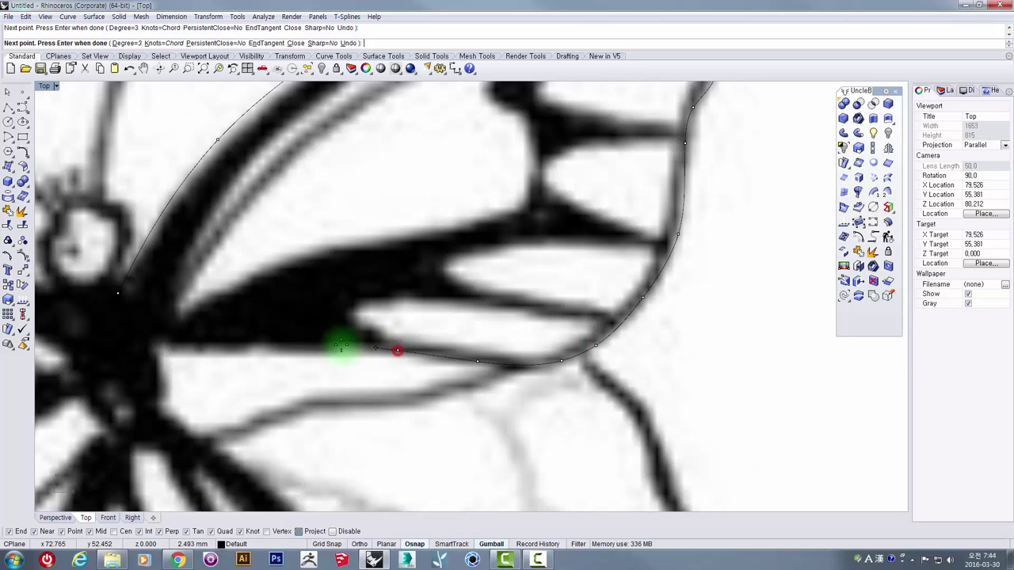
pyautogui.click(282, 349)
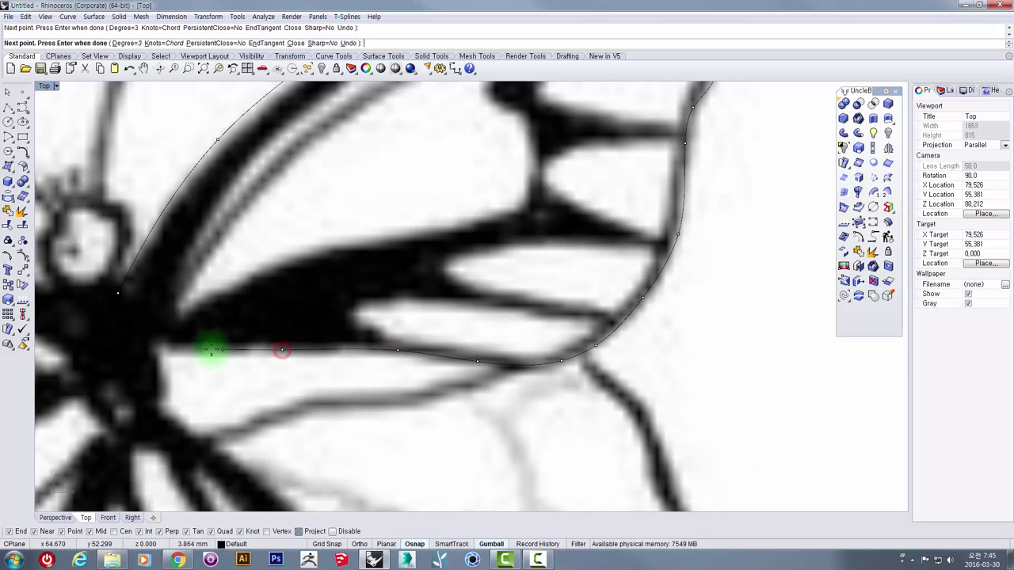
pyautogui.click(124, 335)
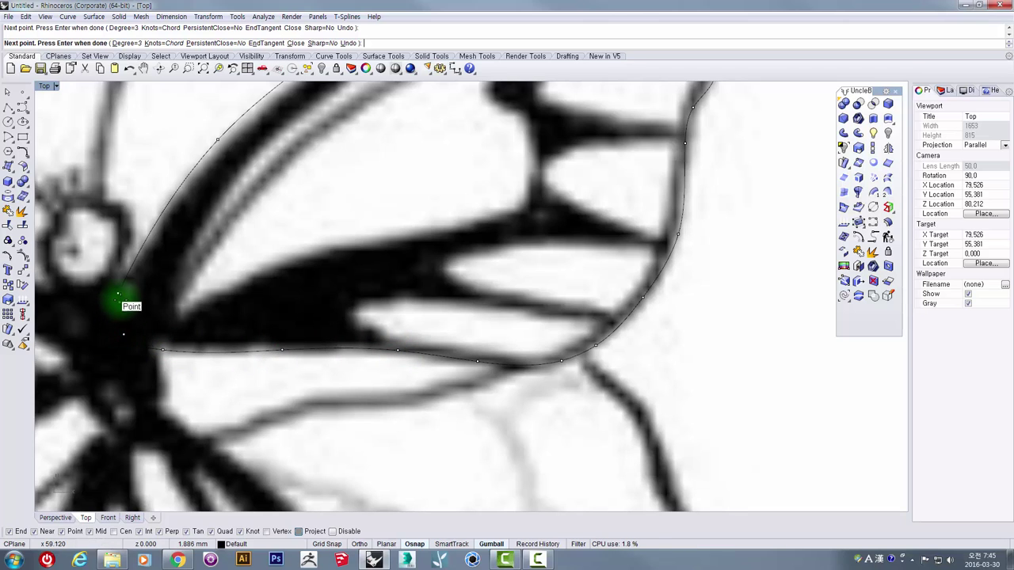
pyautogui.click(118, 295)
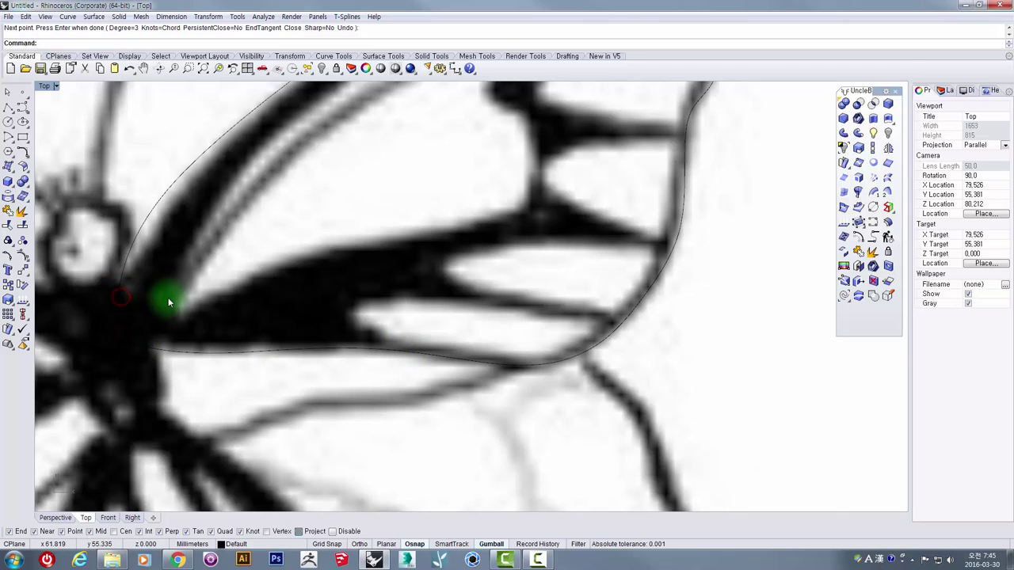
# - Select the closed wing curve, check its fit against the picture, and turn on its control points
pyautogui.scroll(-6, 168, 298)
pyautogui.moveTo(263, 257); pyautogui.dragTo(198, 166)
pyautogui.moveTo(276, 206); pyautogui.dragTo(305, 259, button='right')
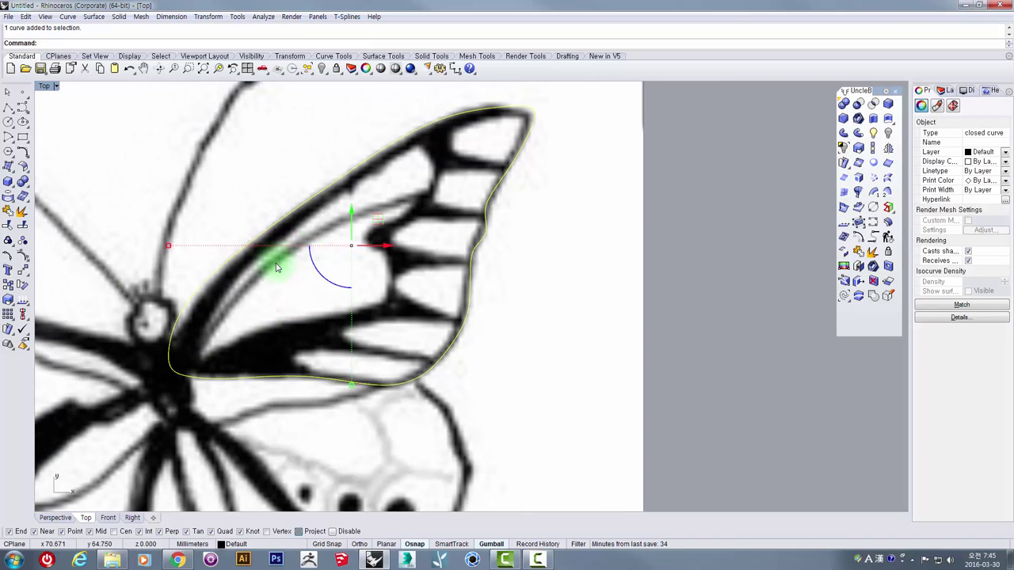
pyautogui.scroll(4, 277, 265)
pyautogui.moveTo(256, 285); pyautogui.dragTo(284, 316, button='right')
pyautogui.scroll(-6, 284, 316)
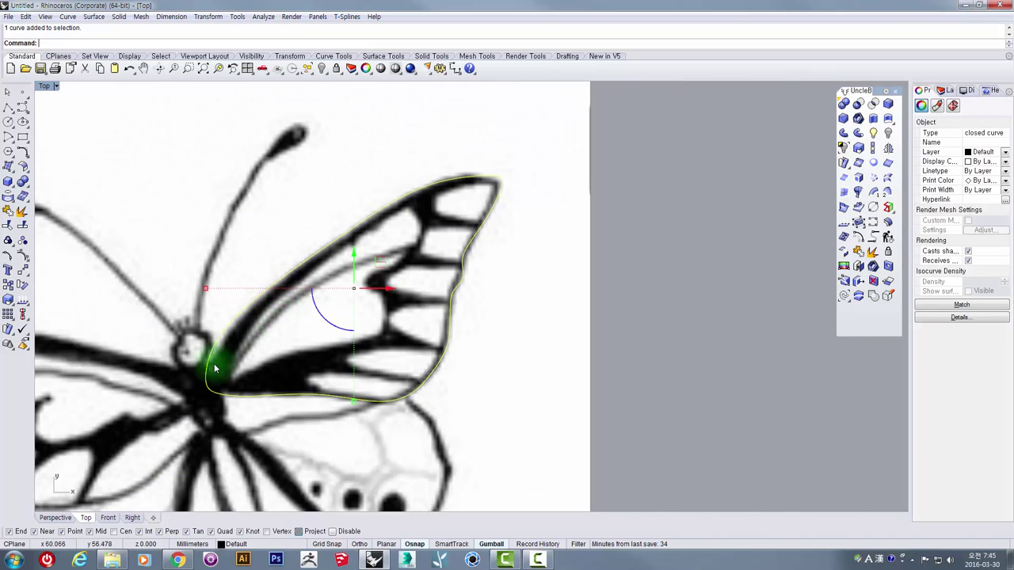
pyautogui.scroll(3, 214, 362)
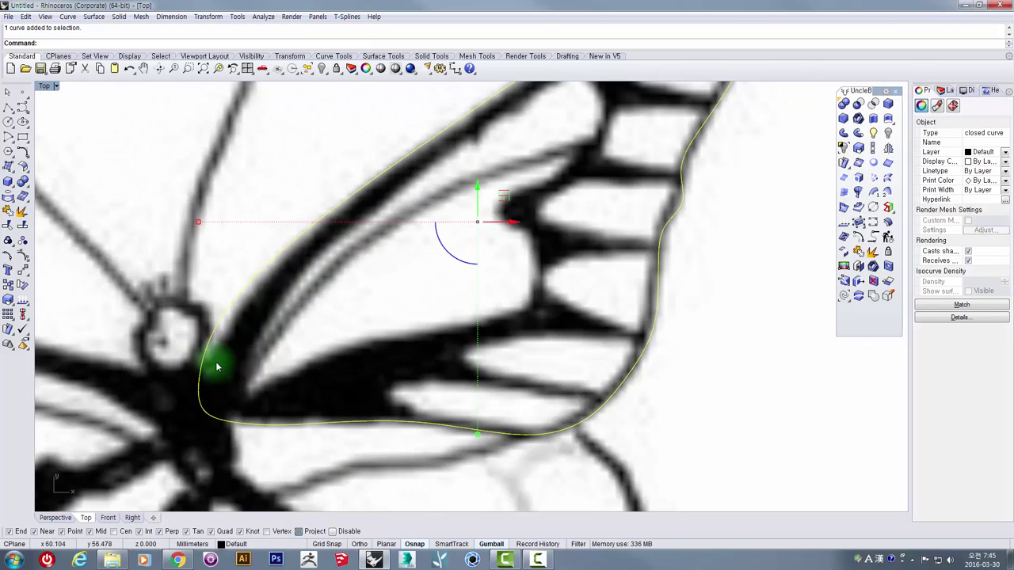
pyautogui.click(351, 283)
pyautogui.click(327, 212)
pyautogui.moveTo(388, 300); pyautogui.dragTo(373, 326, button='right')
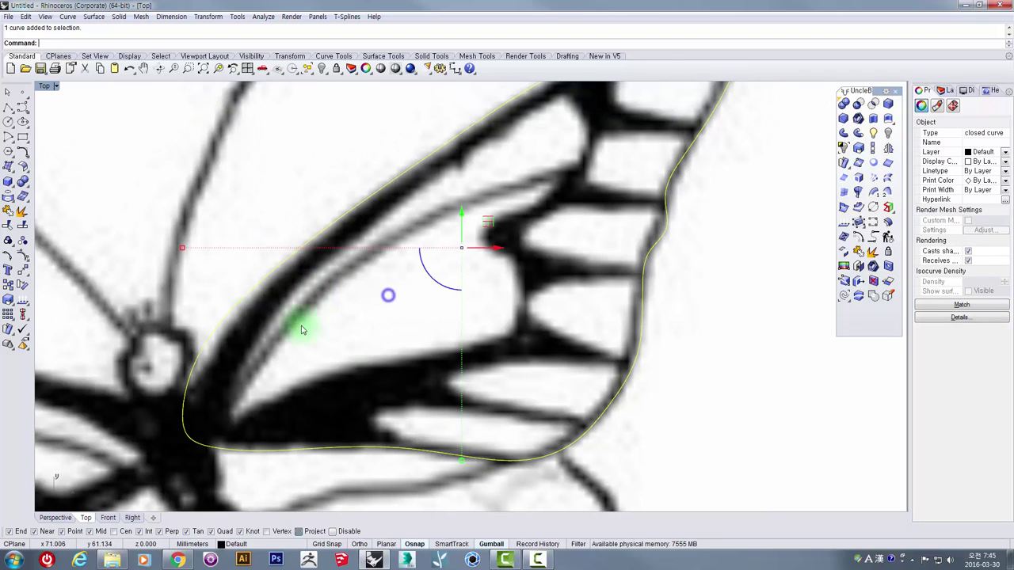
pyautogui.click(23, 257)
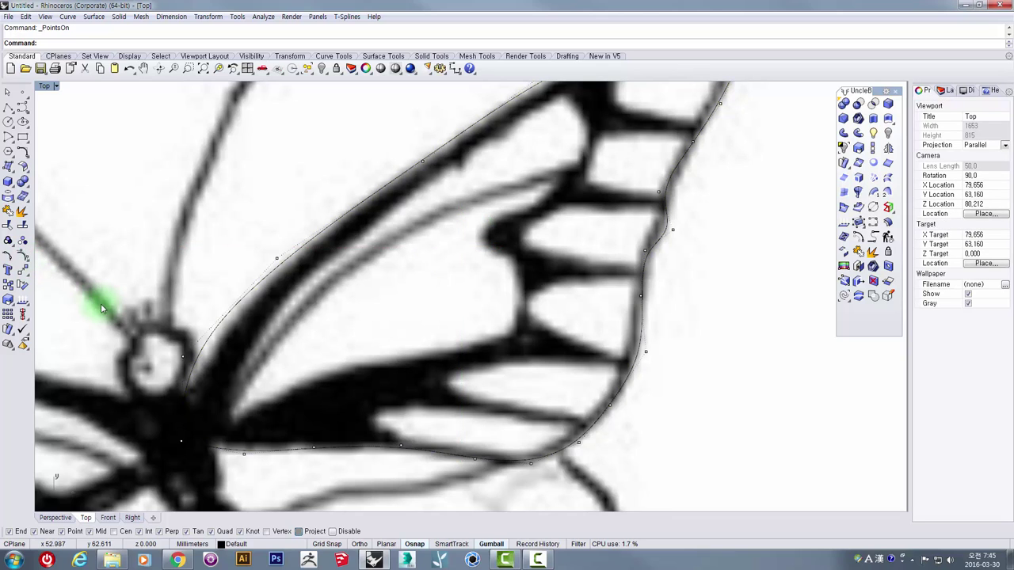
# - Move the wing outline's control points from beside the head along the upper edge to the wingtip to fit the picture
pyautogui.moveTo(111, 307); pyautogui.dragTo(207, 377)
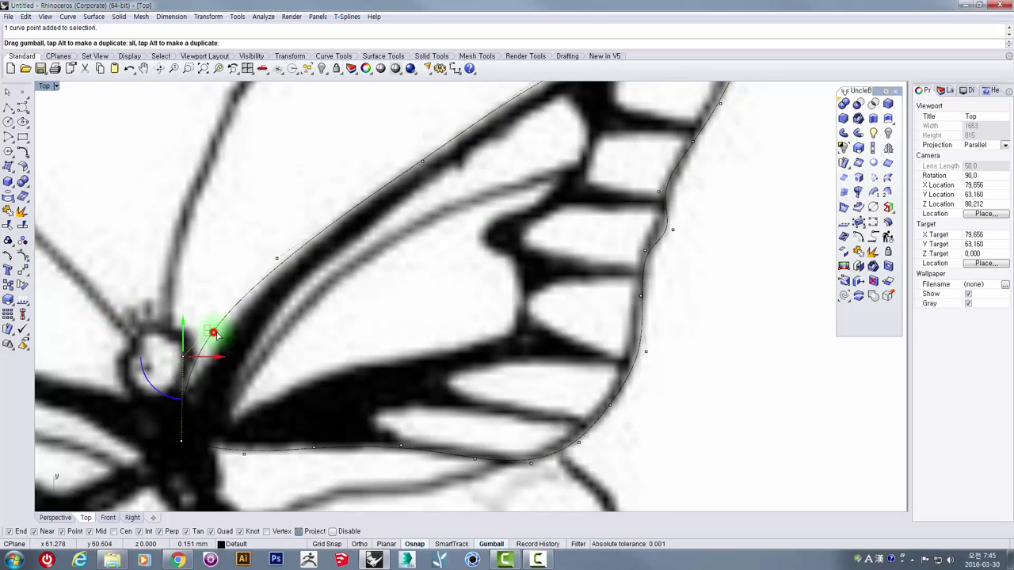
pyautogui.moveTo(225, 341); pyautogui.dragTo(320, 222)
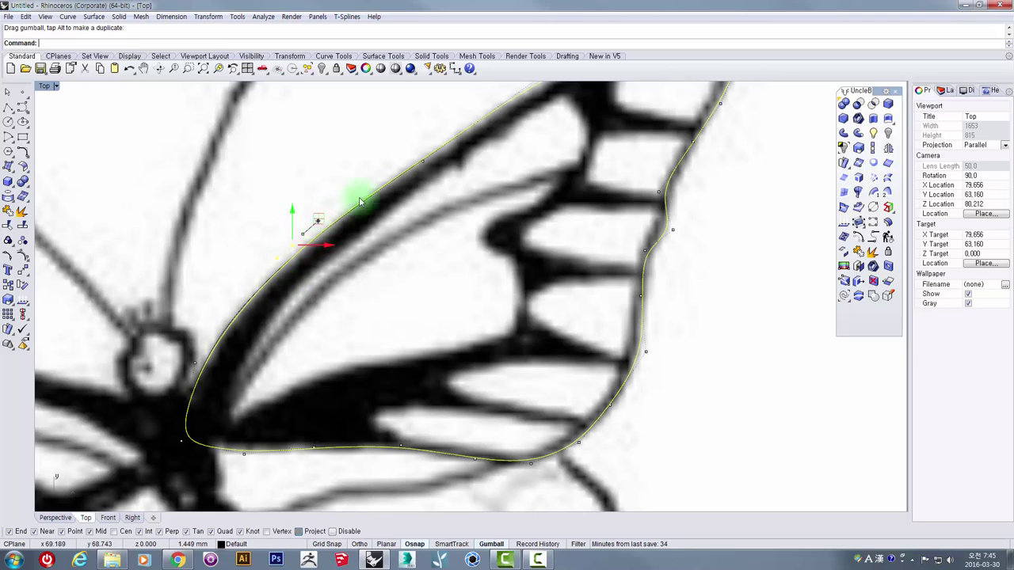
pyautogui.moveTo(395, 138); pyautogui.dragTo(438, 187)
pyautogui.moveTo(453, 180); pyautogui.dragTo(427, 223, button='right')
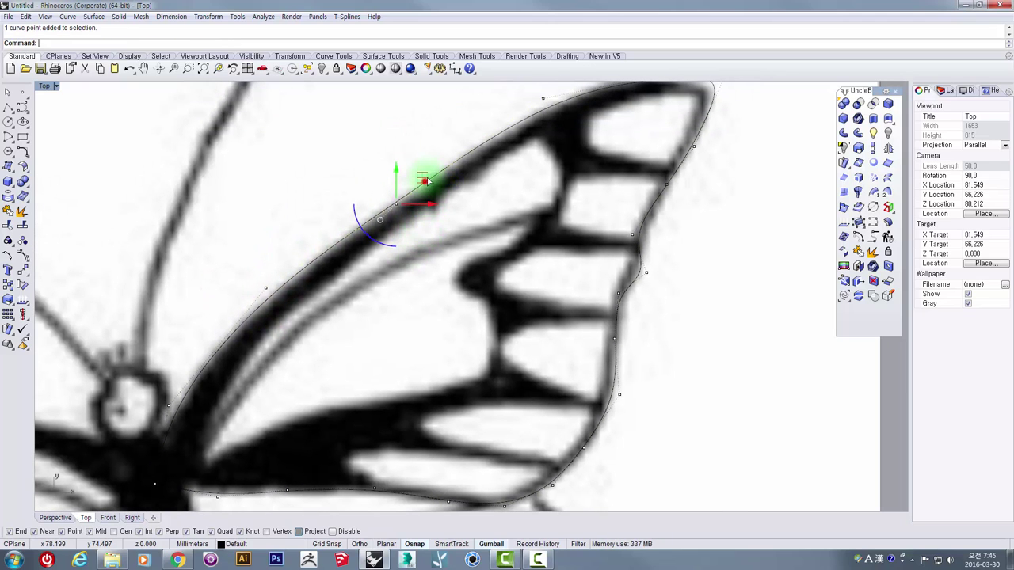
pyautogui.moveTo(427, 182); pyautogui.dragTo(432, 173)
pyautogui.moveTo(473, 176); pyautogui.dragTo(420, 242, button='right')
pyautogui.moveTo(467, 159); pyautogui.dragTo(502, 187)
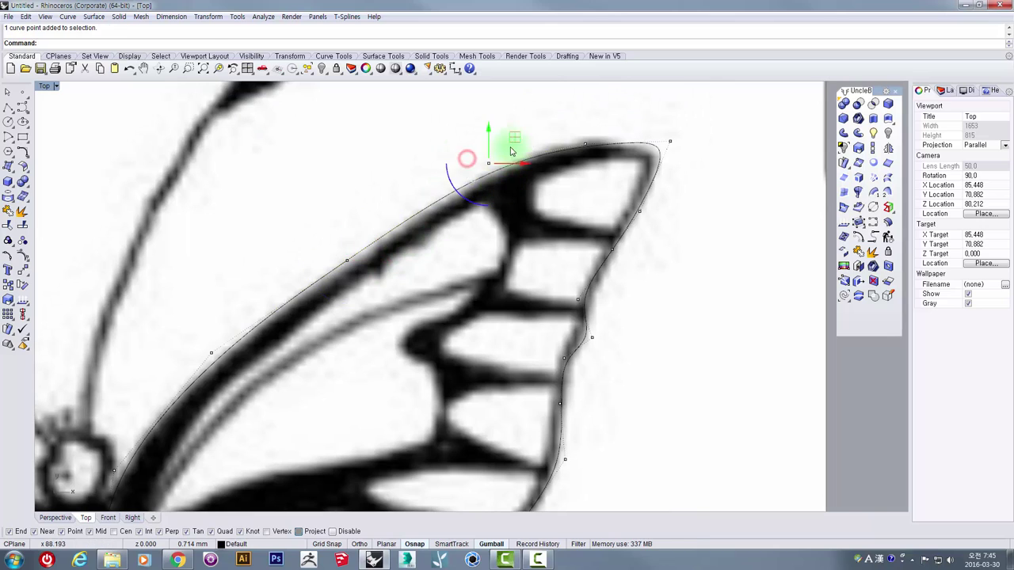
pyautogui.moveTo(511, 150); pyautogui.dragTo(698, 118)
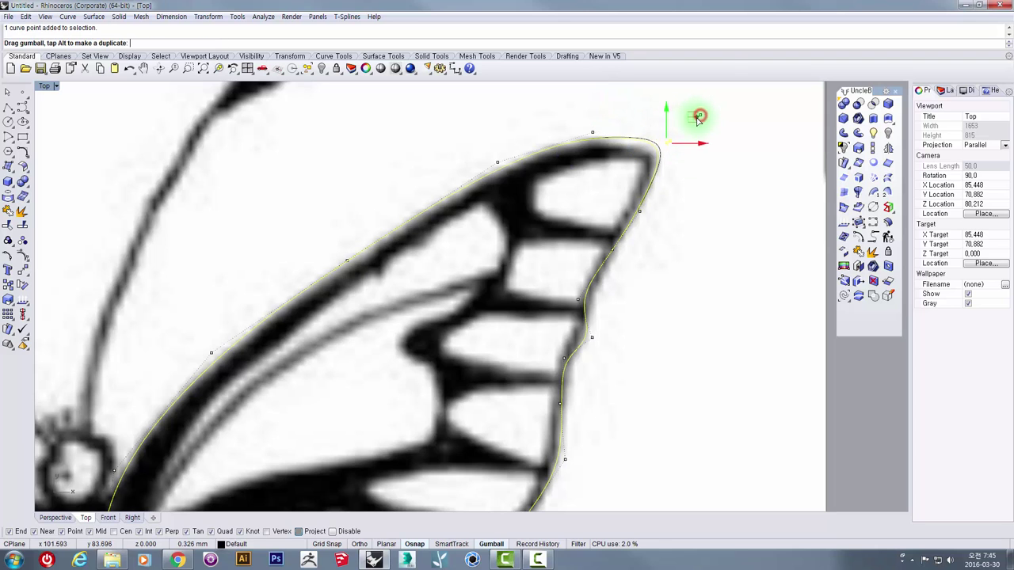
# - Hide the wing outline's control points, select the closed curve and examine its fit against the butterfly picture
pyautogui.scroll(-3, 622, 283)
pyautogui.scroll(5, 554, 276)
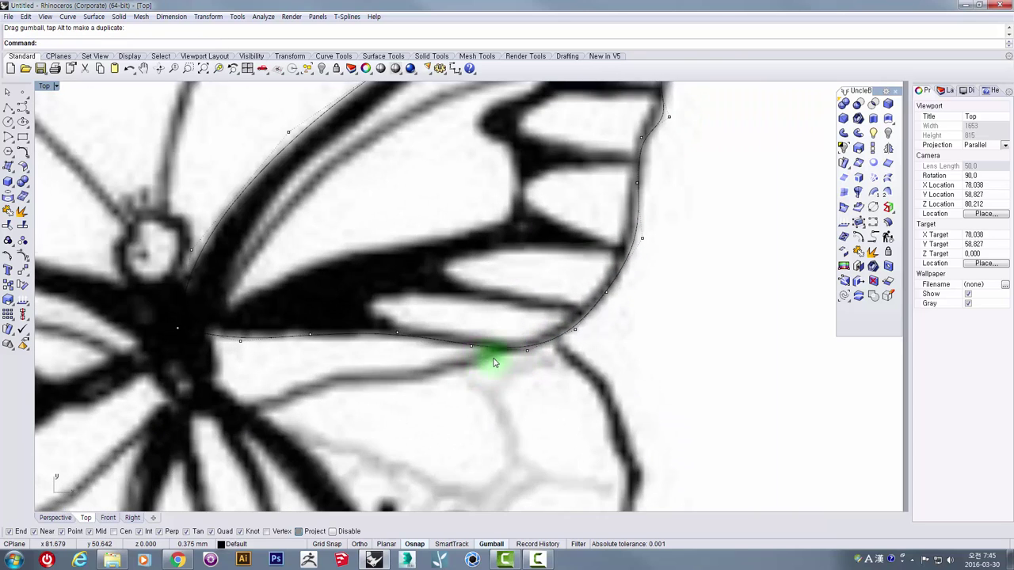
pyautogui.moveTo(354, 353); pyautogui.dragTo(409, 389, button='right')
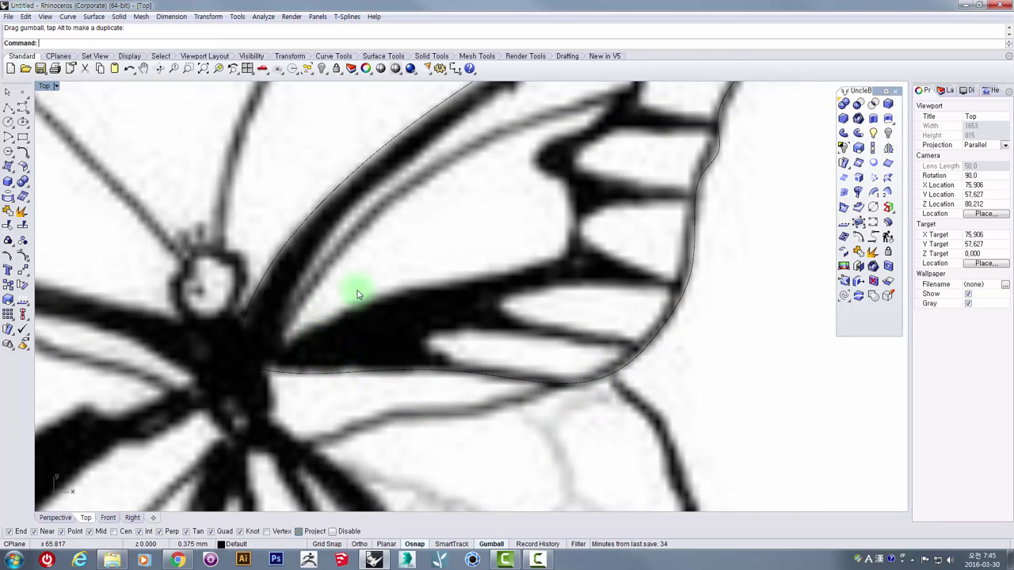
pyautogui.click(312, 204)
pyautogui.scroll(-4, 348, 289)
pyautogui.scroll(2, 354, 289)
pyautogui.moveTo(296, 328); pyautogui.dragTo(281, 268, button='right')
pyautogui.moveTo(393, 266); pyautogui.dragTo(395, 337, button='right')
pyautogui.scroll(6, 249, 332)
pyautogui.moveTo(292, 272); pyautogui.dragTo(254, 341, button='right')
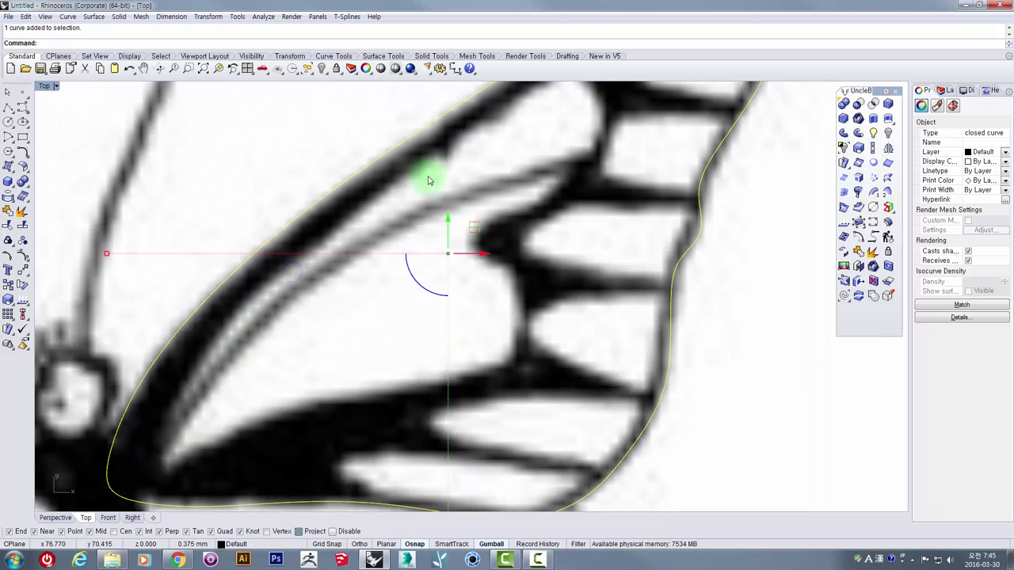
pyautogui.click(23, 111)
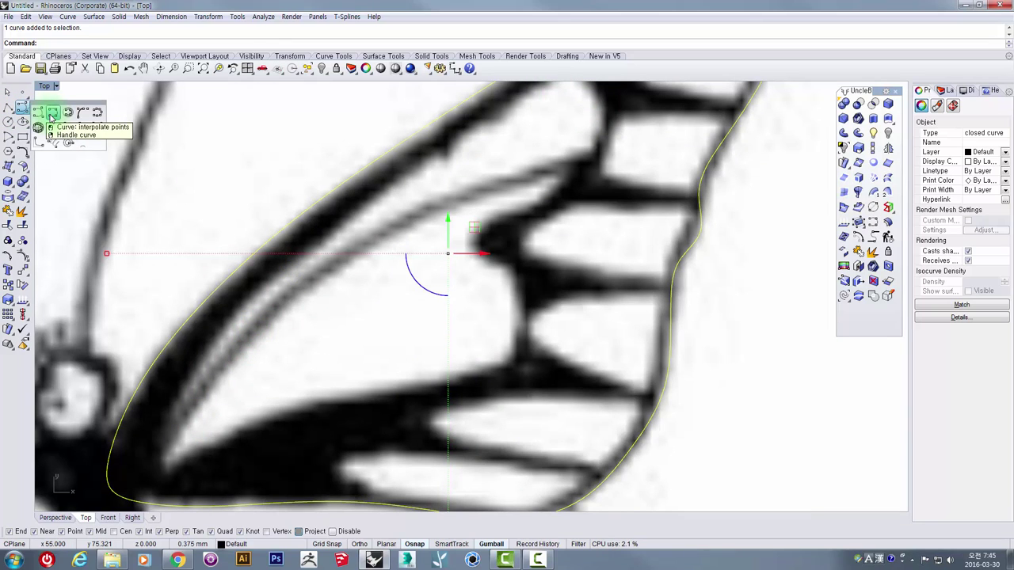
pyautogui.click(23, 110)
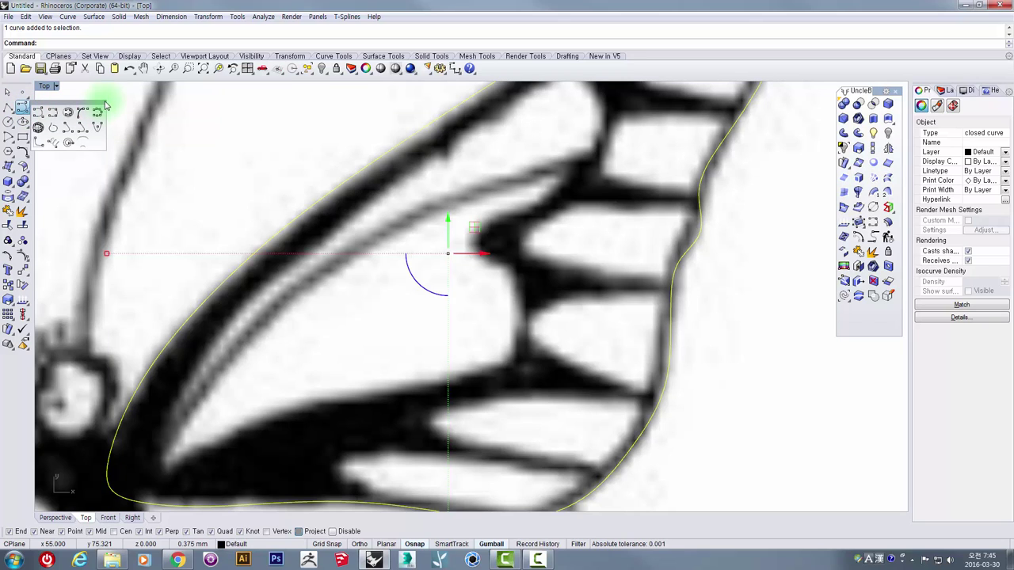
pyautogui.click(7, 112)
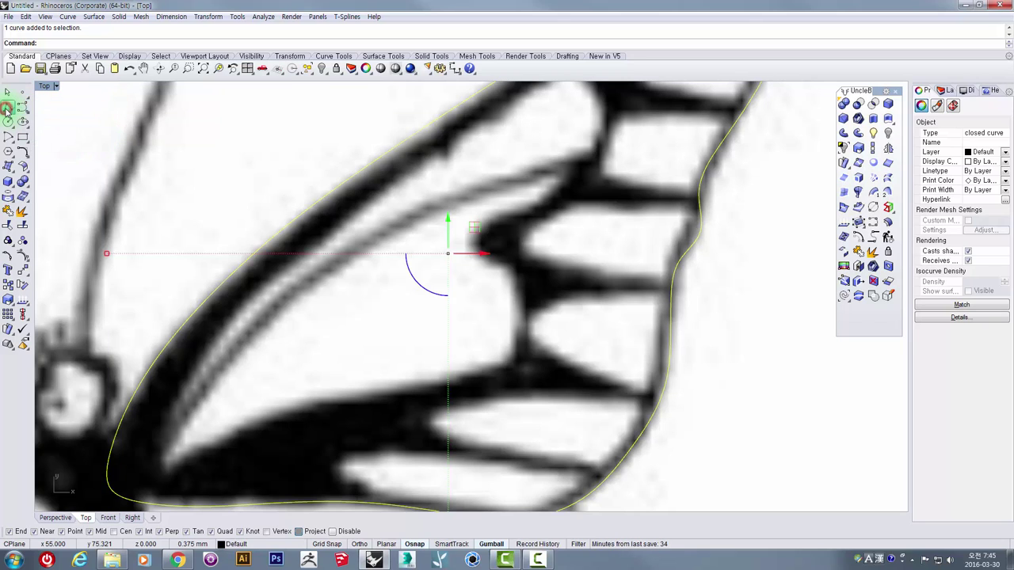
pyautogui.click(154, 130)
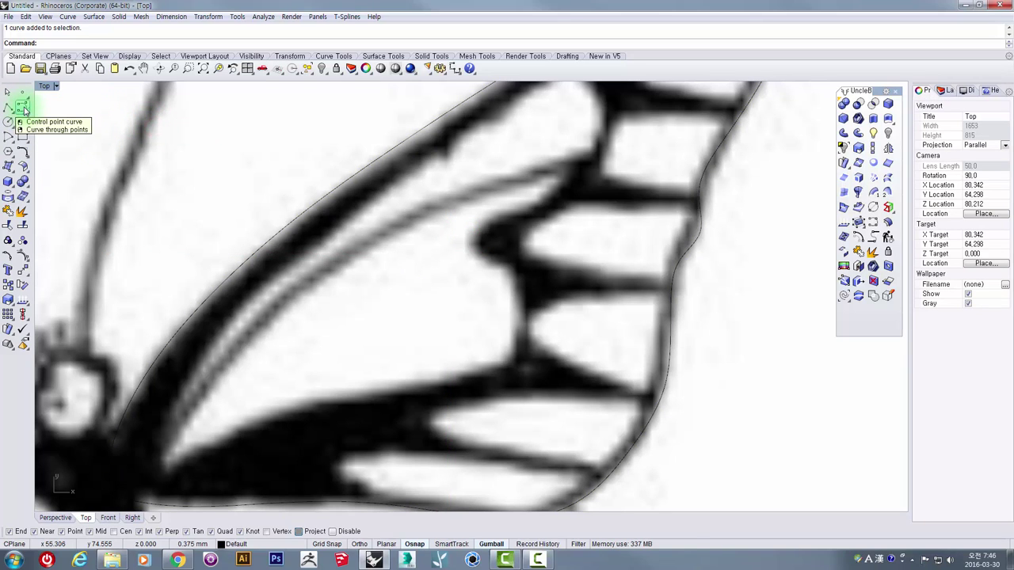
# - Start an interpolated curve at the large inner wing cell's corner near the body and trace its upper edge to the rounded tip
pyautogui.click(23, 109)
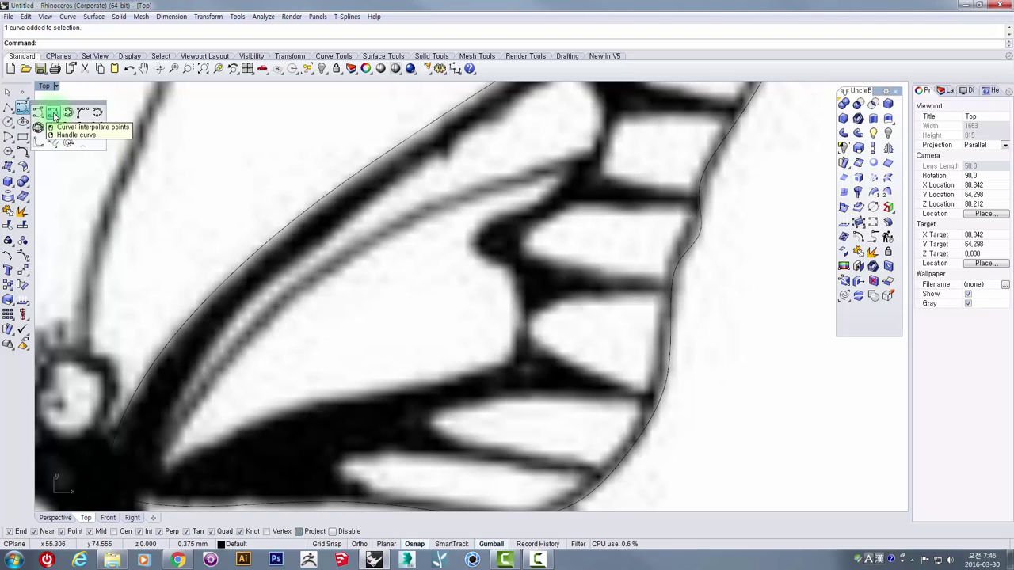
pyautogui.click(53, 115)
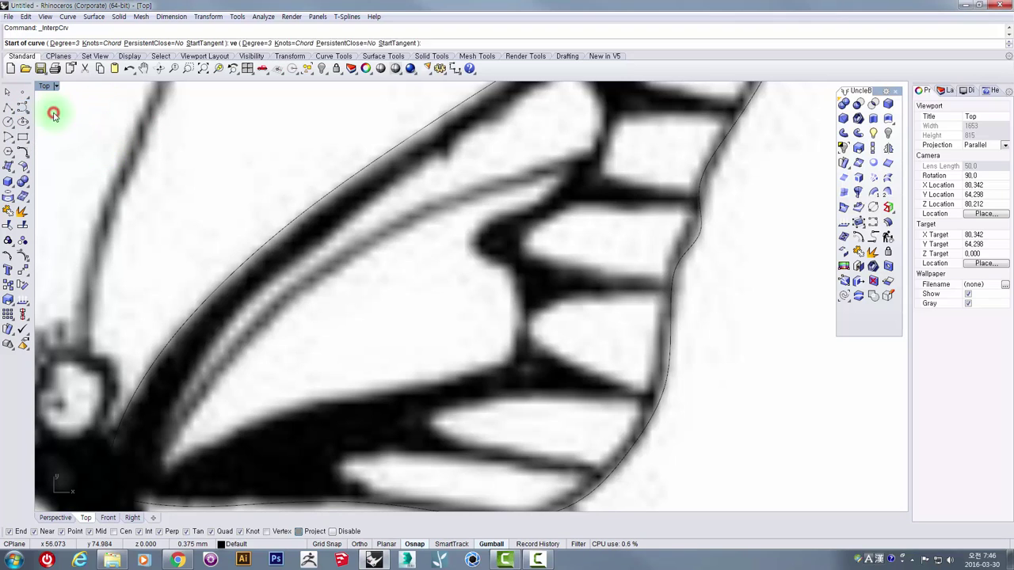
pyautogui.click(158, 466)
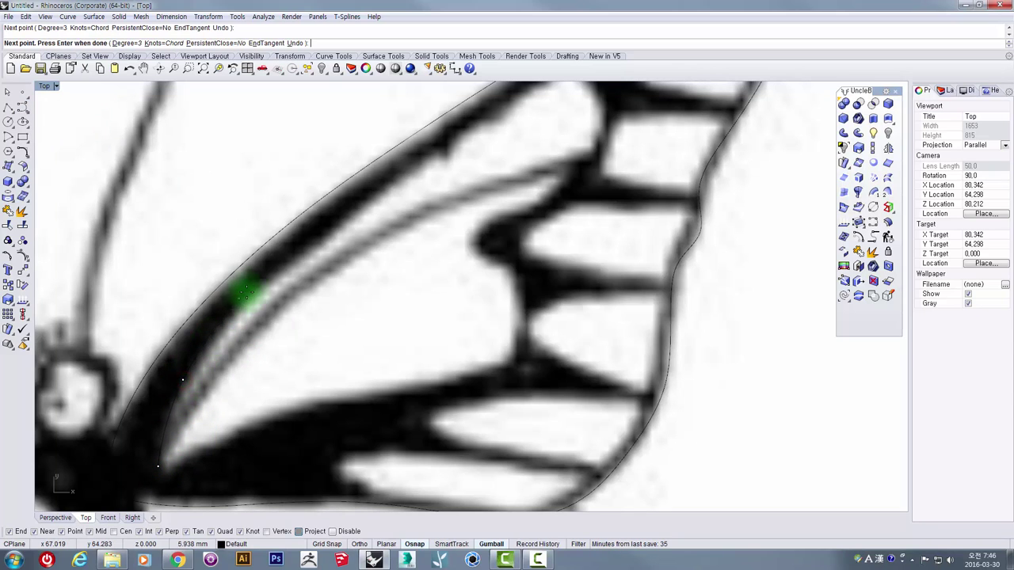
pyautogui.click(268, 278)
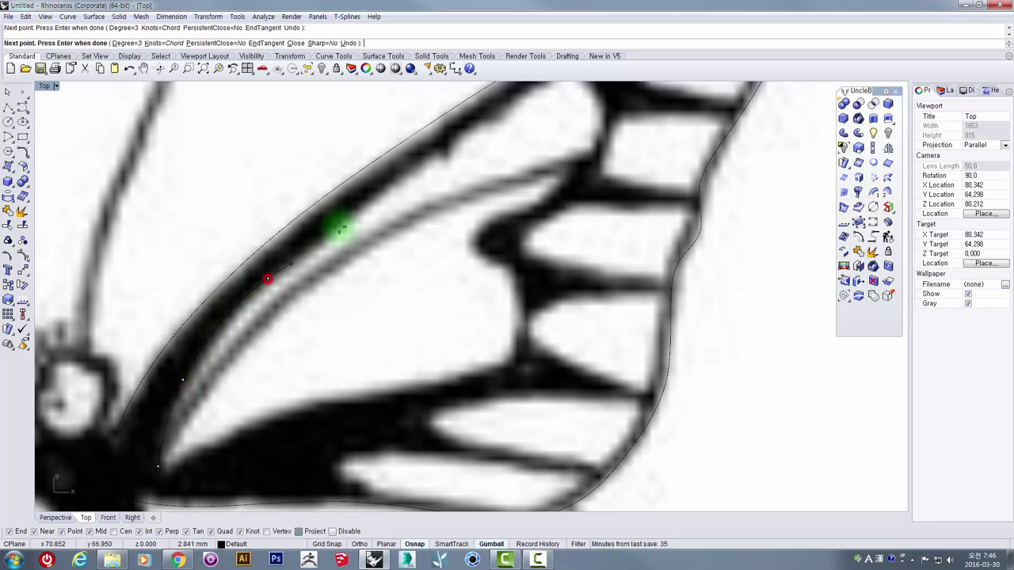
pyautogui.click(425, 163)
pyautogui.moveTo(480, 132); pyautogui.dragTo(414, 204, button='right')
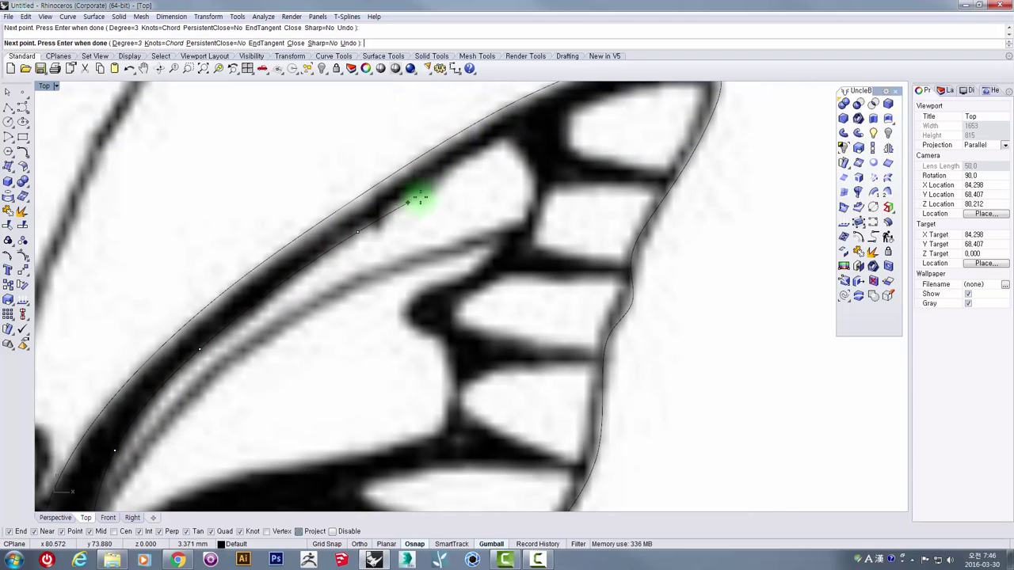
pyautogui.click(480, 154)
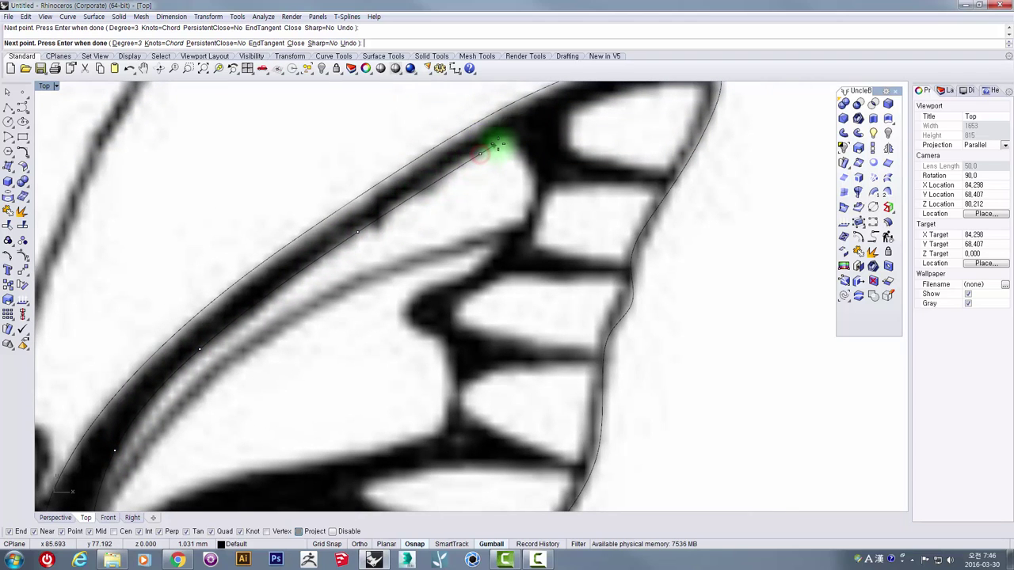
pyautogui.click(503, 142)
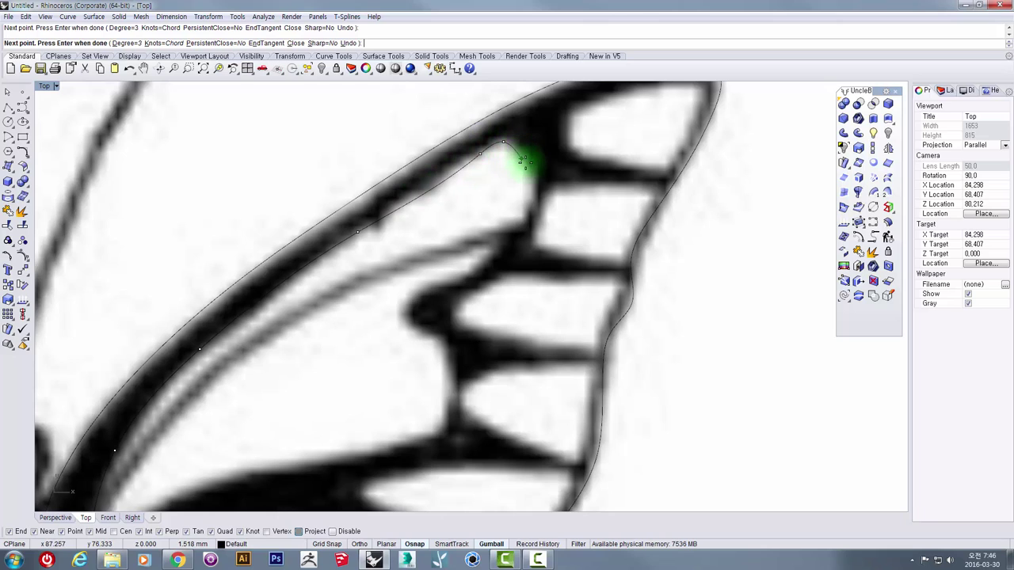
# - Trace the cell's outer side with curve points, around the rounded tip and black notch down to the lower outer corner
pyautogui.click(528, 168)
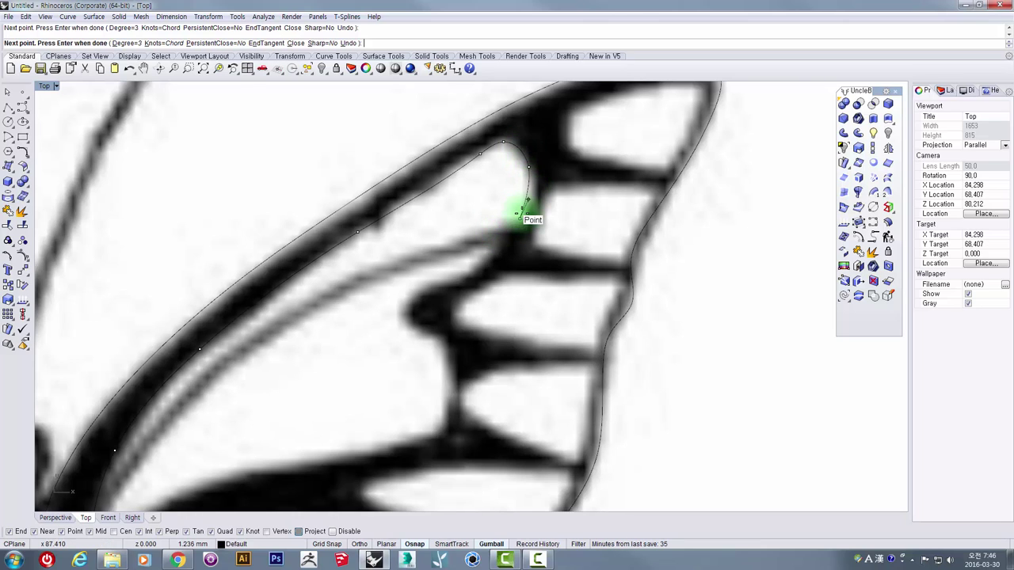
pyautogui.click(475, 267)
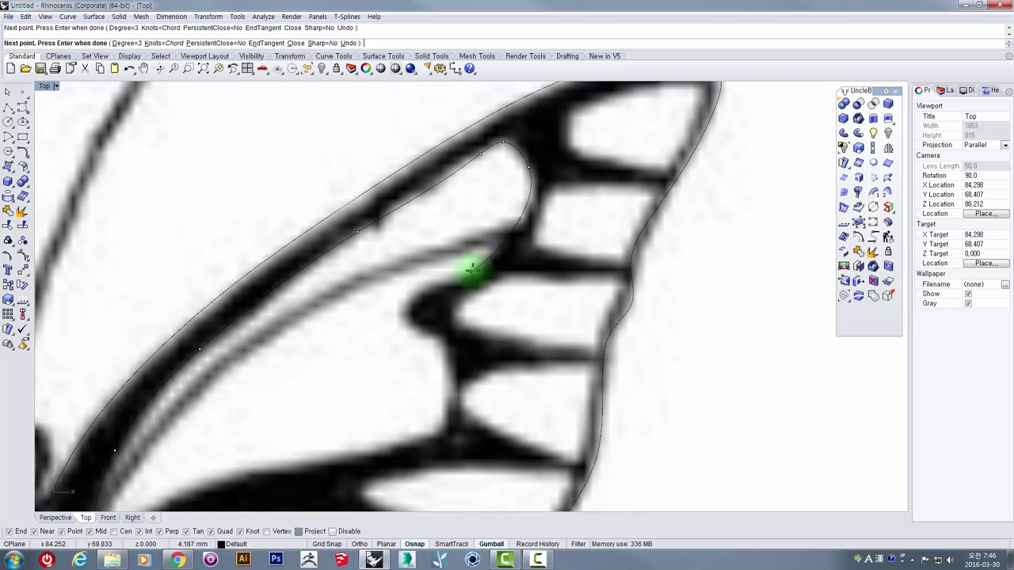
pyautogui.click(468, 273)
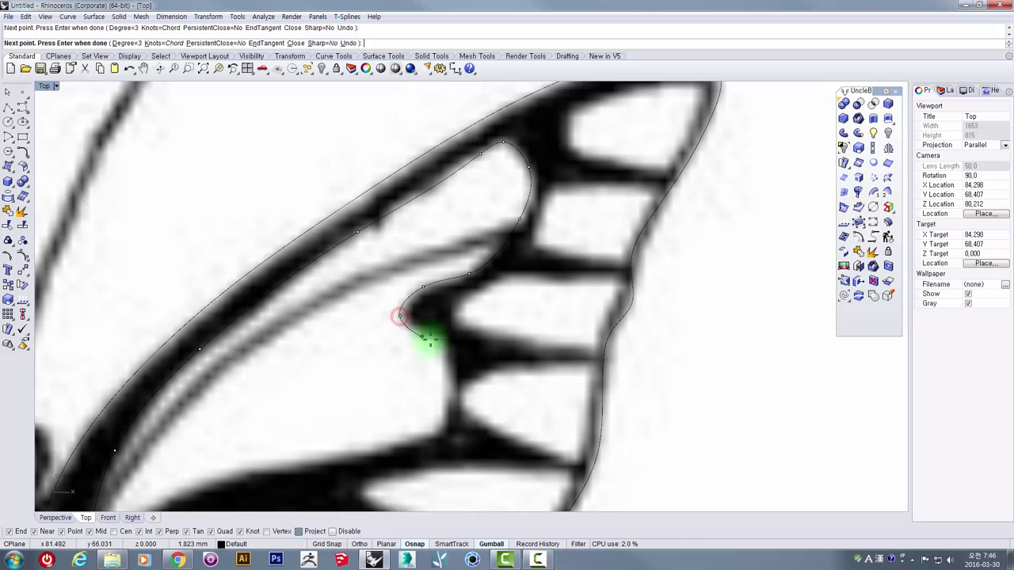
pyautogui.click(439, 342)
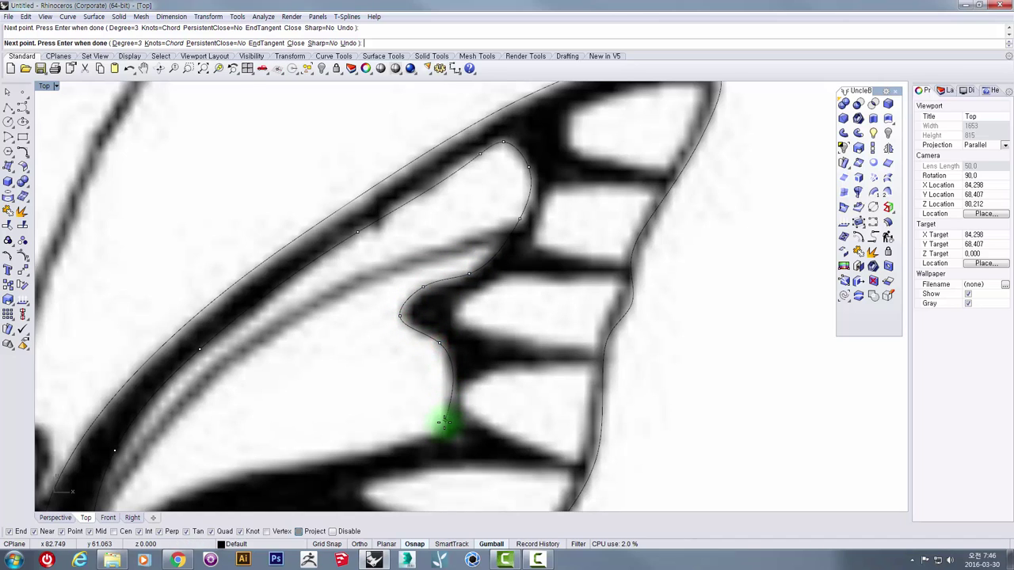
pyautogui.click(450, 379)
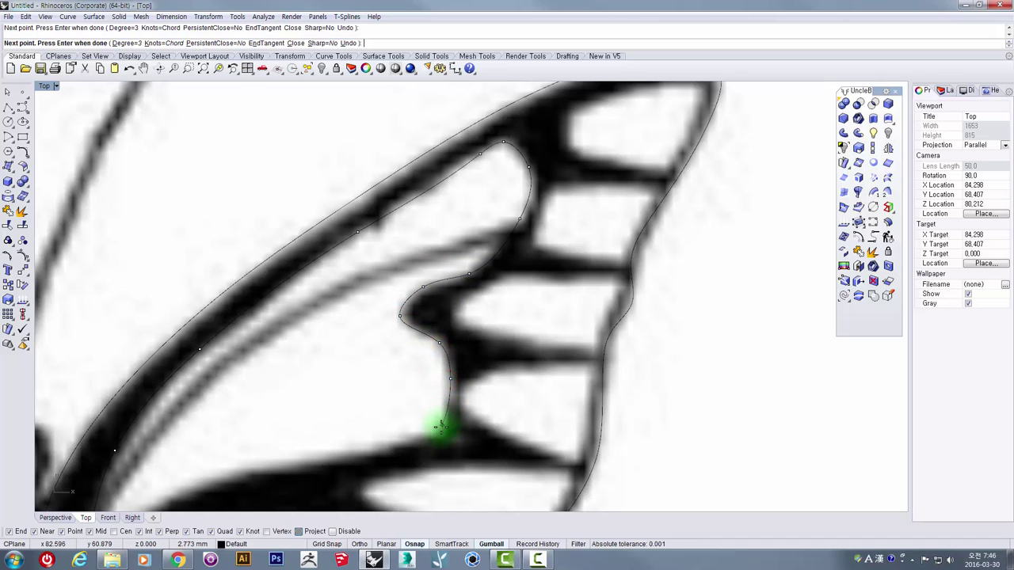
pyautogui.click(439, 431)
# - Trace the cell's lower edge back toward the body and close the interpolated curve at its start point
pyautogui.moveTo(392, 441); pyautogui.dragTo(525, 350, button='right')
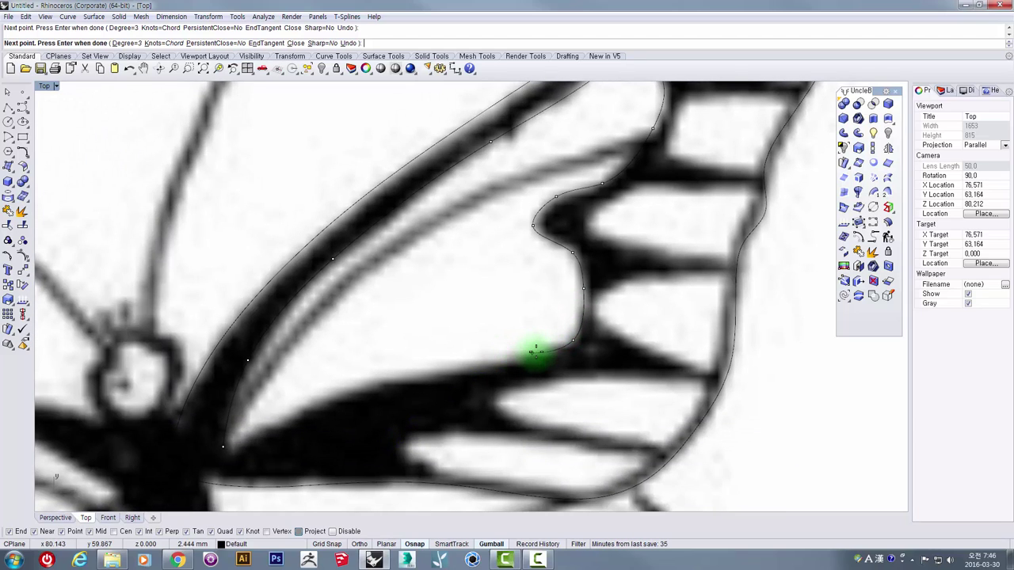
pyautogui.click(543, 349)
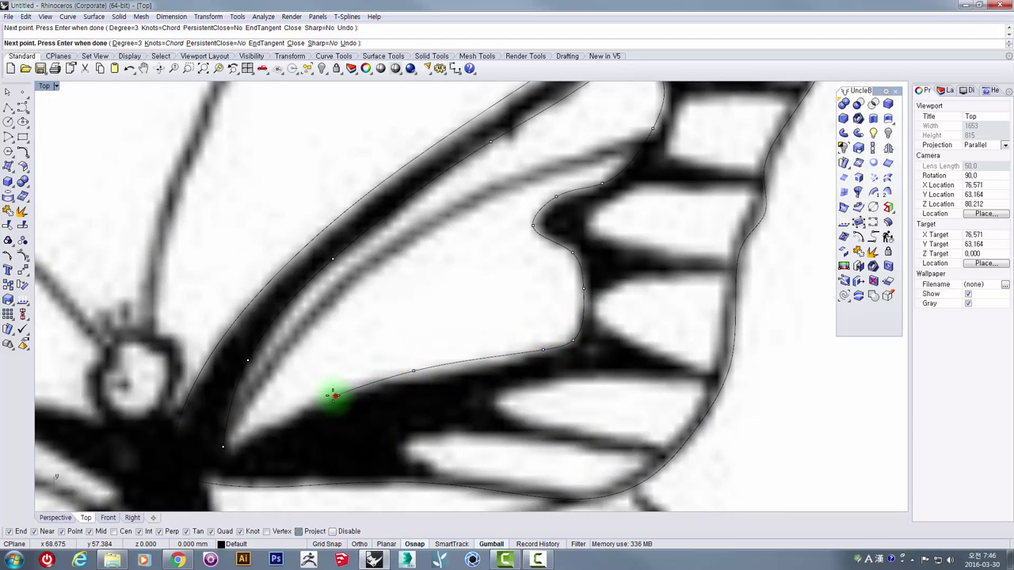
pyautogui.click(335, 395)
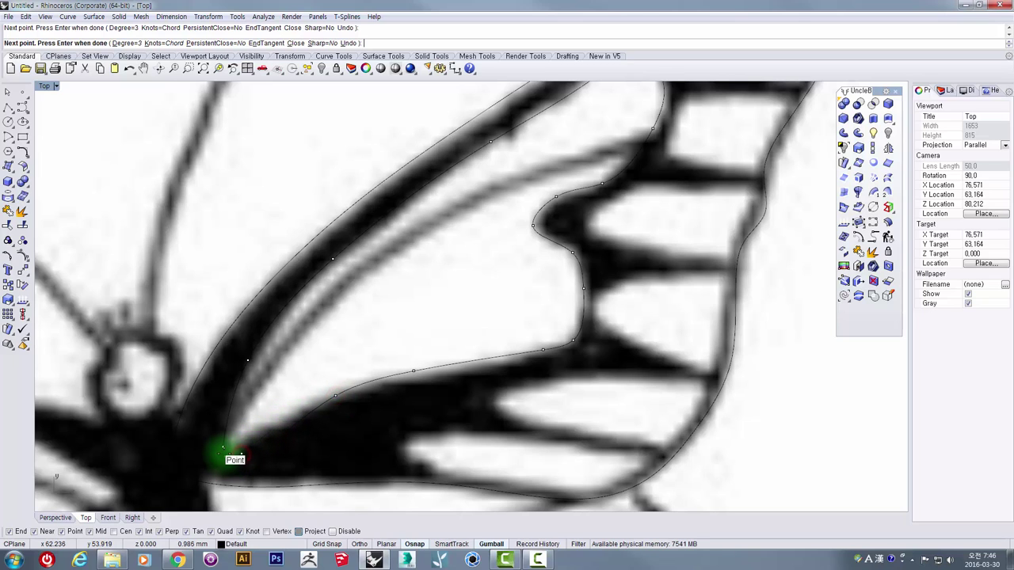
pyautogui.click(221, 448)
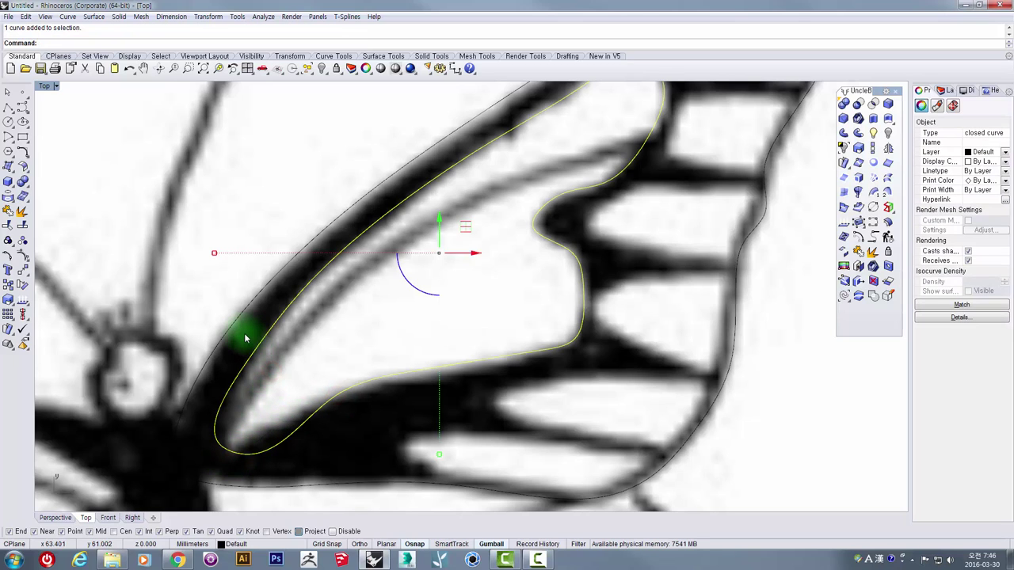
# - Turn on the inner cell curve's control points and move the two nearest the body to sharpen that corner
pyautogui.moveTo(399, 277); pyautogui.dragTo(360, 315, button='right')
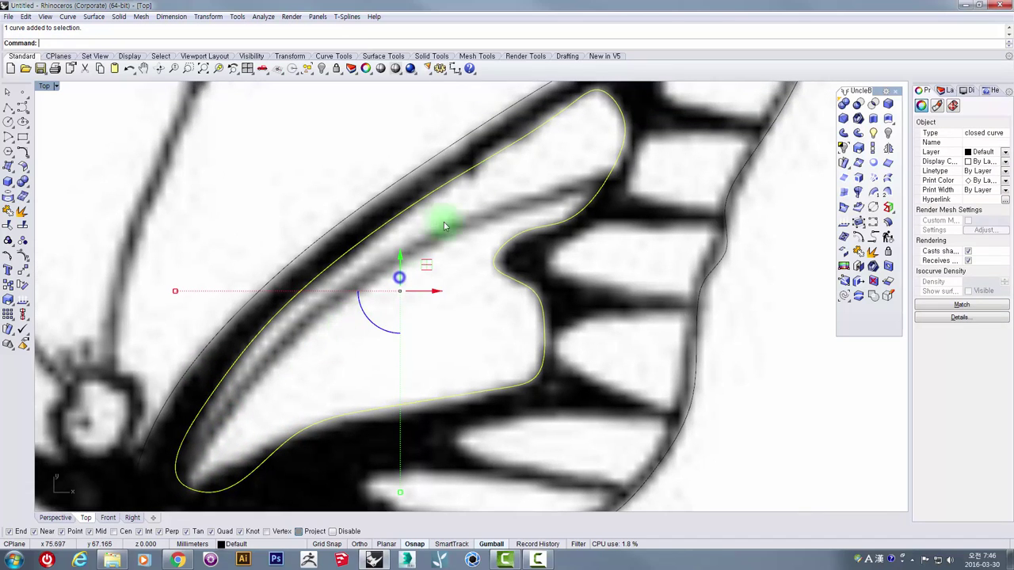
pyautogui.click(23, 255)
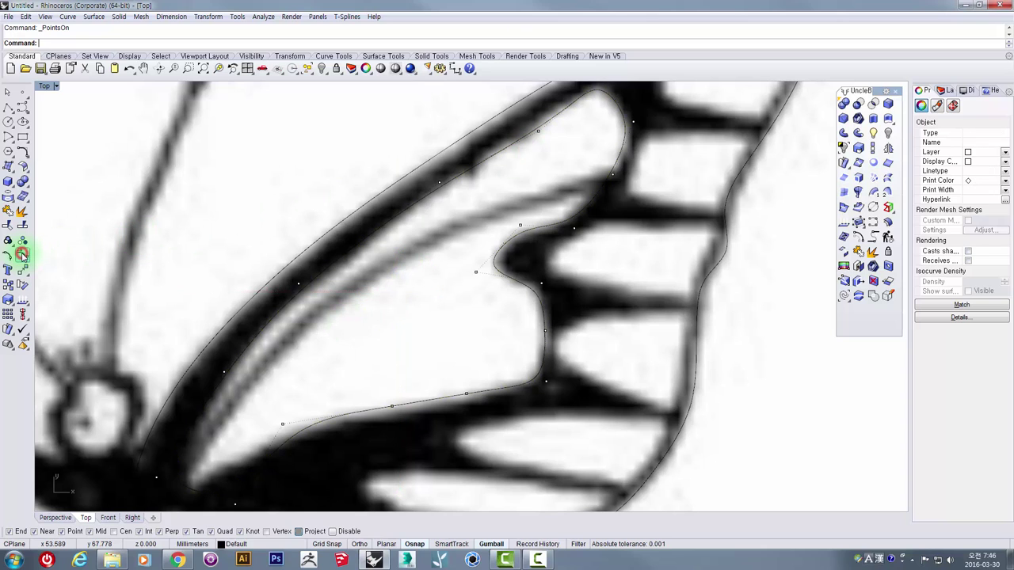
pyautogui.moveTo(154, 407); pyautogui.dragTo(200, 340, button='right')
pyautogui.click(211, 325)
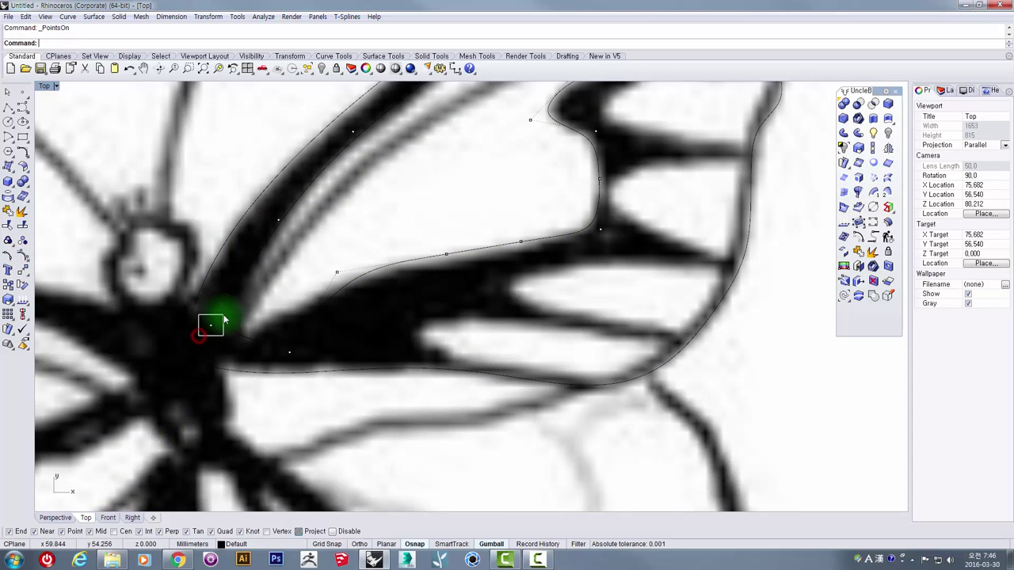
pyautogui.moveTo(252, 294); pyautogui.dragTo(245, 311)
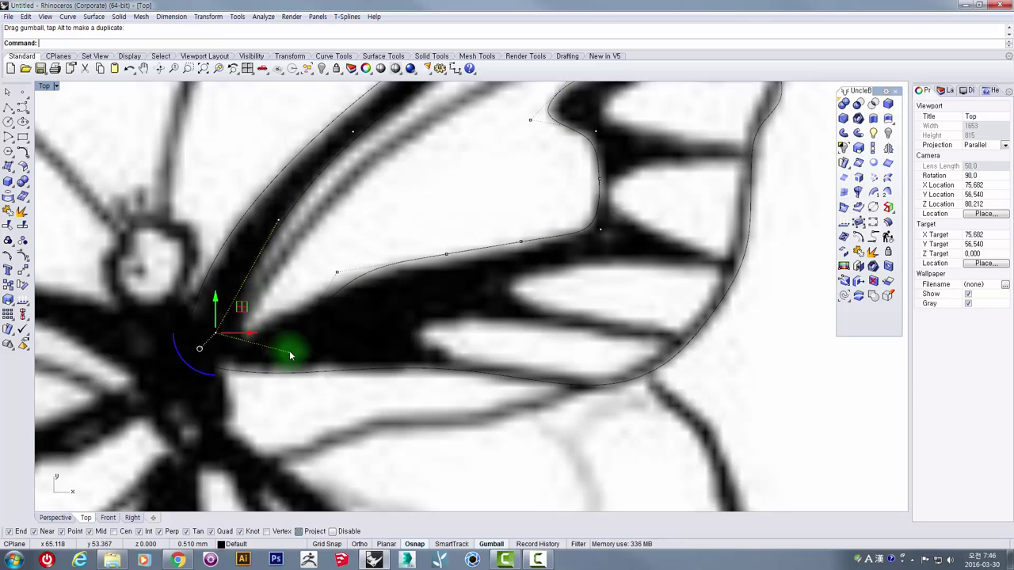
pyautogui.click(290, 354)
pyautogui.moveTo(314, 332); pyautogui.dragTo(255, 315)
pyautogui.click(215, 333)
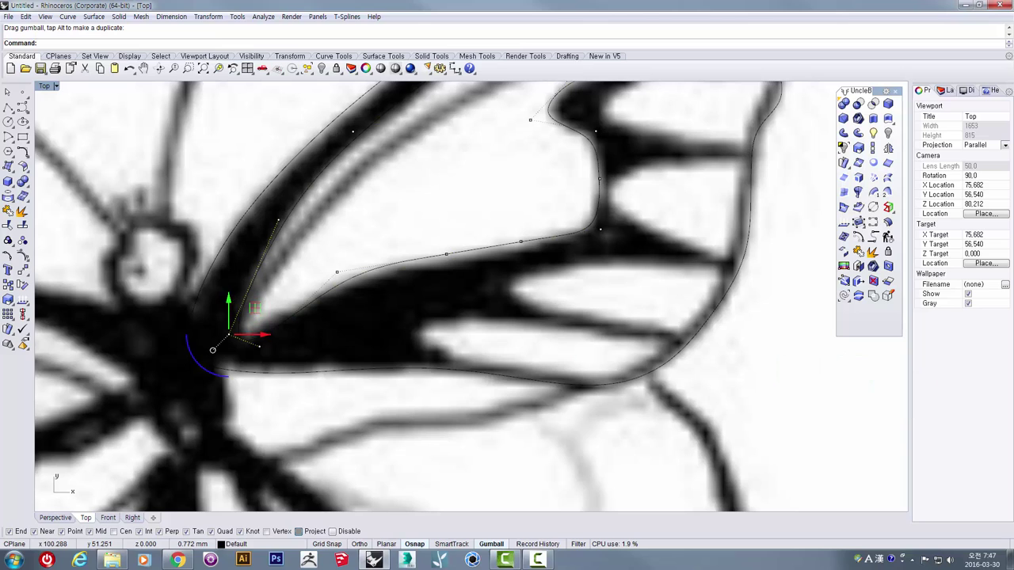
# - Adjust the control points along the inner cell's lower edge so the curve follows the picture
pyautogui.click(336, 271)
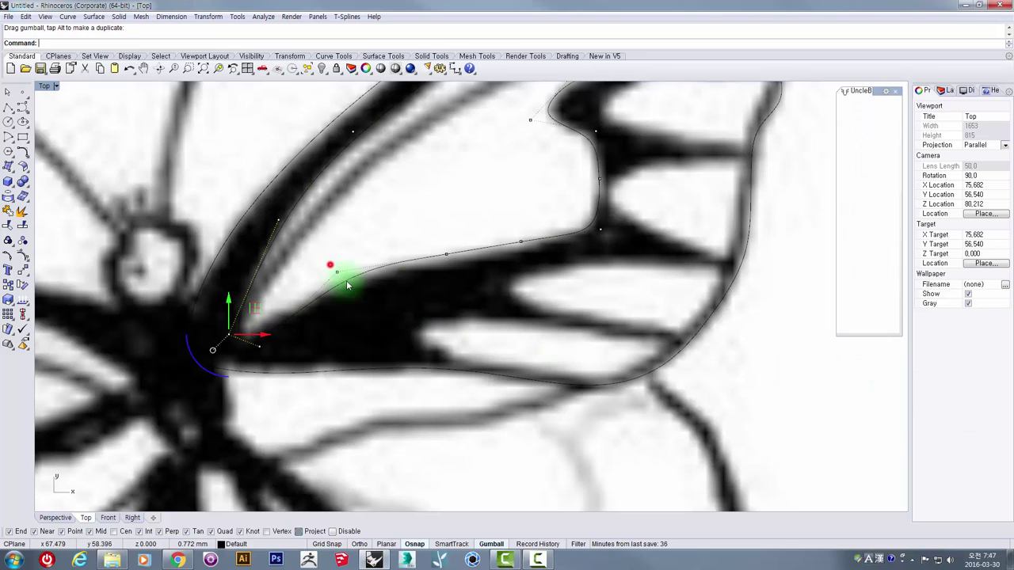
pyautogui.moveTo(366, 258); pyautogui.dragTo(481, 242)
pyautogui.moveTo(499, 225); pyautogui.dragTo(554, 220)
pyautogui.moveTo(527, 187); pyautogui.dragTo(497, 282, button='right')
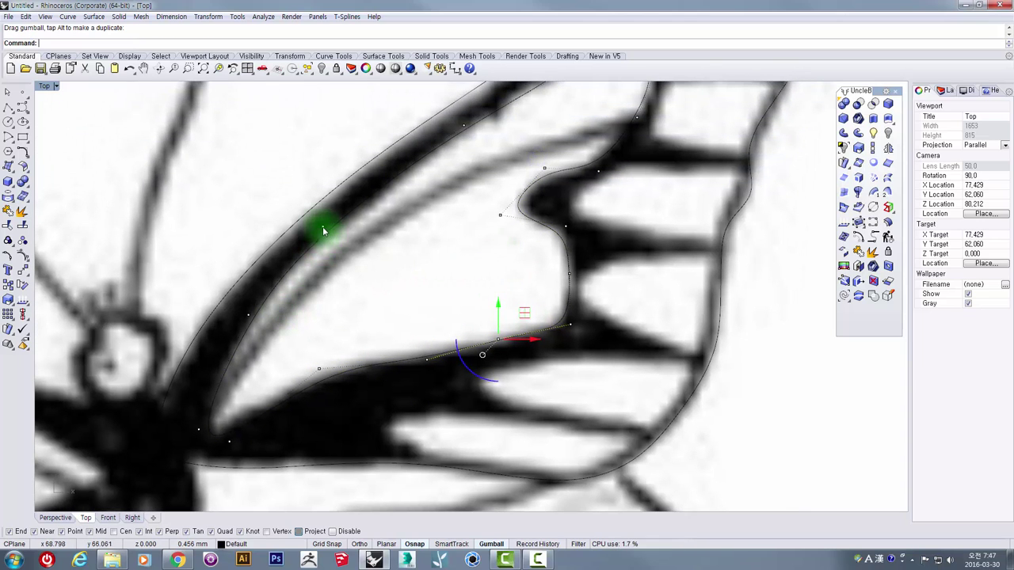
# - Move the inner cell curve's control points around the rounded upper tip so the curve follows the picture
pyautogui.press('Up')
pyautogui.press('Up')
pyautogui.press('Up')
pyautogui.press('Right')
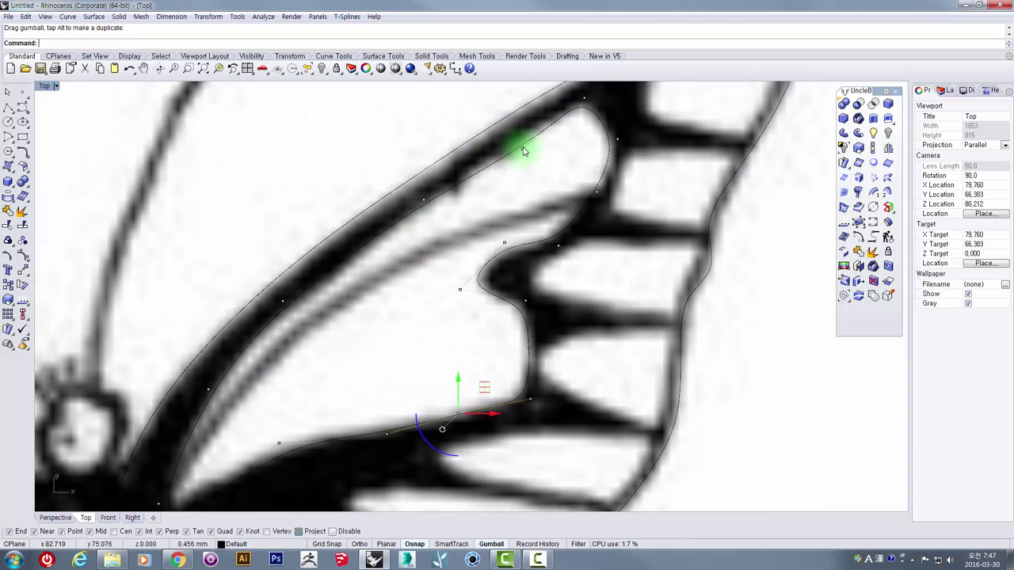
pyautogui.click(522, 148)
pyautogui.moveTo(545, 121); pyautogui.dragTo(544, 118)
pyautogui.moveTo(577, 123); pyautogui.dragTo(509, 154, button='right')
pyautogui.click(516, 129)
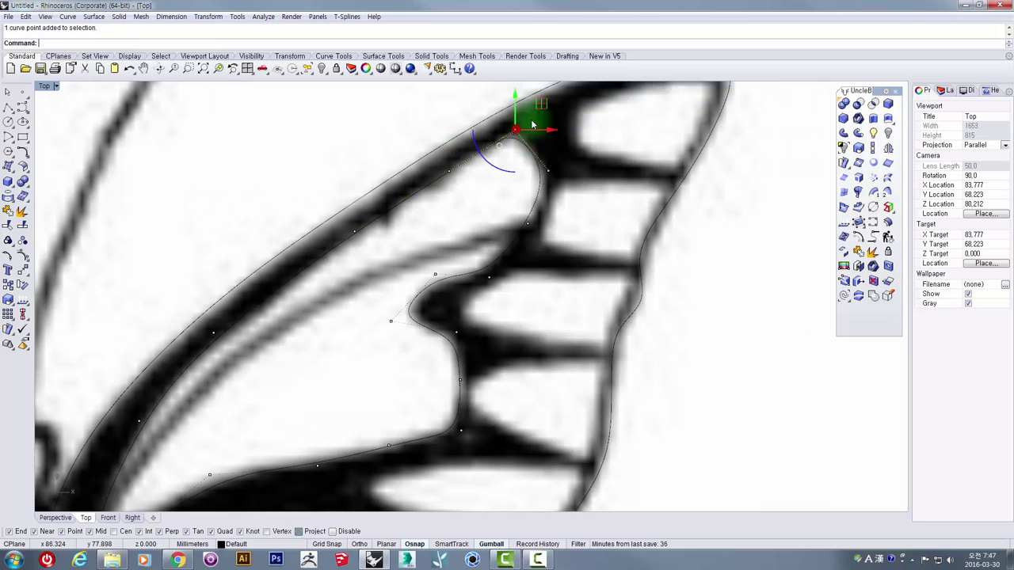
pyautogui.moveTo(541, 106); pyautogui.dragTo(543, 168)
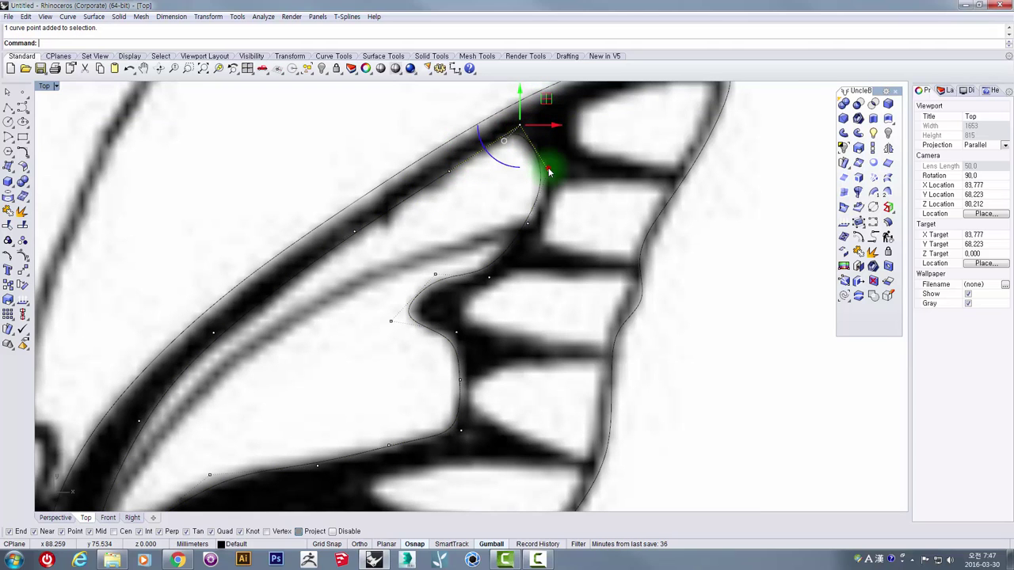
pyautogui.click(549, 171)
pyautogui.moveTo(520, 258); pyautogui.dragTo(480, 267, button='right')
pyautogui.scroll(-8, 516, 223)
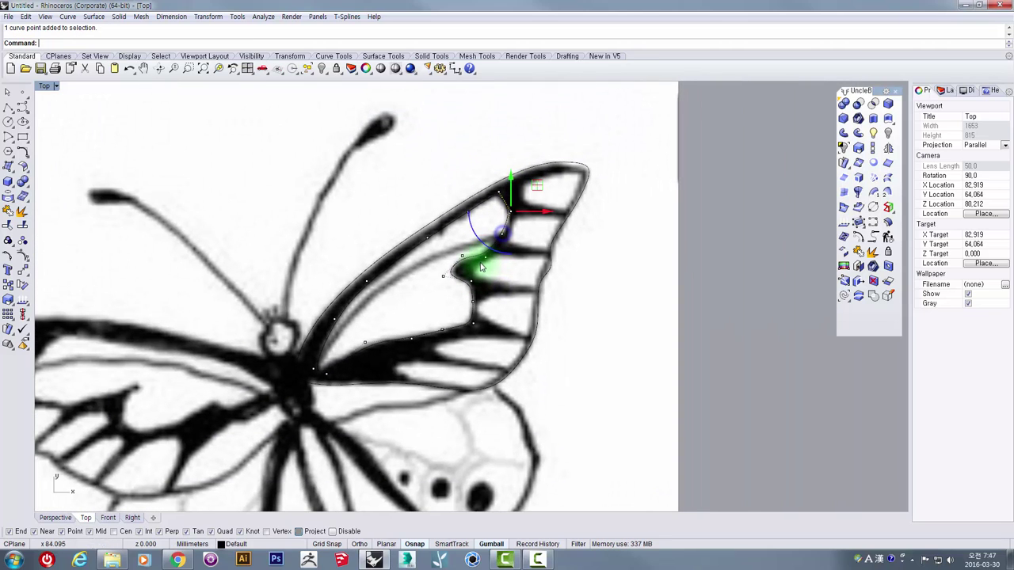
# - Copy the wing outline and inner cell curve to the empty area beside the picture and check them in Perspective
pyautogui.click(483, 261)
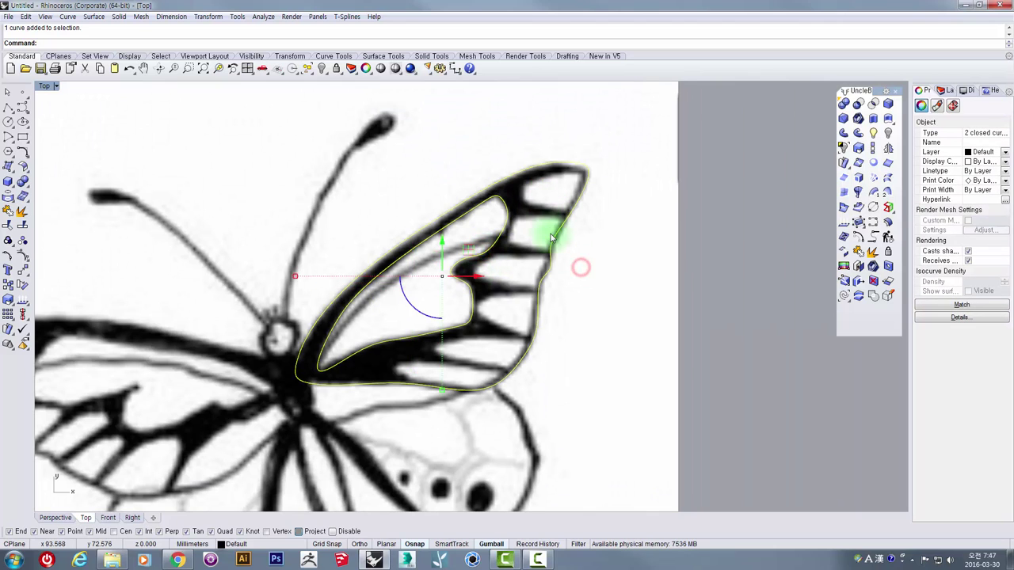
pyautogui.moveTo(550, 230); pyautogui.dragTo(518, 198, button='right')
pyautogui.scroll(-4, 482, 214)
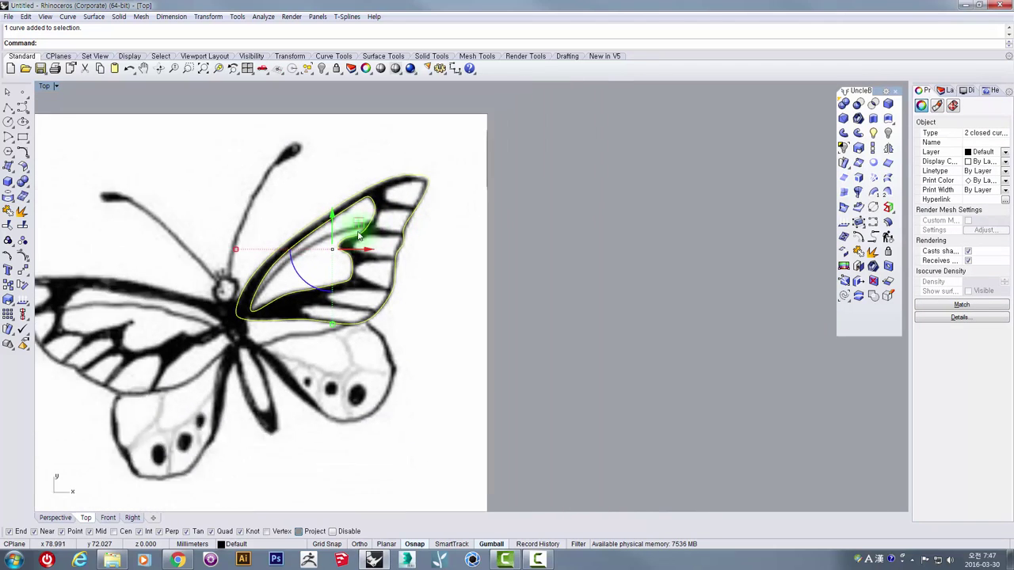
pyautogui.moveTo(303, 230); pyautogui.dragTo(576, 252)
pyautogui.doubleClick(50, 87)
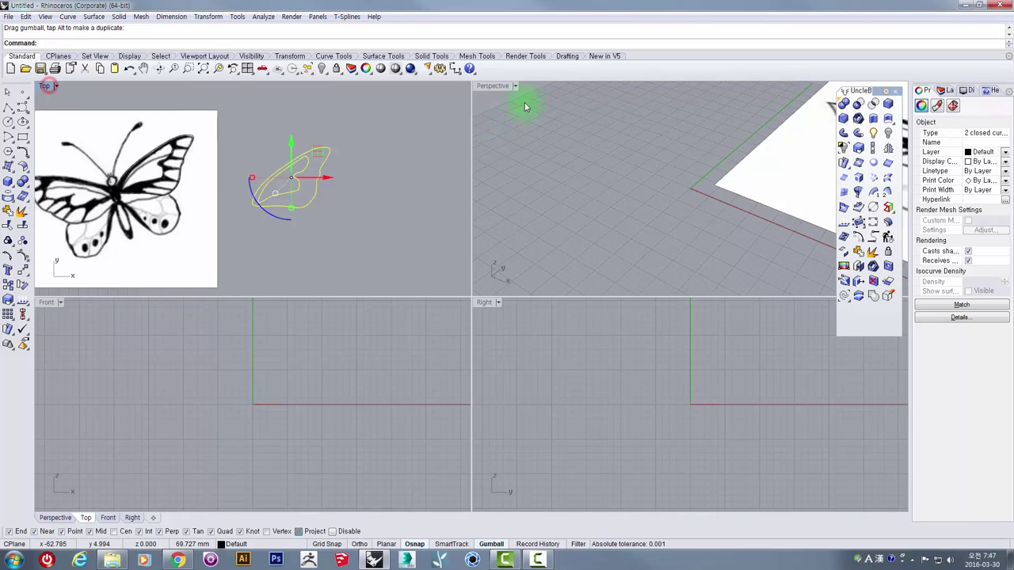
pyautogui.doubleClick(501, 86)
pyautogui.scroll(-6, 372, 178)
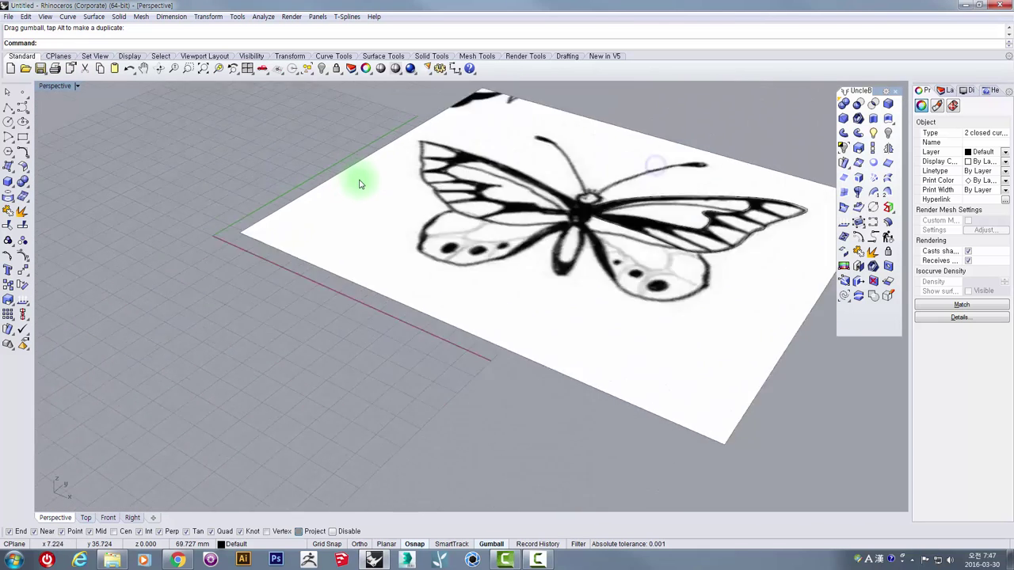
pyautogui.moveTo(379, 183); pyautogui.dragTo(174, 94, button='right')
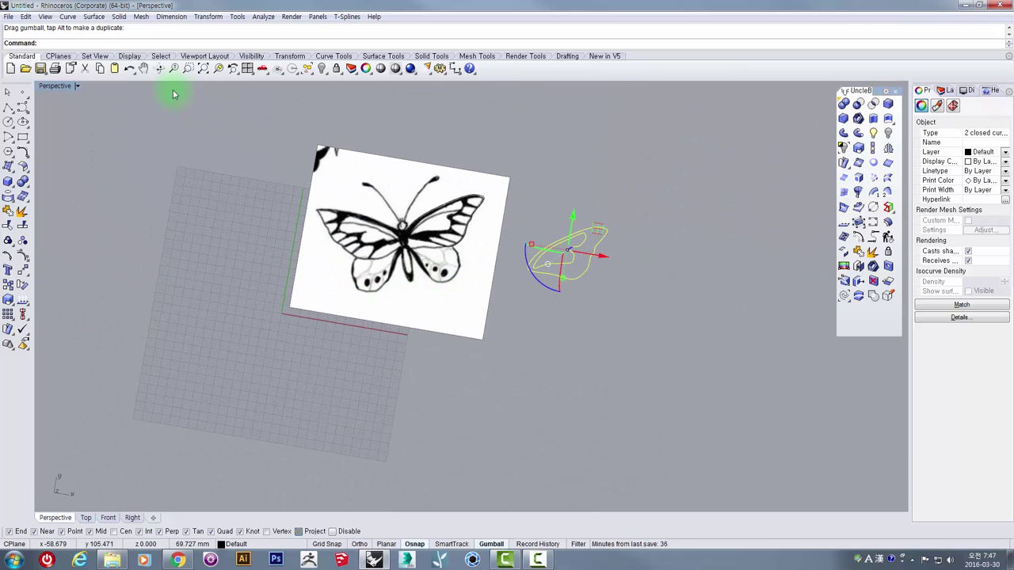
# - Move the copied wing curves farther from the picture and rotate them about 20 degrees clockwise in the Top view
pyautogui.doubleClick(49, 86)
pyautogui.moveTo(315, 195); pyautogui.dragTo(248, 187, button='right')
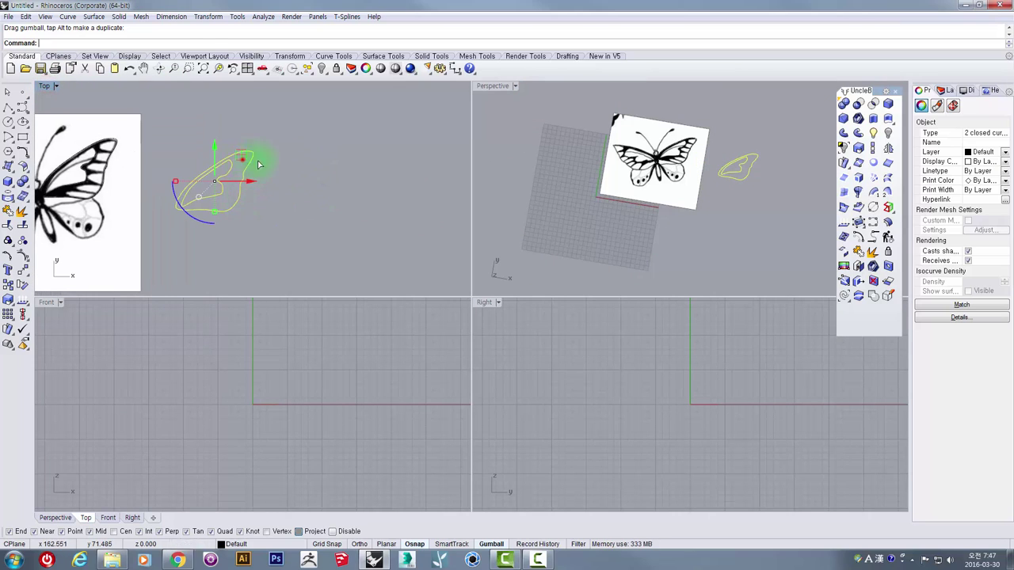
pyautogui.moveTo(258, 164); pyautogui.dragTo(344, 170)
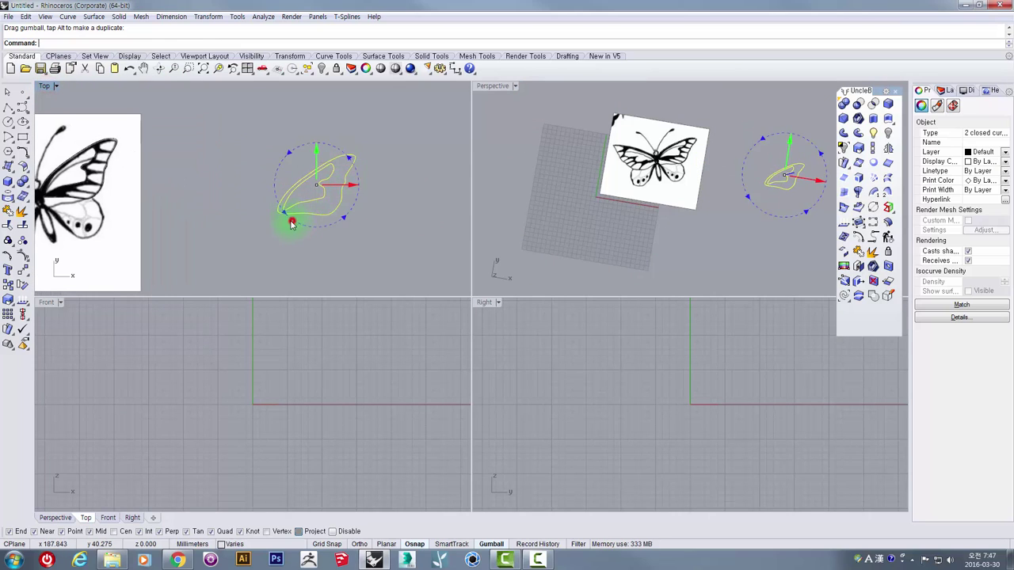
pyautogui.moveTo(292, 223); pyautogui.dragTo(307, 181)
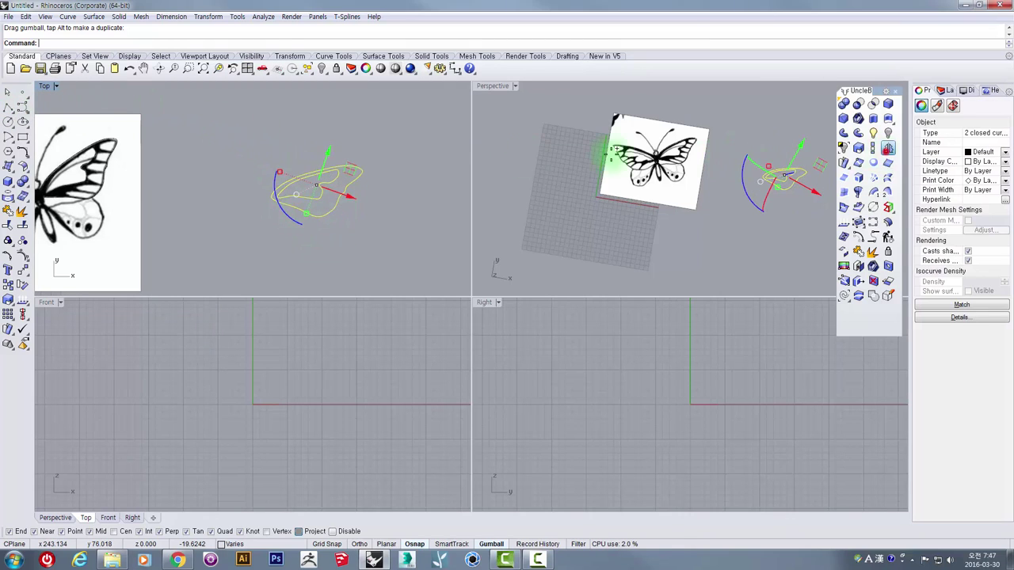
# - Mirror the copied wing curves across a vertical line beside the wing's inner end and move the mirrored wing closer
pyautogui.scroll(4, 358, 158)
pyautogui.click(221, 197)
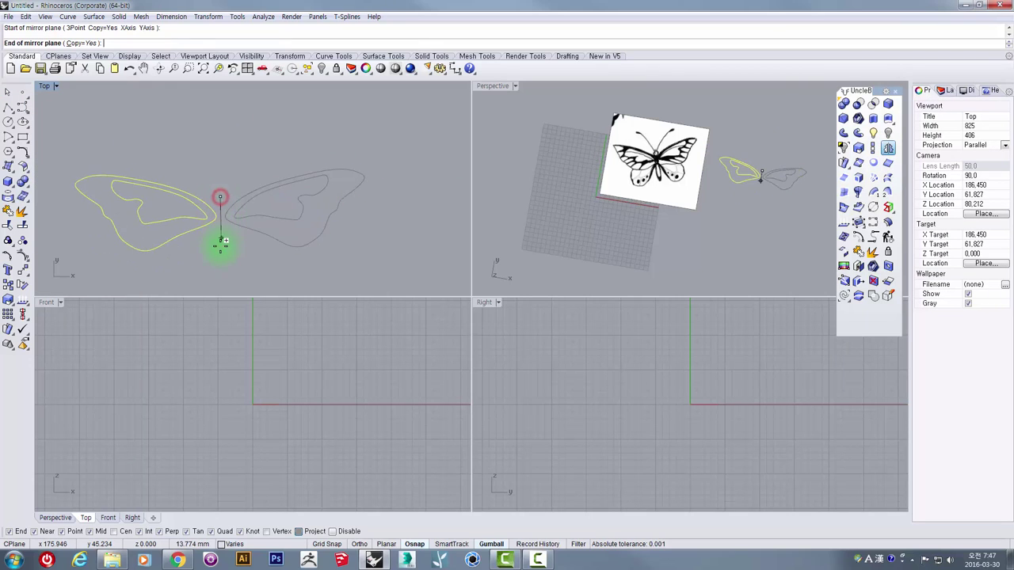
pyautogui.click(215, 261)
pyautogui.moveTo(188, 173); pyautogui.dragTo(187, 228)
pyautogui.moveTo(368, 253); pyautogui.dragTo(324, 264)
pyautogui.moveTo(205, 236); pyautogui.dragTo(177, 210)
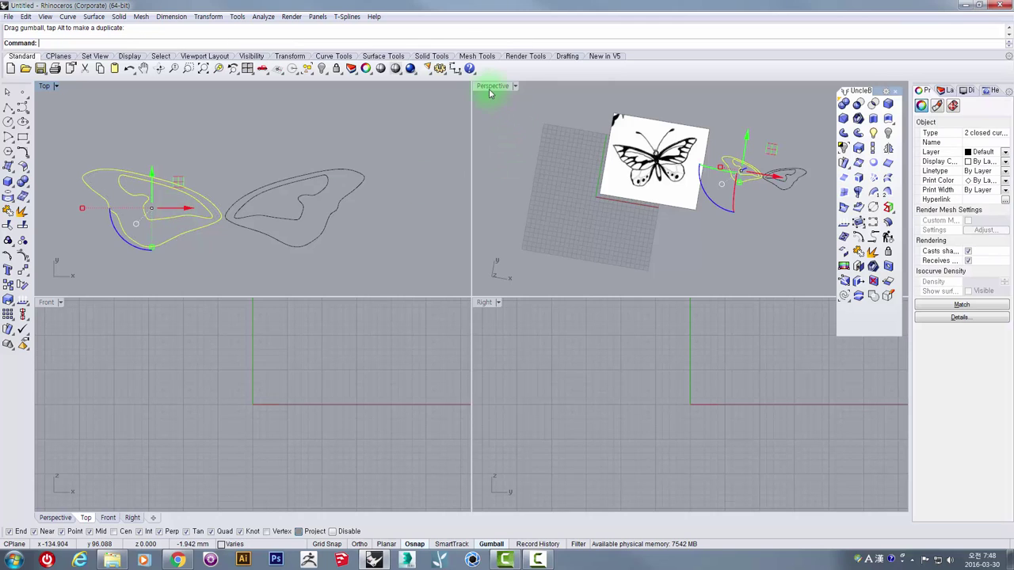
# - Extrude the four copied wing curves upward a short distance as solids with BothSides=No and DeleteInput=Yes
pyautogui.doubleClick(493, 85)
pyautogui.moveTo(561, 151); pyautogui.dragTo(554, 207, button='right')
pyautogui.scroll(4, 522, 241)
pyautogui.moveTo(534, 252); pyautogui.dragTo(380, 159)
pyautogui.click(872, 122)
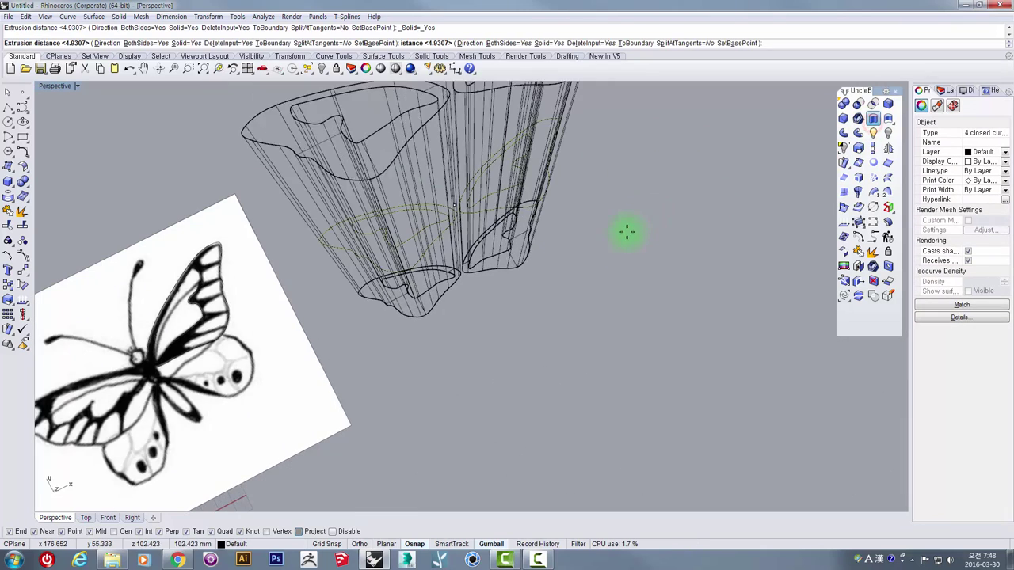
pyautogui.write('b')
pyautogui.press('Return')
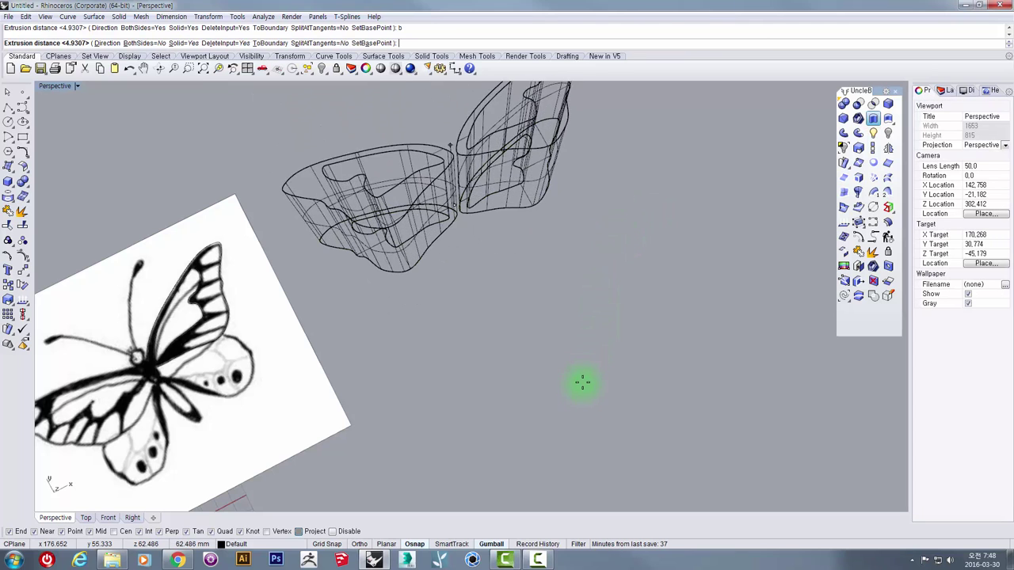
pyautogui.moveTo(582, 320); pyautogui.dragTo(511, 261, button='right')
pyautogui.click(558, 169)
pyautogui.moveTo(538, 191); pyautogui.dragTo(405, 104, button='right')
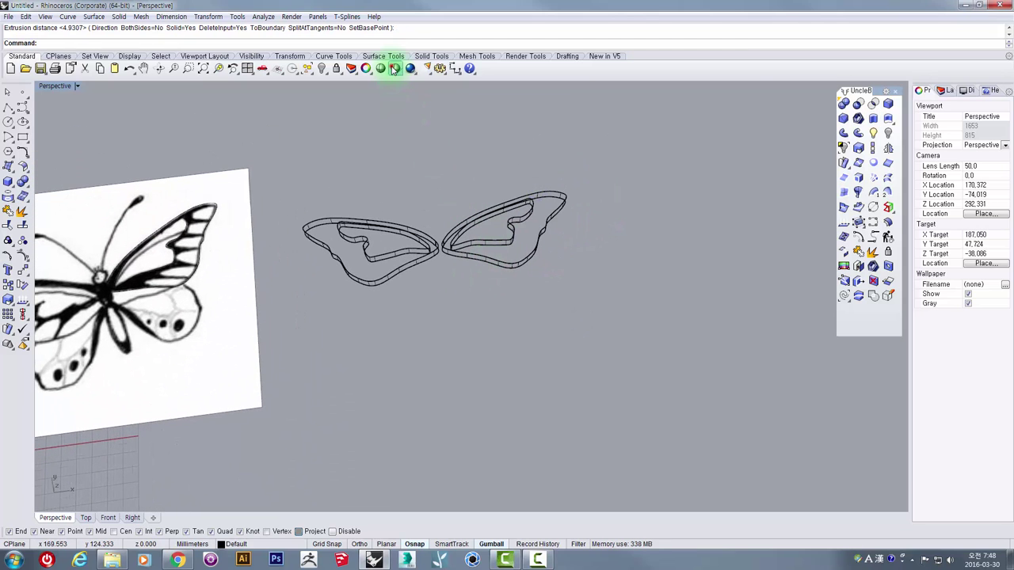
# - Check the extruded trial wings in shaded display and delete them
pyautogui.click(394, 70)
pyautogui.moveTo(421, 153)
pyautogui.mouseDown(button='right')
pyautogui.moveTo(464, 151)
pyautogui.moveTo(420, 206)
pyautogui.moveTo(455, 233)
pyautogui.moveTo(425, 242)
pyautogui.moveTo(430, 267)
pyautogui.moveTo(549, 214)
pyautogui.moveTo(500, 216)
pyautogui.moveTo(600, 344)
pyautogui.mouseUp(button='right')
pyautogui.click(546, 269)
pyautogui.moveTo(546, 269); pyautogui.dragTo(507, 227, button='right')
pyautogui.press('Delete')
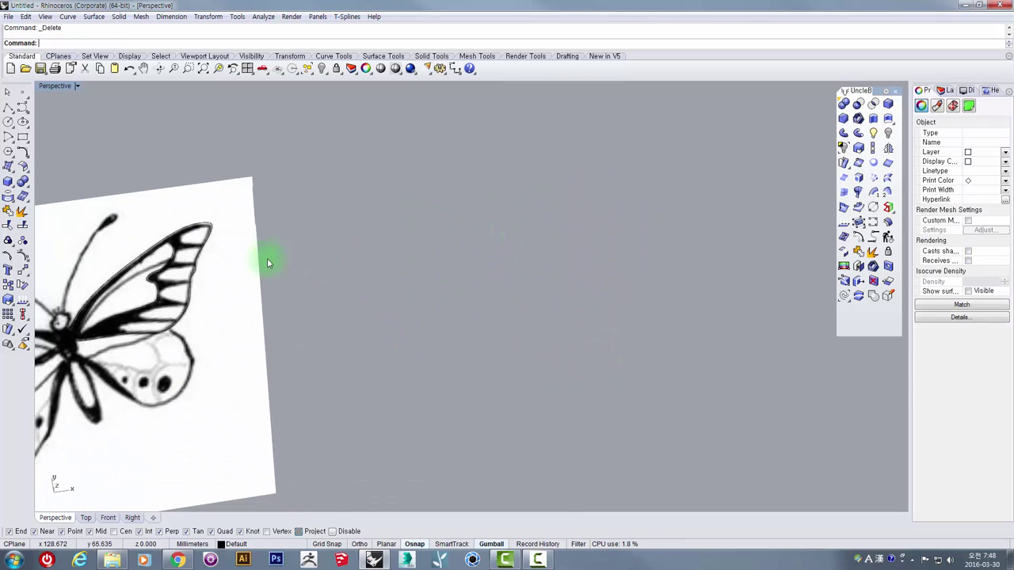
# - Examine the traced wing outline and inner cell curve against the butterfly picture in the Top view
pyautogui.doubleClick(47, 87)
pyautogui.doubleClick(45, 85)
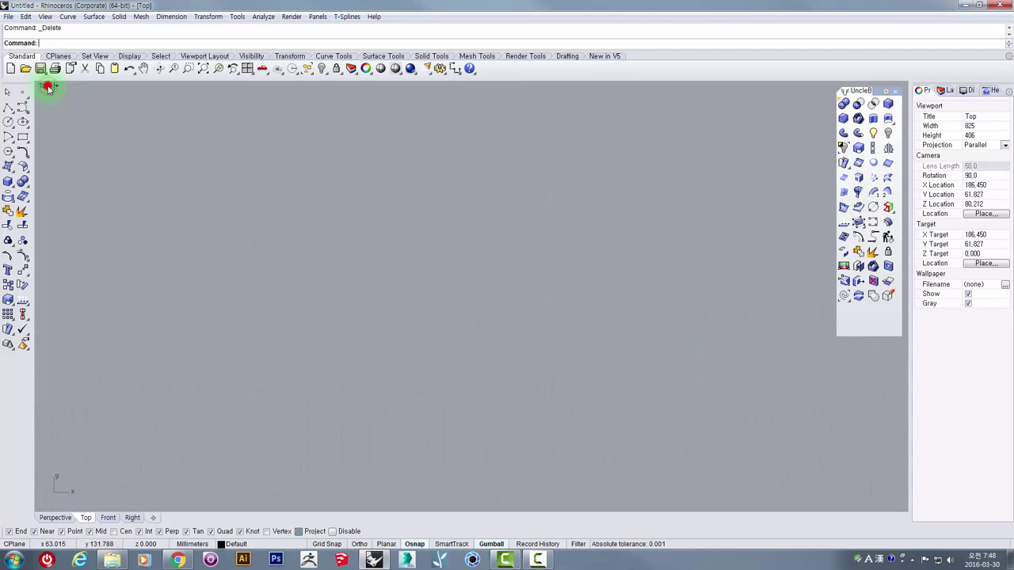
pyautogui.scroll(-6, 260, 164)
pyautogui.moveTo(228, 185); pyautogui.dragTo(269, 235, button='right')
pyautogui.scroll(6, 274, 236)
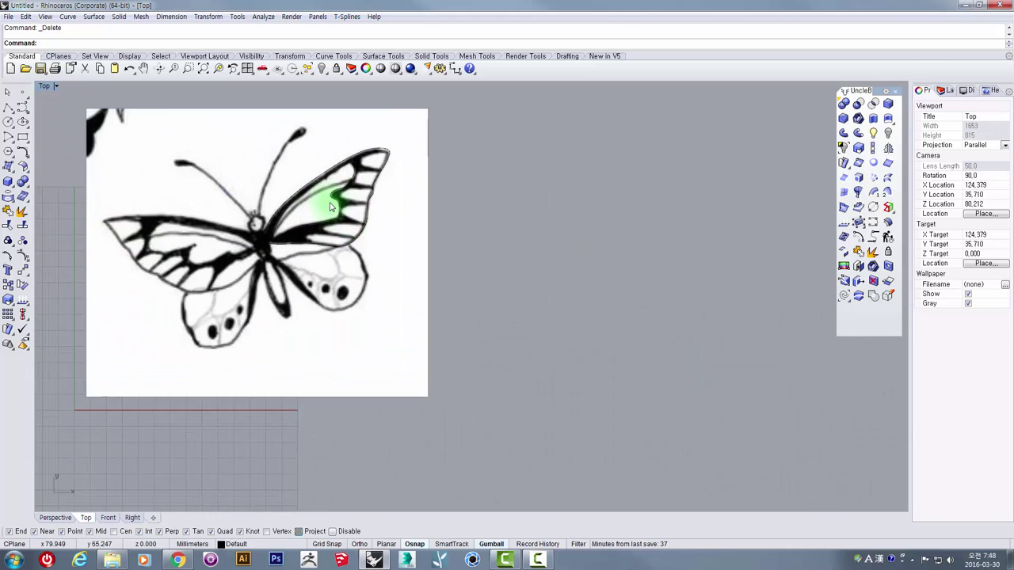
pyautogui.scroll(6, 333, 199)
pyautogui.moveTo(444, 264); pyautogui.dragTo(341, 202)
pyautogui.moveTo(436, 228); pyautogui.dragTo(452, 309, button='right')
pyautogui.scroll(6, 415, 234)
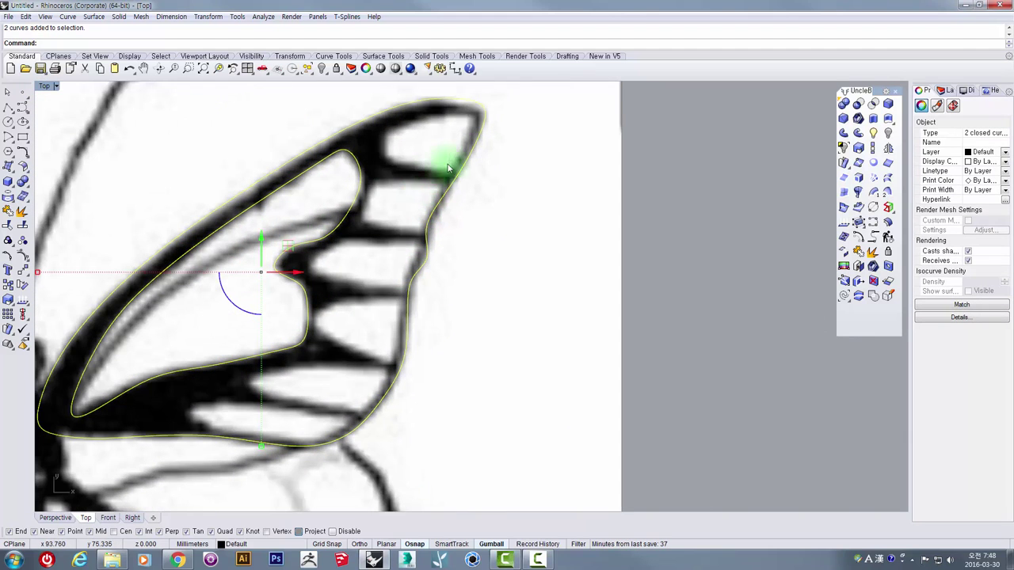
pyautogui.moveTo(419, 206); pyautogui.dragTo(498, 241, button='right')
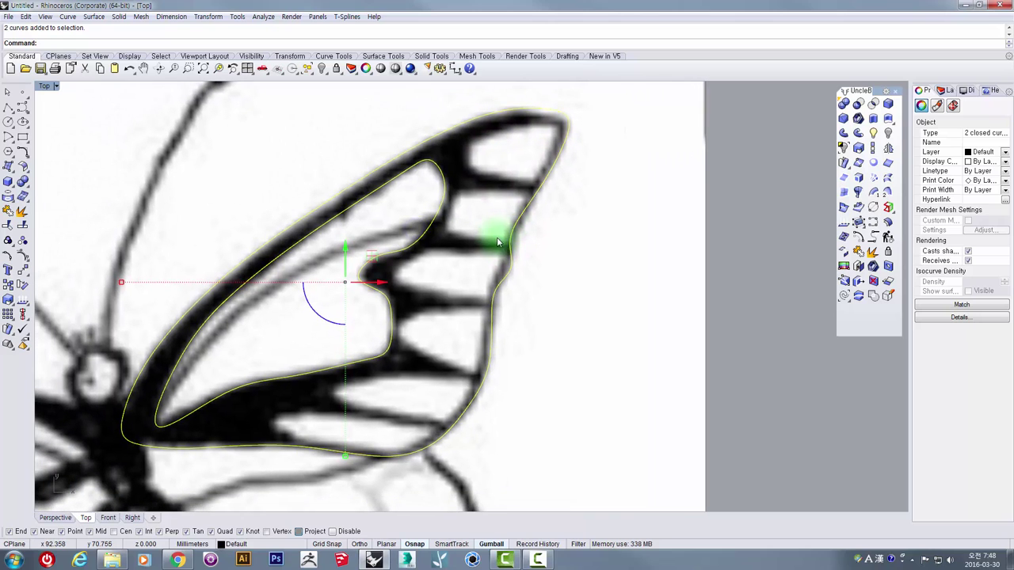
pyautogui.moveTo(490, 277); pyautogui.dragTo(543, 237, button='right')
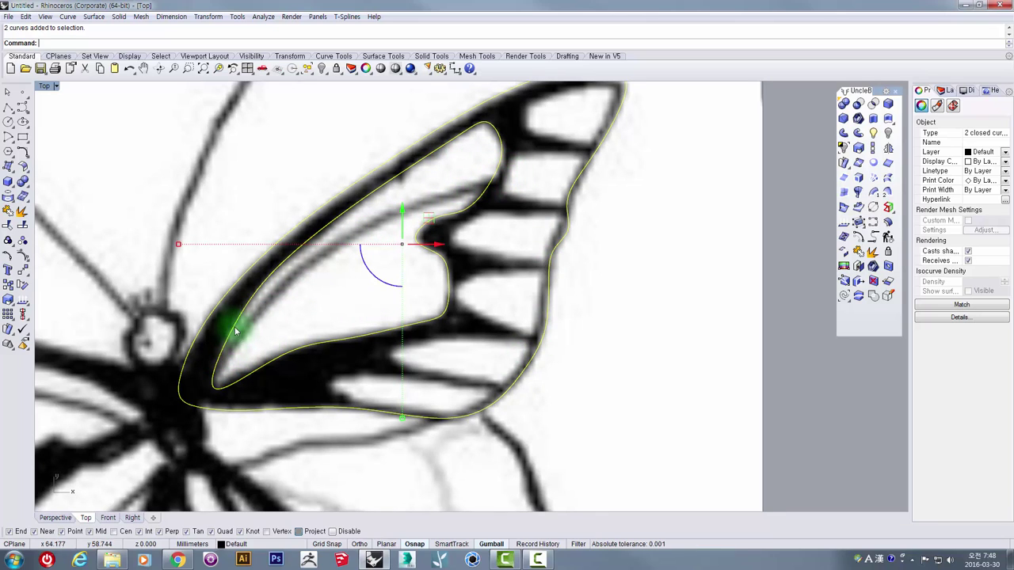
pyautogui.scroll(3, 235, 322)
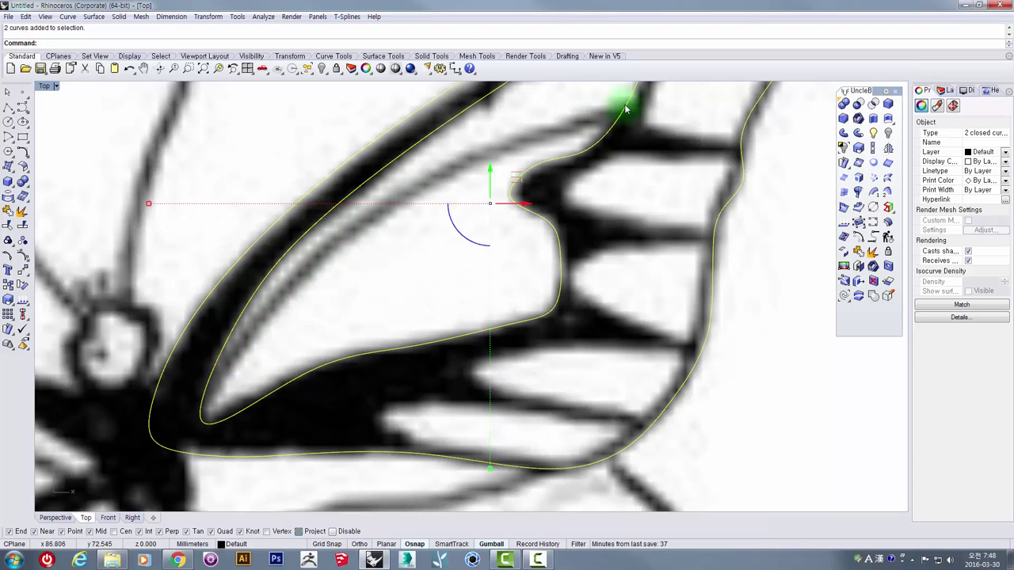
# - Draw an open interpolated curve along the grey vein inside the cell, from near the body past the cell's outer edge
pyautogui.click(24, 106)
pyautogui.click(53, 115)
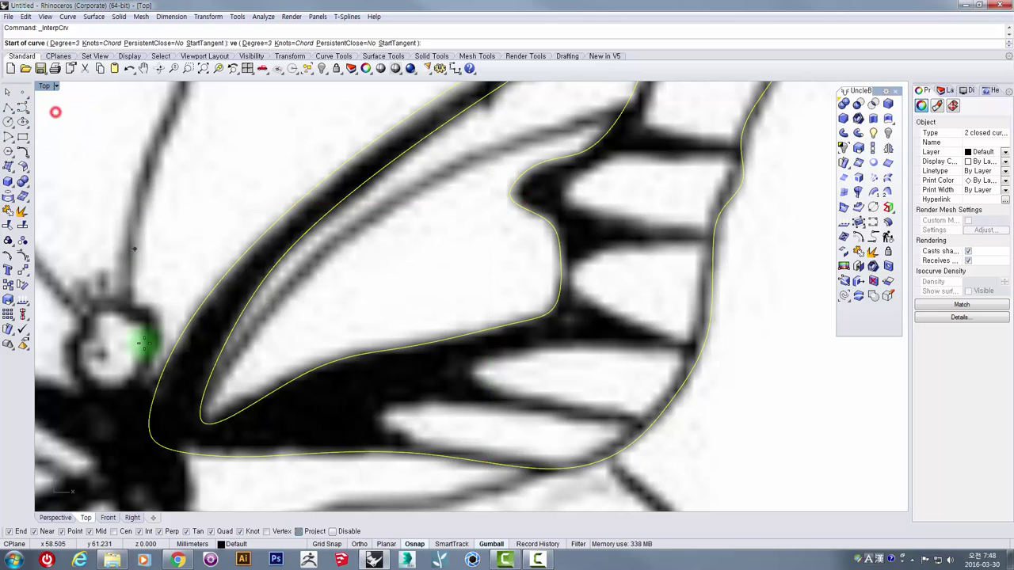
pyautogui.click(186, 422)
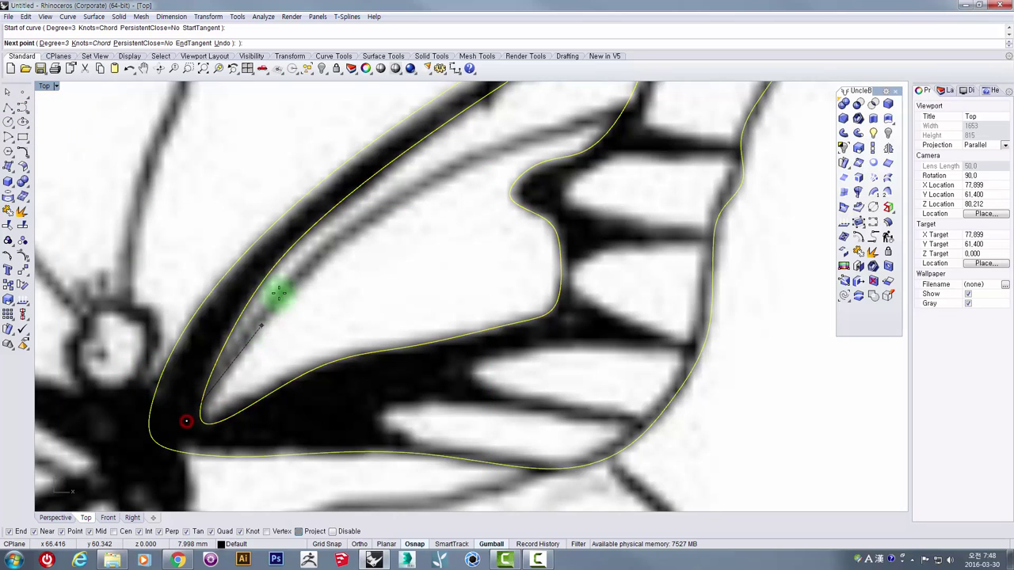
pyautogui.click(311, 258)
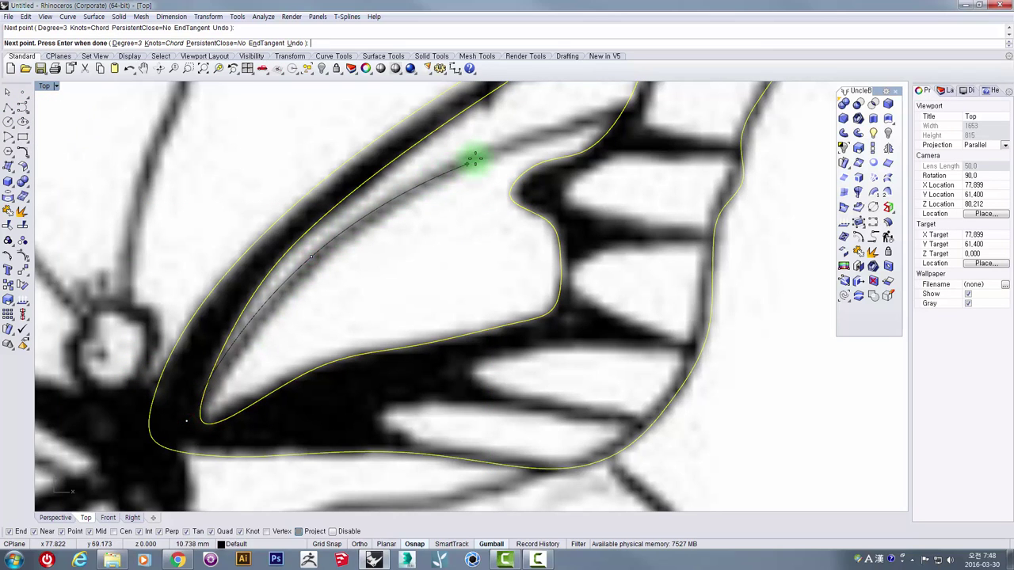
pyautogui.click(496, 146)
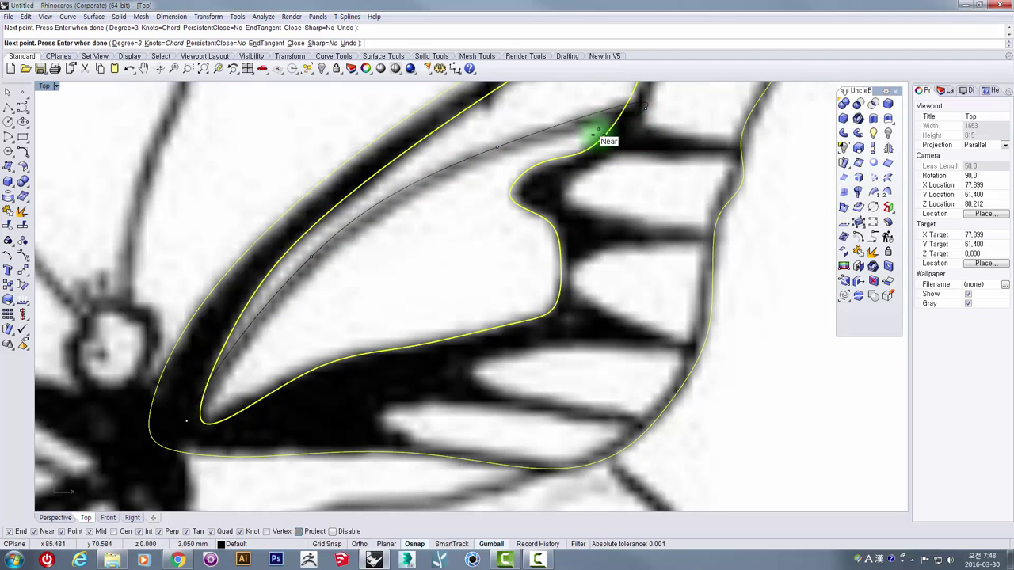
pyautogui.click(615, 120)
pyautogui.press('Return')
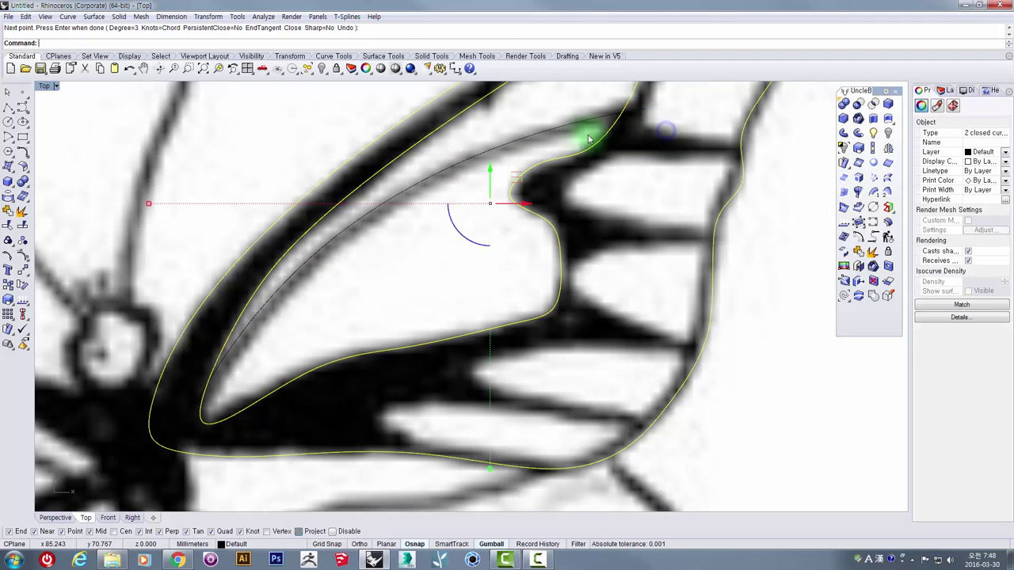
# - Move the vein curve onto the vein's upper edge and place a copy along its lower edge
pyautogui.click(579, 127)
pyautogui.moveTo(435, 217); pyautogui.dragTo(422, 239, button='right')
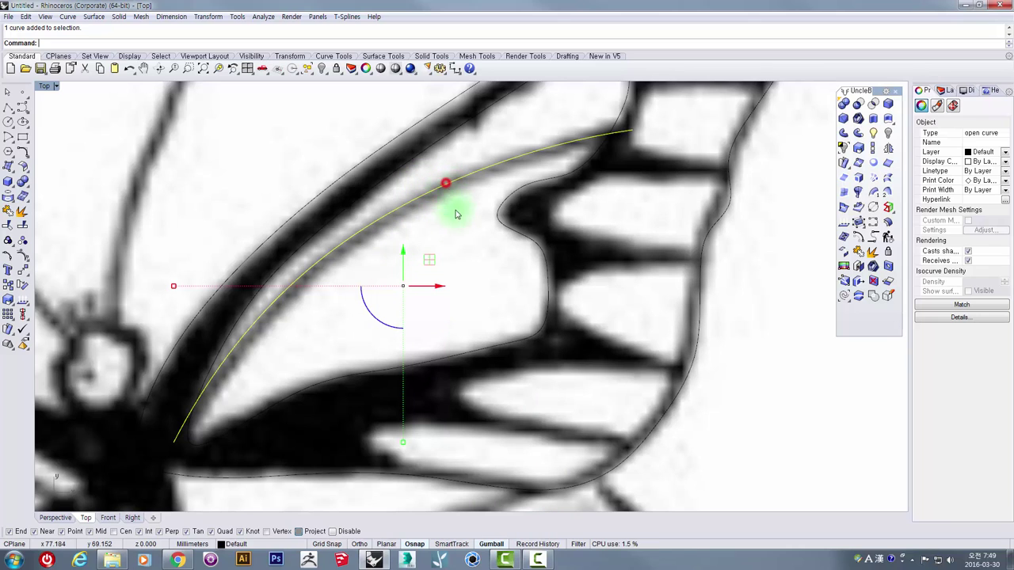
pyautogui.moveTo(426, 263); pyautogui.dragTo(435, 272)
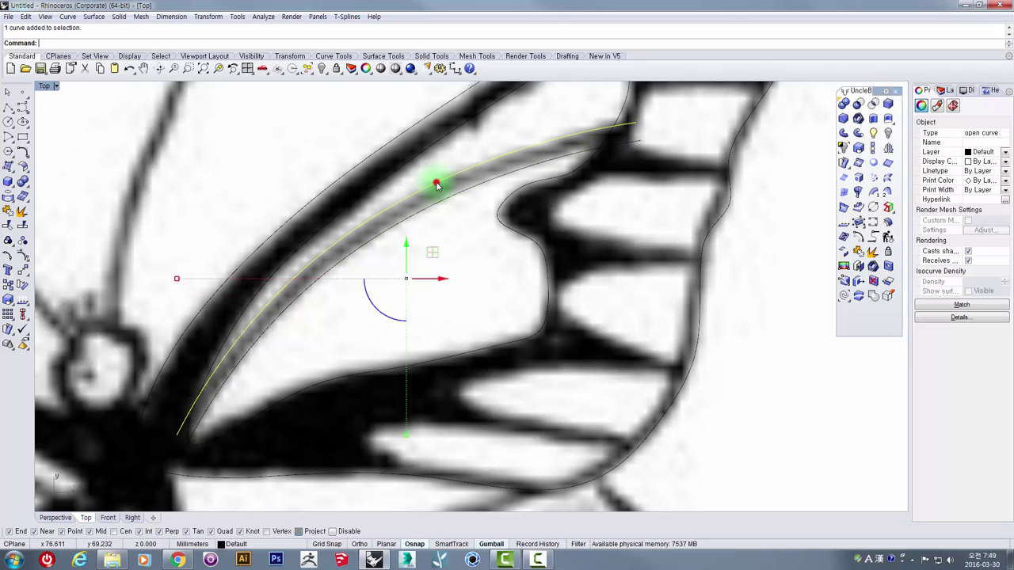
pyautogui.click(436, 185)
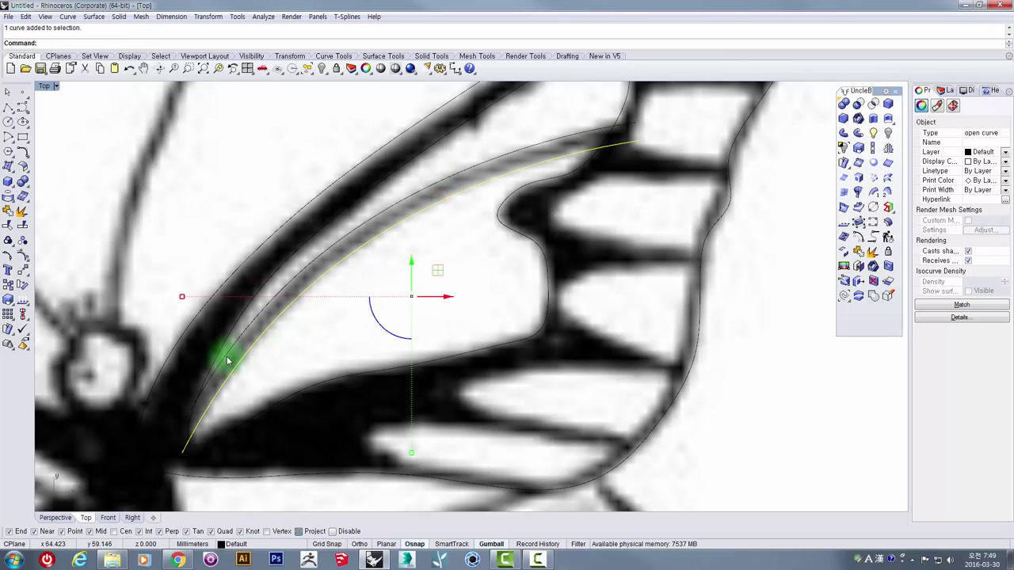
# - Turn on the upper vein curve's control points and move the two nearest the body to follow the vein
pyautogui.moveTo(227, 364); pyautogui.dragTo(249, 290, button='right')
pyautogui.click(24, 256)
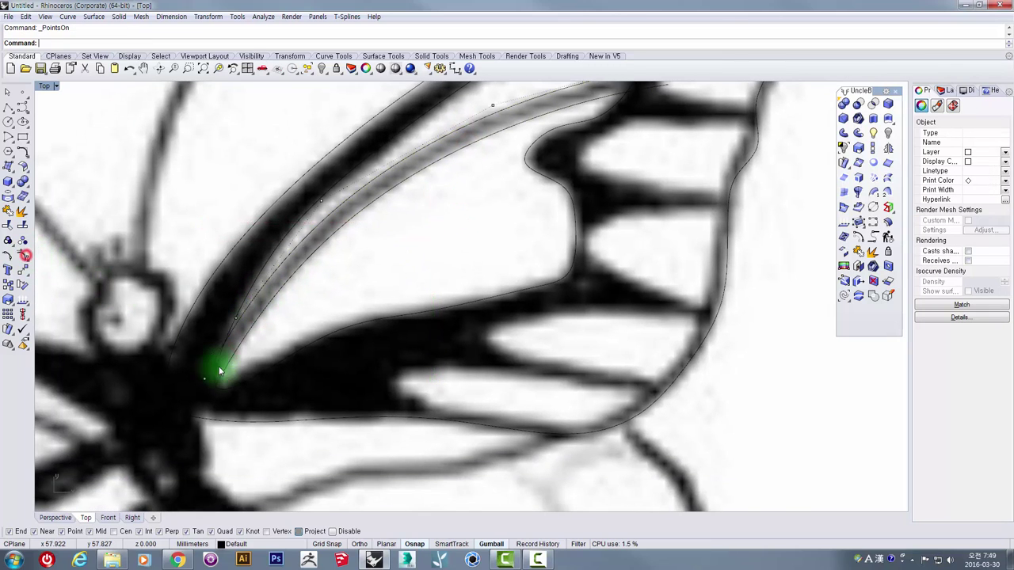
pyautogui.scroll(3, 206, 370)
pyautogui.click(201, 394)
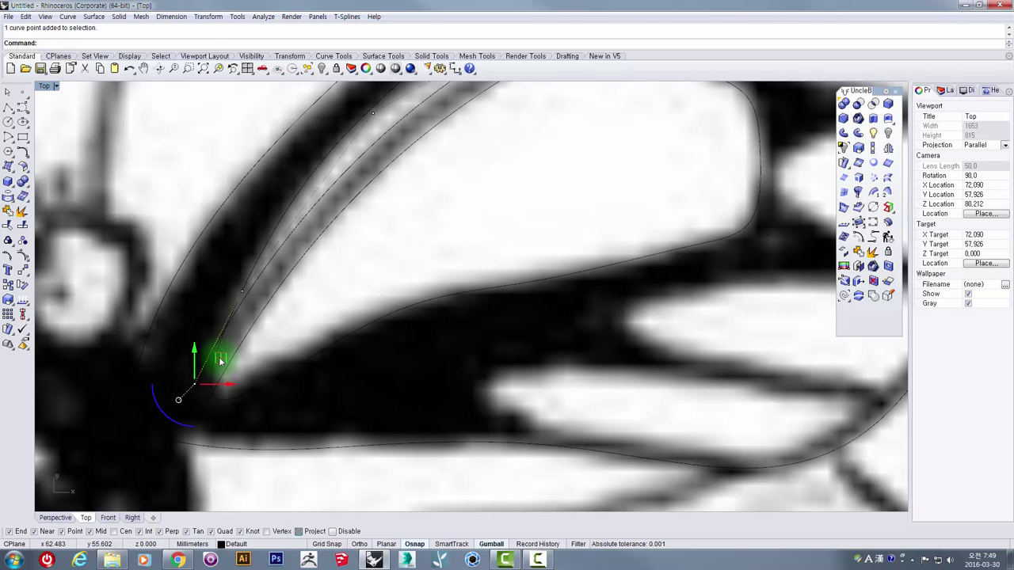
pyautogui.moveTo(215, 354); pyautogui.dragTo(269, 272)
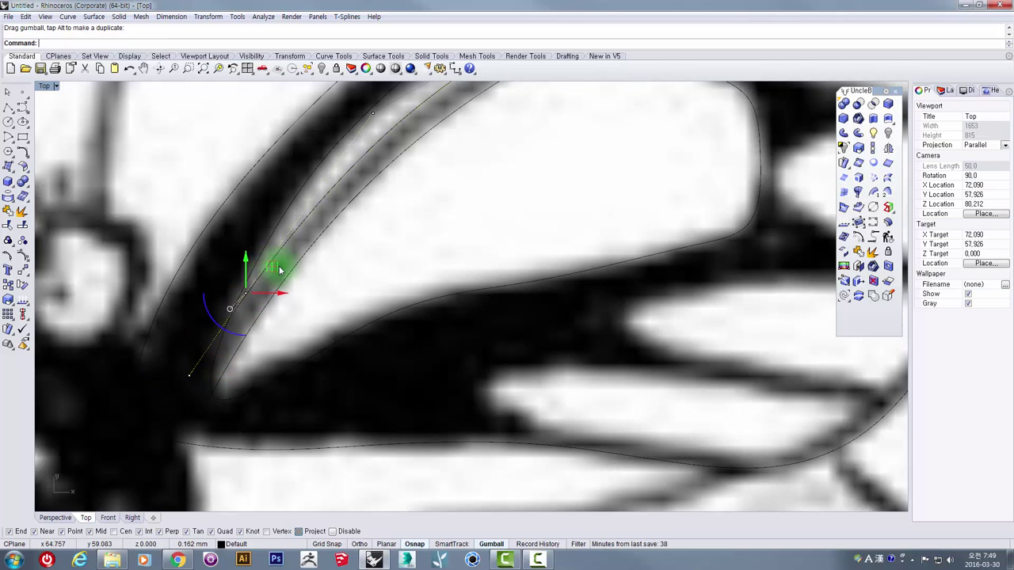
# - Move the upper vein curve's outer end control point slightly upward to follow the vein's upper edge
pyautogui.scroll(-4, 281, 269)
pyautogui.moveTo(421, 221); pyautogui.dragTo(371, 297, button='right')
pyautogui.moveTo(474, 189); pyautogui.dragTo(511, 177, button='right')
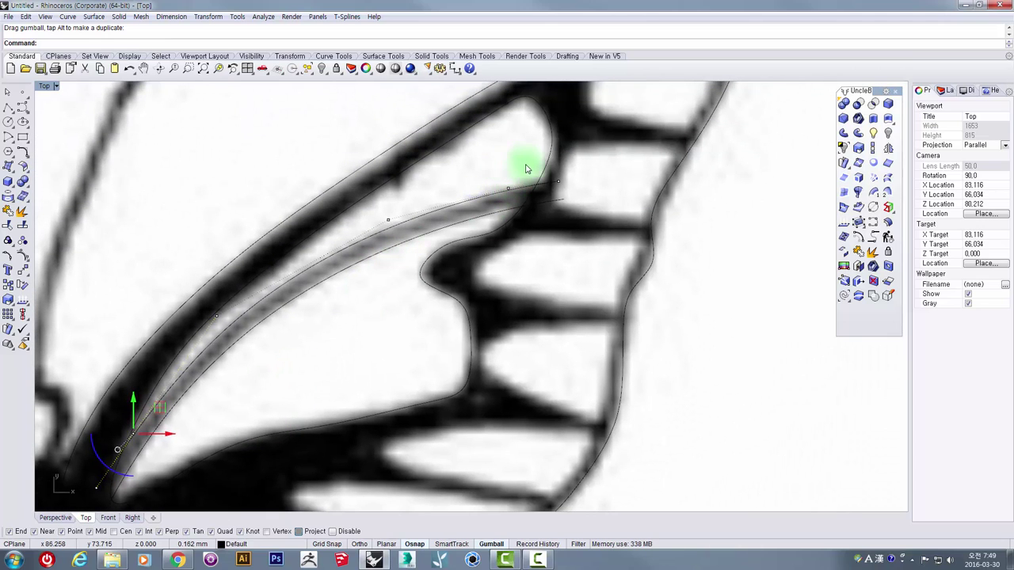
pyautogui.click(526, 164)
pyautogui.click(559, 176)
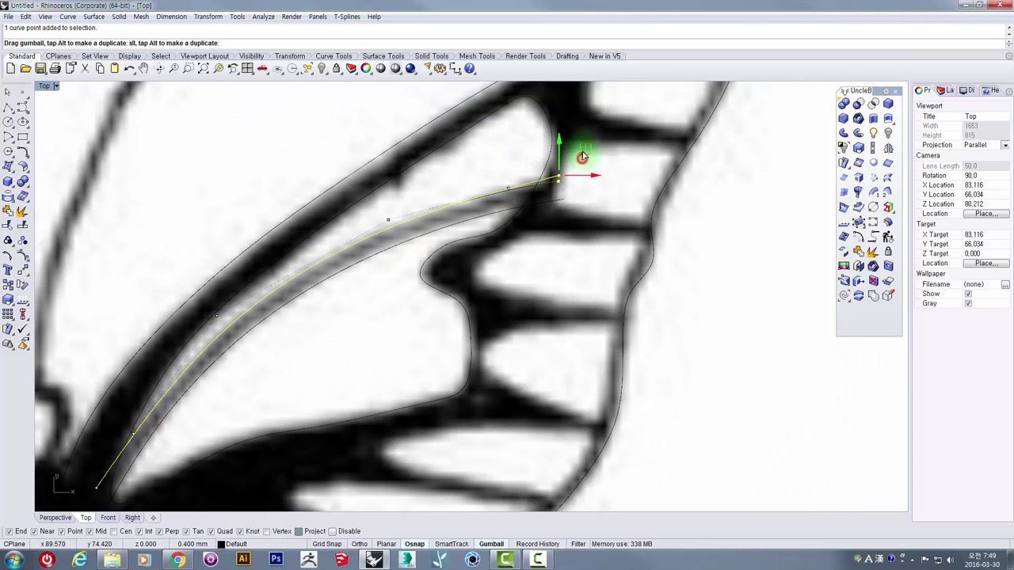
# - Turn on the lower vein curve's control points and adjust its outer and body-side end points to follow the vein's lower edge
pyautogui.click(498, 211)
pyautogui.click(21, 256)
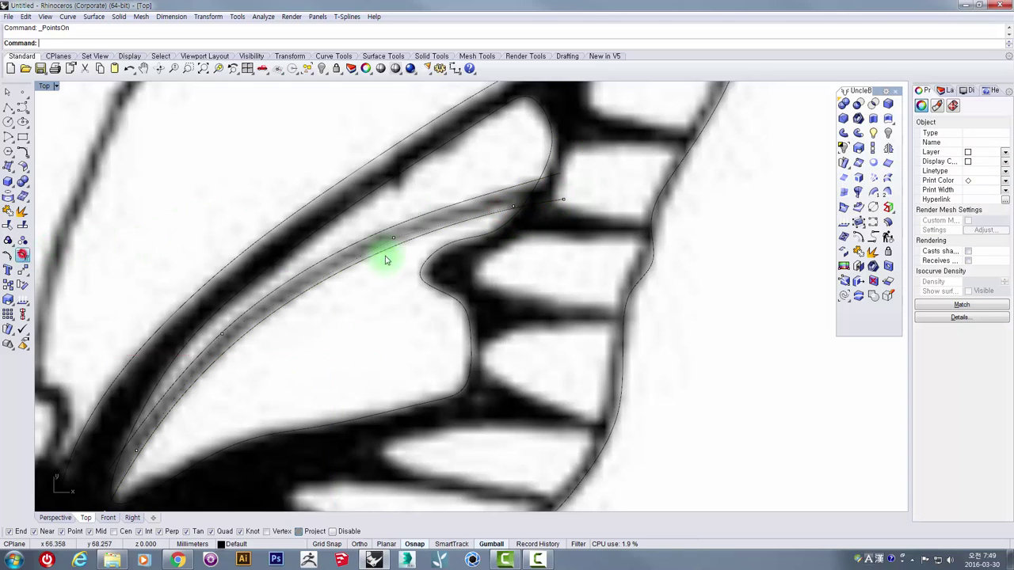
pyautogui.click(564, 200)
pyautogui.moveTo(590, 178); pyautogui.dragTo(580, 185)
pyautogui.moveTo(415, 292); pyautogui.dragTo(513, 173, button='right')
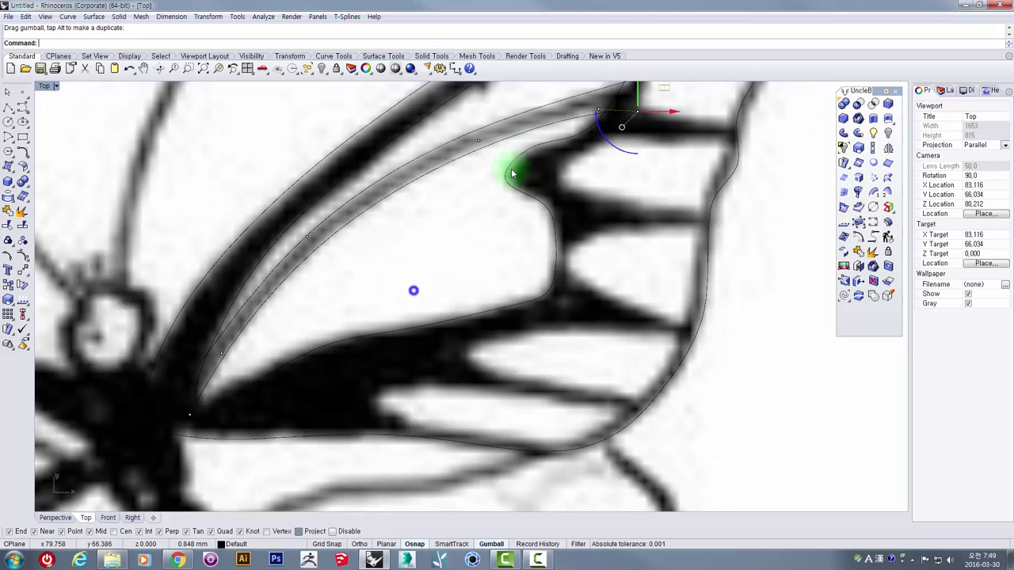
pyautogui.click(201, 391)
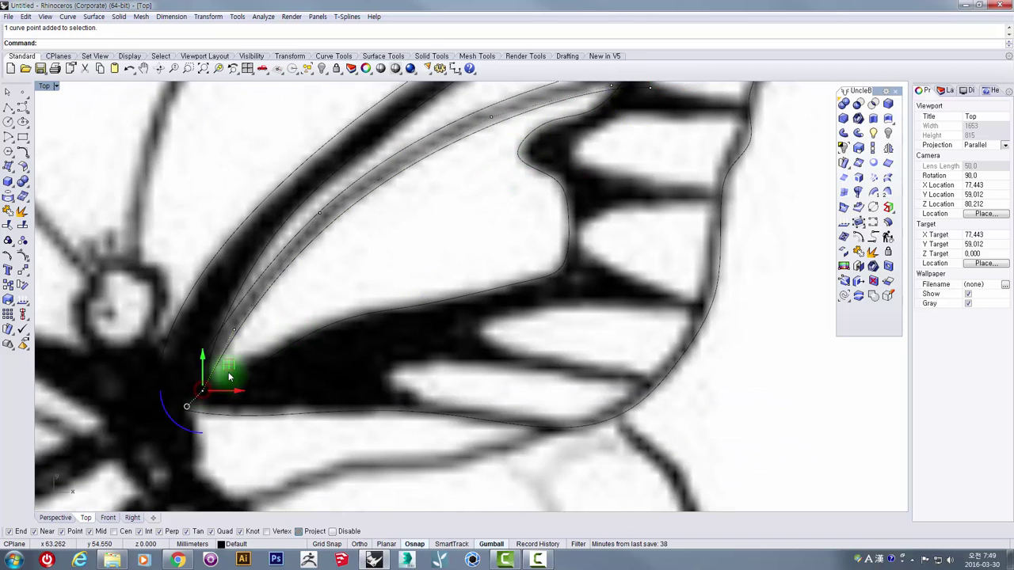
pyautogui.moveTo(228, 369); pyautogui.dragTo(232, 369)
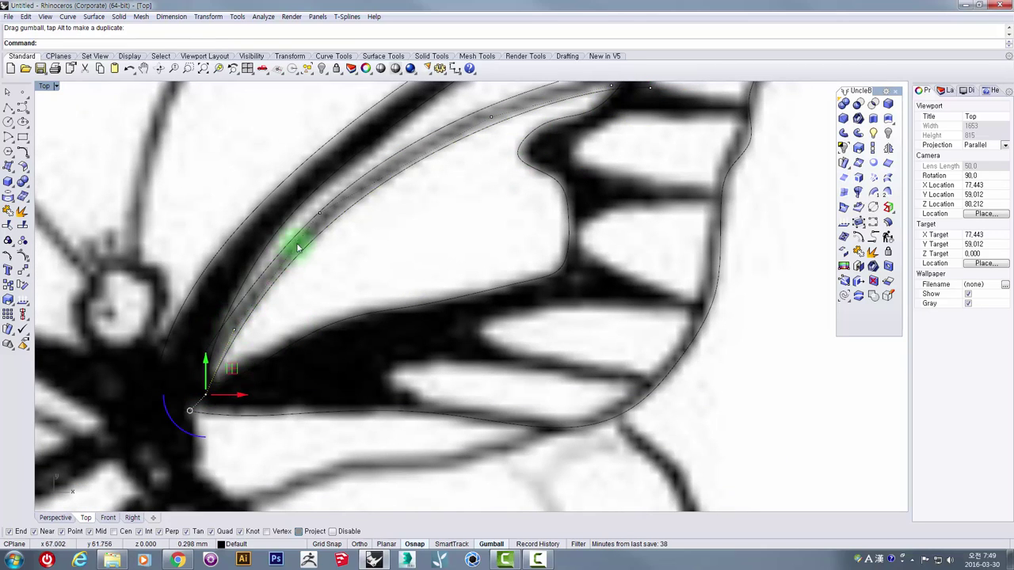
pyautogui.press('Escape')
# - Copy the inner cell curve and both vein curves into the empty area beside the butterfly picture
pyautogui.moveTo(457, 203); pyautogui.dragTo(438, 264, button='right')
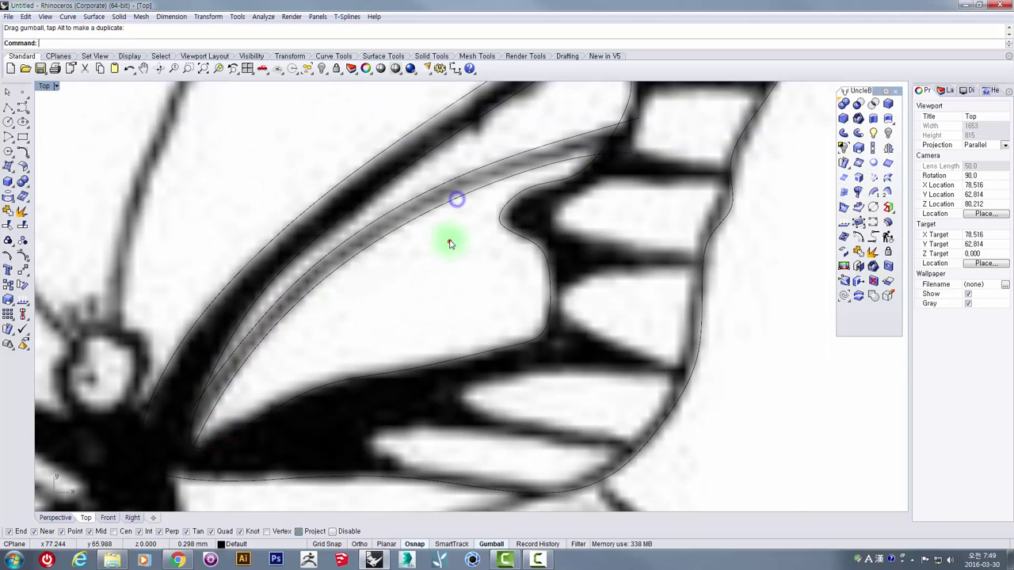
pyautogui.moveTo(450, 242); pyautogui.dragTo(435, 181)
pyautogui.scroll(-2, 468, 222)
pyautogui.moveTo(468, 222); pyautogui.dragTo(428, 247, button='right')
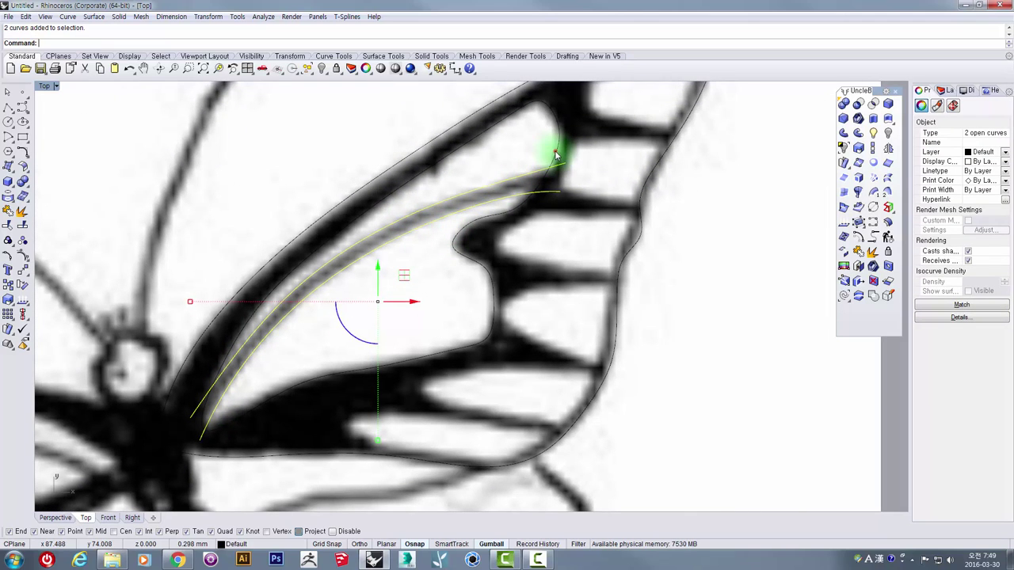
pyautogui.keyDown('shift'); pyautogui.click(555, 155); pyautogui.keyUp('shift')
pyautogui.scroll(-2, 406, 251)
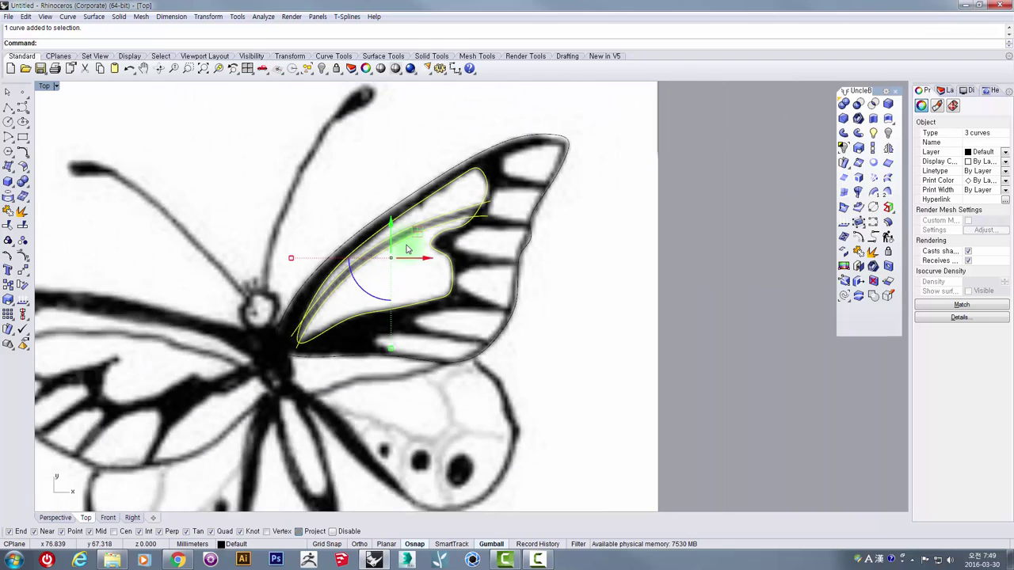
pyautogui.scroll(-2, 407, 250)
pyautogui.scroll(4, 444, 261)
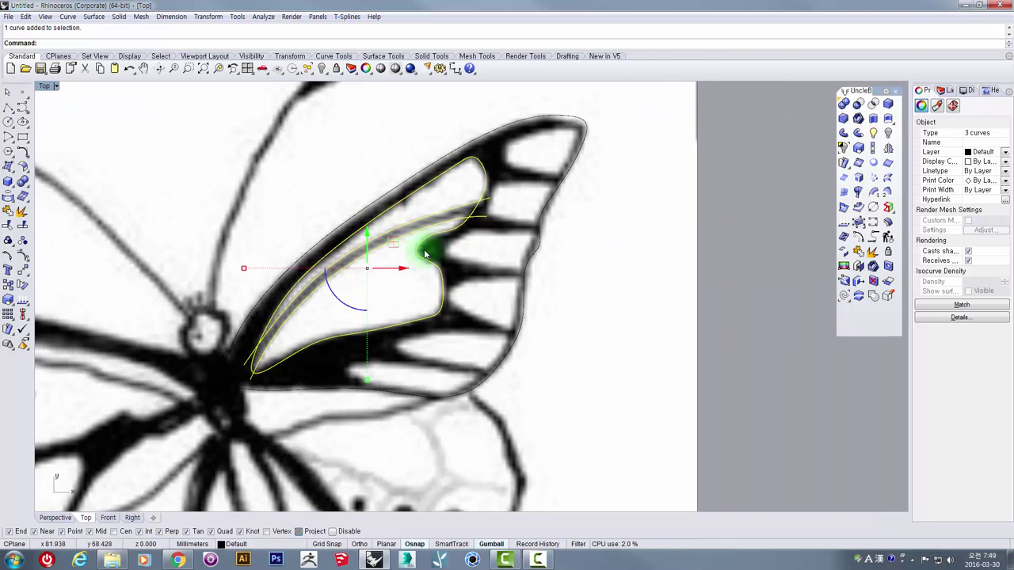
pyautogui.moveTo(407, 260); pyautogui.dragTo(239, 261, button='right')
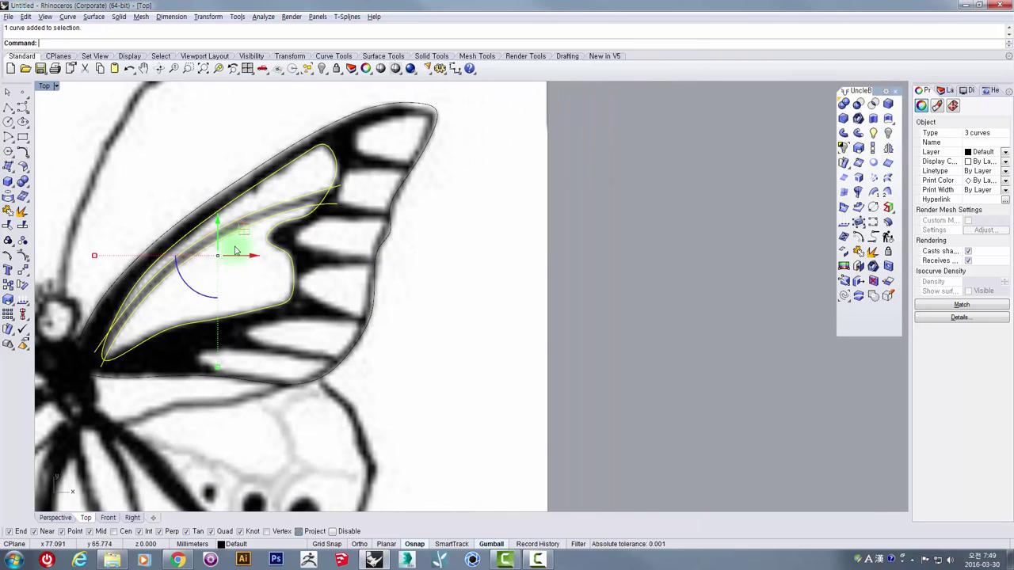
pyautogui.moveTo(347, 290); pyautogui.dragTo(285, 319, button='right')
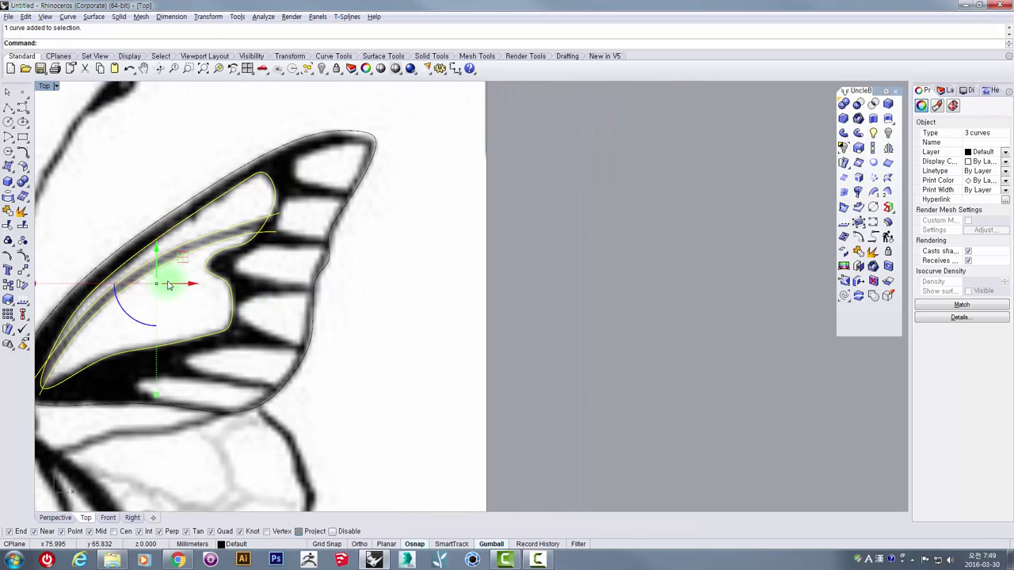
pyautogui.moveTo(169, 287); pyautogui.dragTo(604, 277)
pyautogui.moveTo(674, 270); pyautogui.dragTo(605, 267, button='right')
pyautogui.moveTo(681, 312); pyautogui.dragTo(510, 251, button='right')
# - Place a second copy of the three copied curves beside the first set
pyautogui.moveTo(561, 301); pyautogui.dragTo(317, 131)
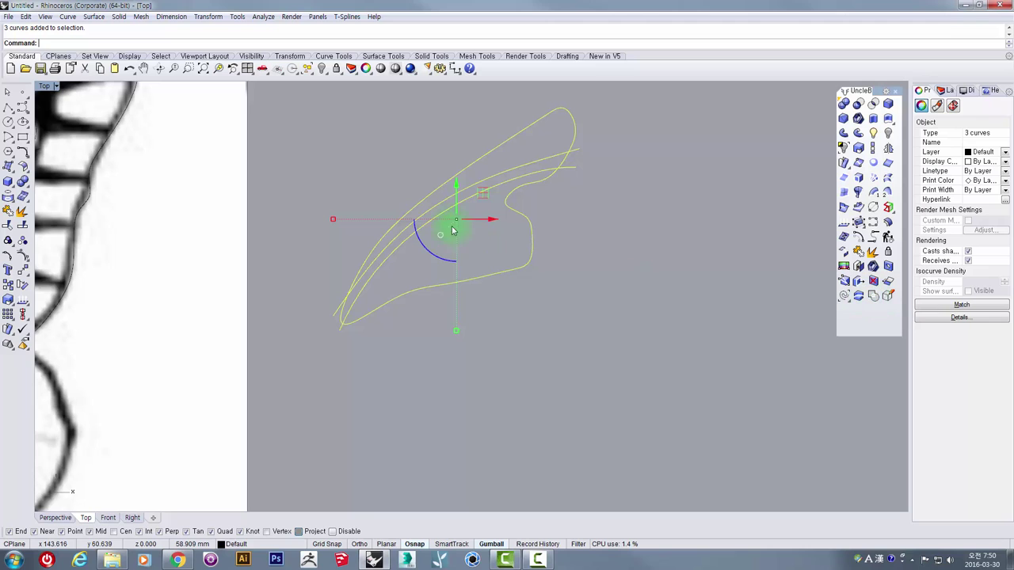
pyautogui.moveTo(453, 231); pyautogui.dragTo(346, 277, button='right')
pyautogui.press('alt')
pyautogui.moveTo(361, 277); pyautogui.dragTo(597, 277)
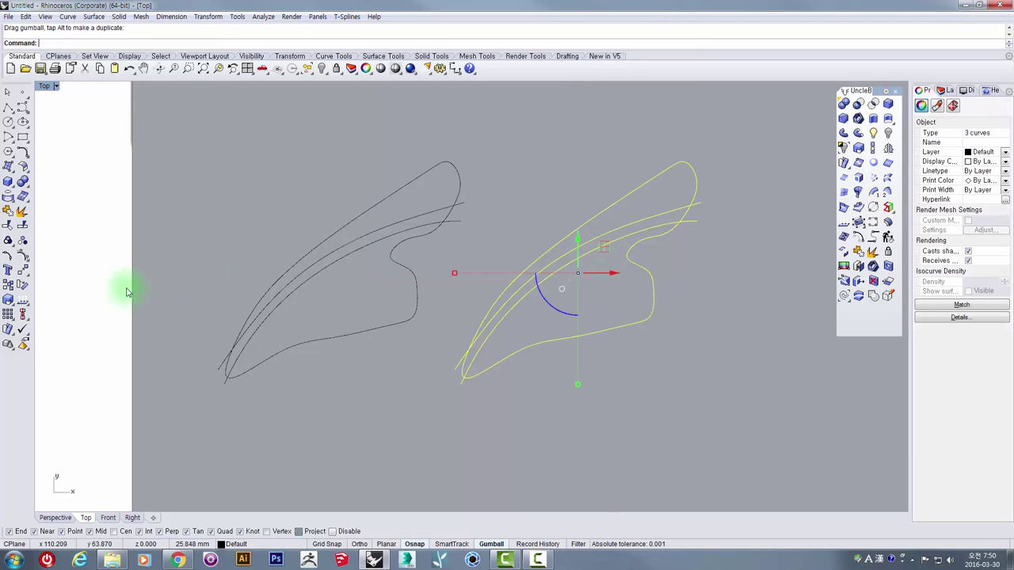
# - Trim the second set's curves against each other, removing the overhanging vein ends and the cell edge between the veins
pyautogui.moveTo(641, 401); pyautogui.dragTo(538, 234)
pyautogui.click(11, 226)
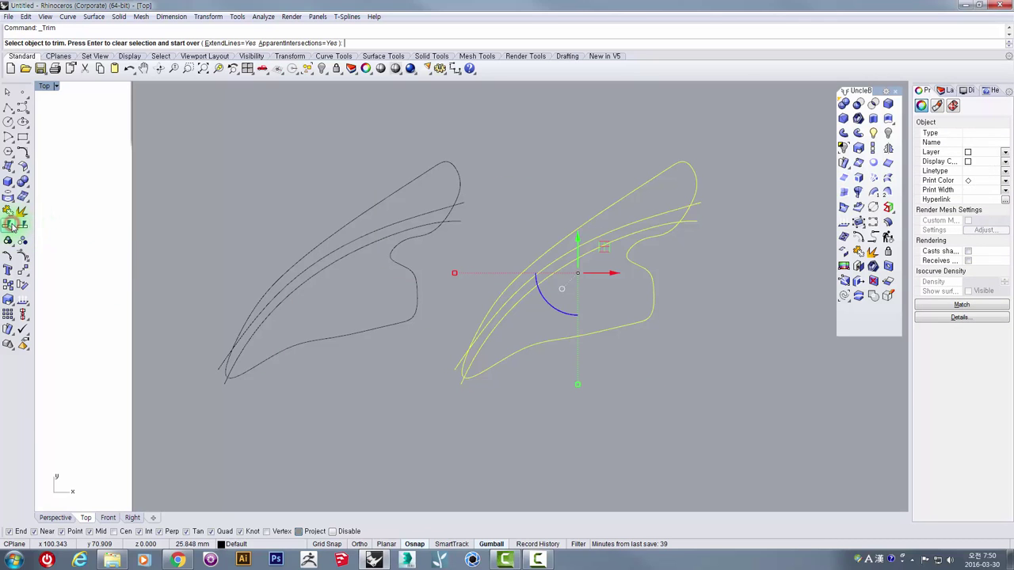
pyautogui.scroll(4, 475, 365)
pyautogui.click(439, 363)
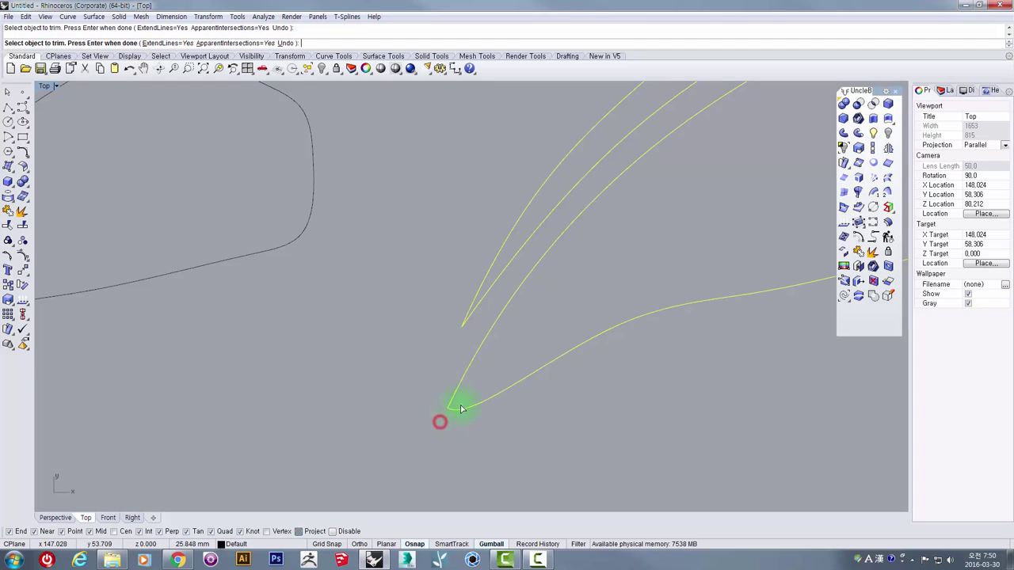
pyautogui.scroll(-6, 616, 311)
pyautogui.moveTo(629, 290); pyautogui.dragTo(370, 423, button='right')
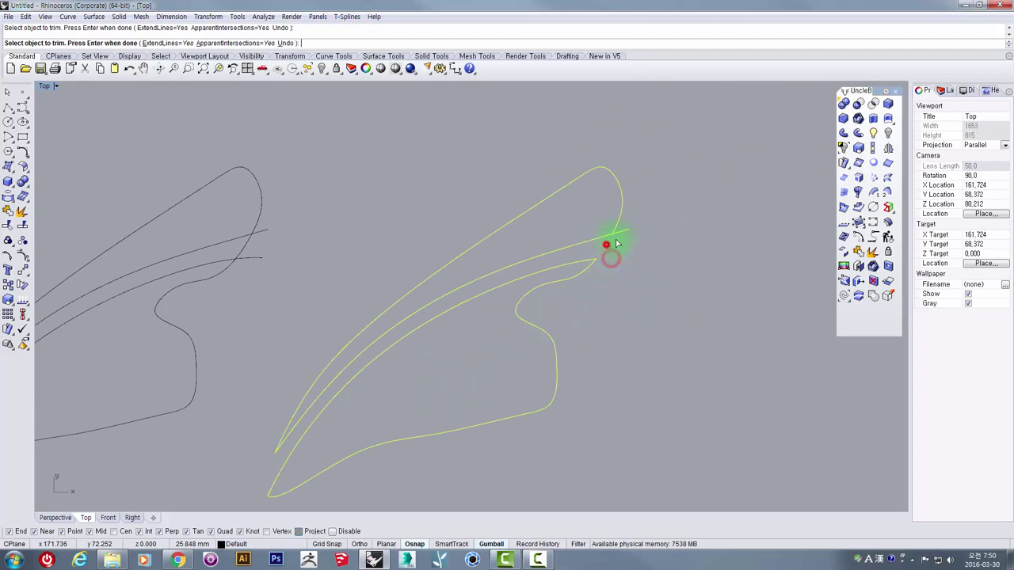
pyautogui.click(624, 232)
pyautogui.scroll(-4, 562, 294)
pyautogui.moveTo(562, 294); pyautogui.dragTo(614, 255, button='right')
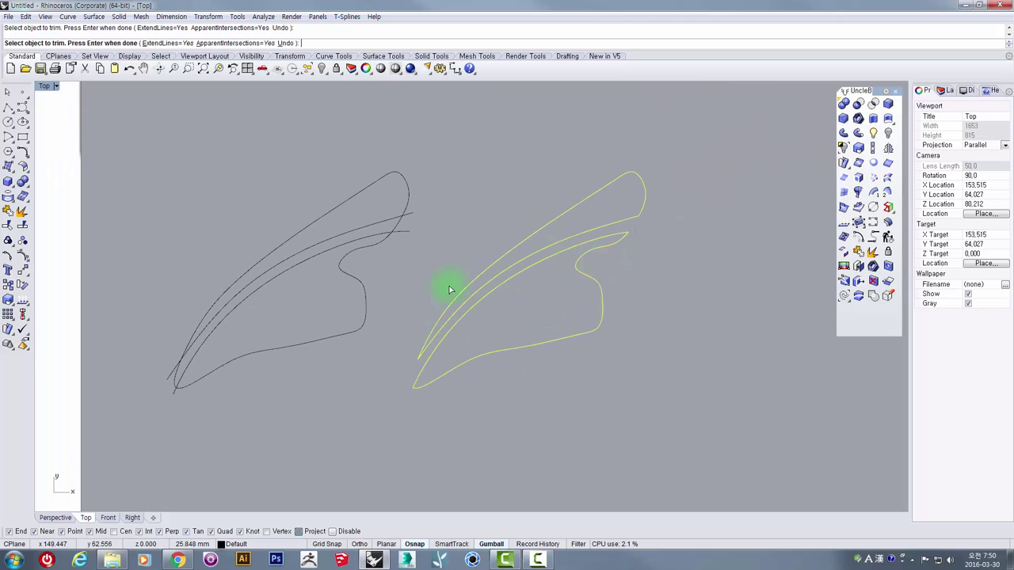
pyautogui.scroll(3, 463, 317)
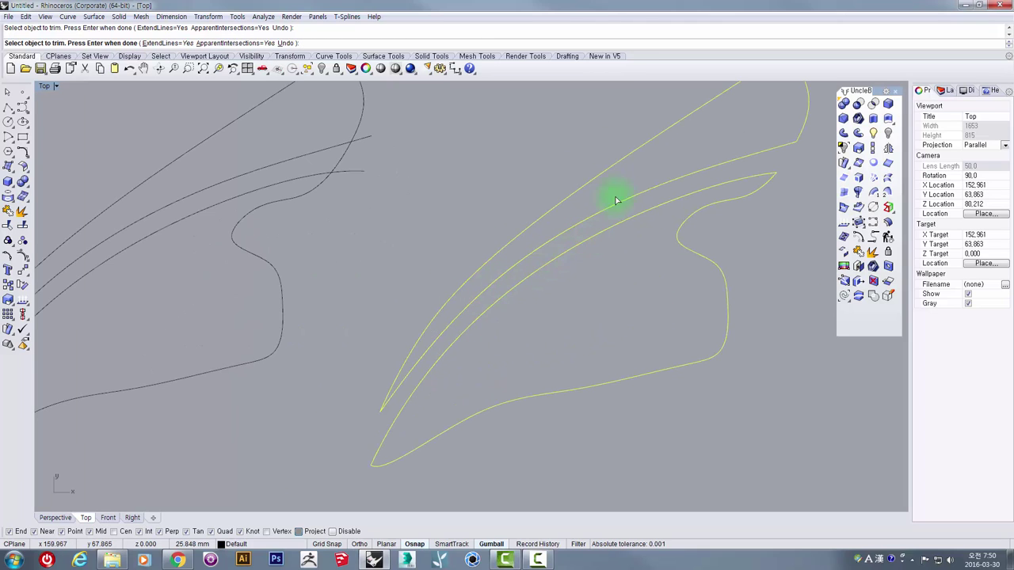
pyautogui.press('Return')
# - Join the four trimmed curves into two closed curves and check each one by selecting it
pyautogui.moveTo(748, 171); pyautogui.dragTo(720, 199, button='right')
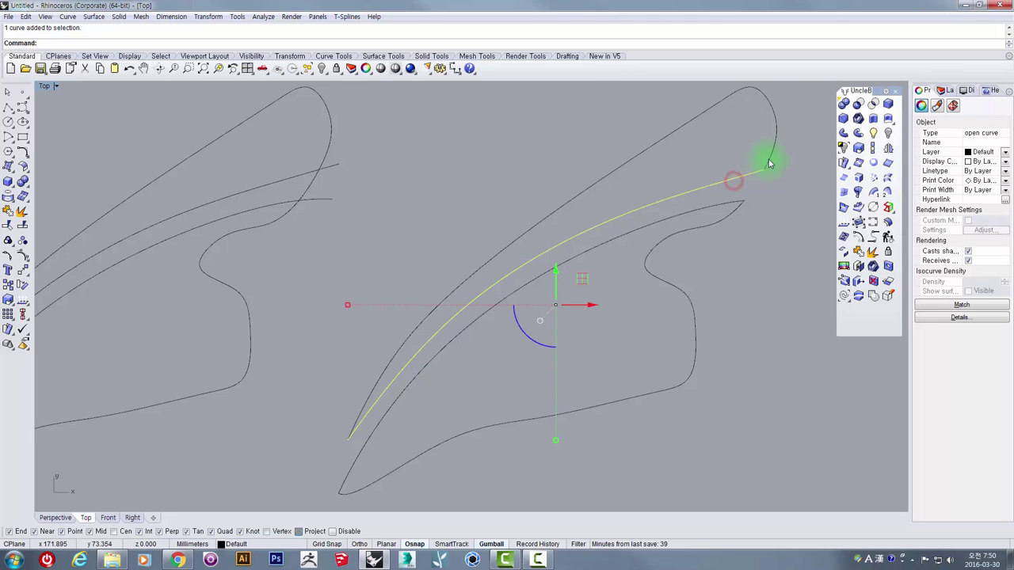
pyautogui.click(768, 159)
pyautogui.click(704, 209)
pyautogui.click(699, 226)
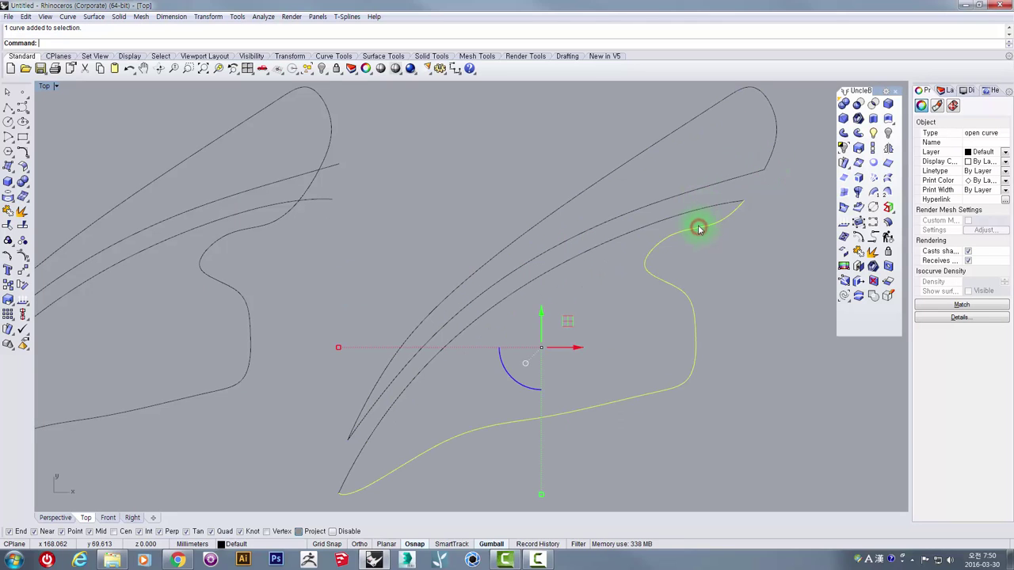
pyautogui.scroll(-4, 697, 227)
pyautogui.moveTo(740, 376); pyautogui.dragTo(611, 158)
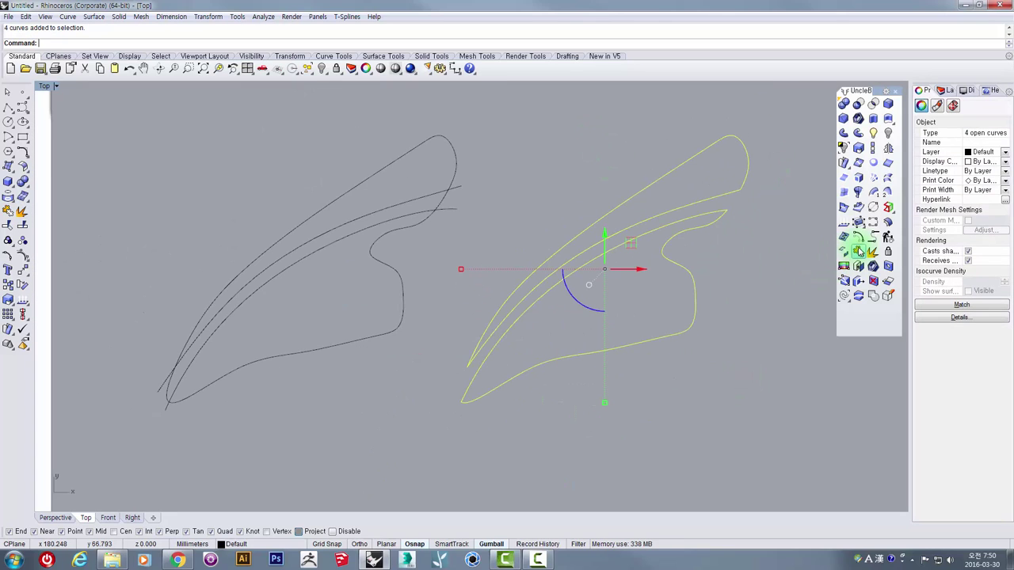
pyautogui.click(858, 251)
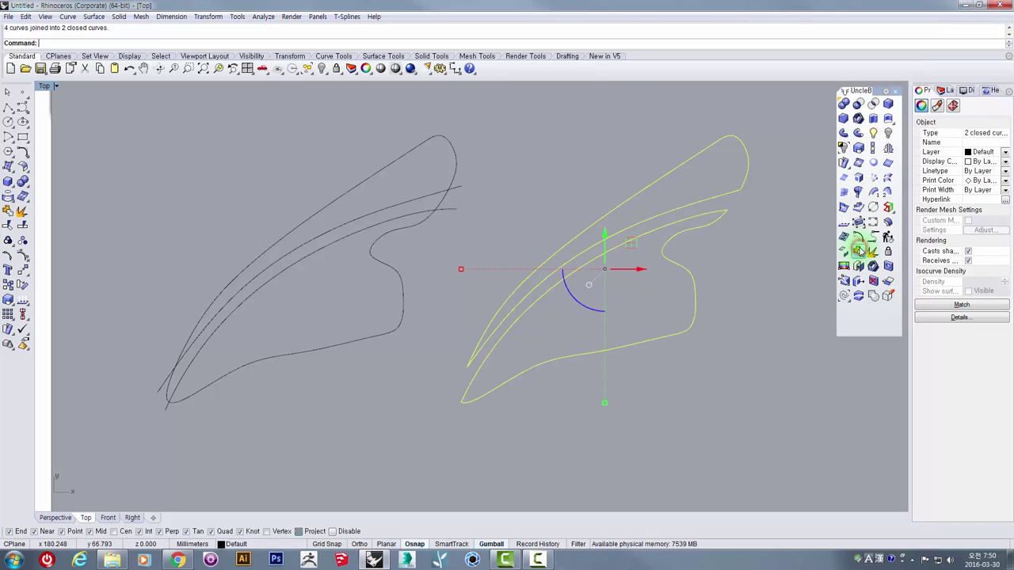
pyautogui.click(691, 307)
pyautogui.moveTo(712, 335); pyautogui.dragTo(658, 290)
pyautogui.click(749, 177)
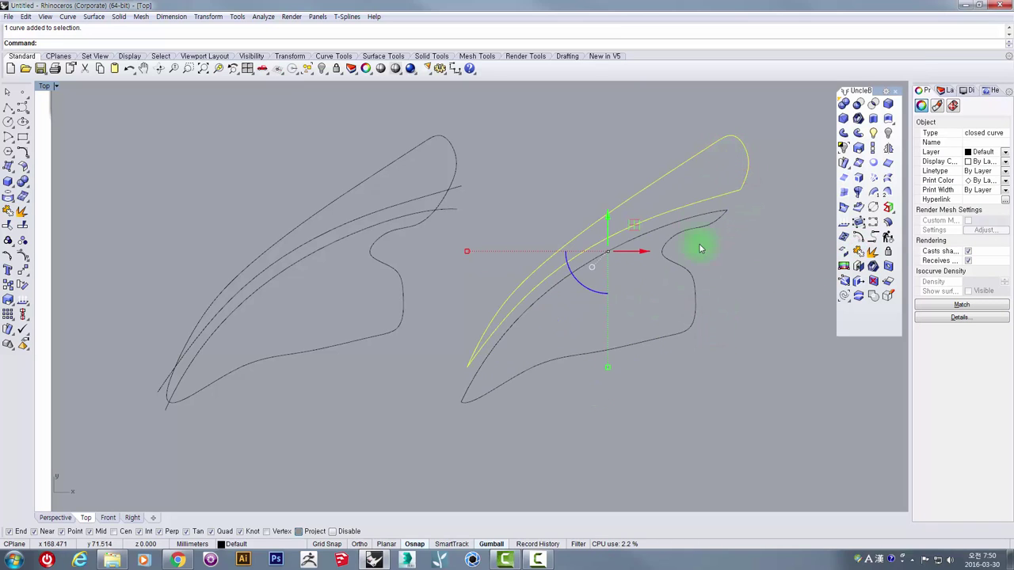
# - Create closed regions above and below the vein from the untrimmed set with CurveBoolean, and move them beside the joined set
pyautogui.scroll(2, 351, 348)
pyautogui.moveTo(467, 400); pyautogui.dragTo(309, 178)
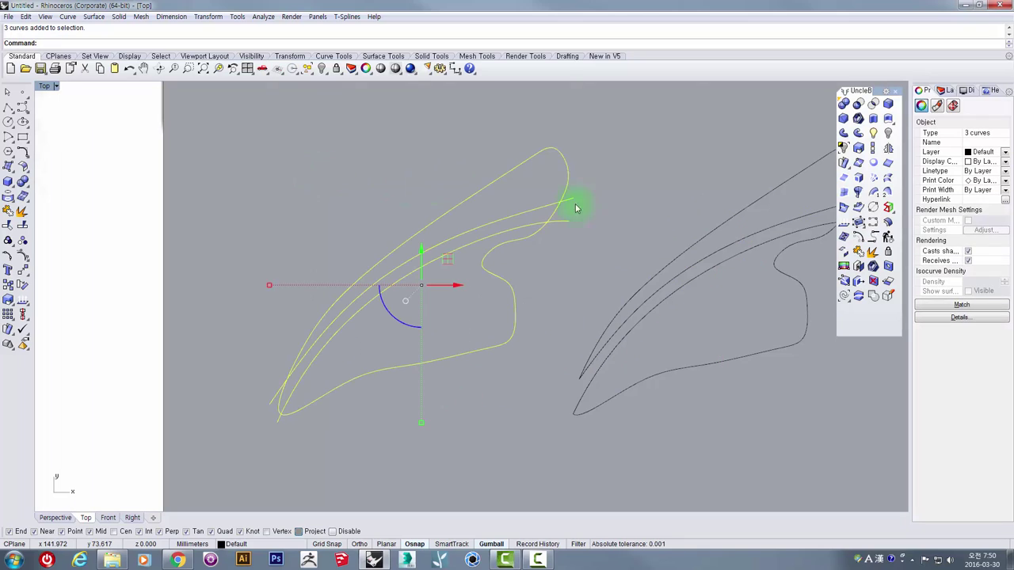
pyautogui.click(873, 297)
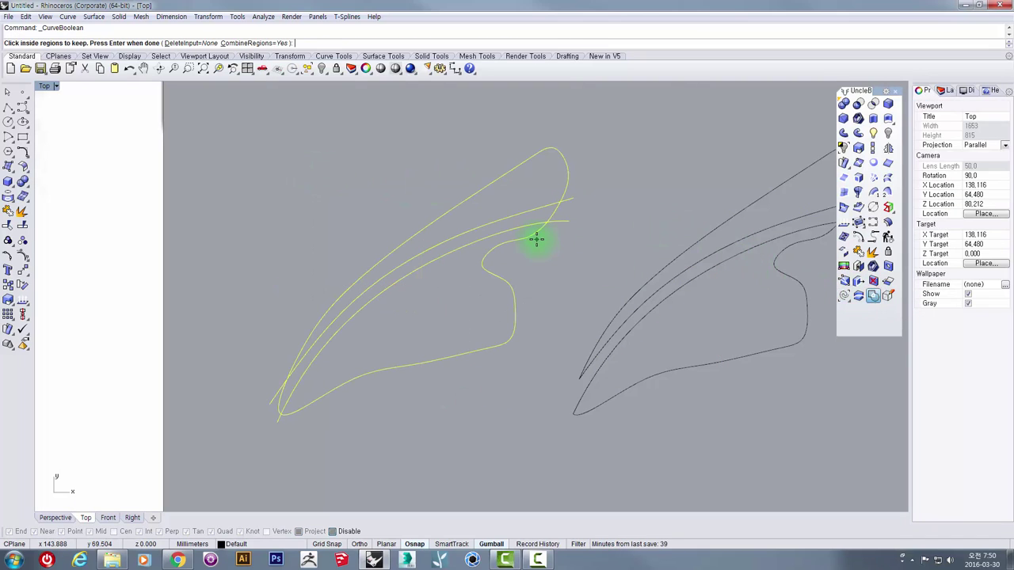
pyautogui.click(530, 188)
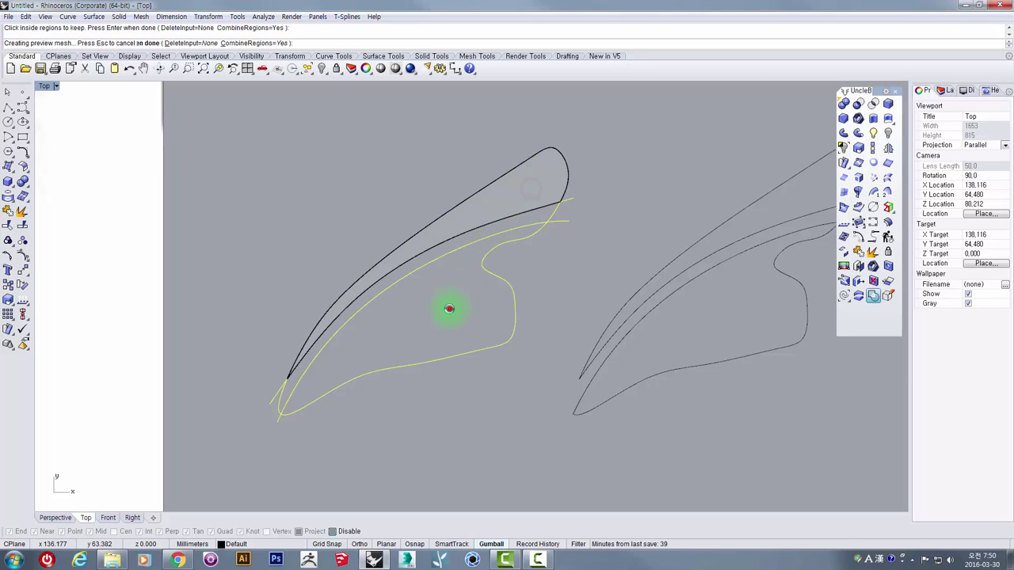
pyautogui.click(449, 309)
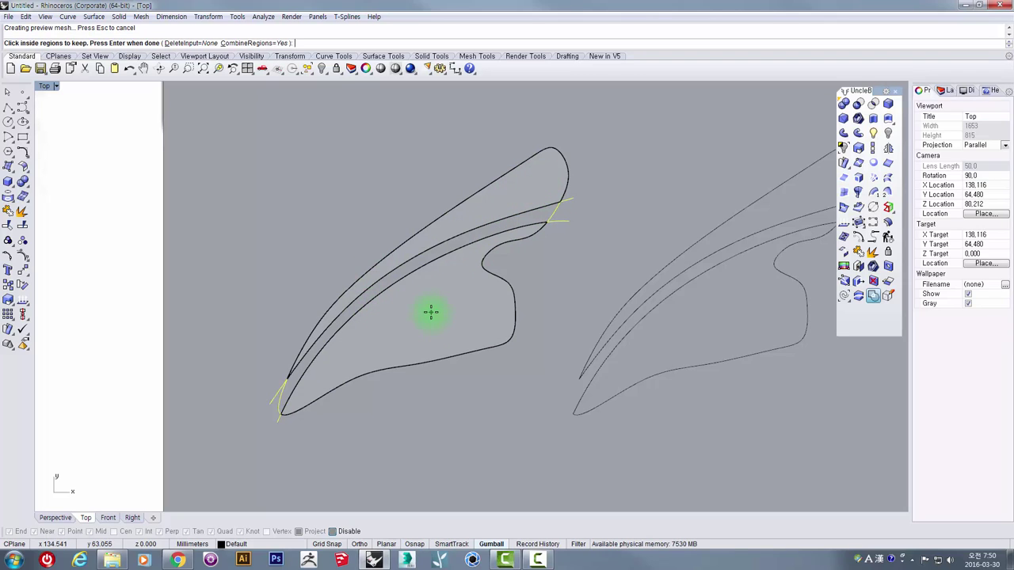
pyautogui.press('Return')
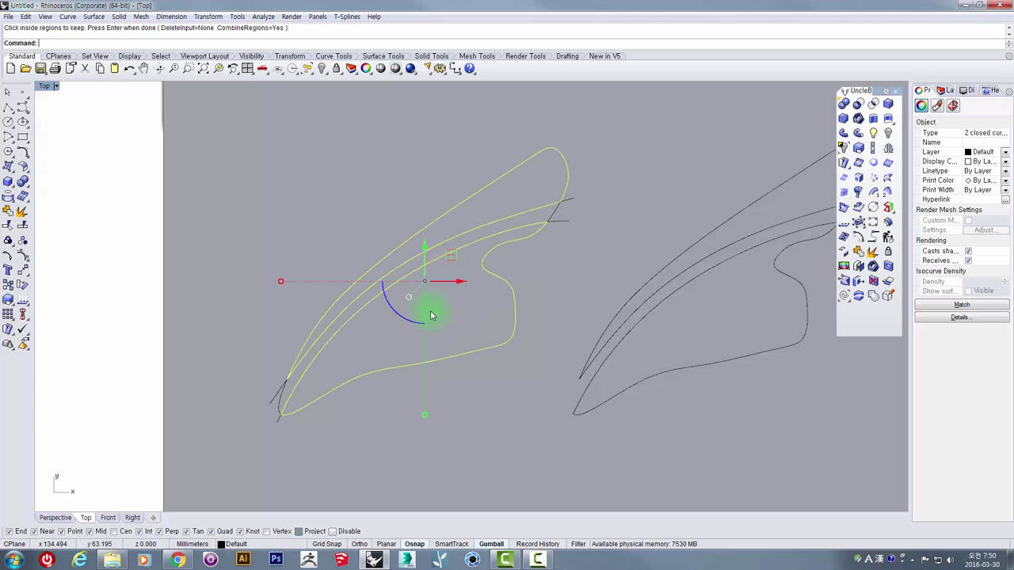
pyautogui.scroll(-5, 452, 290)
pyautogui.moveTo(376, 271); pyautogui.dragTo(668, 266)
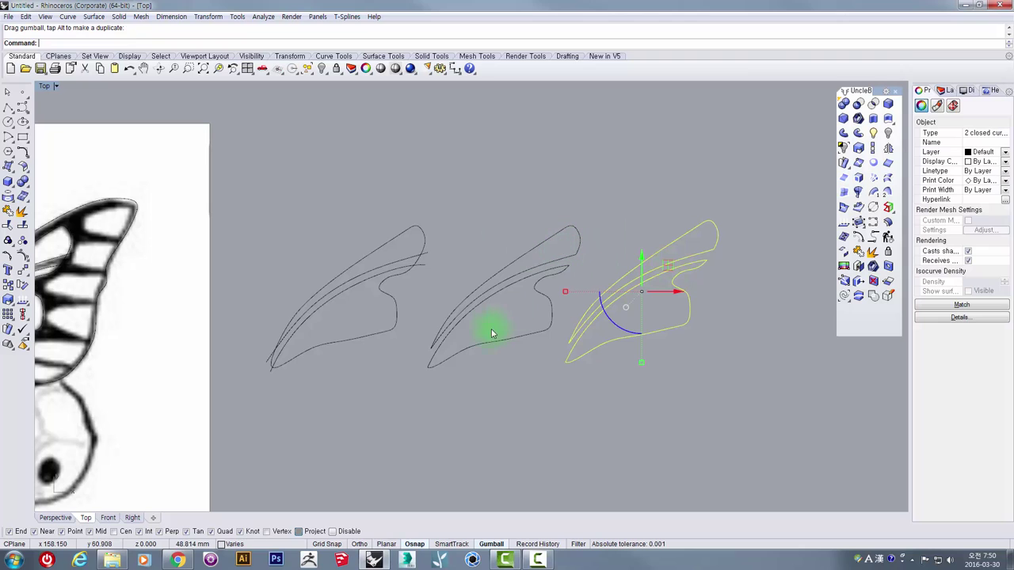
# - Delete all three sets of practice curves beside the butterfly picture
pyautogui.moveTo(498, 389); pyautogui.dragTo(328, 186)
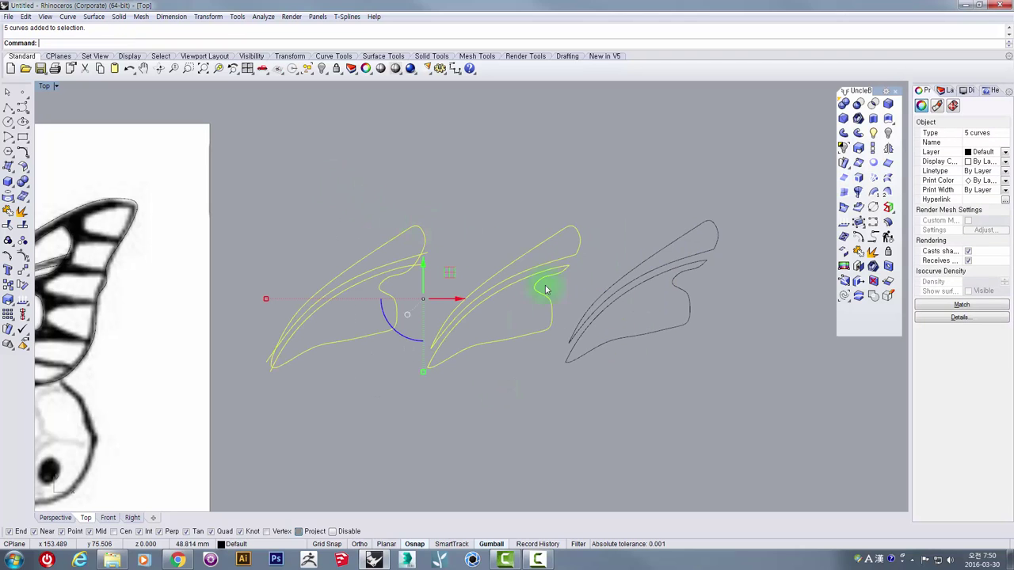
pyautogui.press('Delete')
pyautogui.moveTo(695, 383); pyautogui.dragTo(555, 233)
pyautogui.moveTo(269, 328); pyautogui.dragTo(460, 278, button='right')
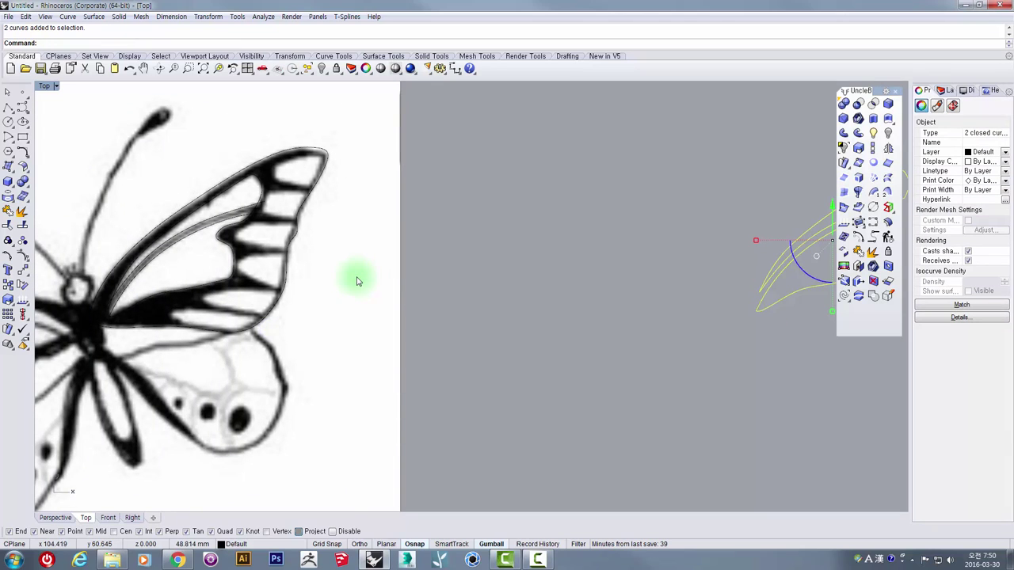
pyautogui.press('Delete')
# - Create closed regions above and below the vein in the wing's cell with CurveBoolean, using the cell outline and both vein curves
pyautogui.scroll(4, 160, 246)
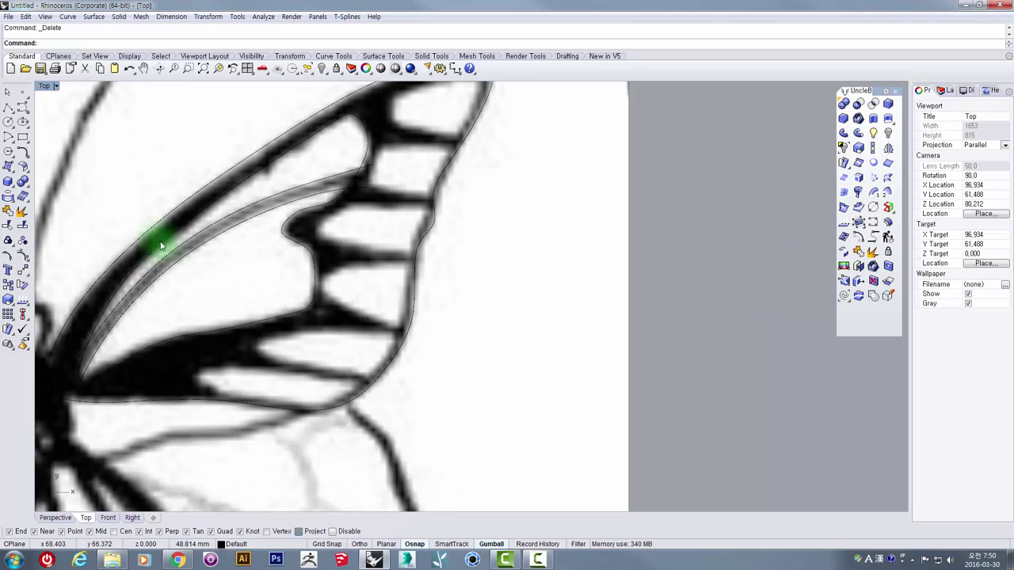
pyautogui.click(209, 211)
pyautogui.keyDown('shift'); pyautogui.click(209, 230); pyautogui.keyUp('shift')
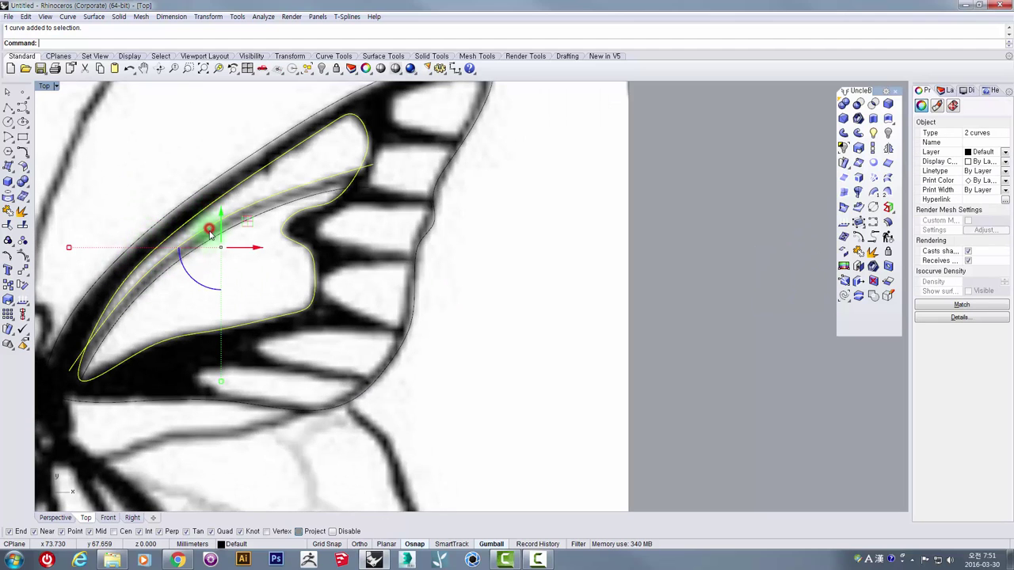
pyautogui.keyDown('shift'); pyautogui.click(209, 237); pyautogui.keyUp('shift')
pyautogui.moveTo(247, 252); pyautogui.dragTo(439, 260, button='right')
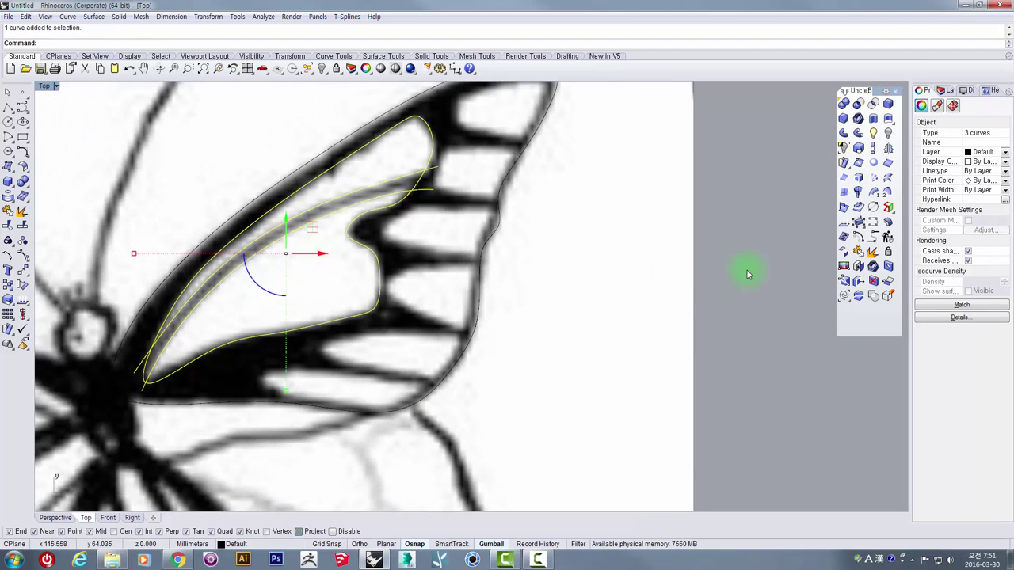
pyautogui.click(875, 297)
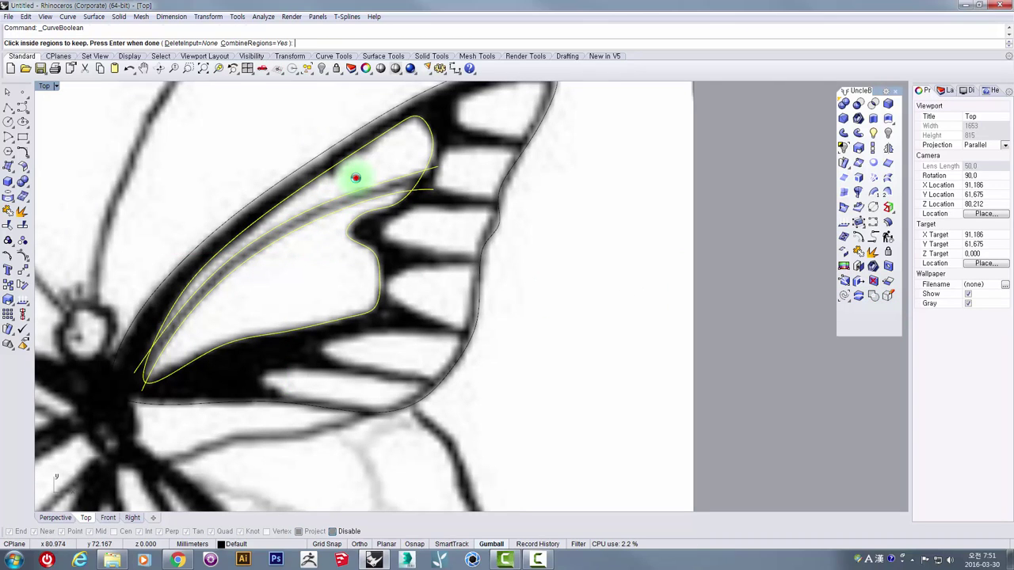
pyautogui.click(355, 177)
pyautogui.click(317, 286)
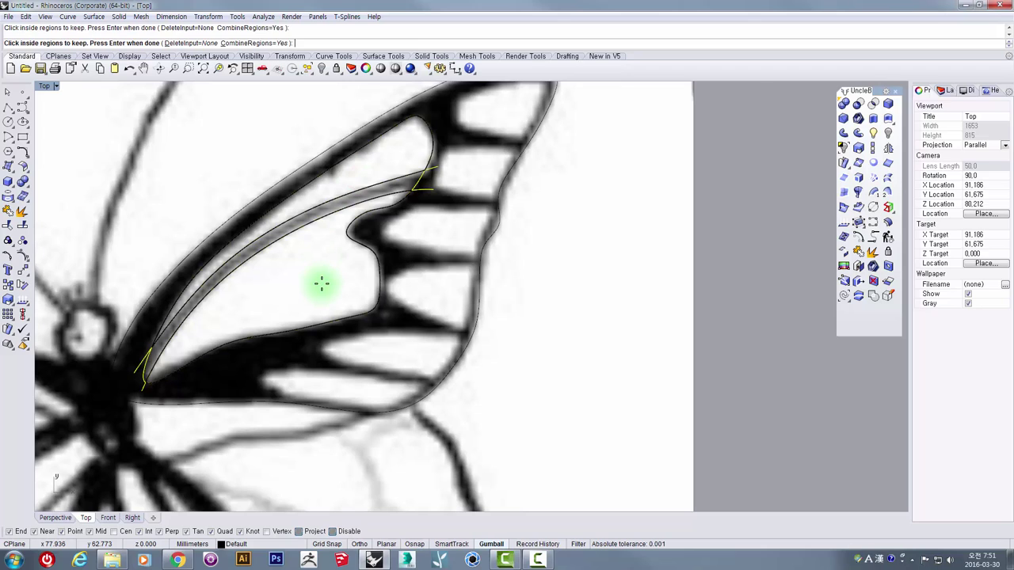
pyautogui.press('Return')
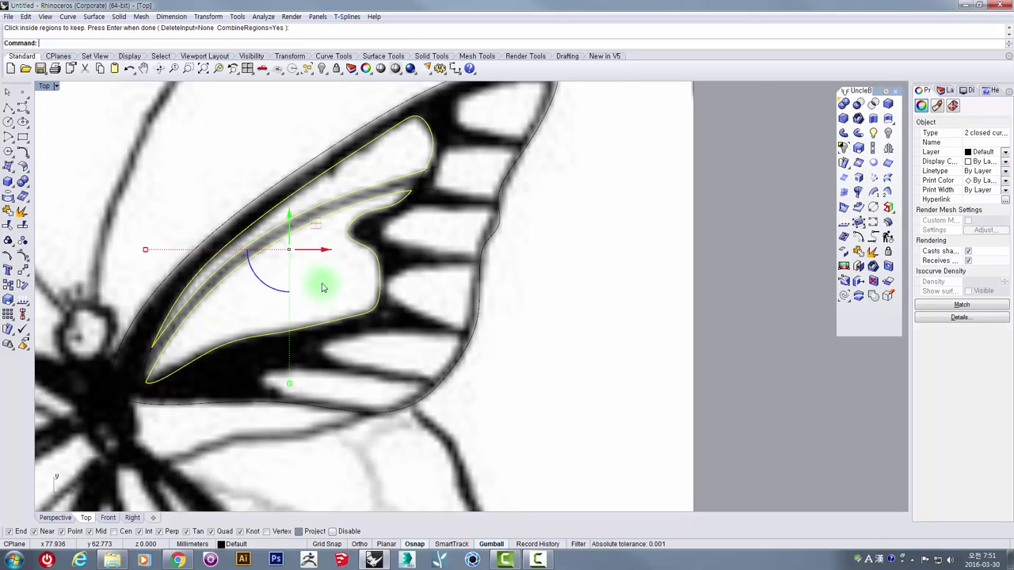
# - Move the original cell outline and two vein curves off the butterfly picture and delete them
pyautogui.click(421, 181)
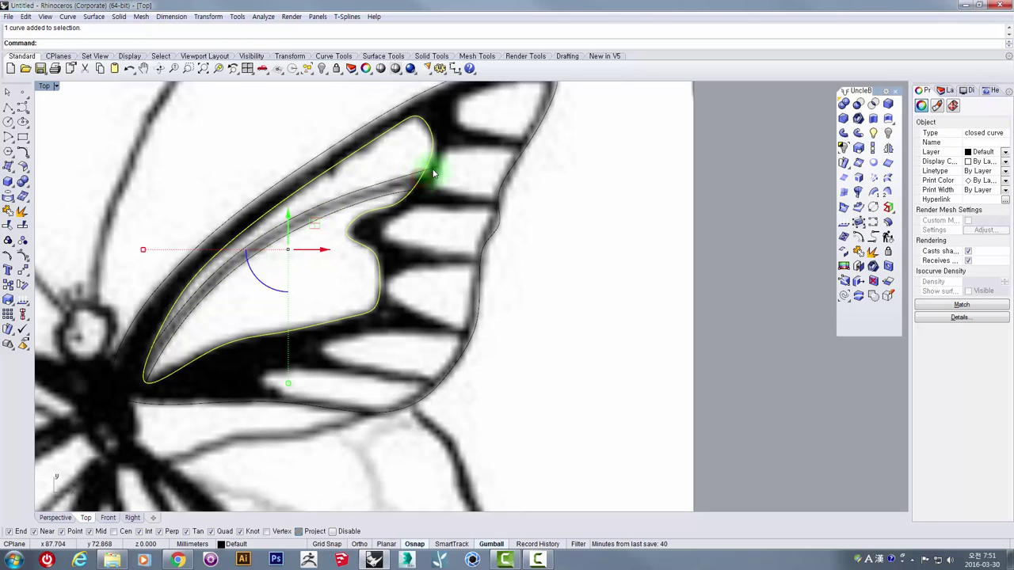
pyautogui.keyDown('shift'); pyautogui.click(435, 170); pyautogui.keyUp('shift')
pyautogui.keyDown('shift'); pyautogui.click(421, 189); pyautogui.keyUp('shift')
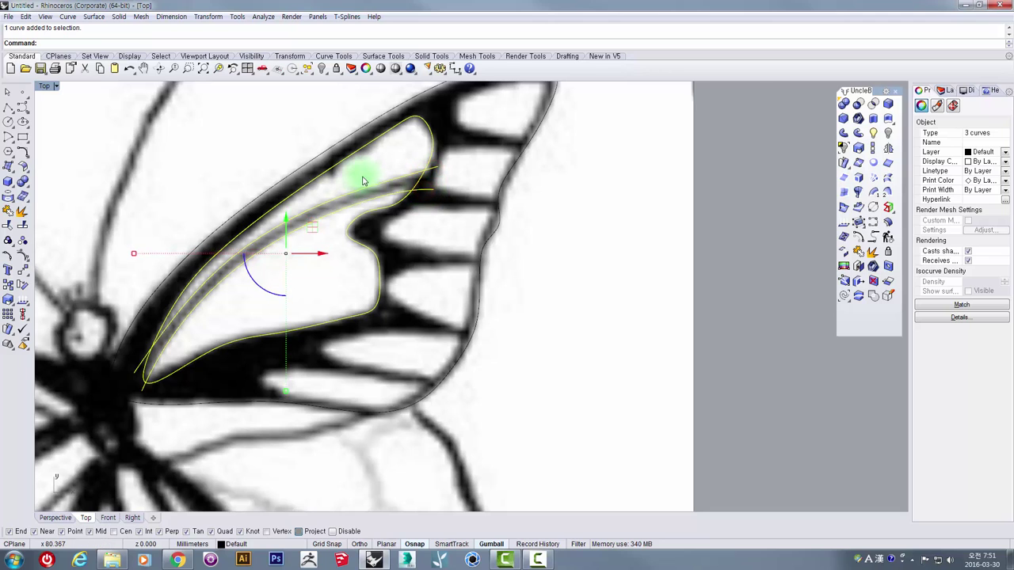
pyautogui.scroll(-5, 360, 186)
pyautogui.moveTo(321, 202); pyautogui.dragTo(667, 209)
pyautogui.press('Delete')
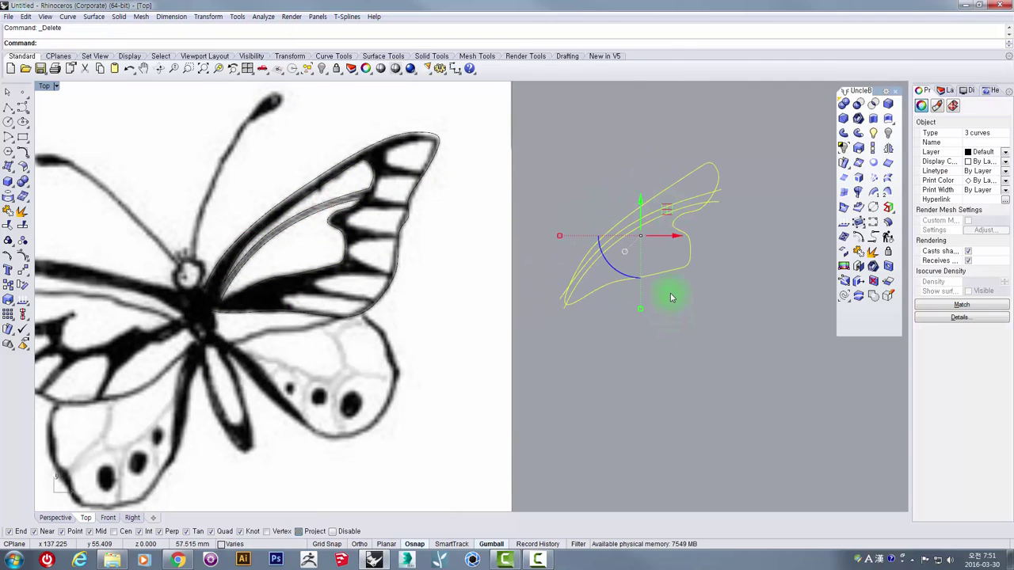
# - Check the two cell regions and the wing outline by selecting them, and examine the sharp tips near the body
pyautogui.scroll(3, 324, 206)
pyautogui.click(326, 196)
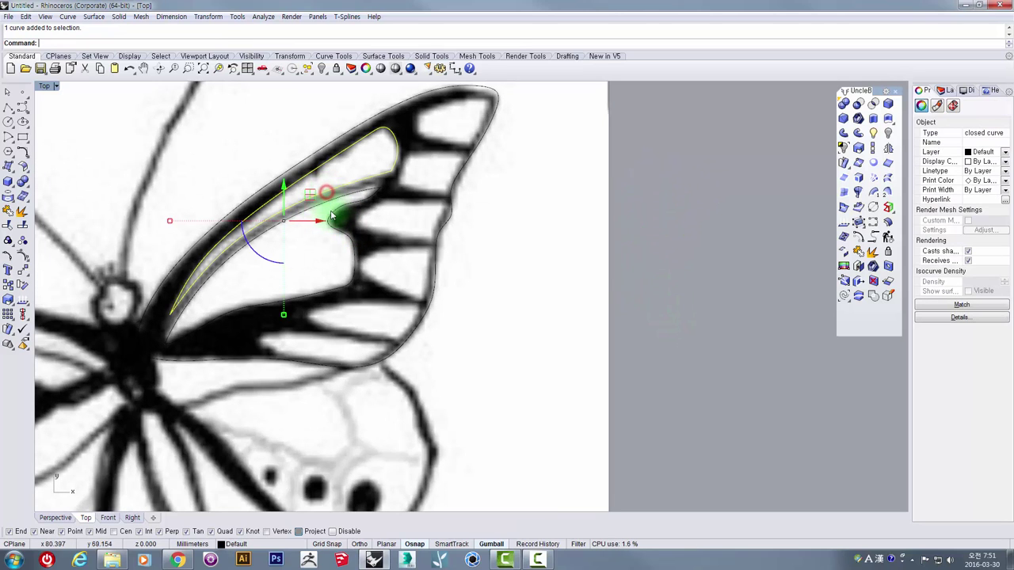
pyautogui.keyDown('shift'); pyautogui.click(334, 217); pyautogui.keyUp('shift')
pyautogui.keyDown('shift'); pyautogui.click(354, 127); pyautogui.keyUp('shift')
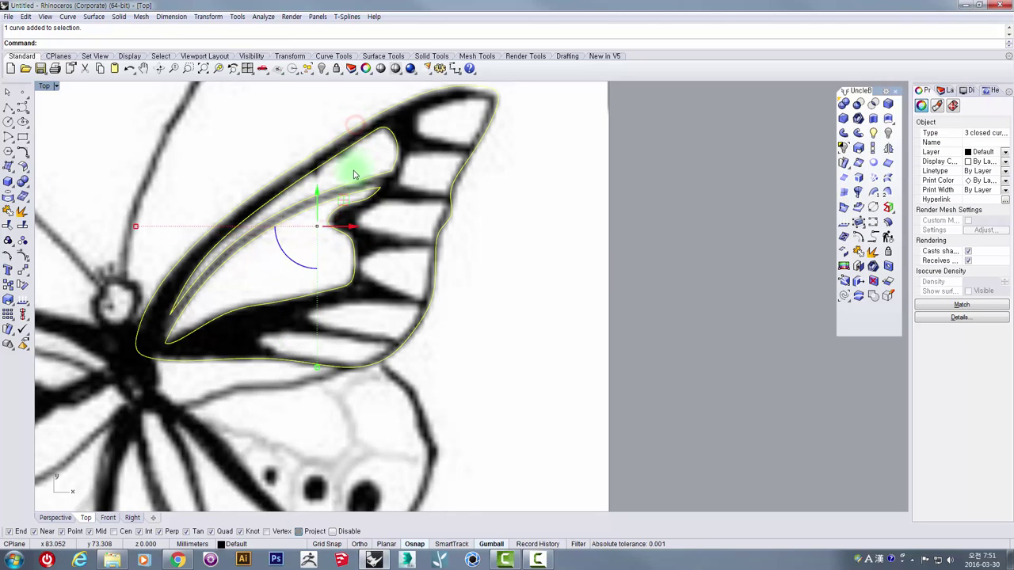
pyautogui.scroll(-3, 344, 177)
pyautogui.scroll(4, 312, 182)
pyautogui.scroll(2, 202, 331)
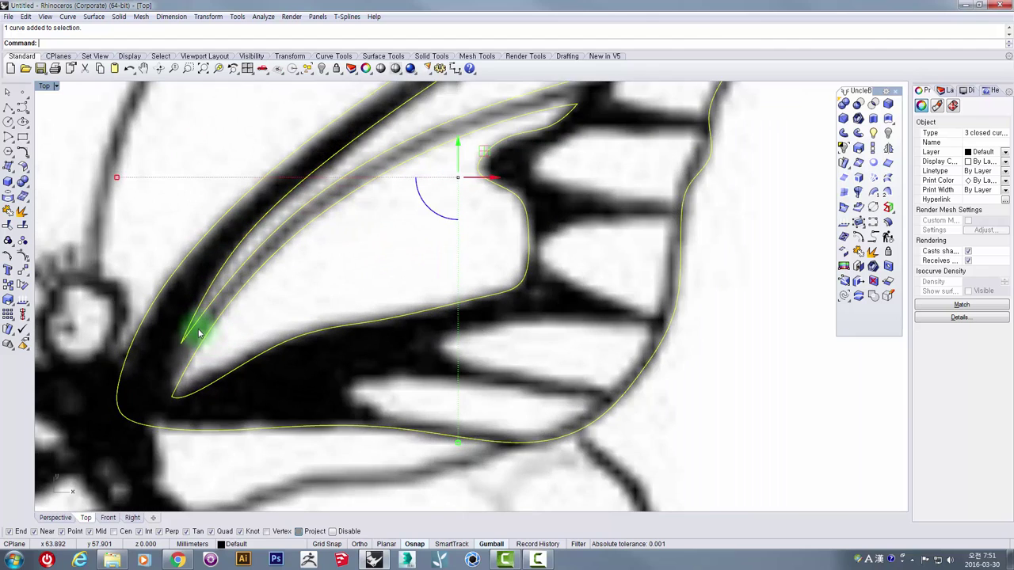
pyautogui.scroll(3, 171, 343)
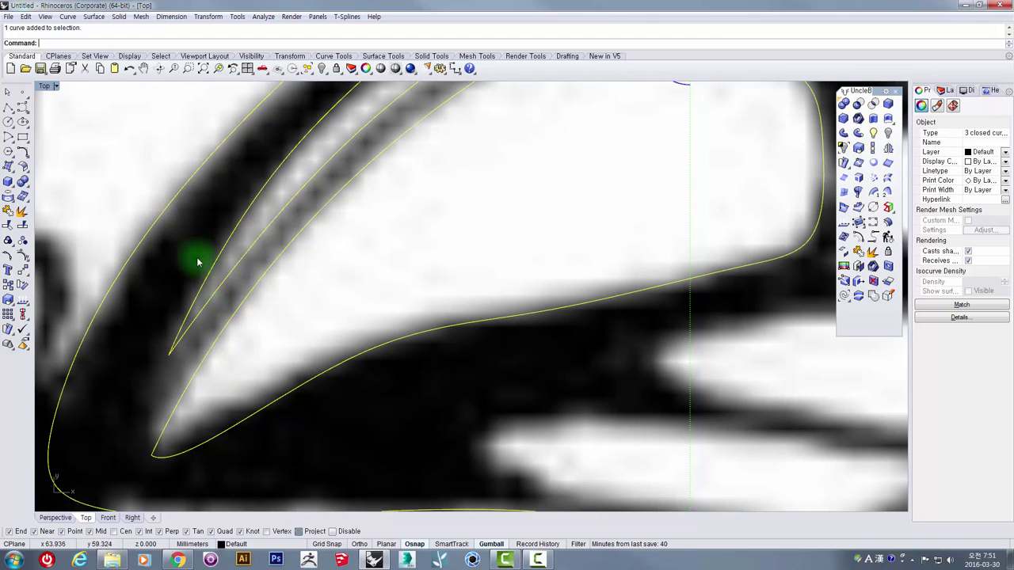
# - Start a curve Fillet and set its radius to 5, then change it to 1
pyautogui.click(23, 152)
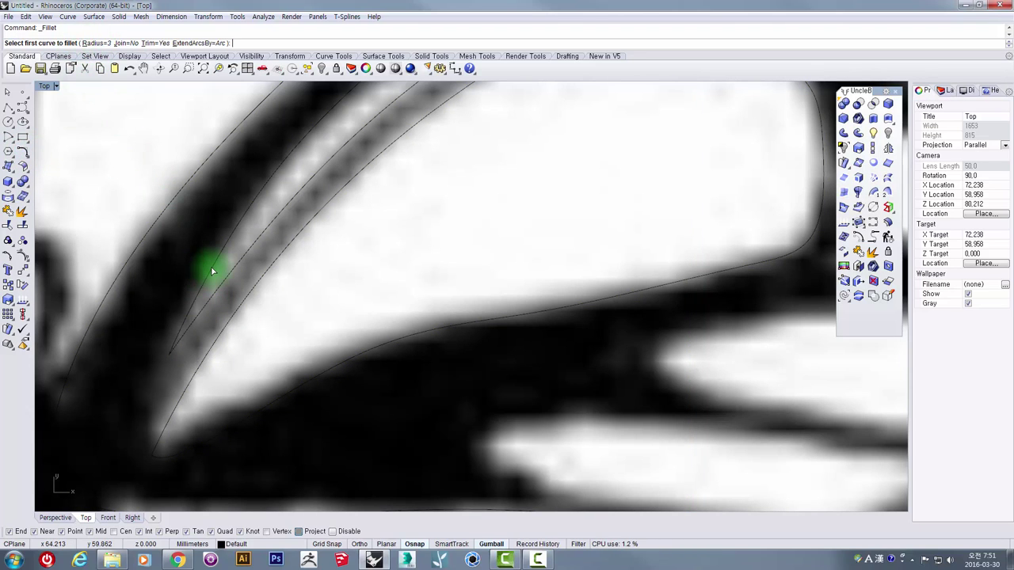
pyautogui.click(95, 43)
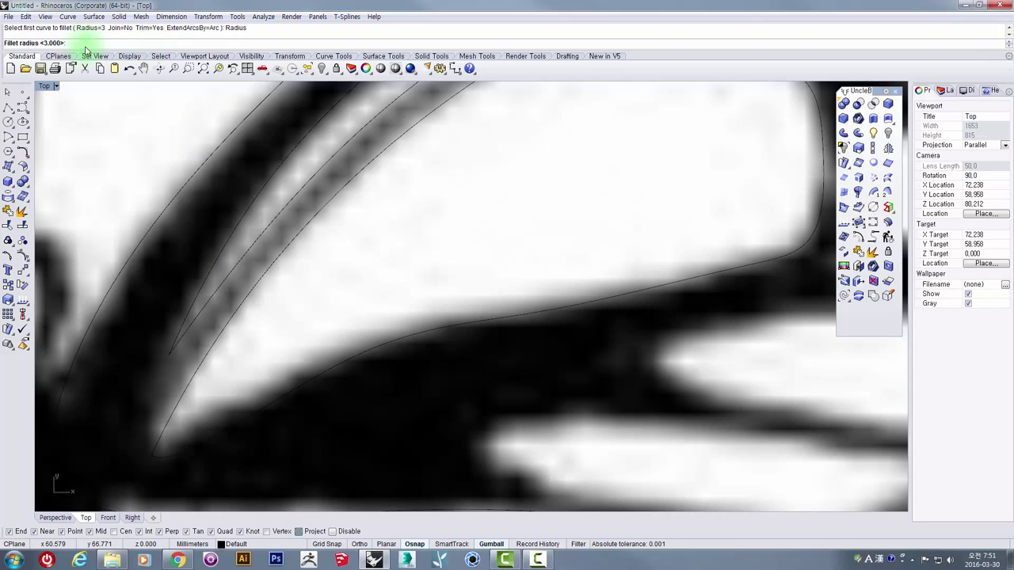
pyautogui.press('Return')
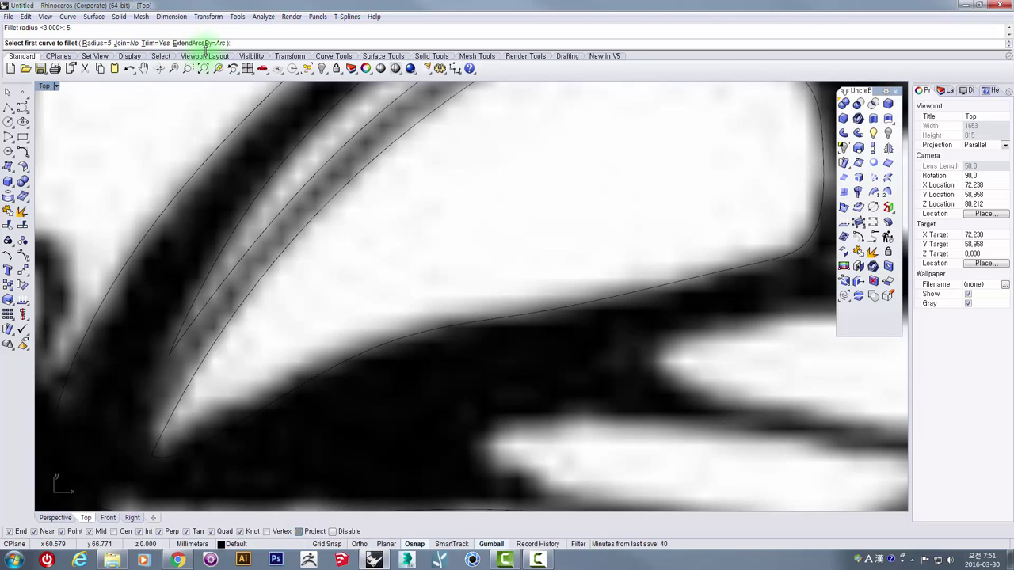
pyautogui.press('Return')
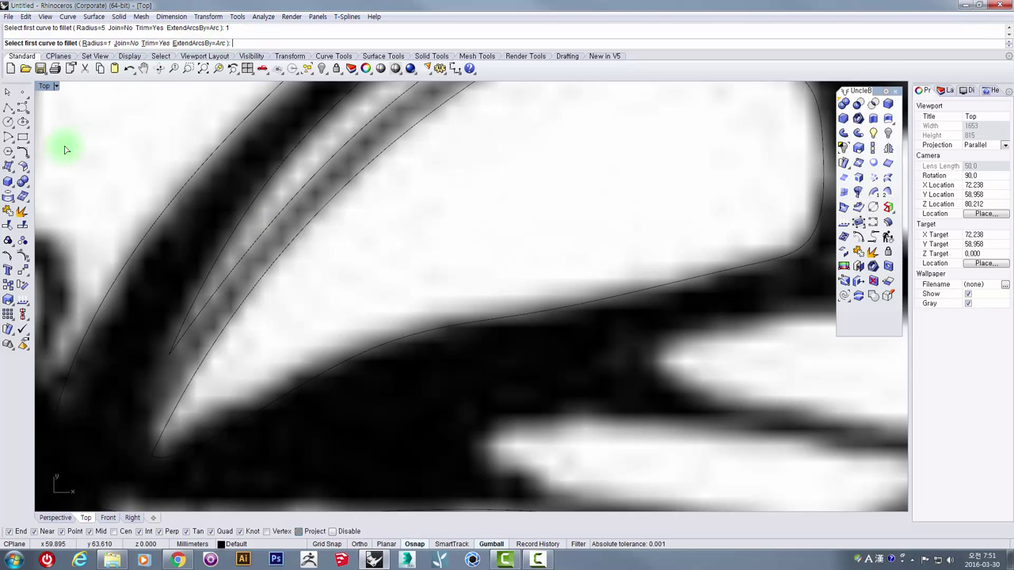
# - Examine the butterfly's overall size against the grid and compare it with the upper region's sharp inner tip
pyautogui.moveTo(259, 228); pyautogui.dragTo(420, 282, button='right')
pyautogui.scroll(-10, 420, 282)
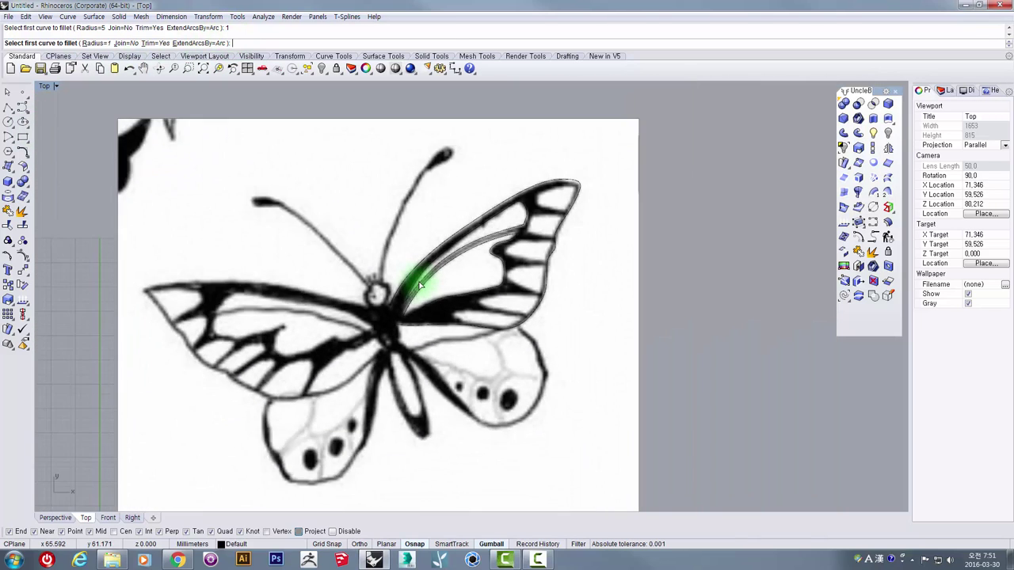
pyautogui.scroll(2, 233, 292)
pyautogui.scroll(5, 237, 286)
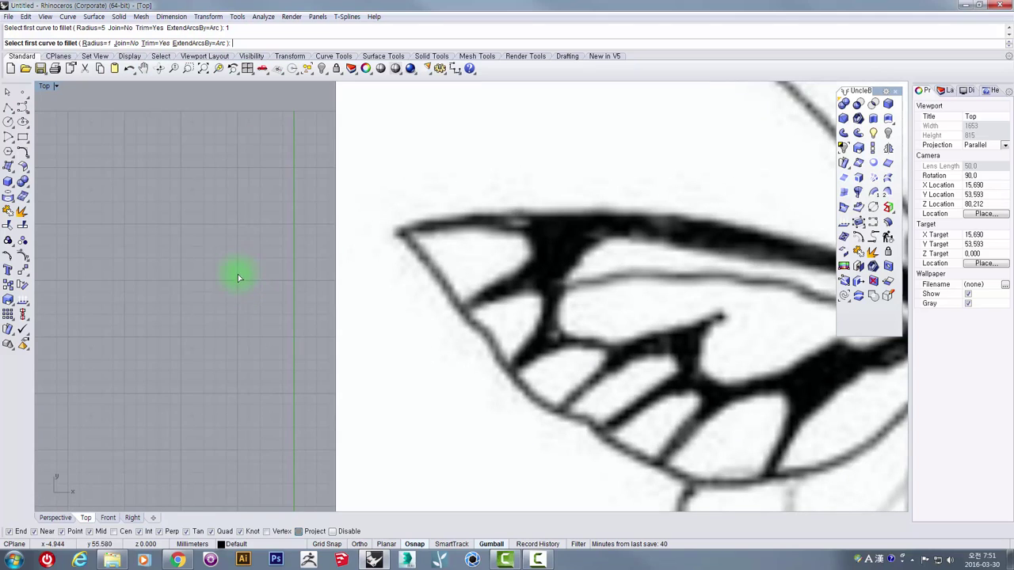
pyautogui.scroll(-5, 244, 274)
pyautogui.scroll(10, 340, 290)
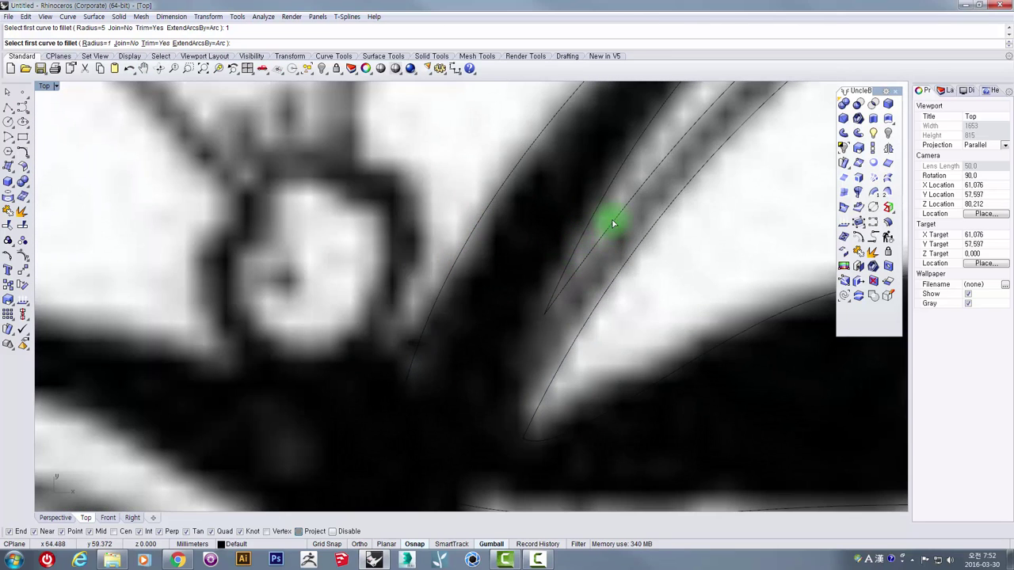
pyautogui.scroll(-1, 619, 226)
pyautogui.scroll(-4, 619, 226)
pyautogui.moveTo(609, 229); pyautogui.dragTo(463, 283, button='right')
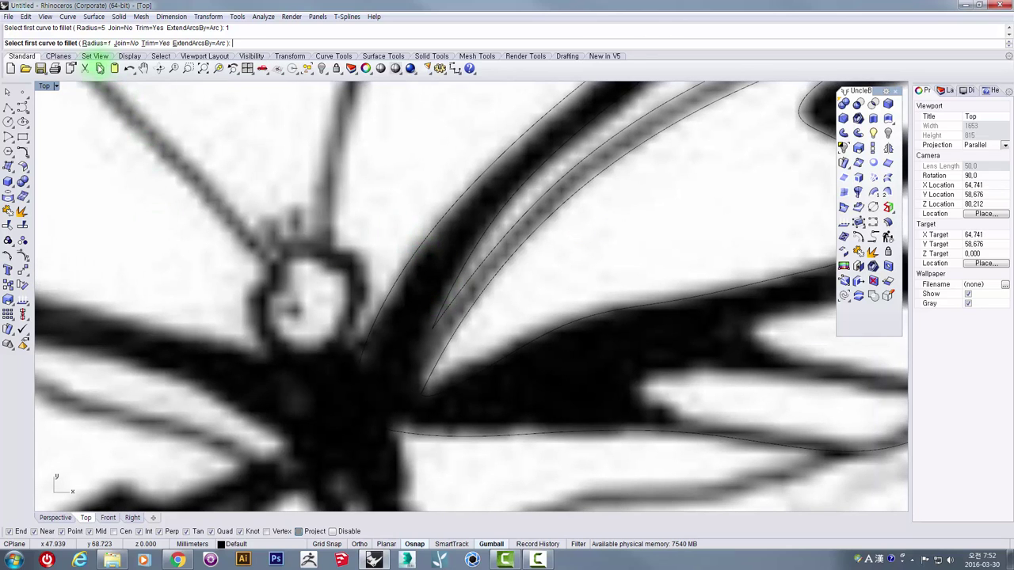
pyautogui.scroll(3, 340, 261)
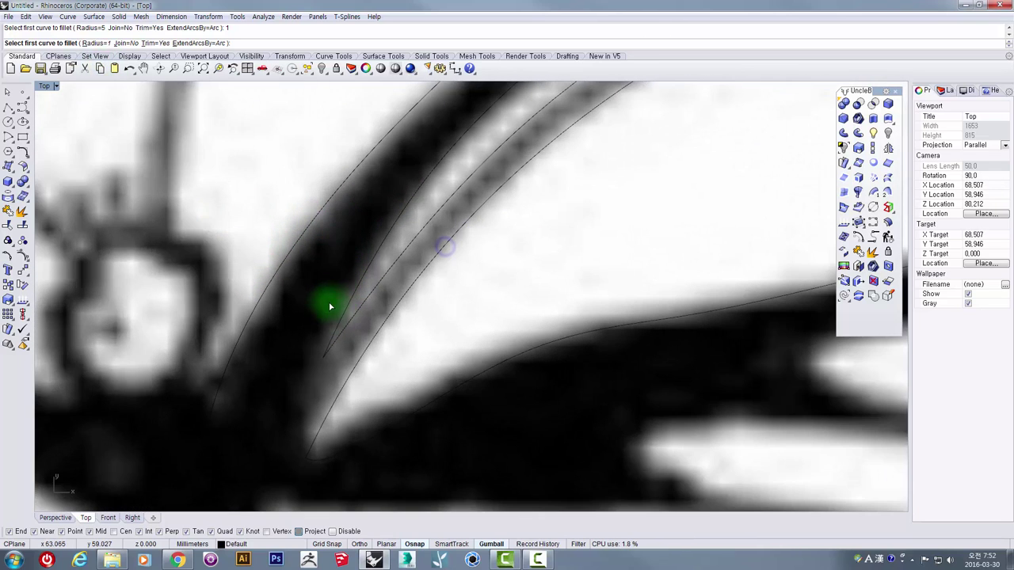
# - Try to fillet the upper region's sharp tip near the body with radius 1, and undo the fillet
pyautogui.click(377, 274)
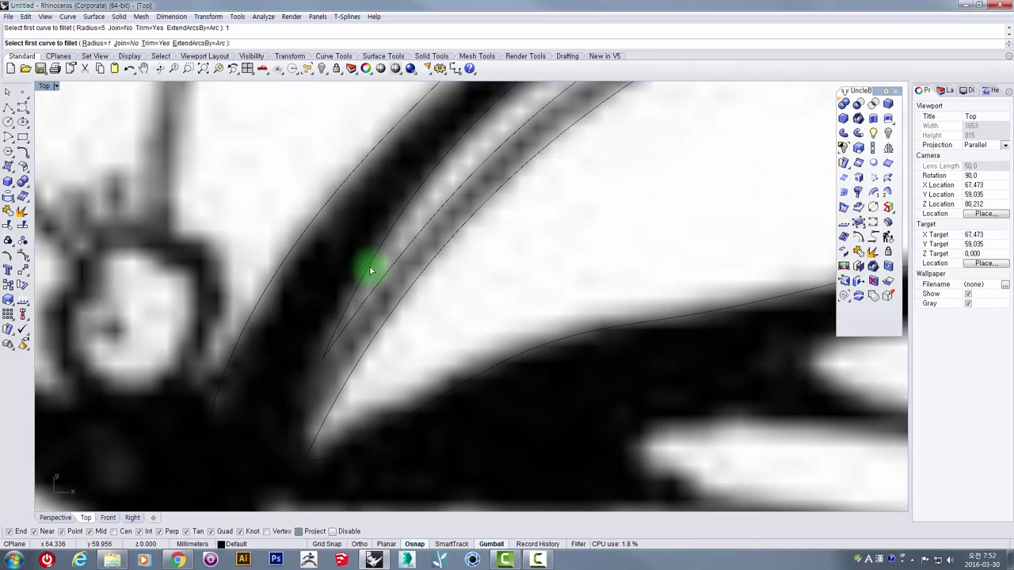
pyautogui.click(382, 277)
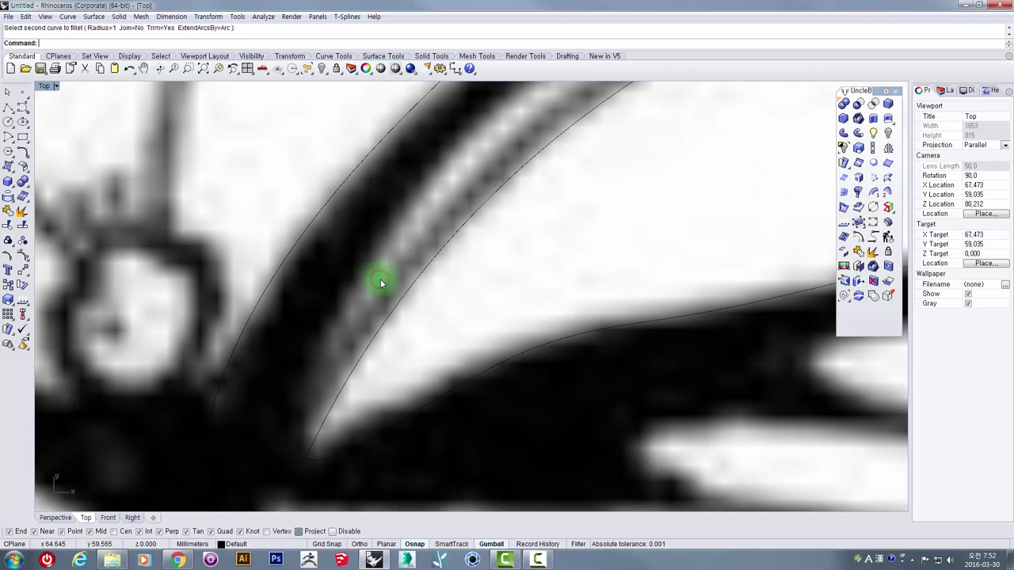
pyautogui.scroll(-2, 485, 221)
pyautogui.moveTo(597, 90); pyautogui.dragTo(476, 185, button='right')
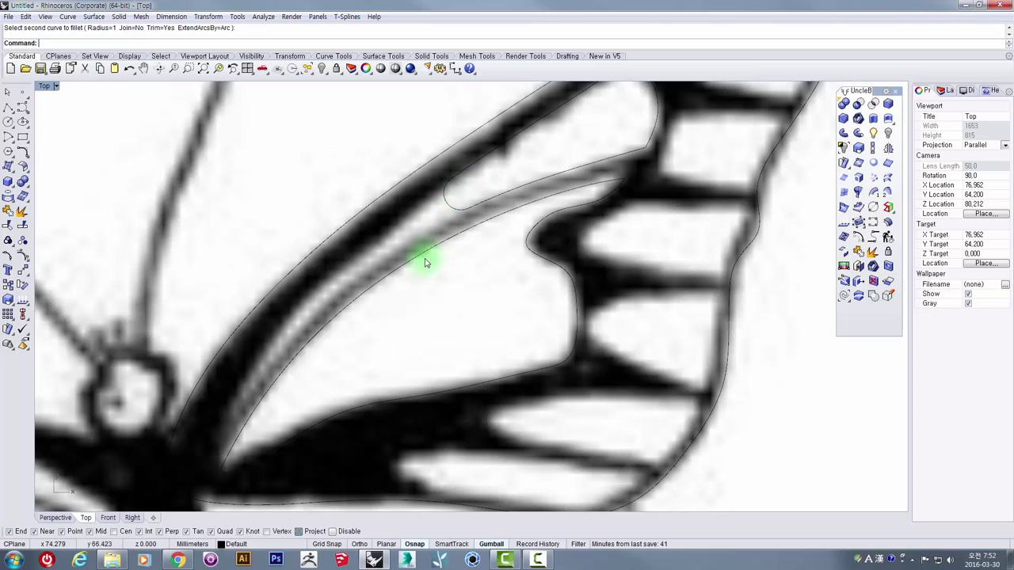
pyautogui.hotkey('ctrl', 'z')
# - Try a 0.1 radius fillet on the upper region's sharp tip near the body, and undo it
pyautogui.scroll(4, 362, 290)
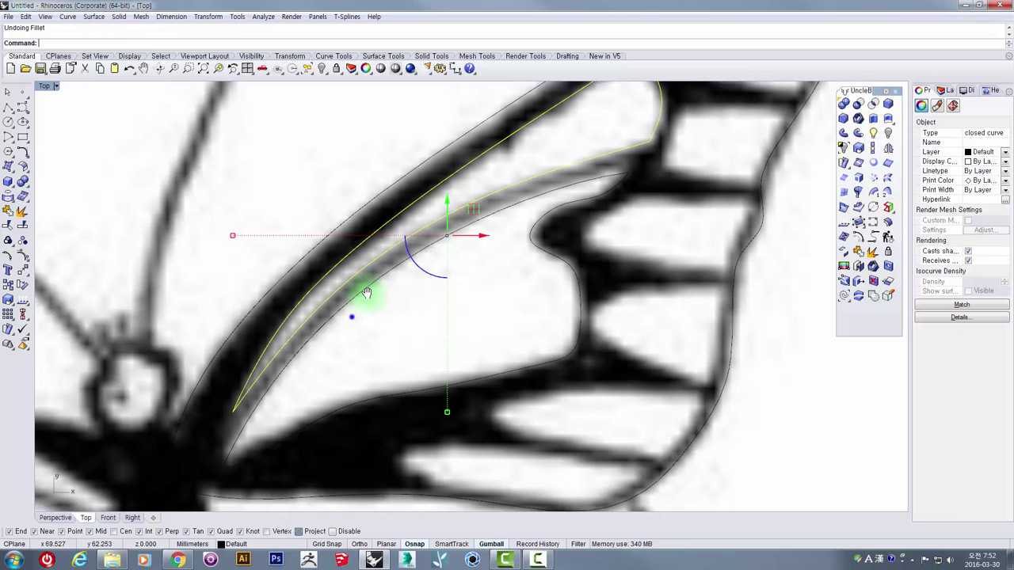
pyautogui.scroll(1, 304, 318)
pyautogui.press('Escape')
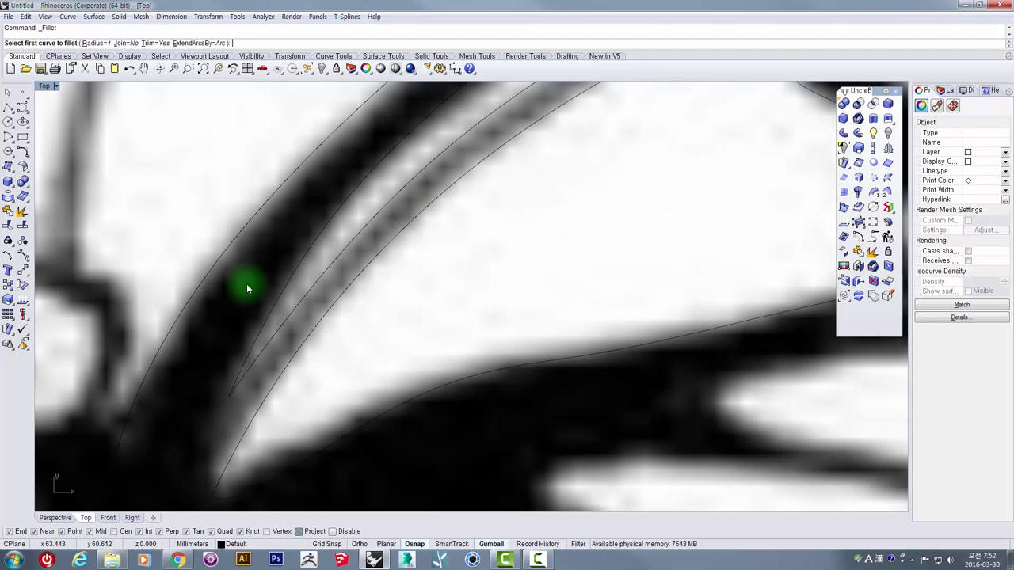
pyautogui.rightClick(259, 289)
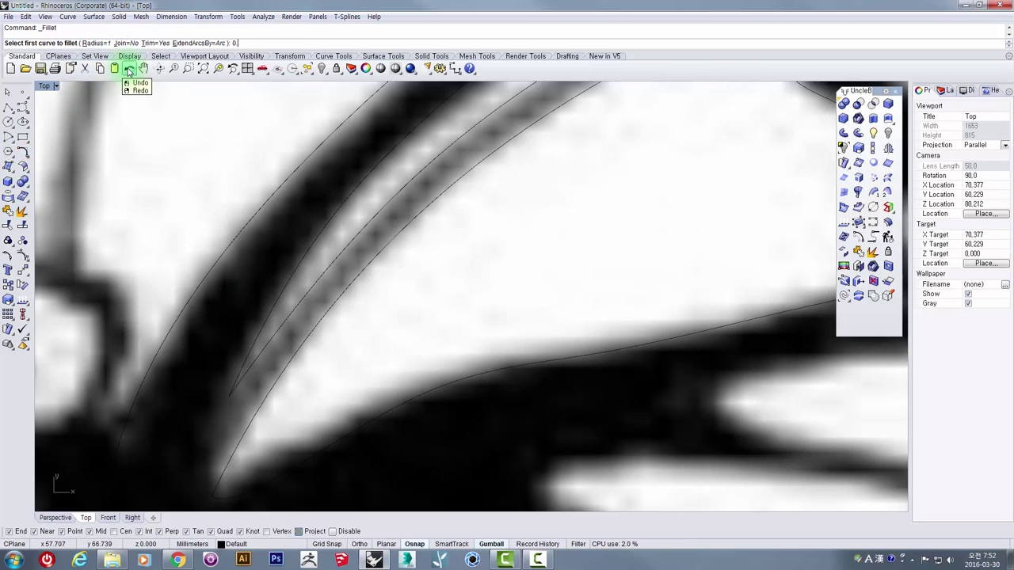
pyautogui.press('Return')
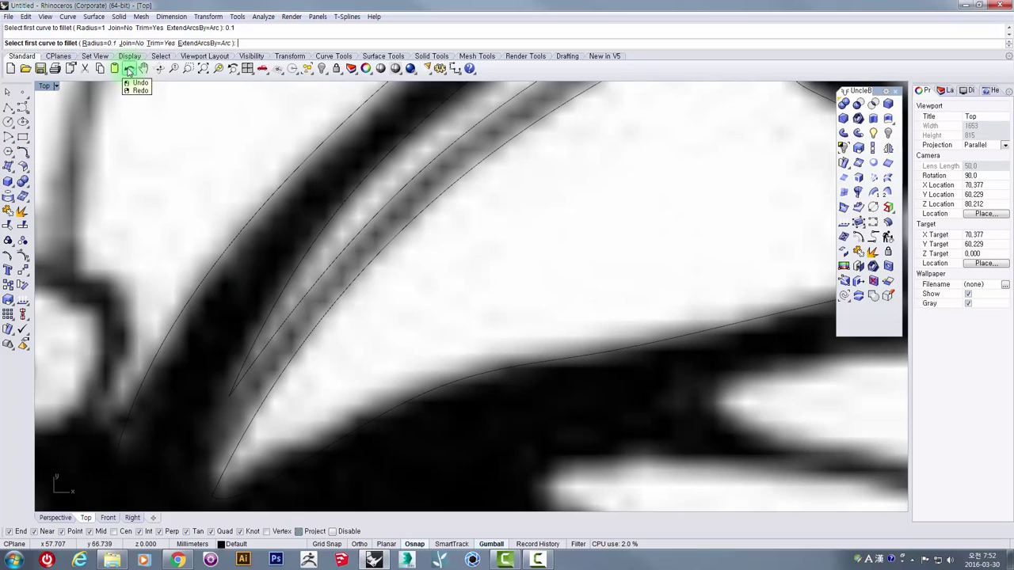
pyautogui.click(260, 333)
pyautogui.click(265, 345)
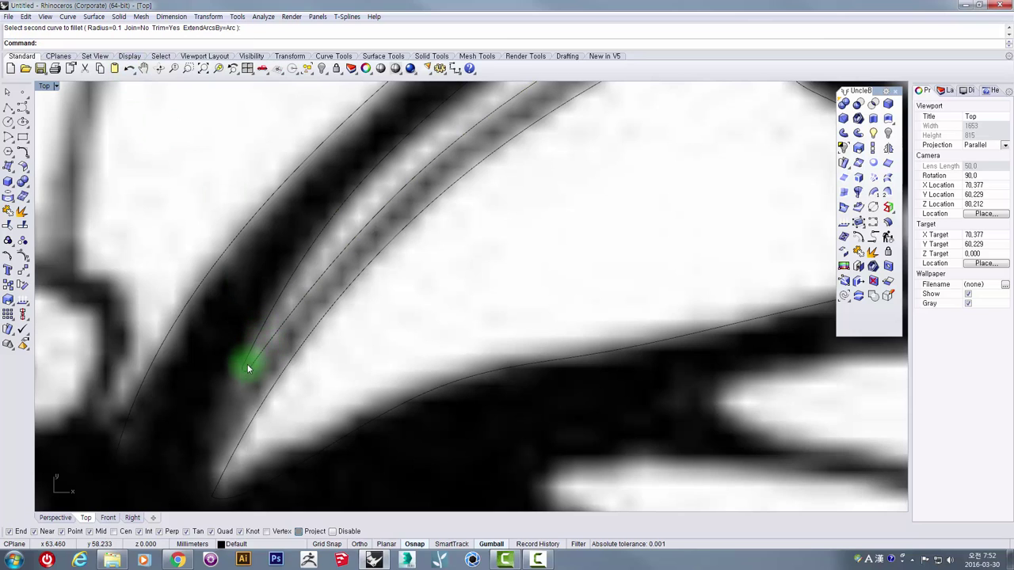
pyautogui.click(253, 358)
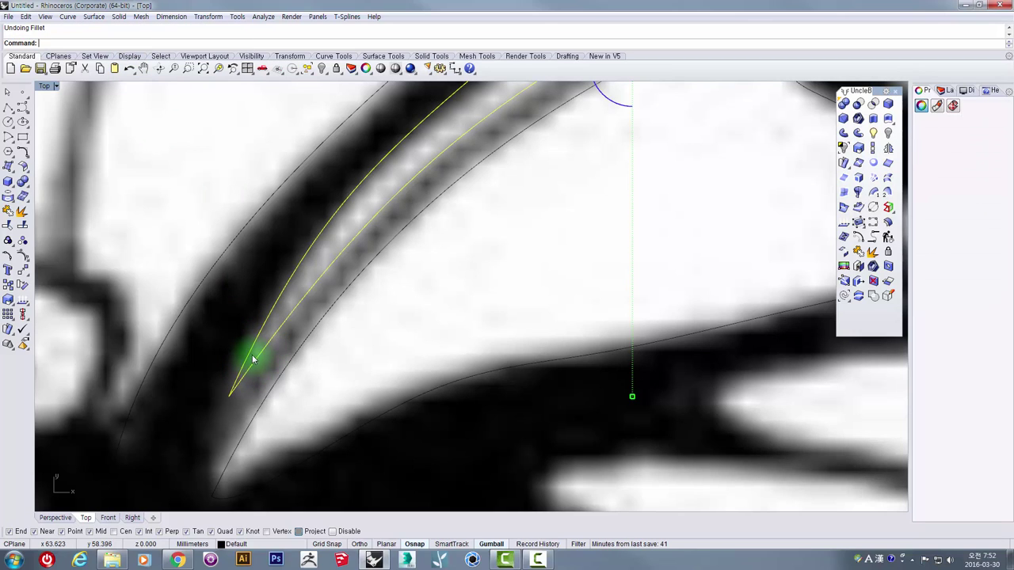
# - Fillet the upper region's sharp tip near the body with a radius of 0.2
pyautogui.press('Return')
pyautogui.write('0')
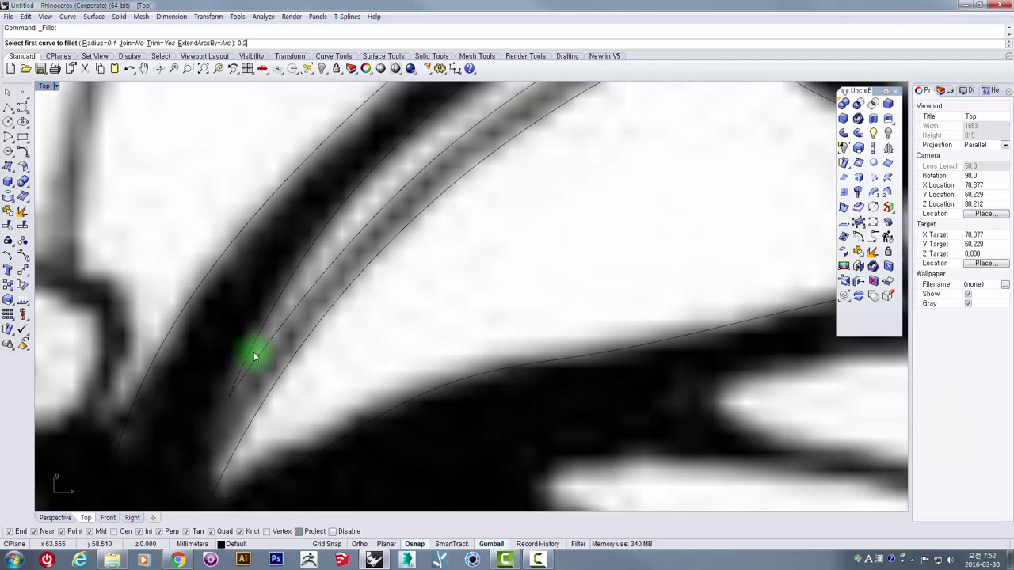
pyautogui.press('Return')
pyautogui.click(256, 342)
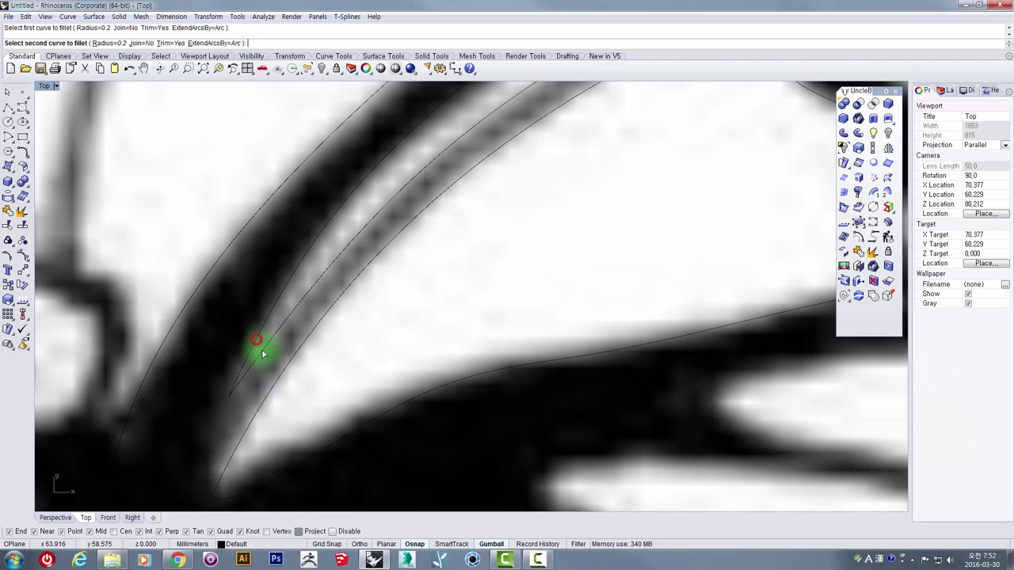
pyautogui.click(263, 352)
pyautogui.scroll(-4, 262, 330)
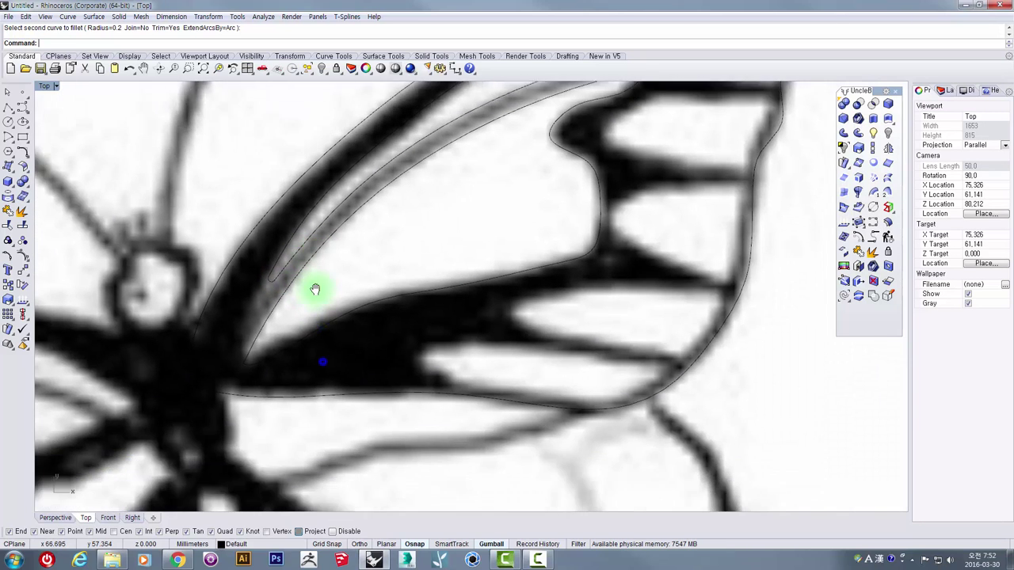
# - Try to fillet the large central cell's sharp tip near the body with a radius of 1
pyautogui.scroll(5, 255, 328)
pyautogui.press('Return')
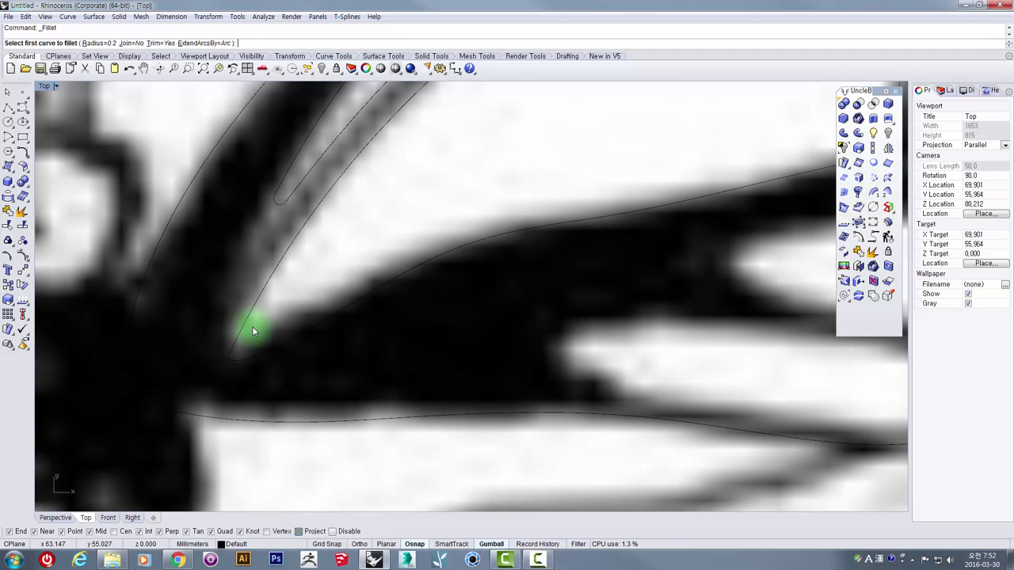
pyautogui.write('1')
pyautogui.press('Return')
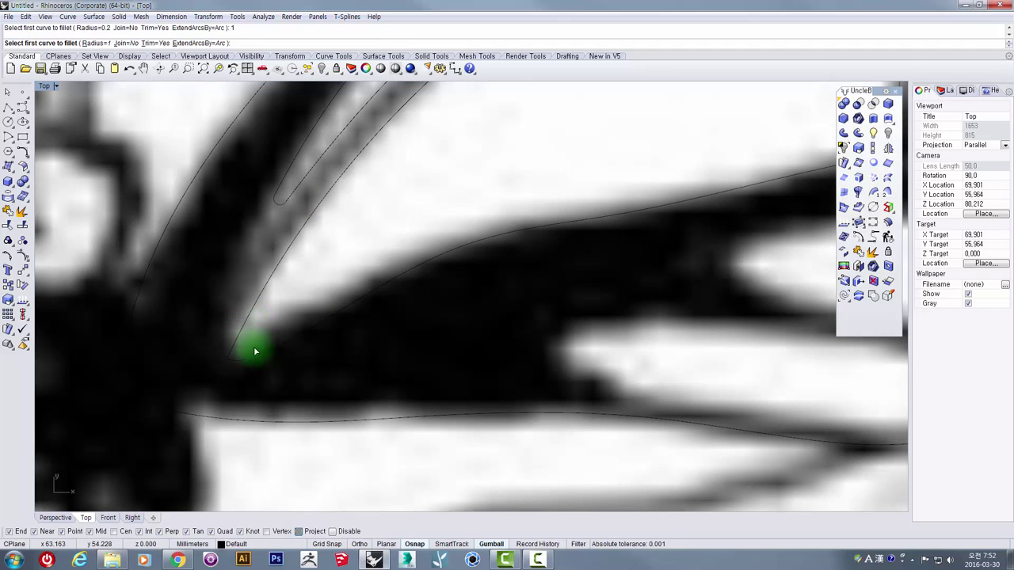
pyautogui.click(248, 320)
pyautogui.click(249, 360)
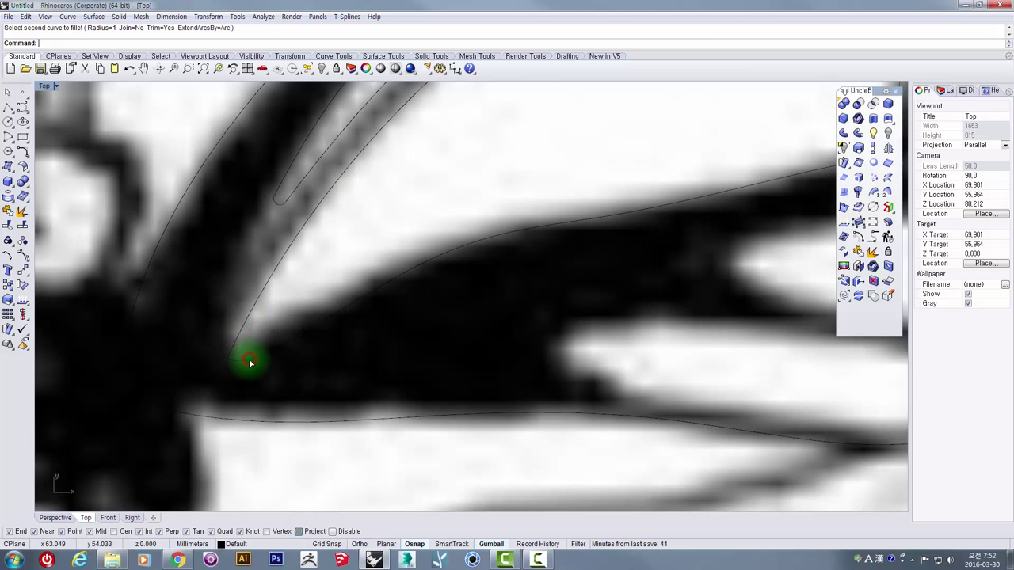
pyautogui.scroll(2, 237, 358)
pyautogui.rightClick(232, 336)
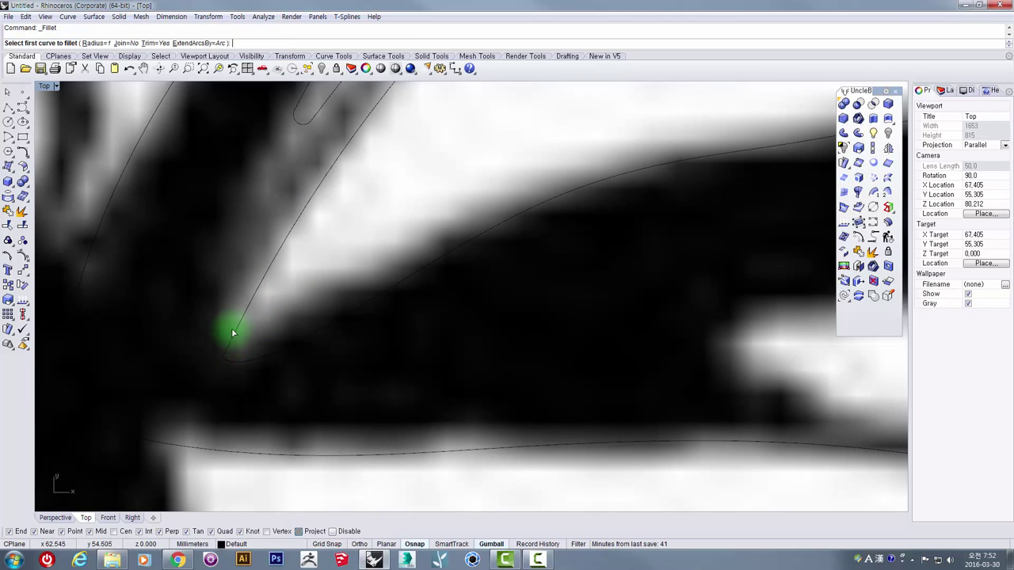
pyautogui.click(240, 327)
pyautogui.click(231, 363)
pyautogui.click(230, 363)
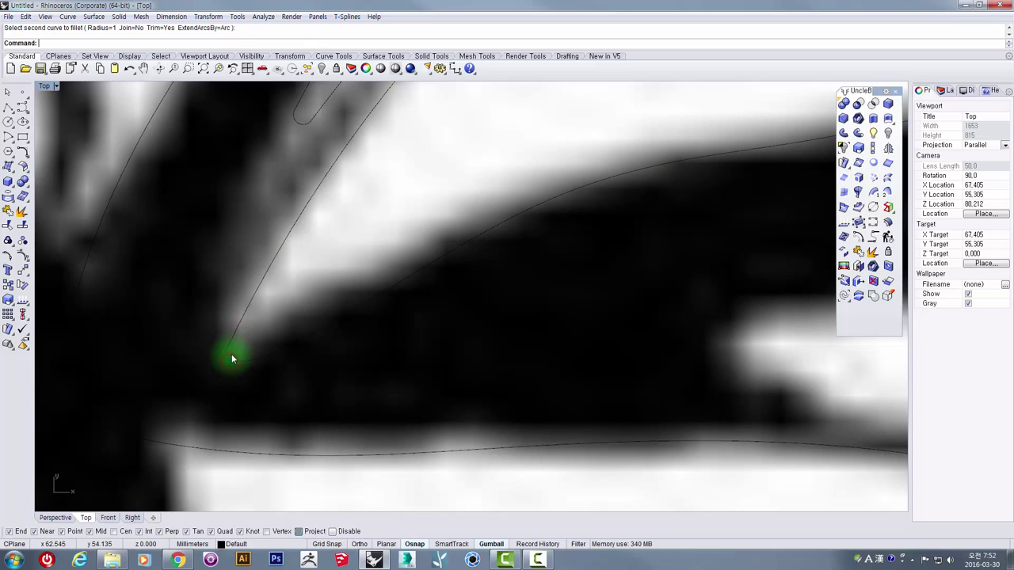
pyautogui.scroll(-3, 267, 264)
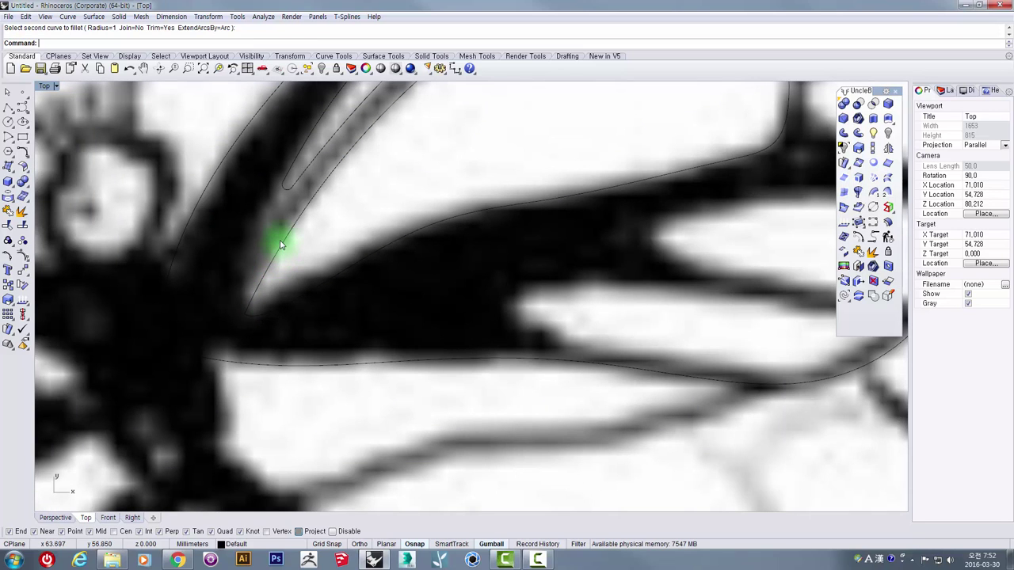
# - Try a radius 1 fillet on the large central cell's sharp upper outer tip, and undo it
pyautogui.click(280, 246)
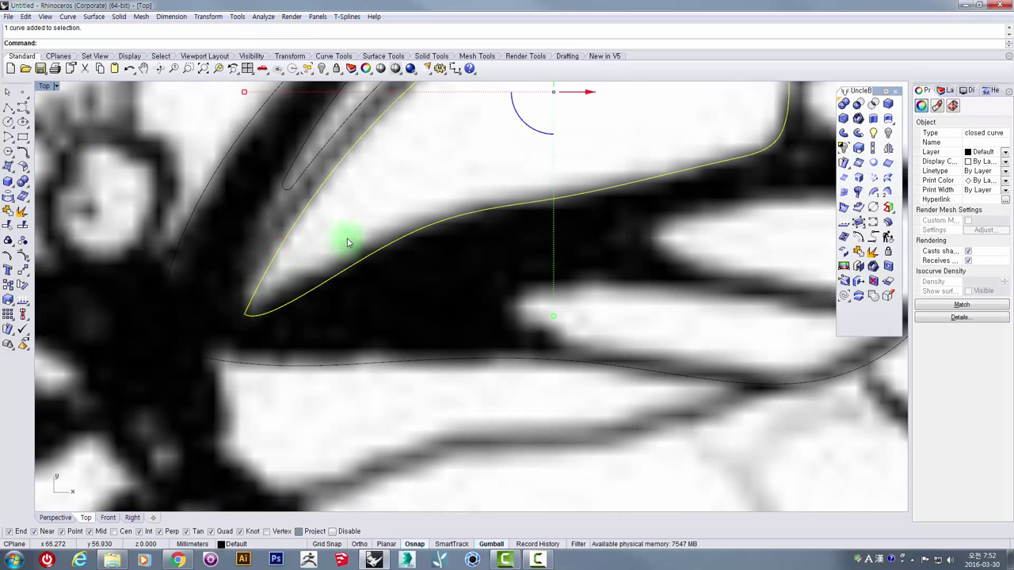
pyautogui.scroll(-6, 349, 240)
pyautogui.moveTo(418, 235); pyautogui.dragTo(368, 324, button='right')
pyautogui.scroll(6, 551, 149)
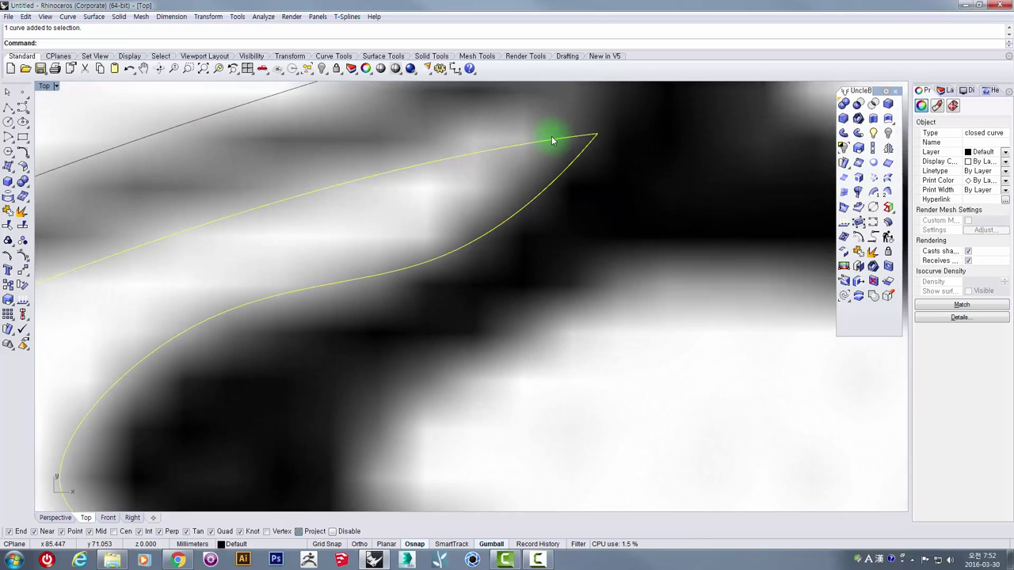
pyautogui.scroll(-5, 506, 203)
pyautogui.scroll(5, 501, 204)
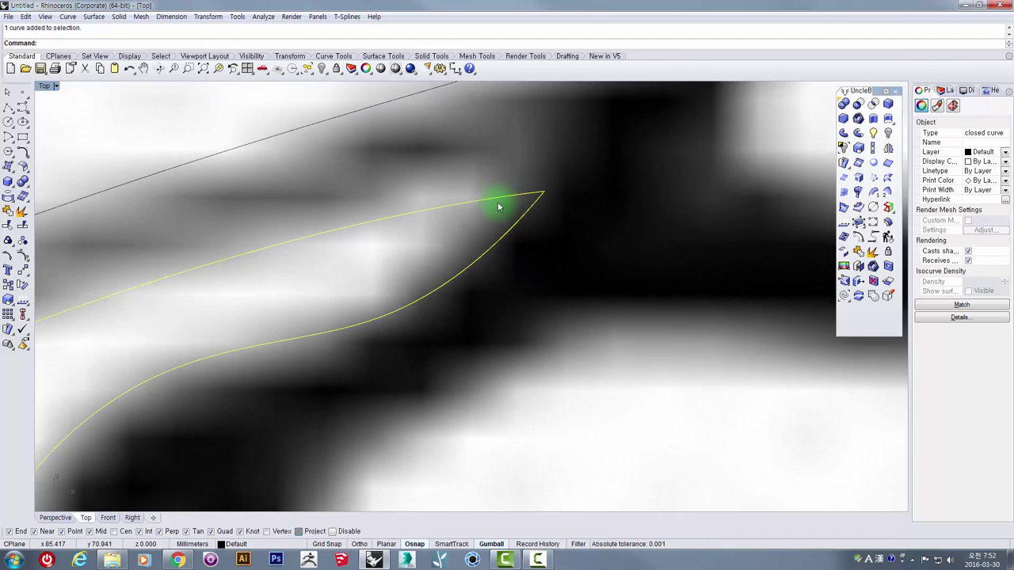
pyautogui.rightClick(500, 203)
pyautogui.click(504, 195)
pyautogui.click(509, 203)
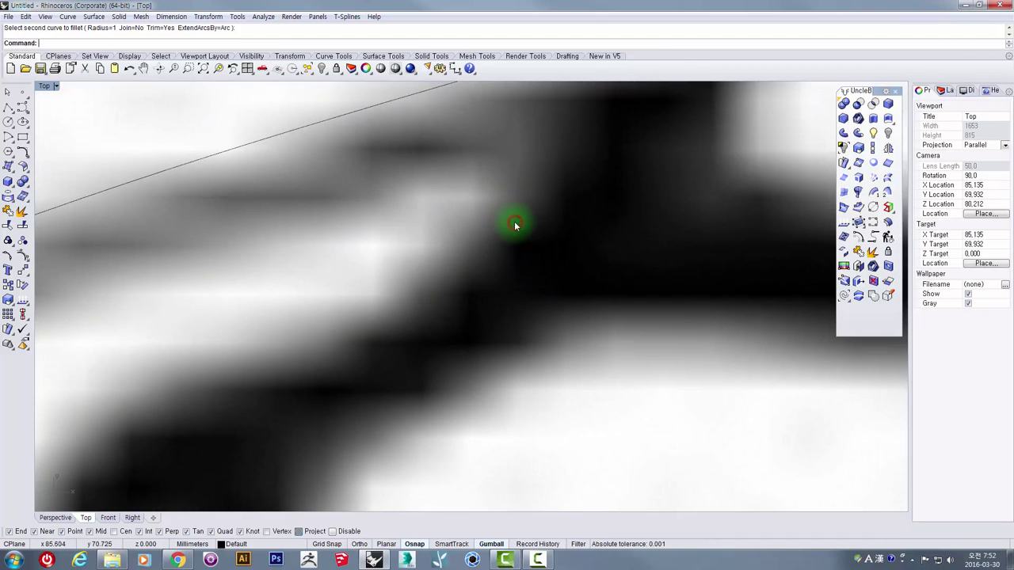
pyautogui.scroll(4, 470, 235)
pyautogui.hotkey('ctrl', 'z')
pyautogui.moveTo(497, 216); pyautogui.dragTo(451, 256, button='right')
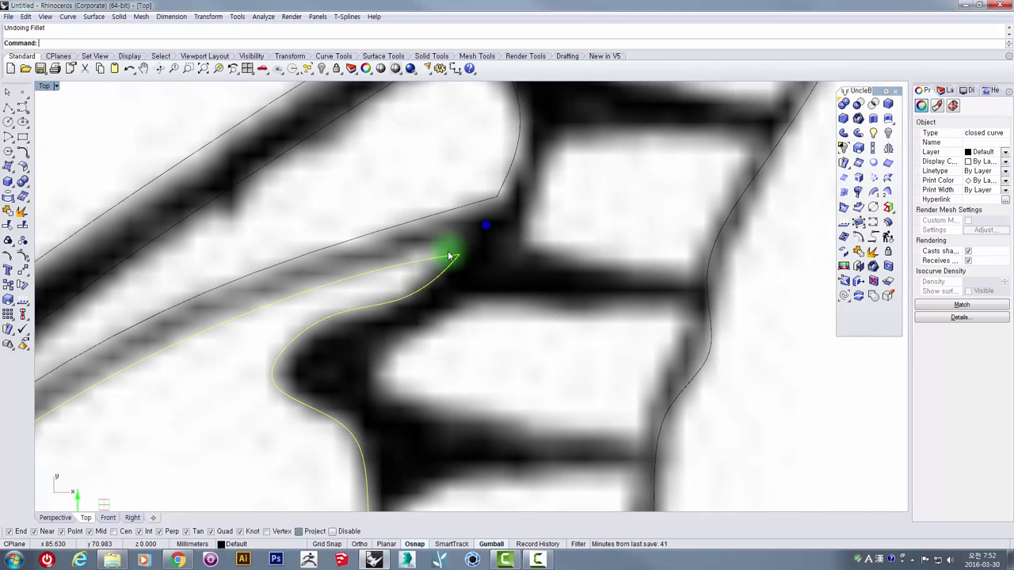
# - Fillet the large central cell's sharp upper outer tip with a radius of 0.5
pyautogui.rightClick(441, 242)
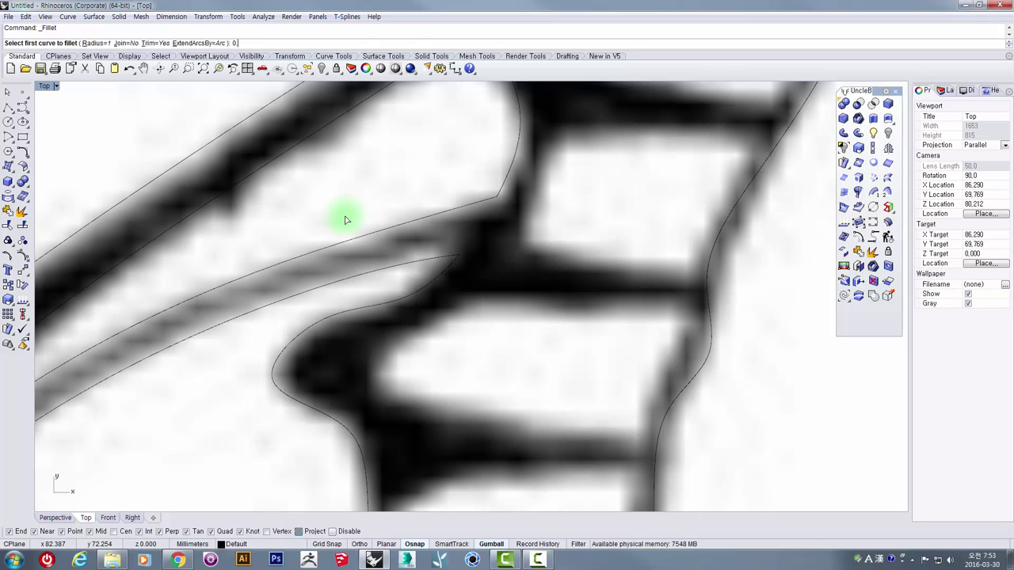
pyautogui.write('0.5')
pyautogui.press('Return')
pyautogui.scroll(3, 456, 255)
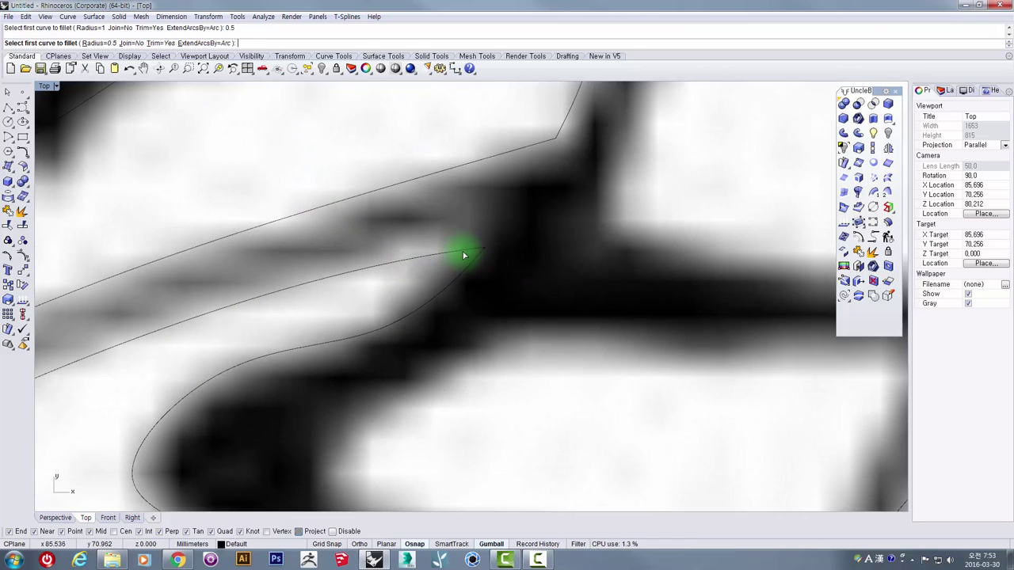
pyautogui.click(467, 255)
pyautogui.click(468, 257)
pyautogui.scroll(-5, 427, 272)
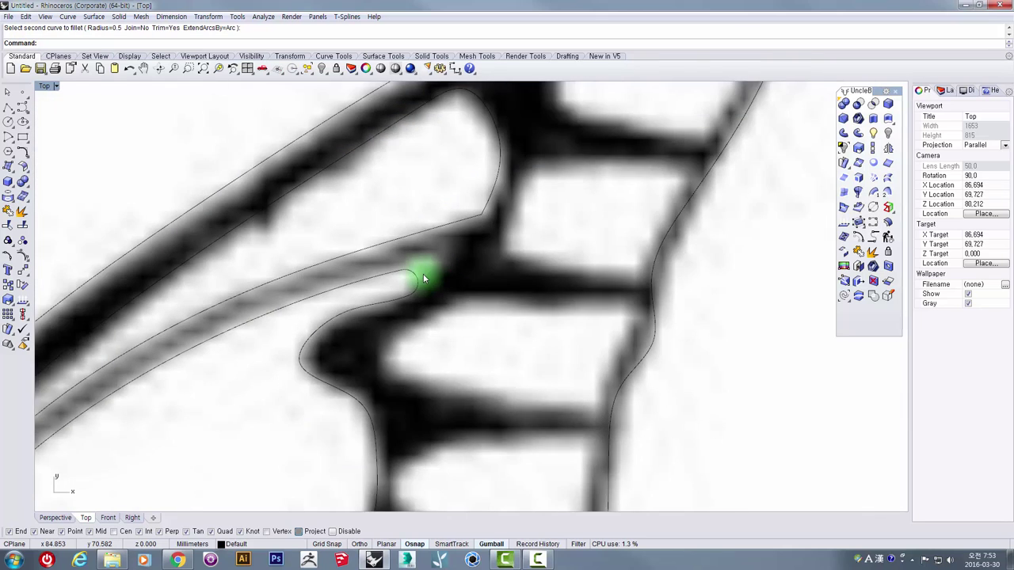
pyautogui.moveTo(400, 306); pyautogui.dragTo(430, 281, button='right')
# - Fillet the upper region's lower outer corner, just above the central cell's rounded tip, with a radius of 0.5
pyautogui.scroll(12, 505, 193)
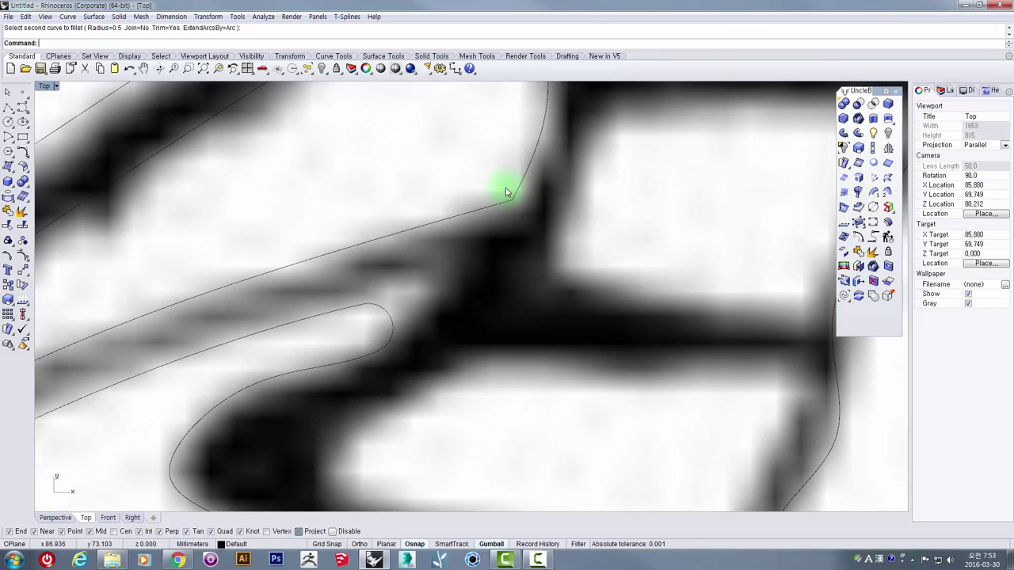
pyautogui.press('Return')
pyautogui.click(497, 206)
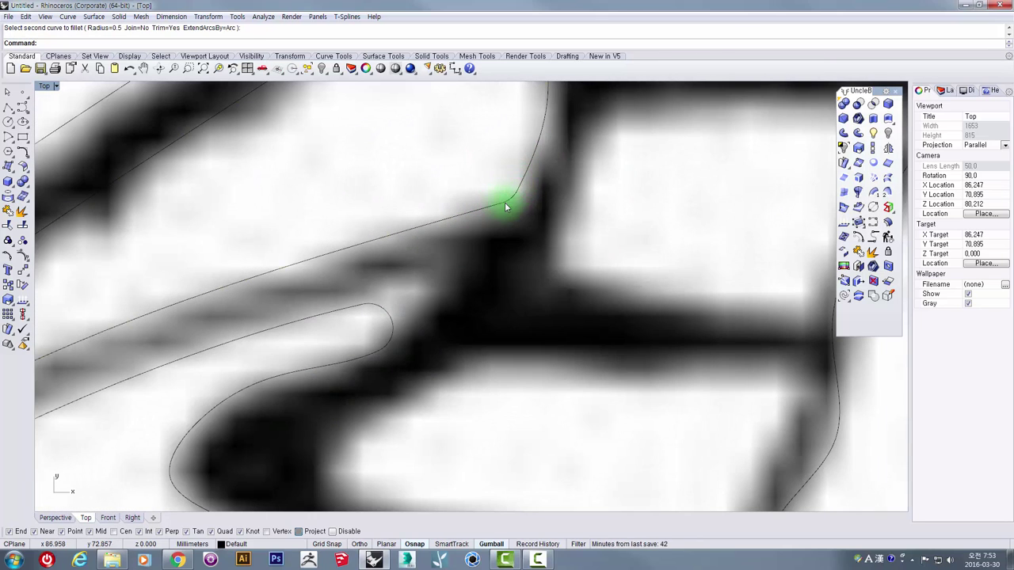
pyautogui.scroll(-3, 504, 206)
# - Draw a circle centred on the central cell's sharp tip near the body, large enough to cross both of its edges
pyautogui.scroll(6, 317, 294)
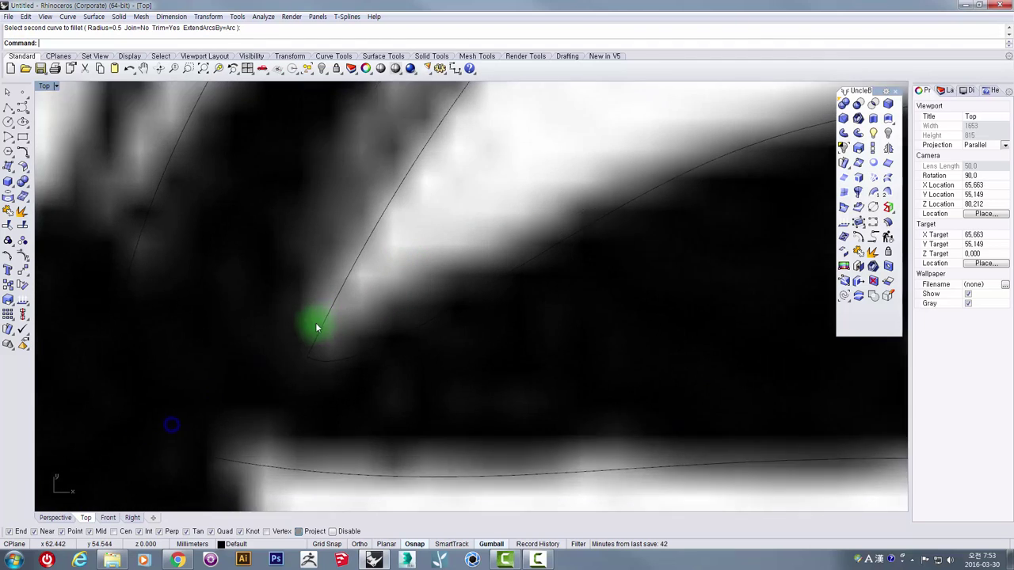
pyautogui.scroll(2, 317, 326)
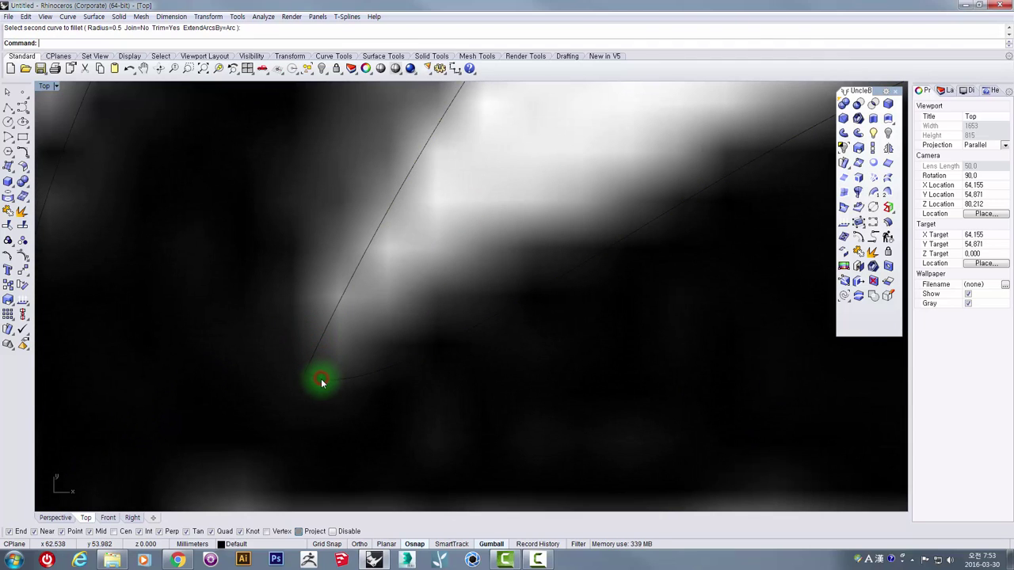
pyautogui.click(343, 274)
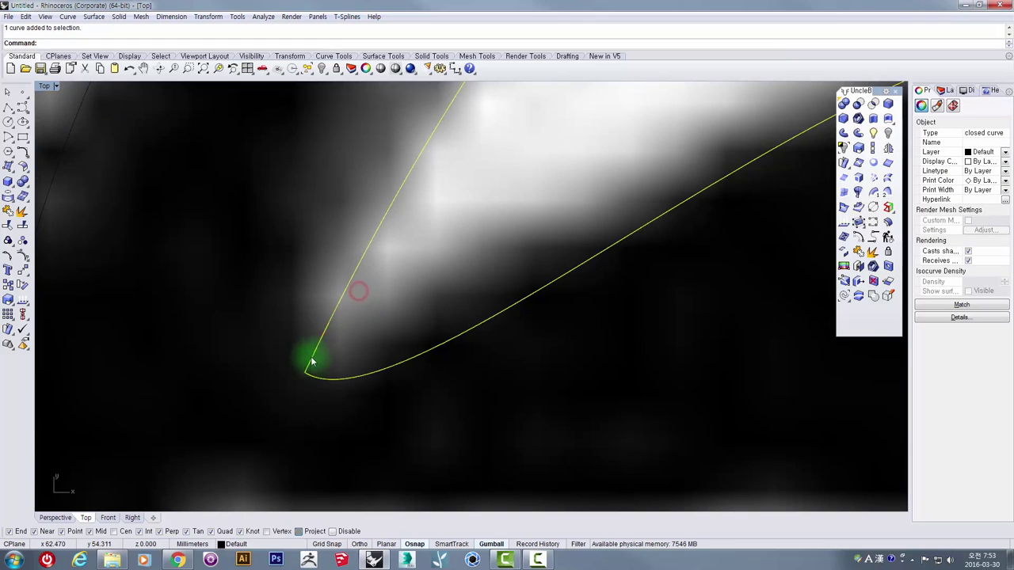
pyautogui.scroll(4, 309, 364)
pyautogui.scroll(-2, 307, 370)
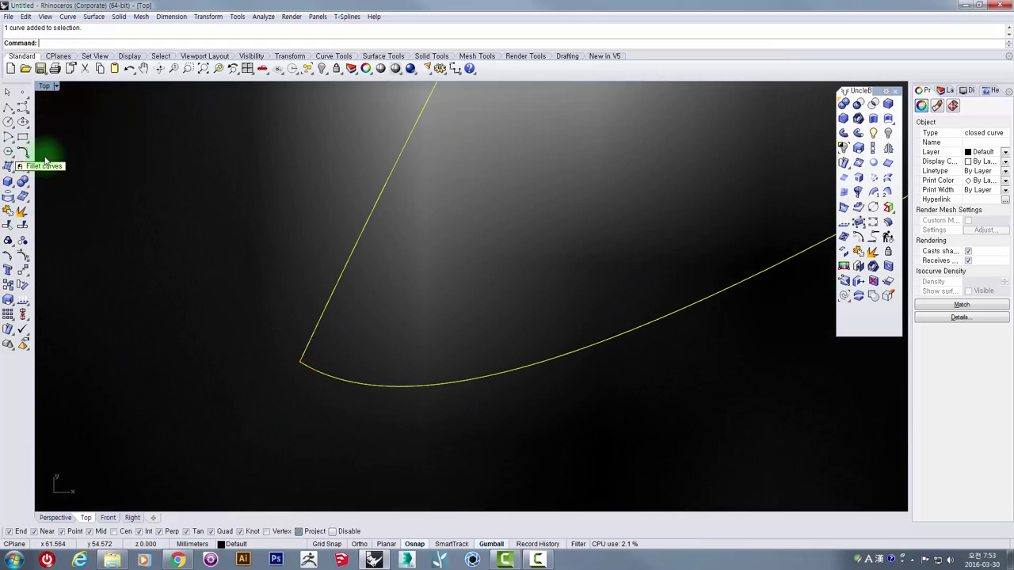
pyautogui.click(8, 123)
pyautogui.scroll(3, 310, 346)
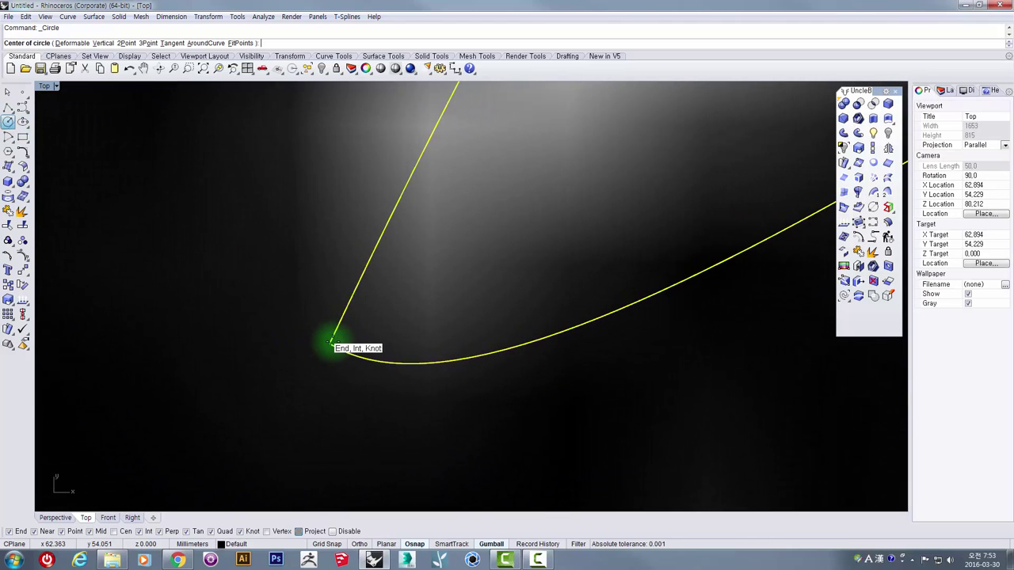
pyautogui.click(331, 342)
pyautogui.scroll(-3, 388, 309)
pyautogui.scroll(-1, 405, 297)
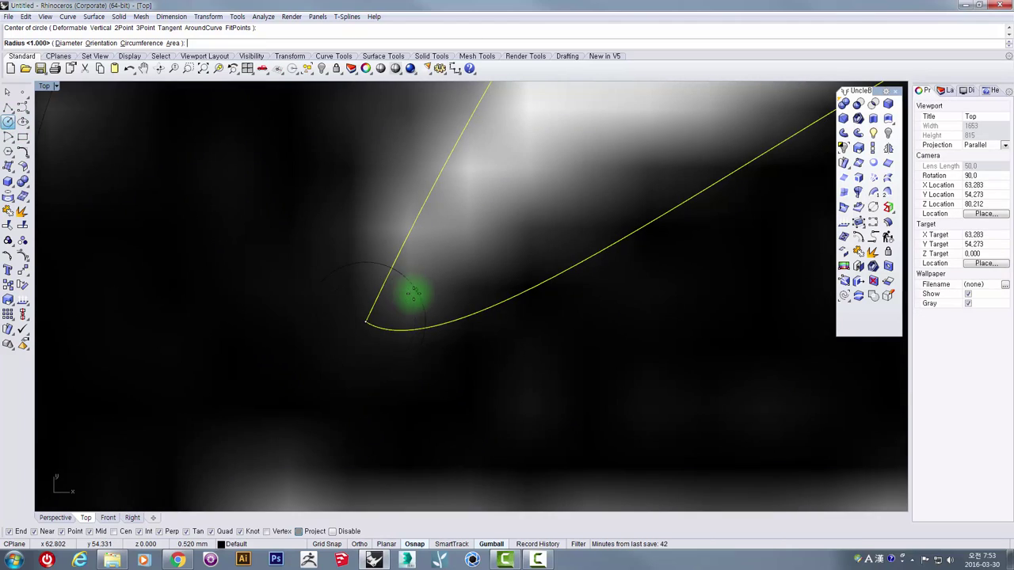
pyautogui.click(451, 269)
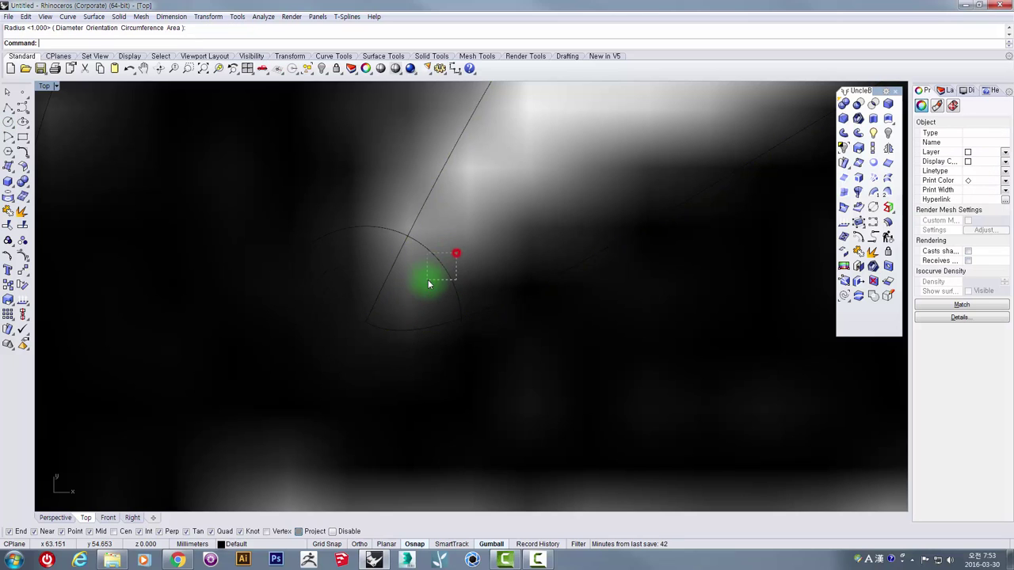
# - Trim away the central cell's sharp tip inside the circle, and delete the circle
pyautogui.click(461, 331)
pyautogui.moveTo(487, 352); pyautogui.dragTo(410, 210)
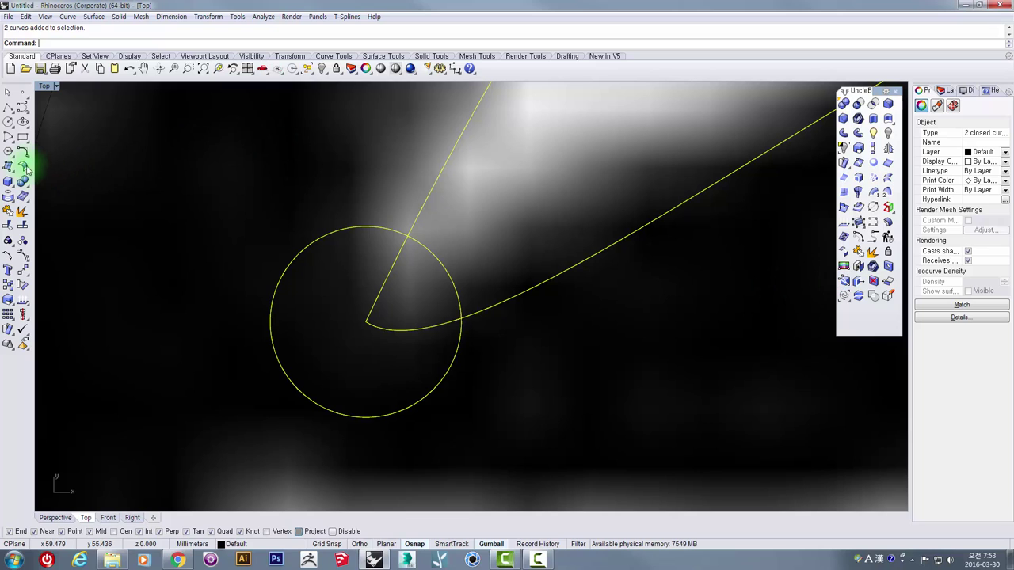
pyautogui.click(10, 229)
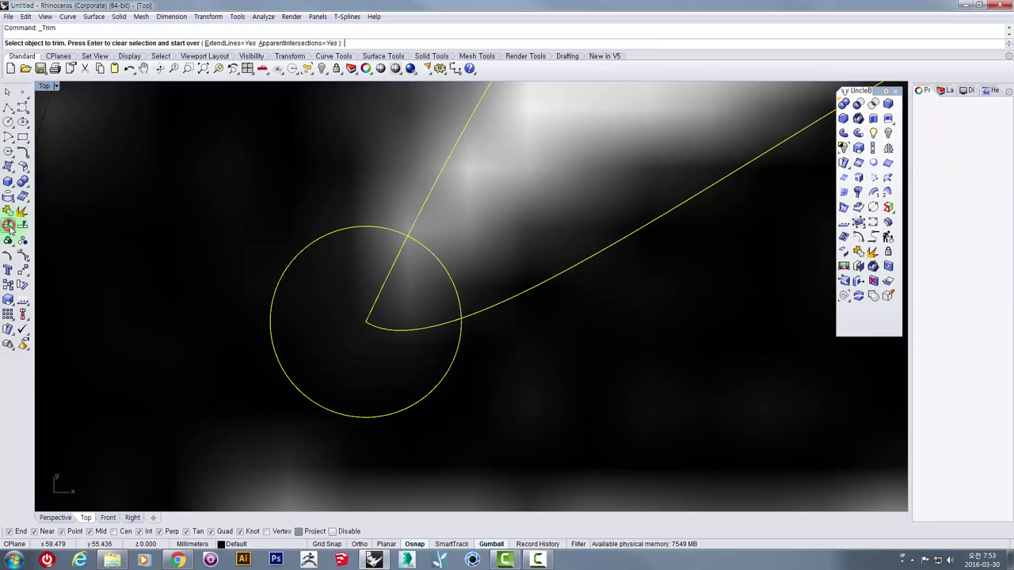
pyautogui.moveTo(384, 360); pyautogui.dragTo(355, 283)
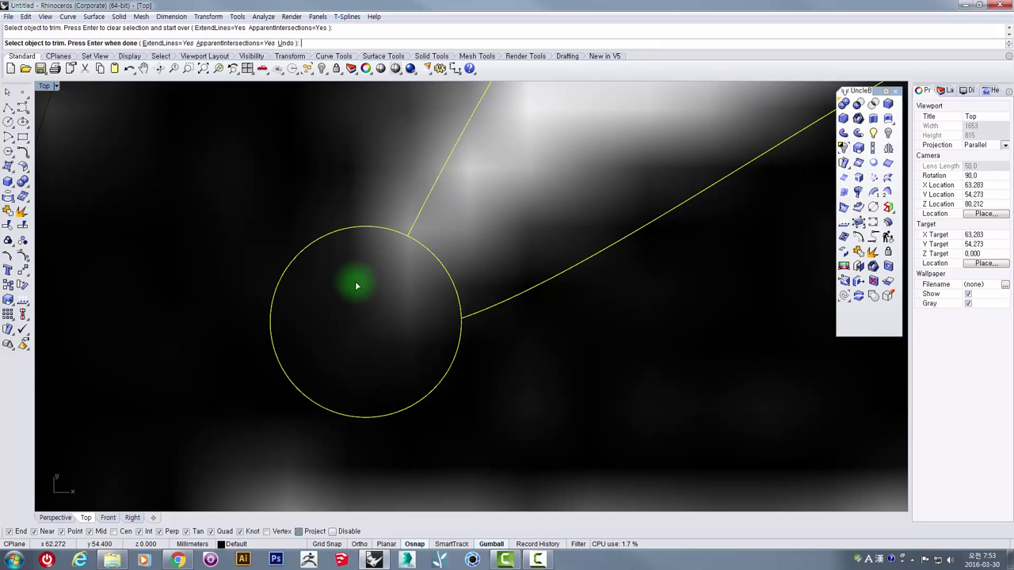
pyautogui.press('Return')
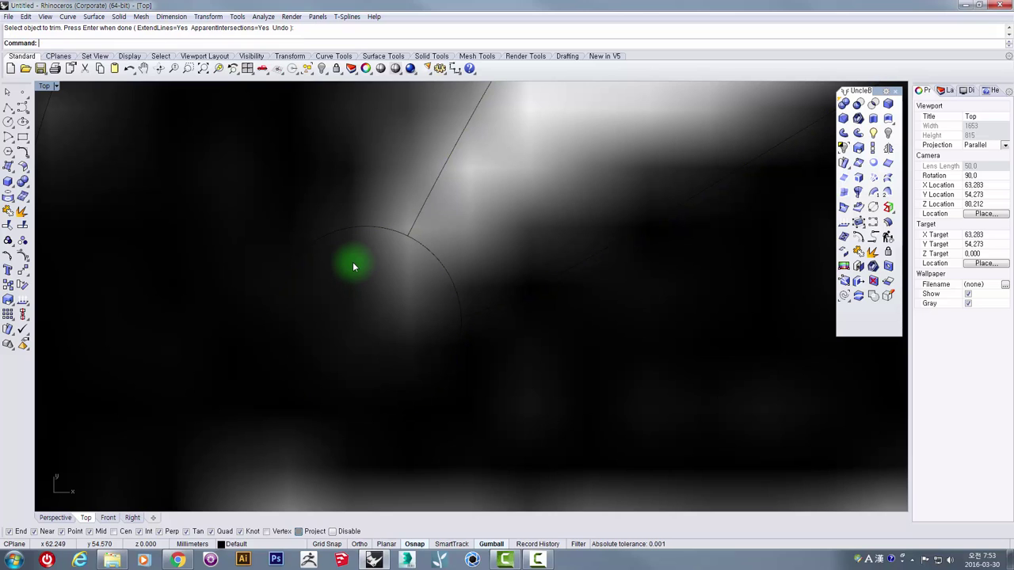
pyautogui.moveTo(331, 203); pyautogui.dragTo(323, 191)
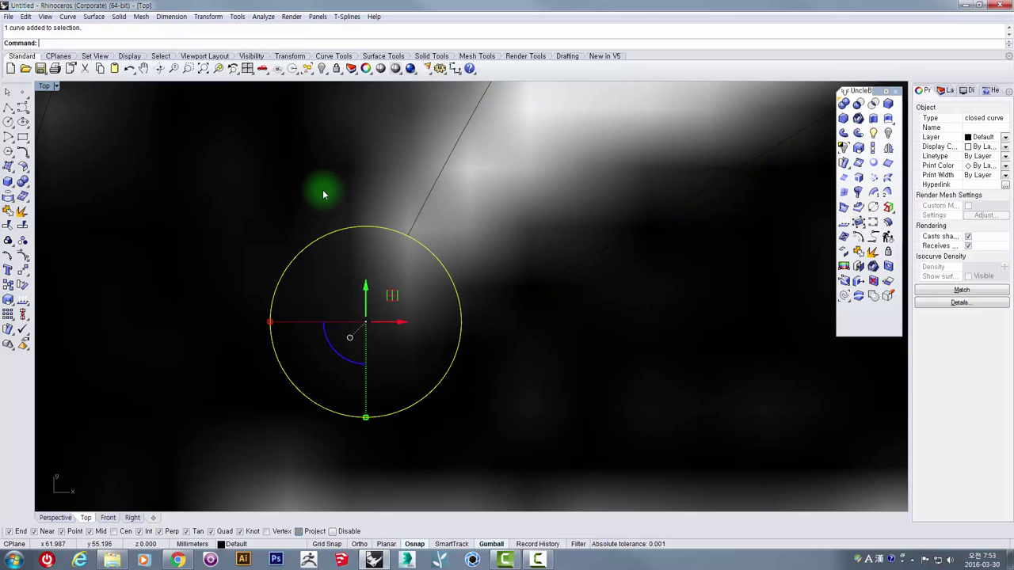
pyautogui.press('Delete')
# - Connect the central cell's two trimmed ends near the body with an arc blend
pyautogui.click(459, 217)
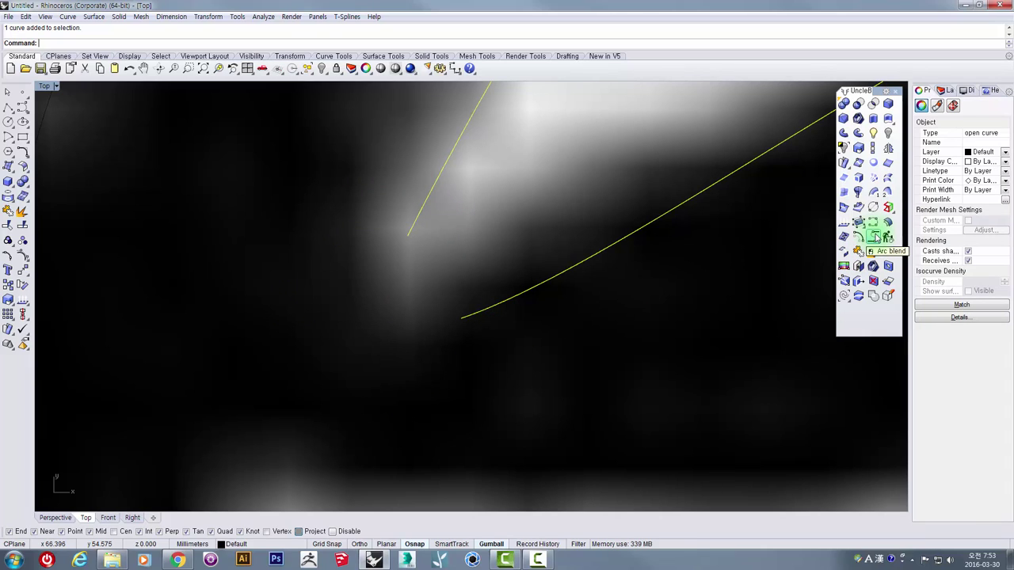
pyautogui.click(874, 236)
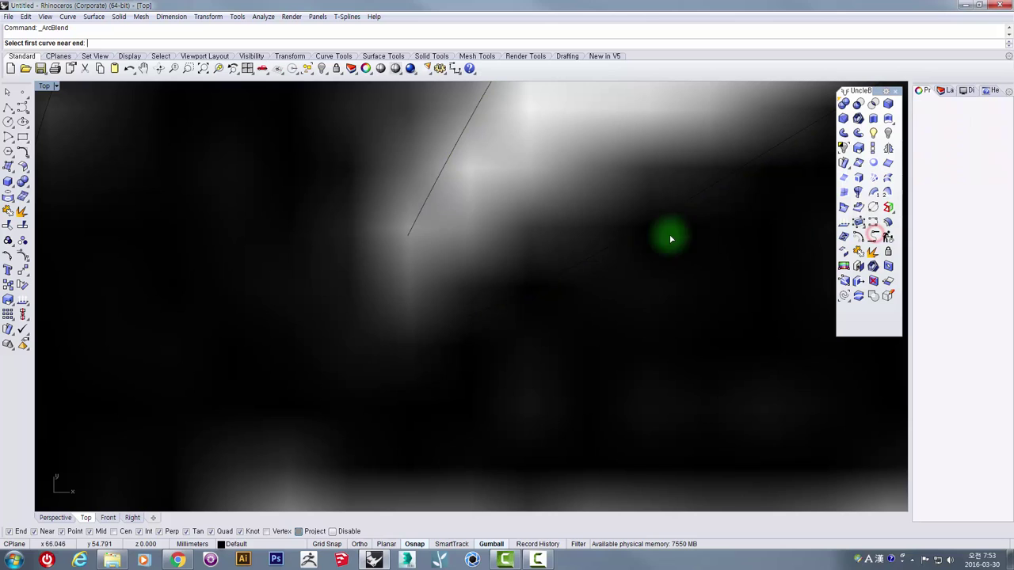
pyautogui.click(415, 228)
pyautogui.click(471, 317)
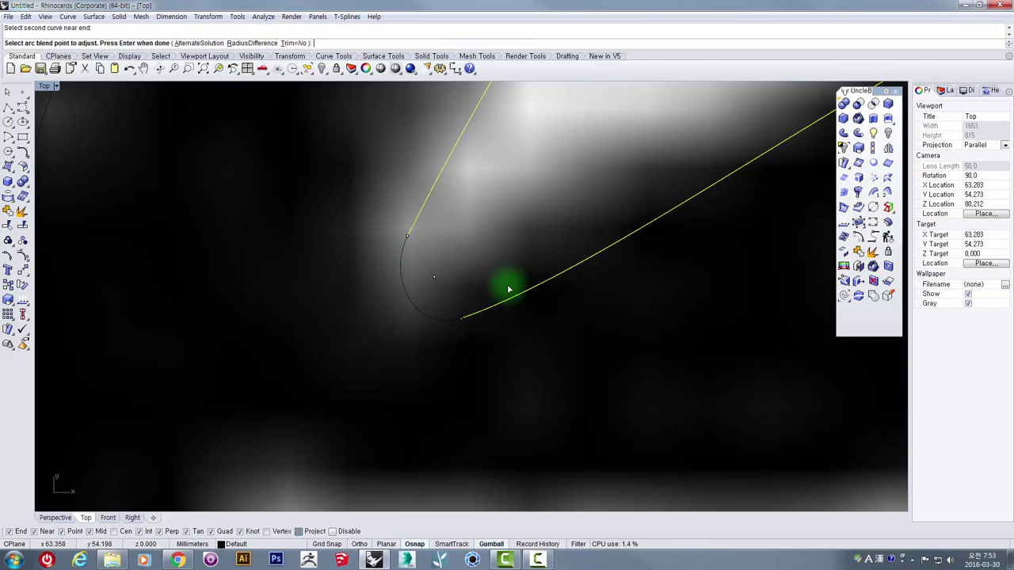
pyautogui.moveTo(491, 241); pyautogui.dragTo(425, 285, button='right')
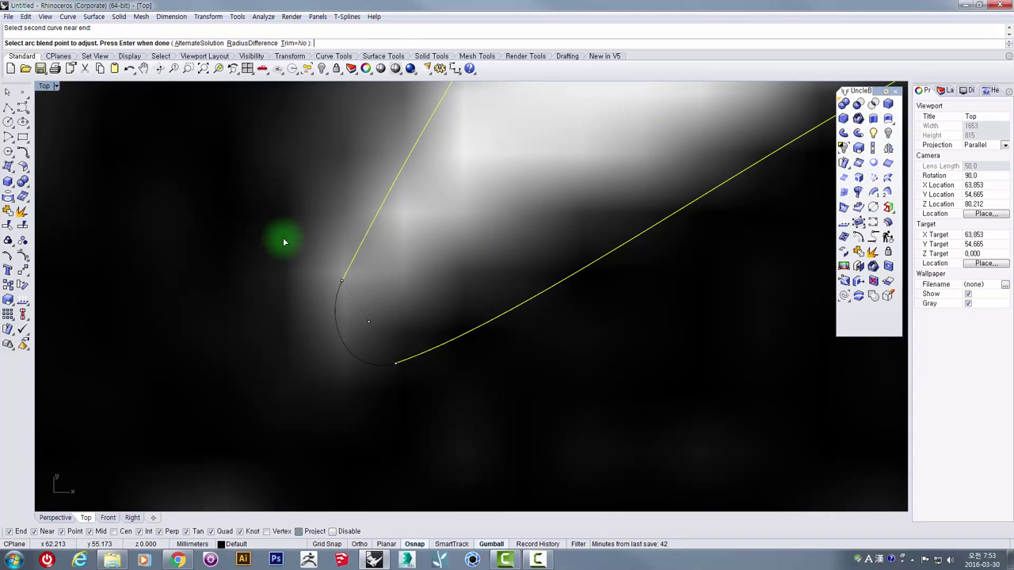
pyautogui.press('Return')
# - Join the new arc blend near the body with the central cell's curve into one closed curve
pyautogui.moveTo(308, 354); pyautogui.dragTo(307, 354)
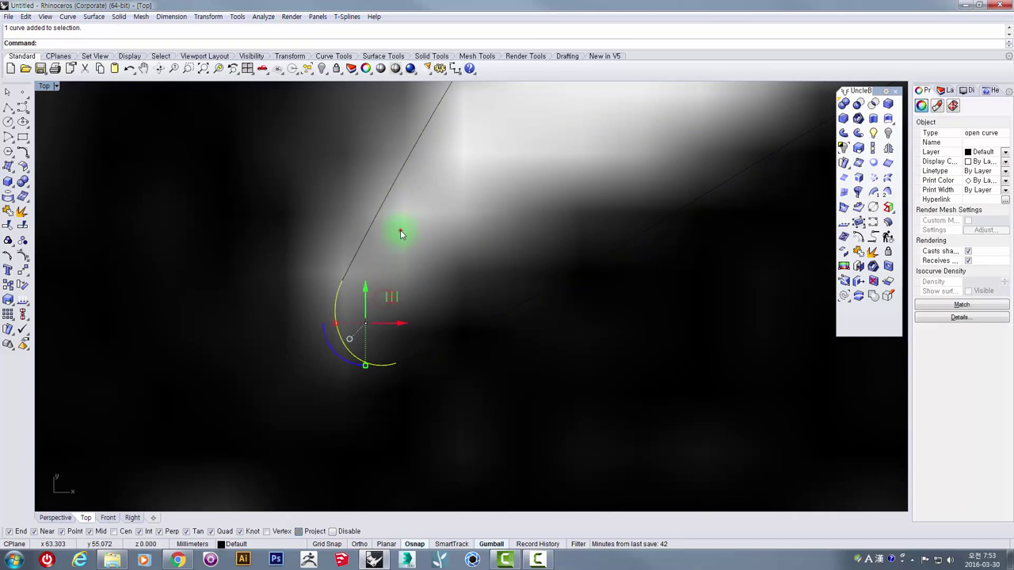
pyautogui.click(400, 230)
pyautogui.click(466, 347)
pyautogui.scroll(-6, 458, 381)
pyautogui.click(403, 366)
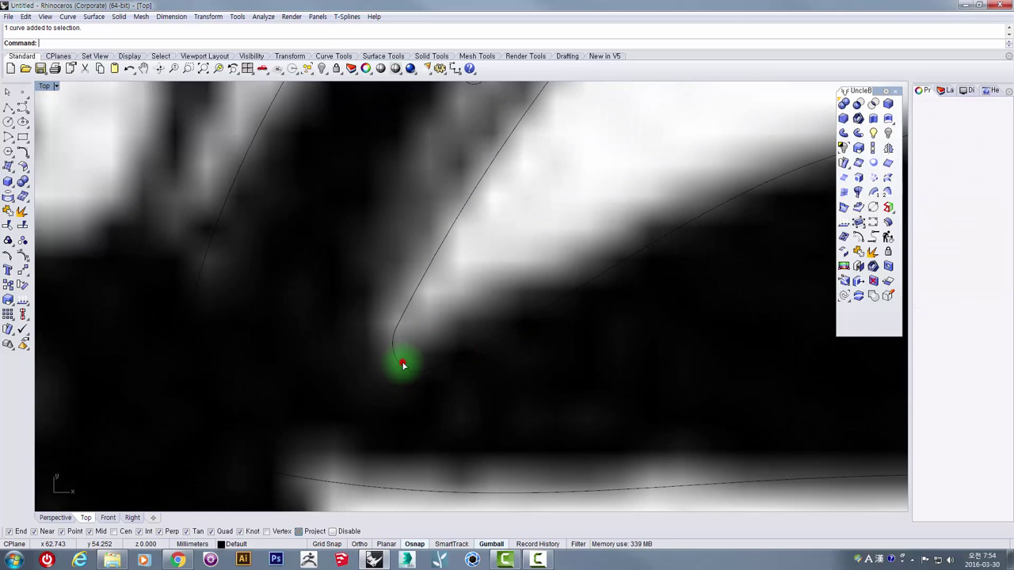
pyautogui.click(484, 398)
pyautogui.moveTo(530, 409); pyautogui.dragTo(344, 218)
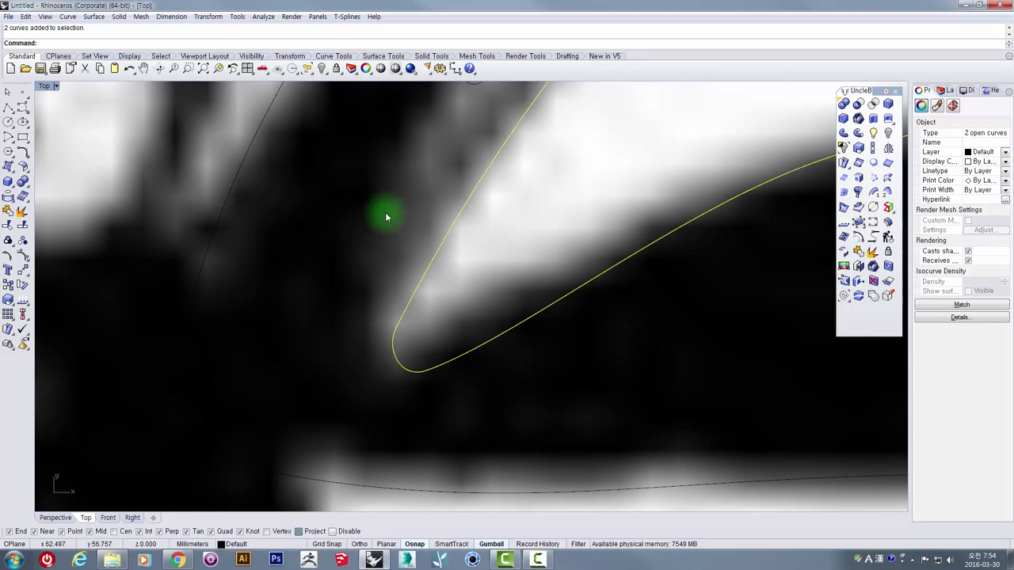
pyautogui.scroll(4, 396, 238)
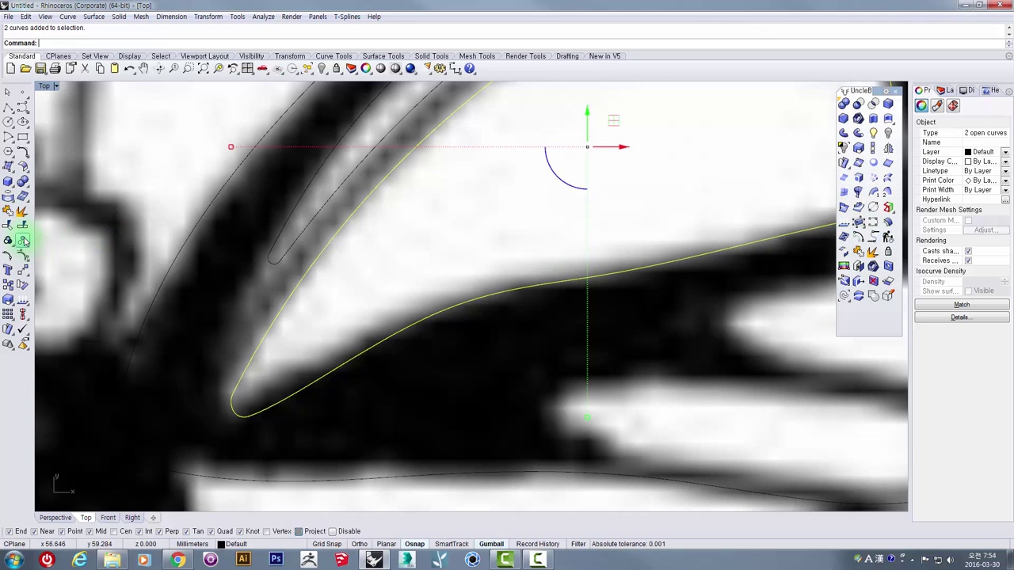
pyautogui.click(7, 211)
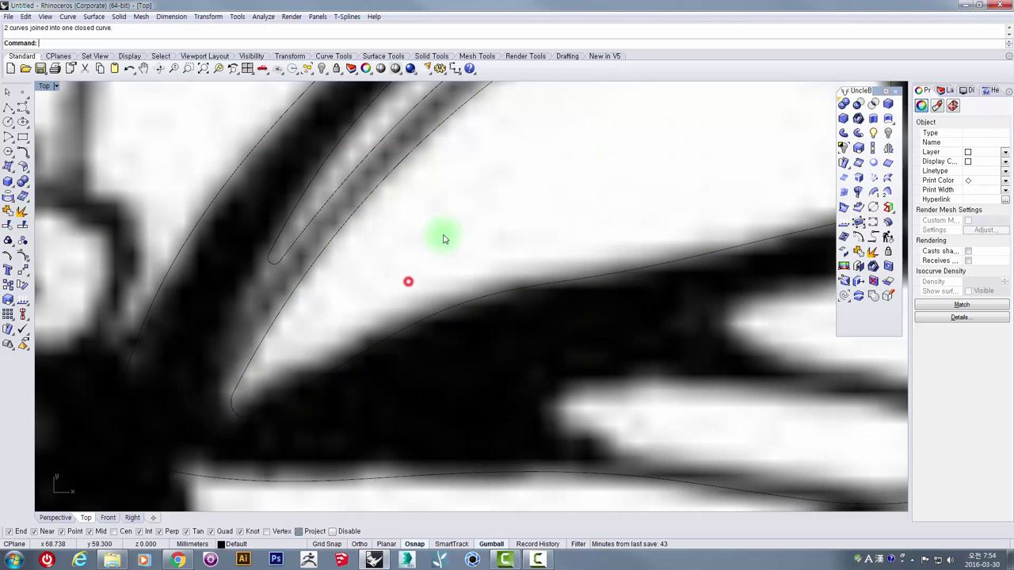
# - Check that the central cell and upper region are closed curves, and examine the untraced cells along the wing's outer edge
pyautogui.scroll(-3, 444, 233)
pyautogui.scroll(1, 425, 236)
pyautogui.click(473, 207)
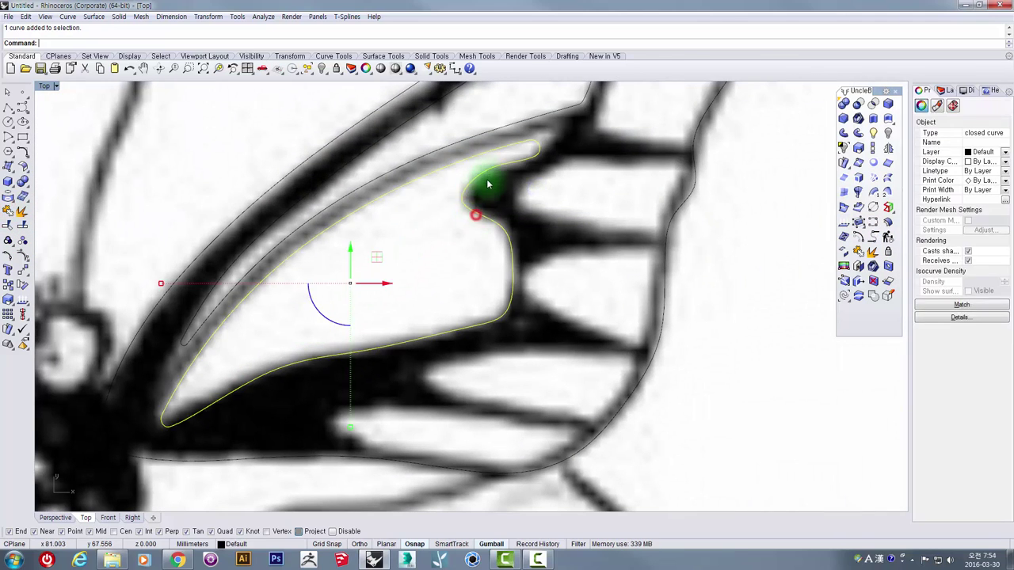
pyautogui.click(523, 121)
pyautogui.scroll(-2, 523, 121)
pyautogui.scroll(5, 396, 254)
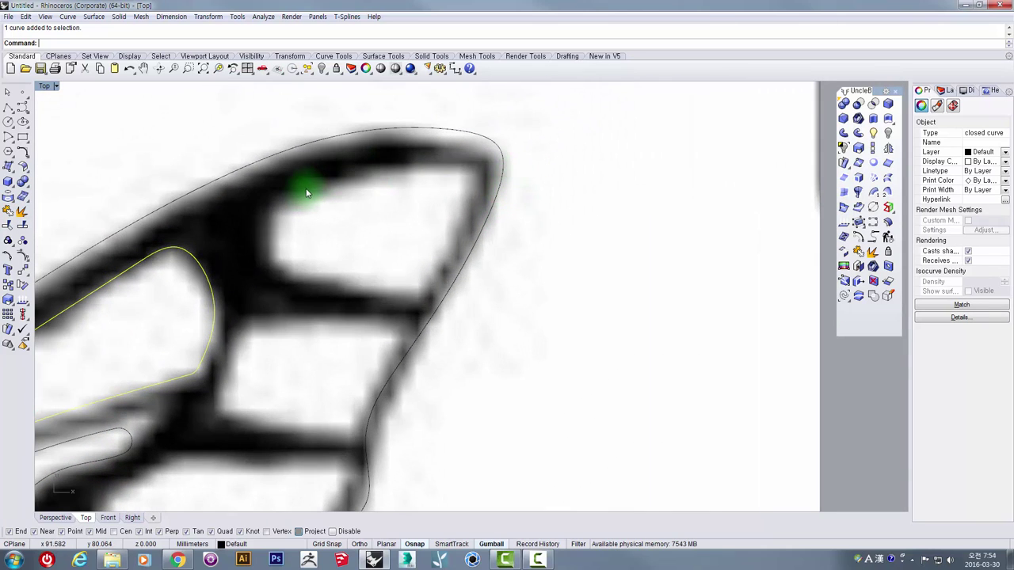
pyautogui.scroll(-2, 516, 292)
pyautogui.scroll(3, 345, 308)
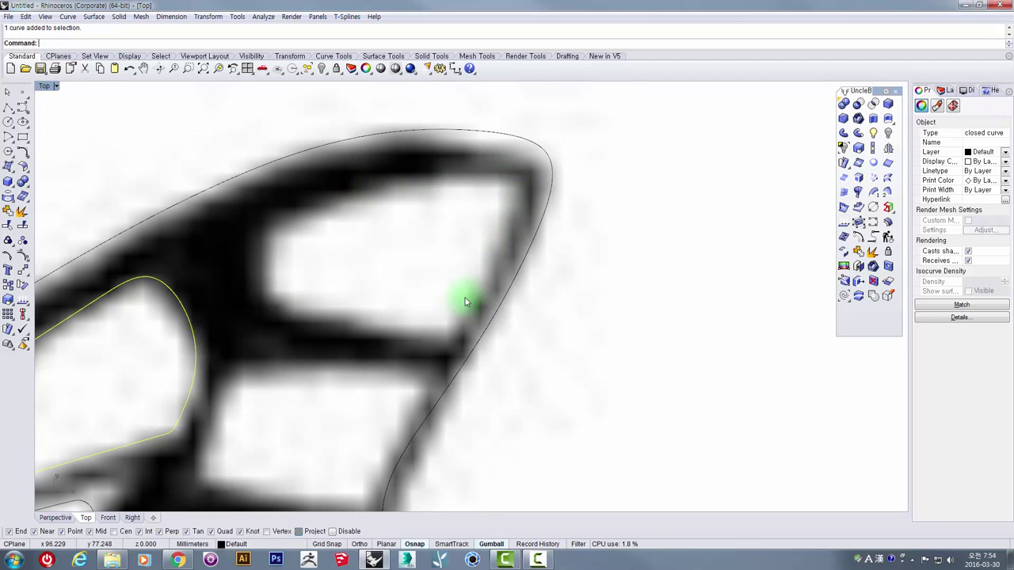
pyautogui.scroll(-2, 297, 275)
pyautogui.scroll(-1, 206, 261)
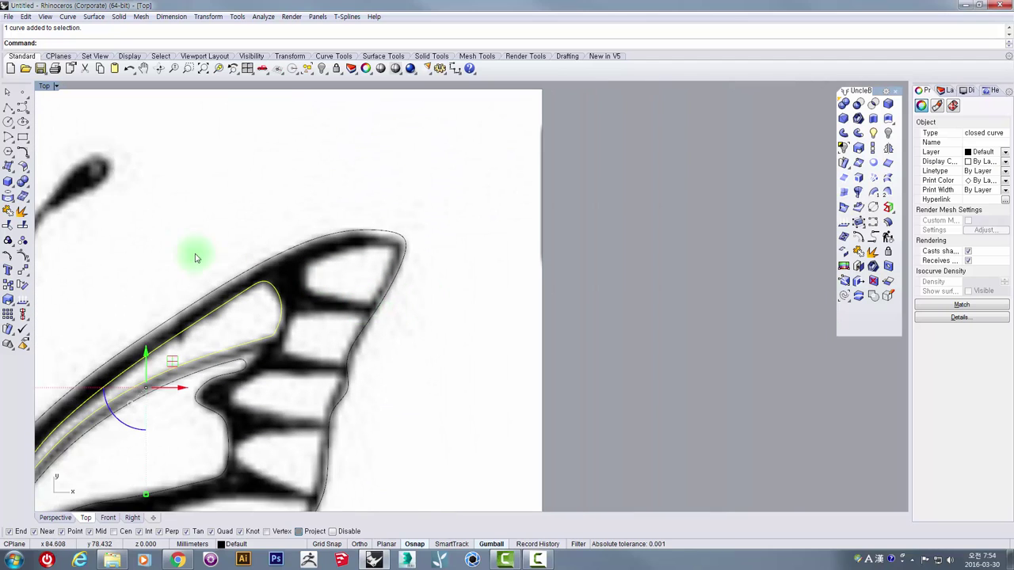
pyautogui.scroll(2, 355, 301)
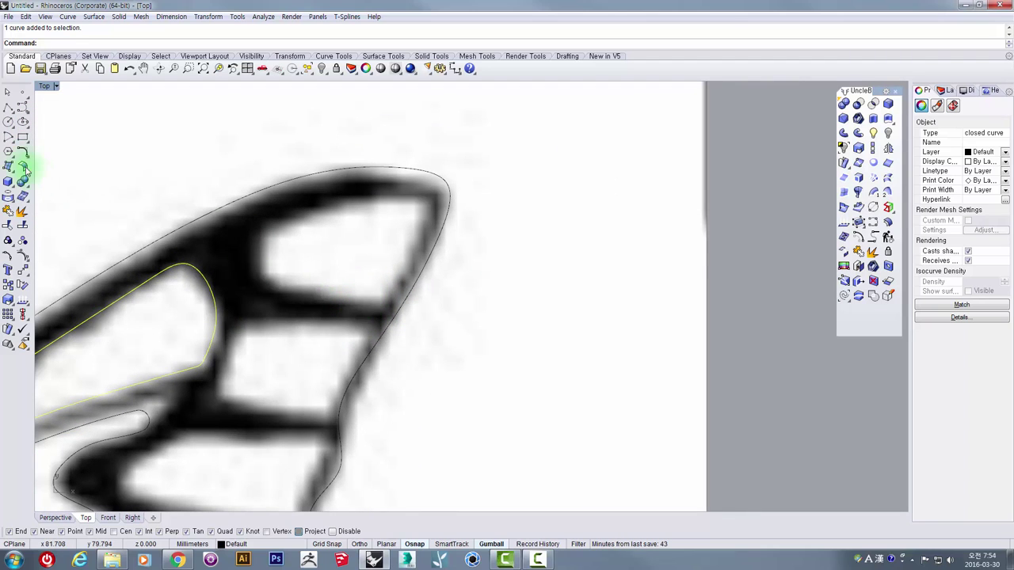
# - Offset the wing's outer outline inward by a distance of 1 mm with sharp corners
pyautogui.moveTo(521, 272); pyautogui.dragTo(389, 257)
pyautogui.scroll(-6, 388, 261)
pyautogui.moveTo(385, 315); pyautogui.dragTo(460, 198, button='right')
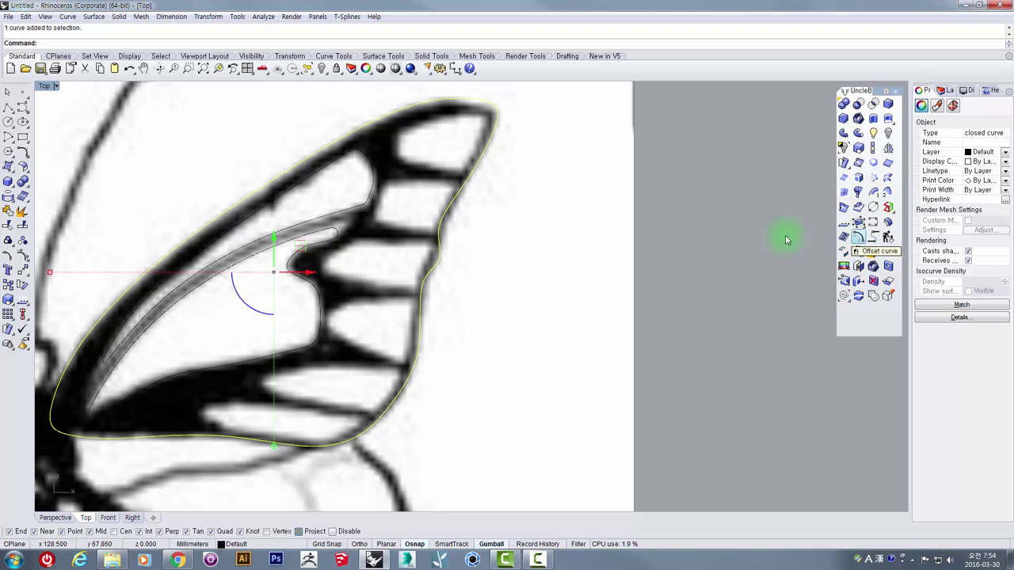
pyautogui.click(559, 195)
pyautogui.moveTo(530, 193); pyautogui.dragTo(473, 147)
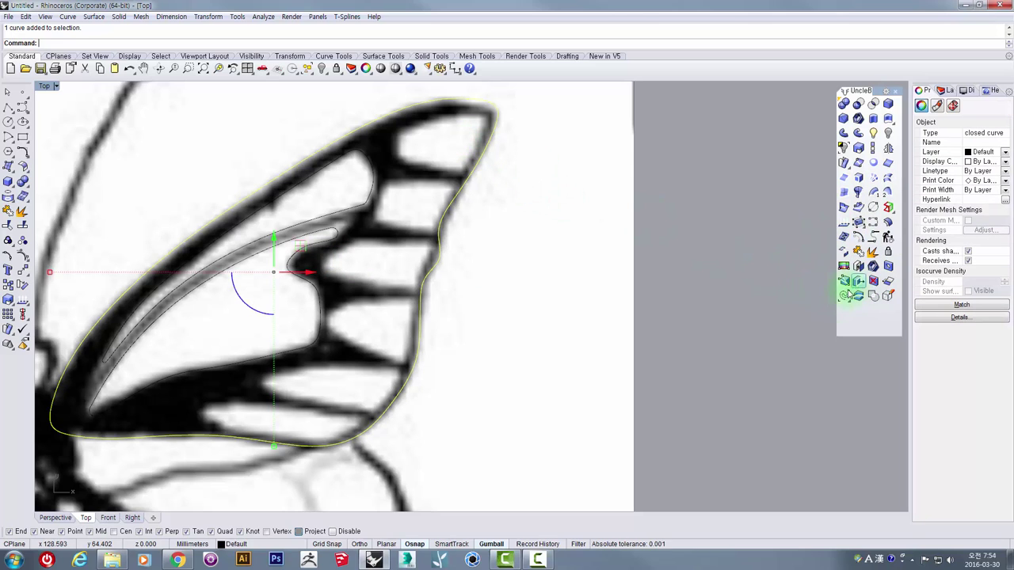
pyautogui.click(862, 242)
pyautogui.scroll(3, 411, 181)
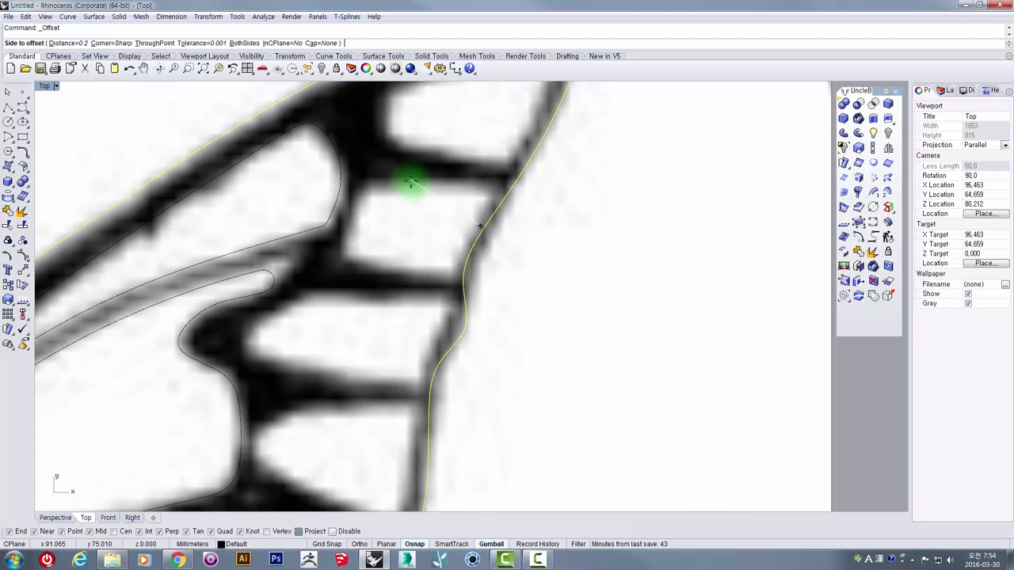
pyautogui.scroll(2, 411, 181)
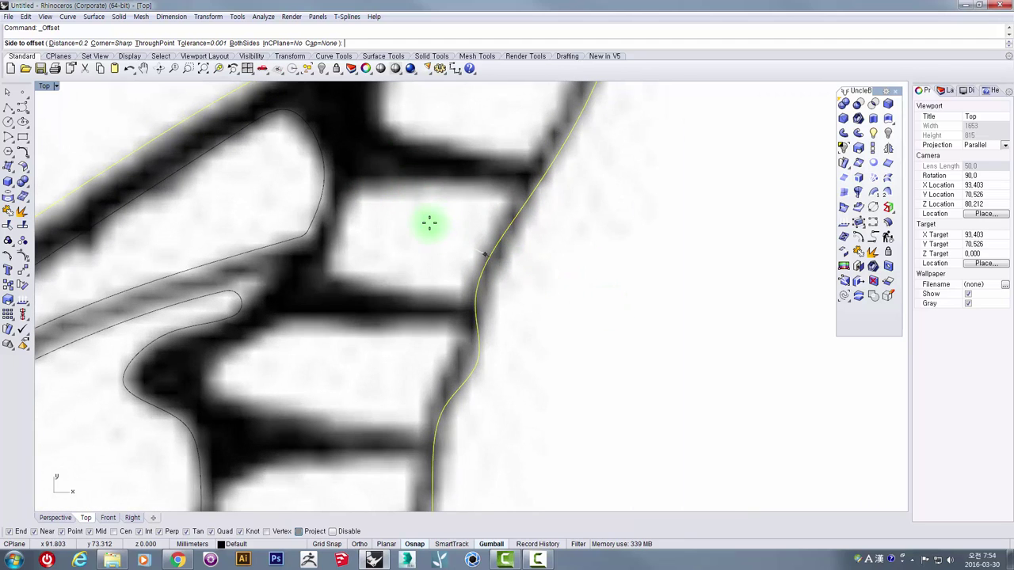
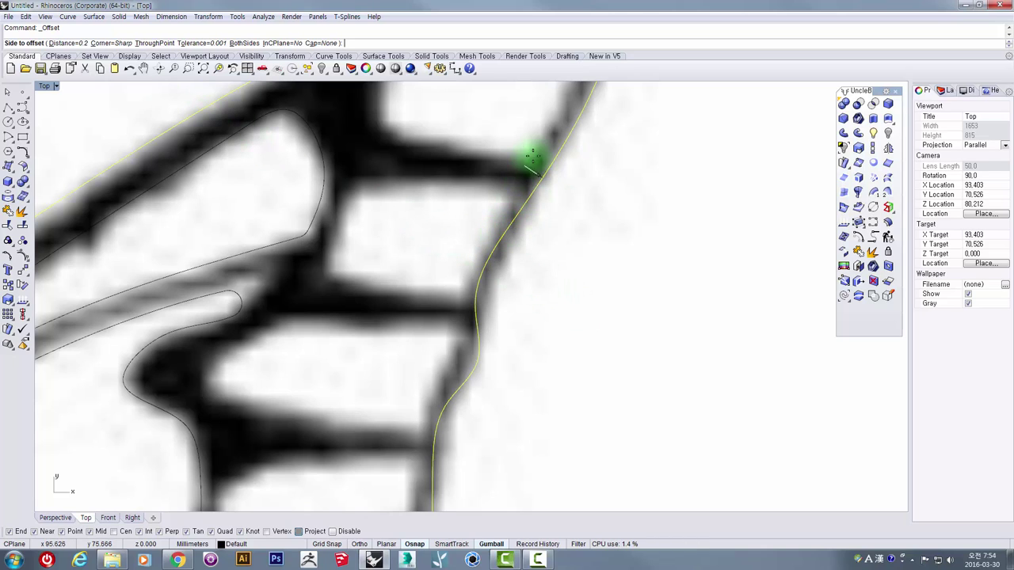
pyautogui.click(76, 43)
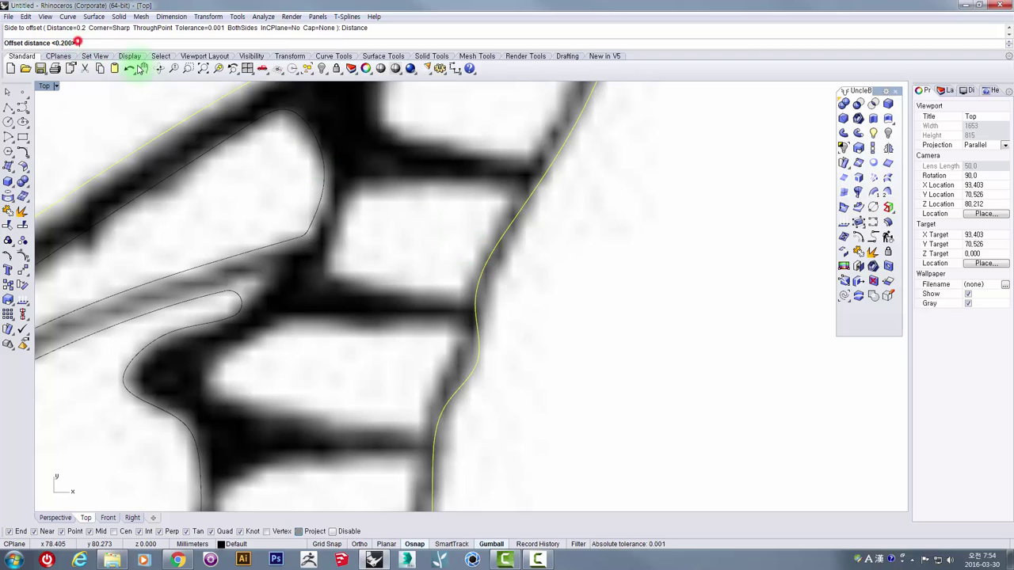
pyautogui.write('1')
pyautogui.press('Return')
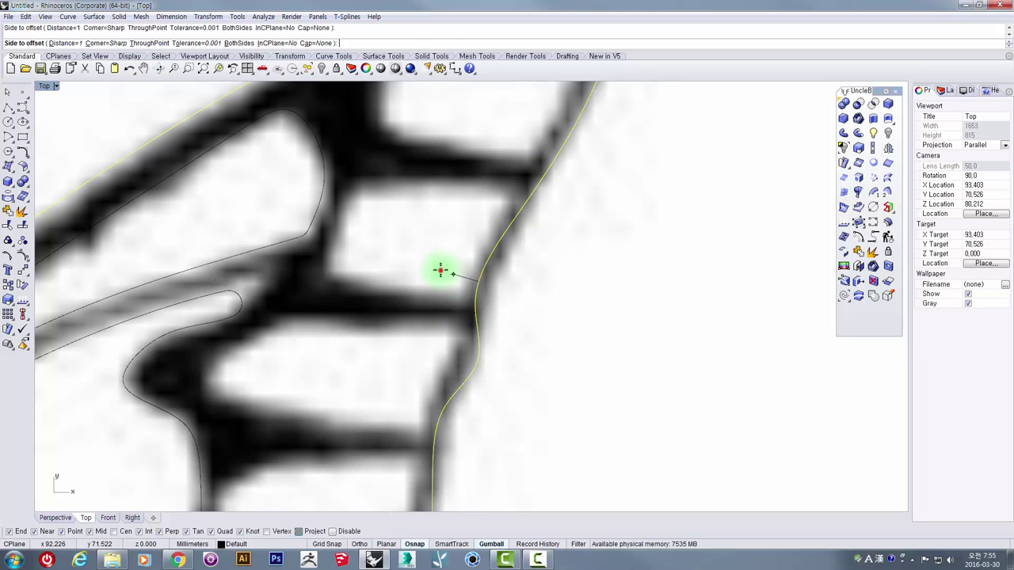
pyautogui.click(441, 270)
pyautogui.click(461, 251)
pyautogui.scroll(-2, 511, 202)
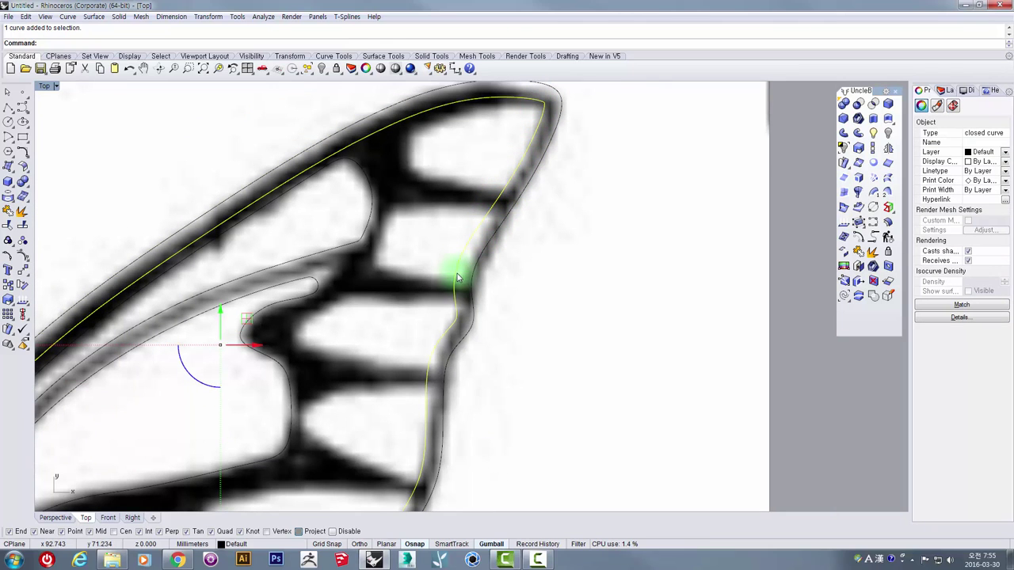
pyautogui.scroll(-8, 413, 407)
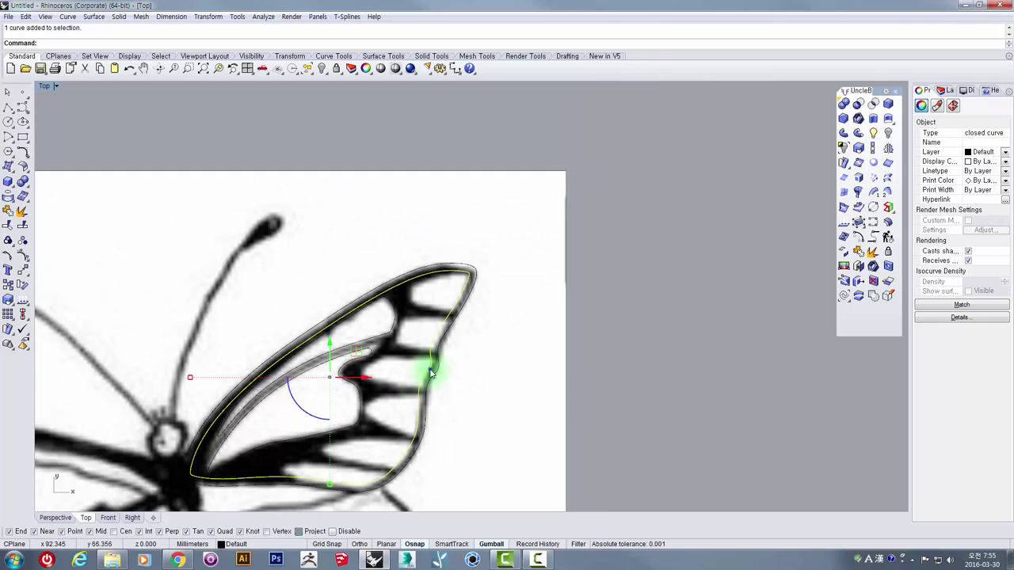
# - Draw an open interpolated curve around the wing-tip cell, with both ends extending past the wing's outer edge
pyautogui.moveTo(430, 369); pyautogui.dragTo(435, 329, button='right')
pyautogui.click(480, 282)
pyautogui.scroll(11, 476, 266)
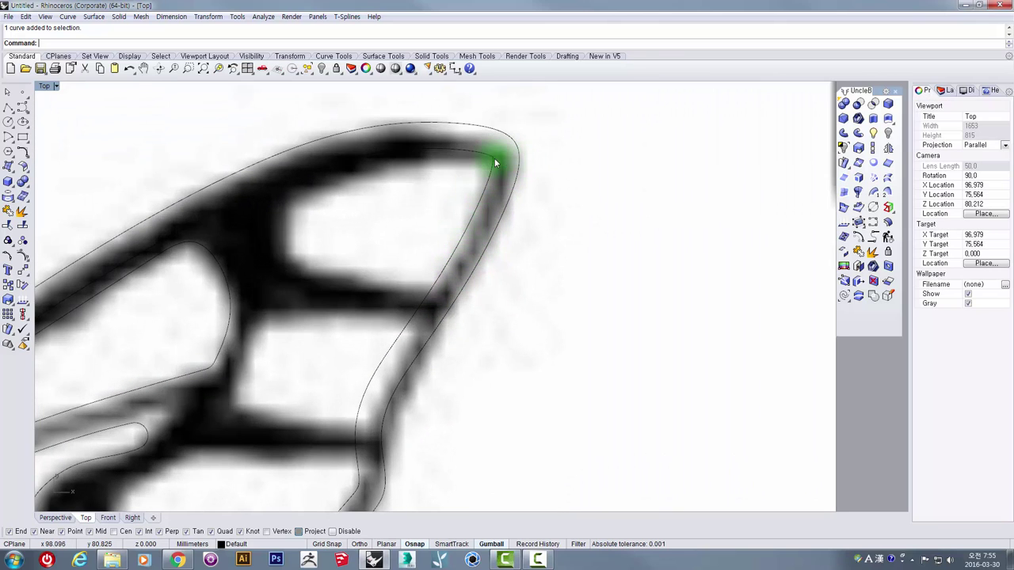
pyautogui.click(22, 107)
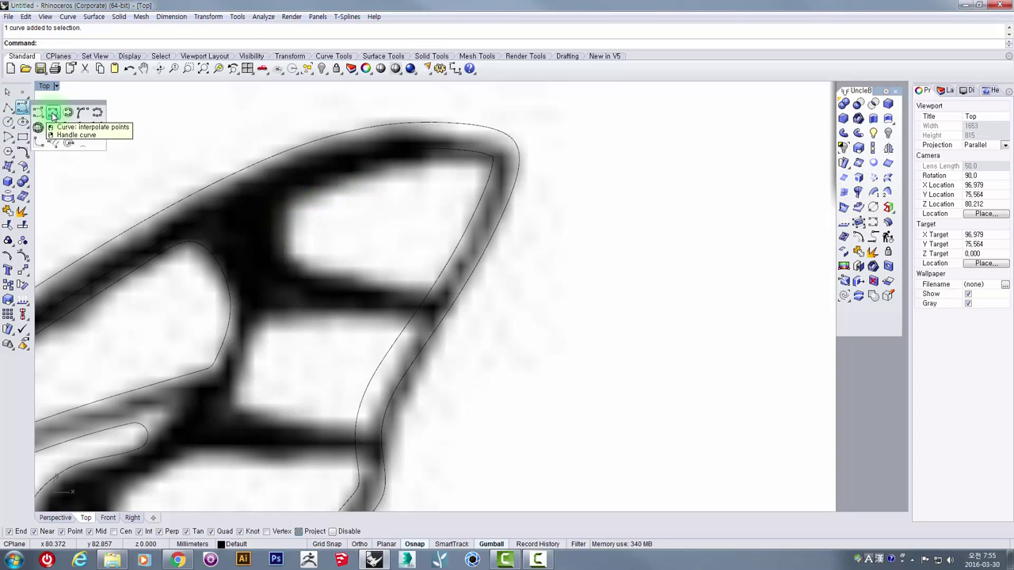
pyautogui.click(52, 116)
pyautogui.click(546, 167)
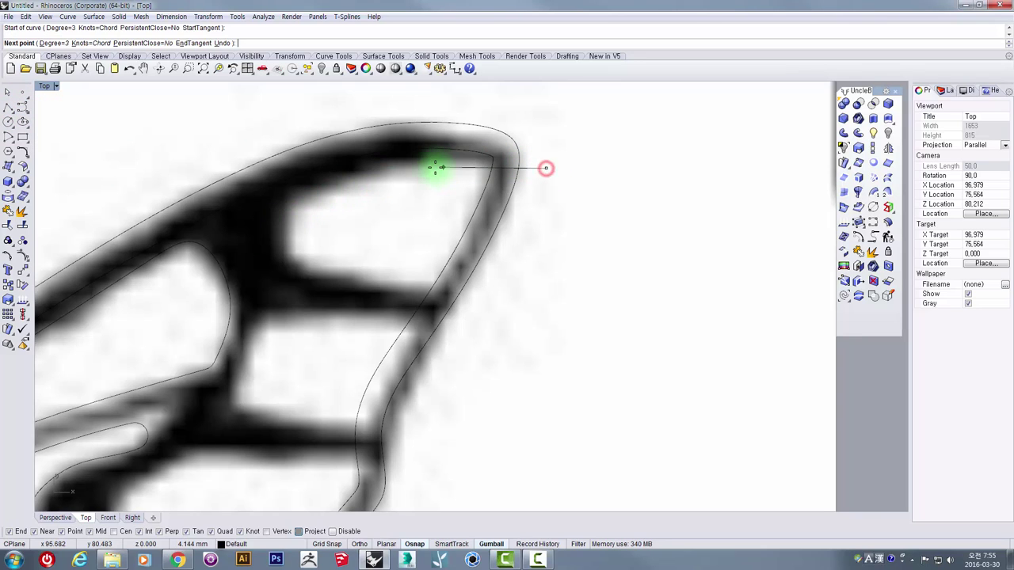
pyautogui.click(428, 168)
pyautogui.click(290, 207)
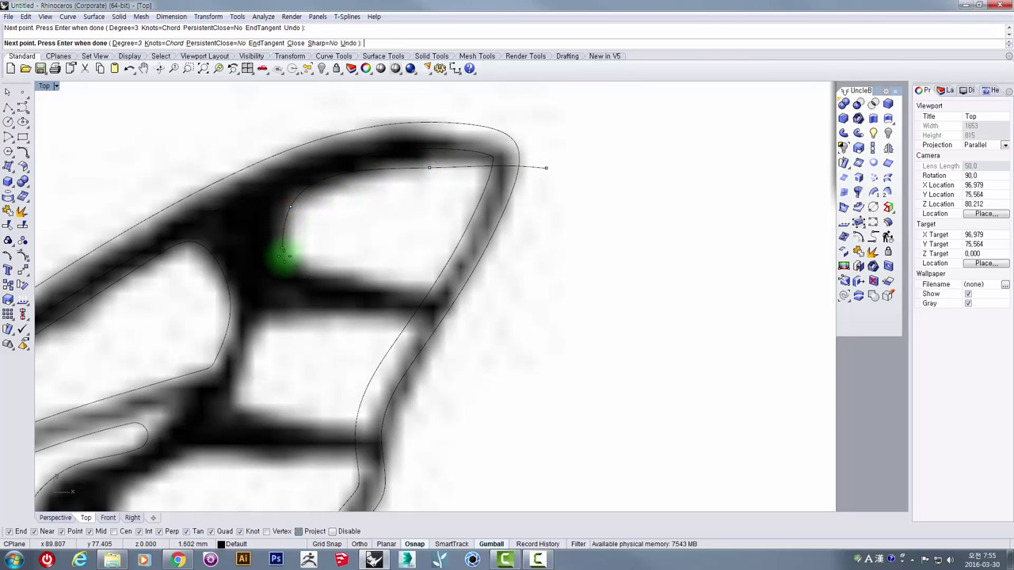
pyautogui.click(283, 257)
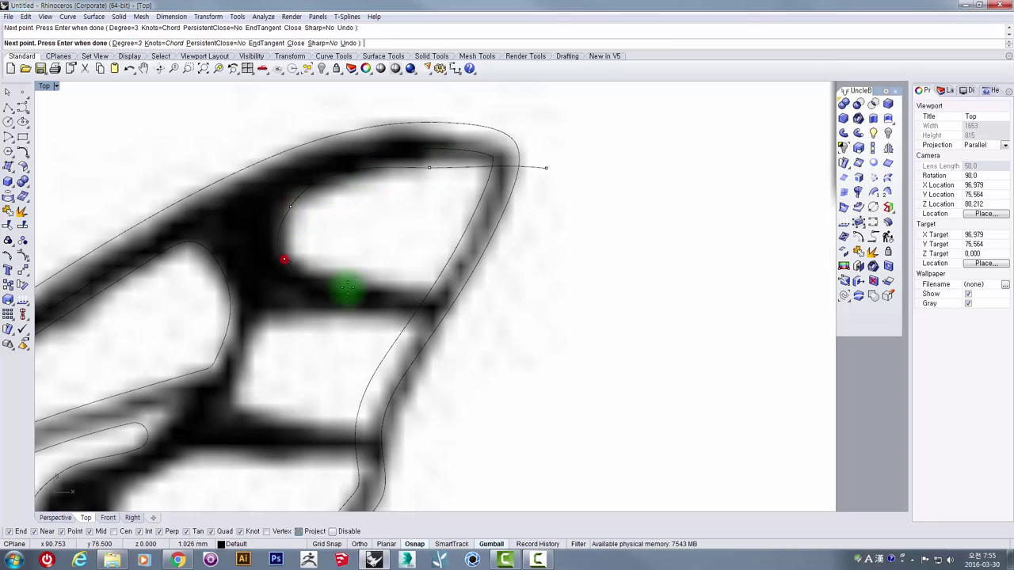
pyautogui.click(389, 284)
pyautogui.click(563, 298)
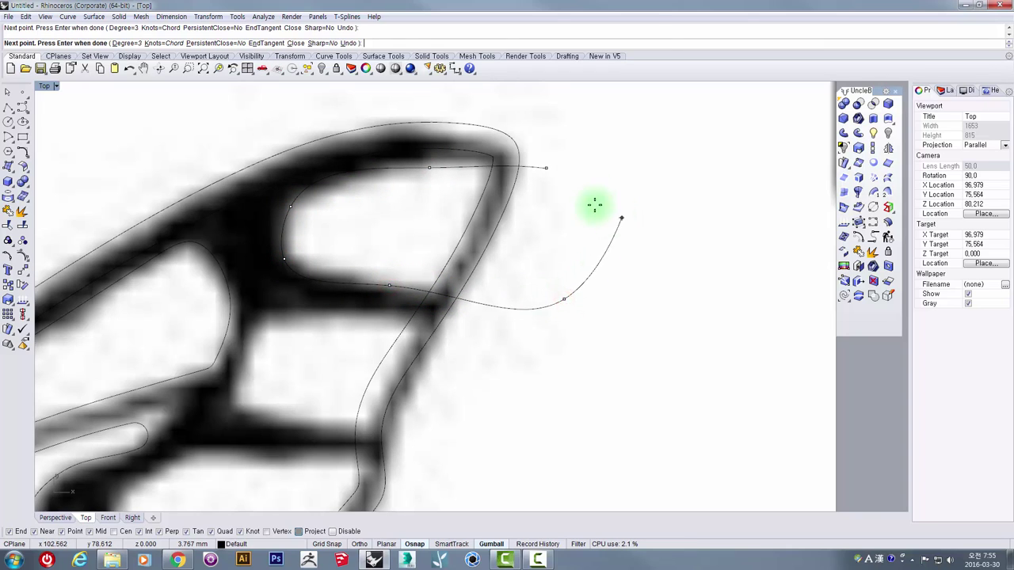
pyautogui.rightClick(607, 164)
# - Adjust the wing-tip cell curve's control points so it follows the cell's border in the reference image, and hide the points
pyautogui.click(404, 168)
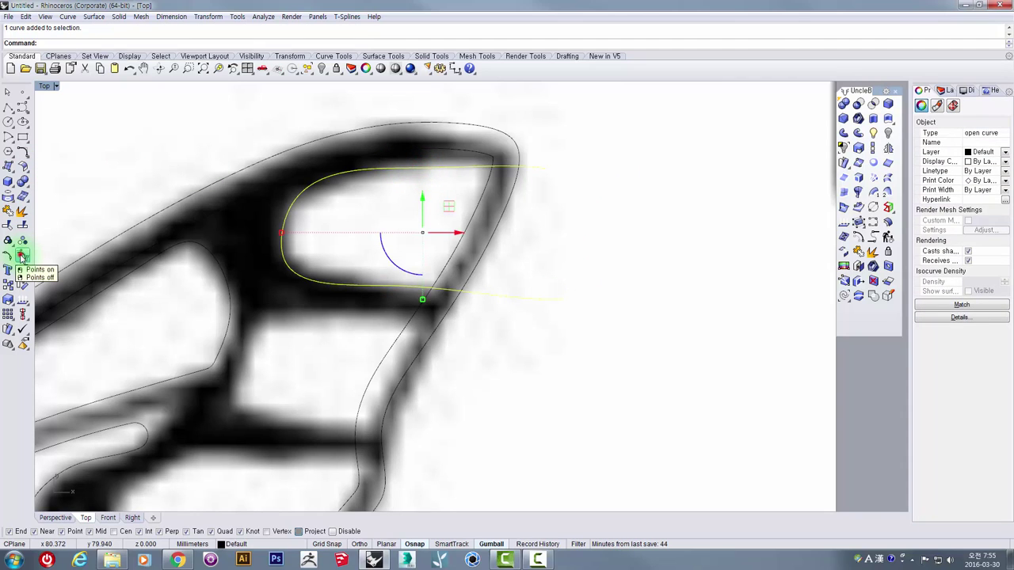
pyautogui.click(22, 256)
pyautogui.moveTo(316, 145); pyautogui.dragTo(544, 166)
pyautogui.click(545, 165)
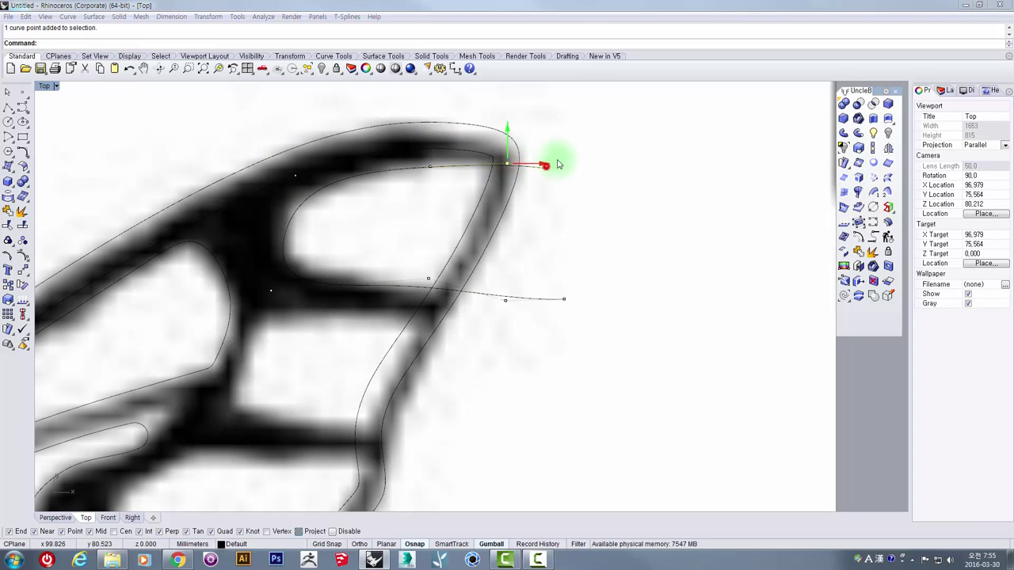
pyautogui.moveTo(257, 281); pyautogui.dragTo(287, 253)
pyautogui.moveTo(411, 262); pyautogui.dragTo(439, 291)
pyautogui.moveTo(454, 253); pyautogui.dragTo(458, 255)
pyautogui.click(521, 338)
pyautogui.moveTo(523, 239); pyautogui.dragTo(524, 263, button='right')
pyautogui.press('Escape')
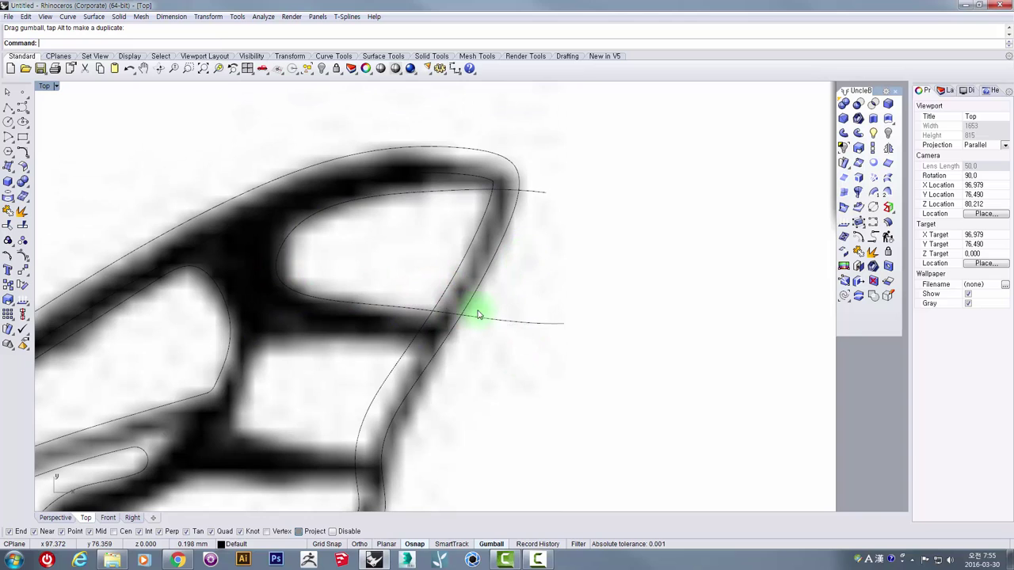
# - Create a closed wing-tip cell region from the cell curve and the inner offset outline with Curve Boolean, keeping the input curves
pyautogui.moveTo(476, 308); pyautogui.dragTo(361, 250, button='right')
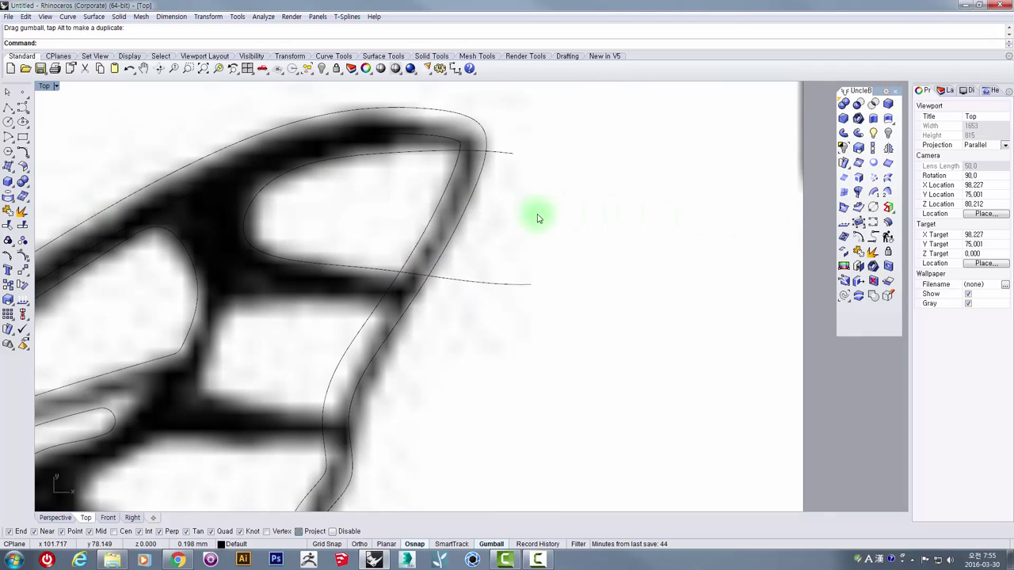
pyautogui.click(331, 157)
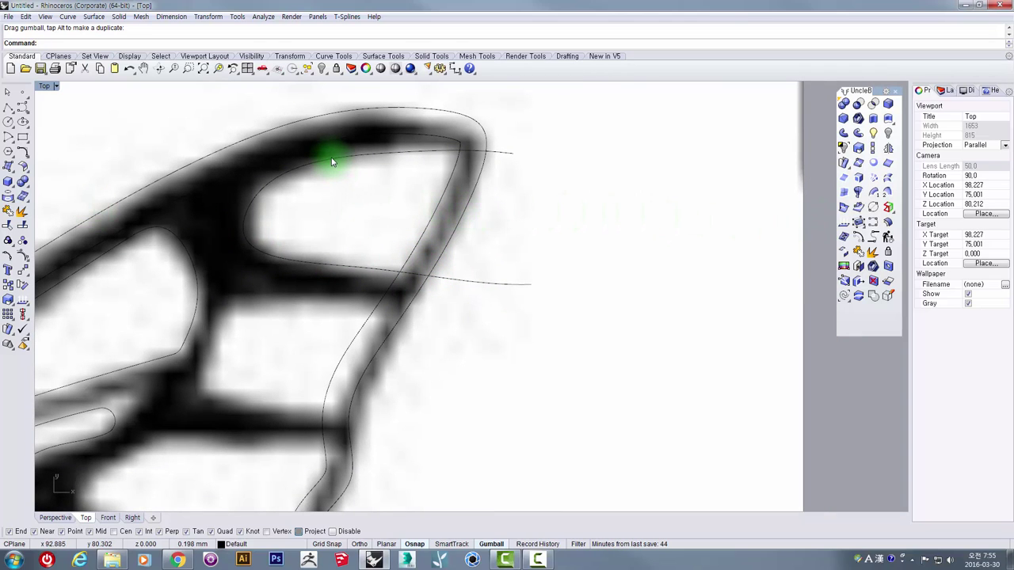
pyautogui.keyDown('shift'); pyautogui.click(447, 183); pyautogui.keyUp('shift')
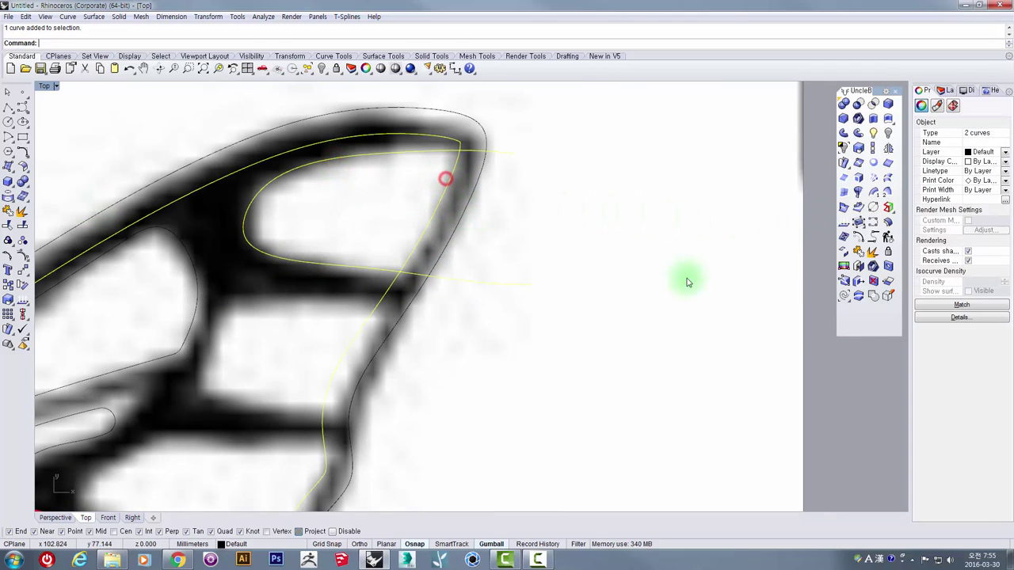
pyautogui.click(876, 297)
pyautogui.click(362, 213)
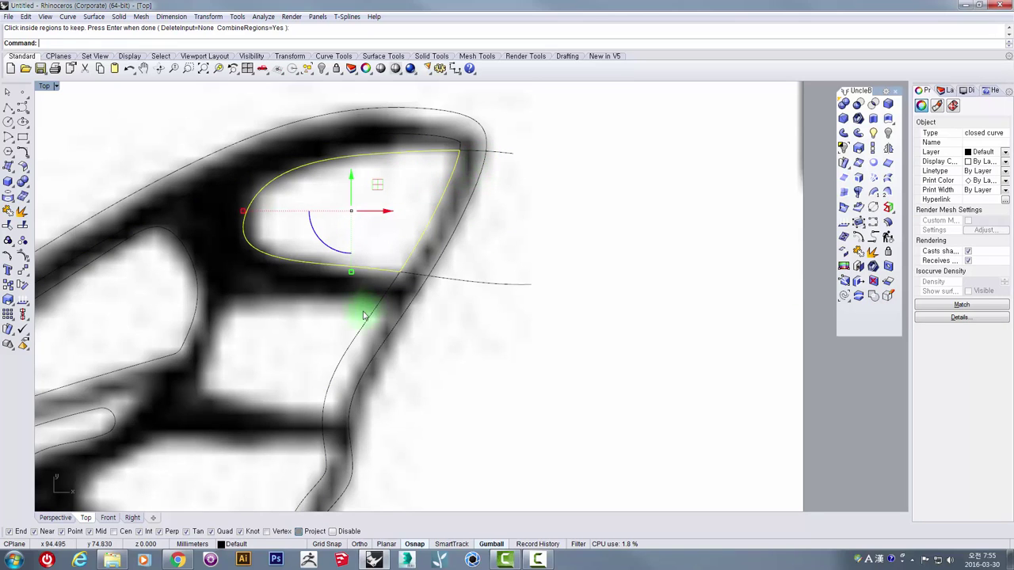
# - Draw an open interpolated curve around the cell directly below the wing-tip cell, with both ends extending past the wing's outer edge
pyautogui.moveTo(364, 315); pyautogui.dragTo(379, 218, button='right')
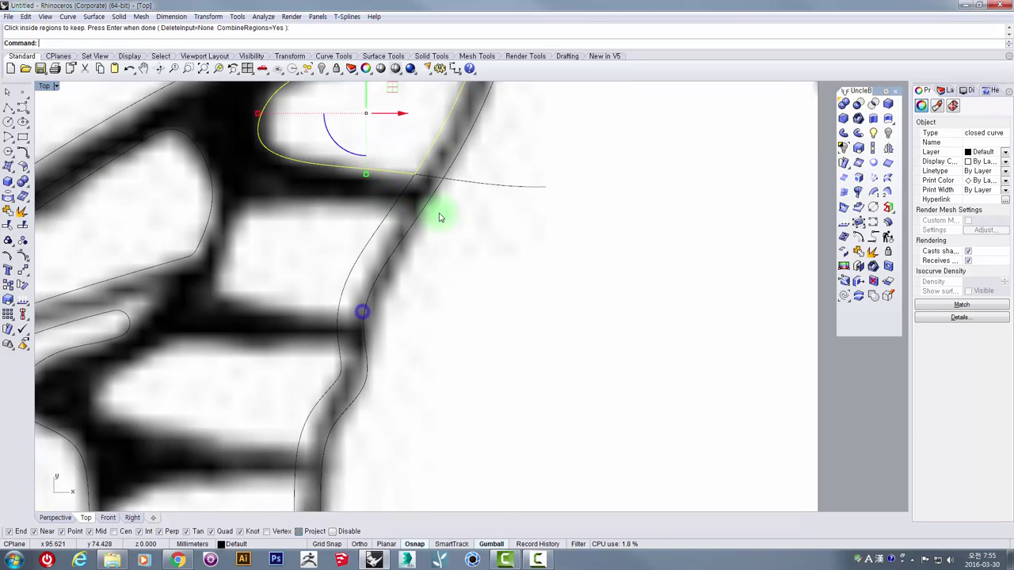
pyautogui.click(22, 113)
pyautogui.click(55, 107)
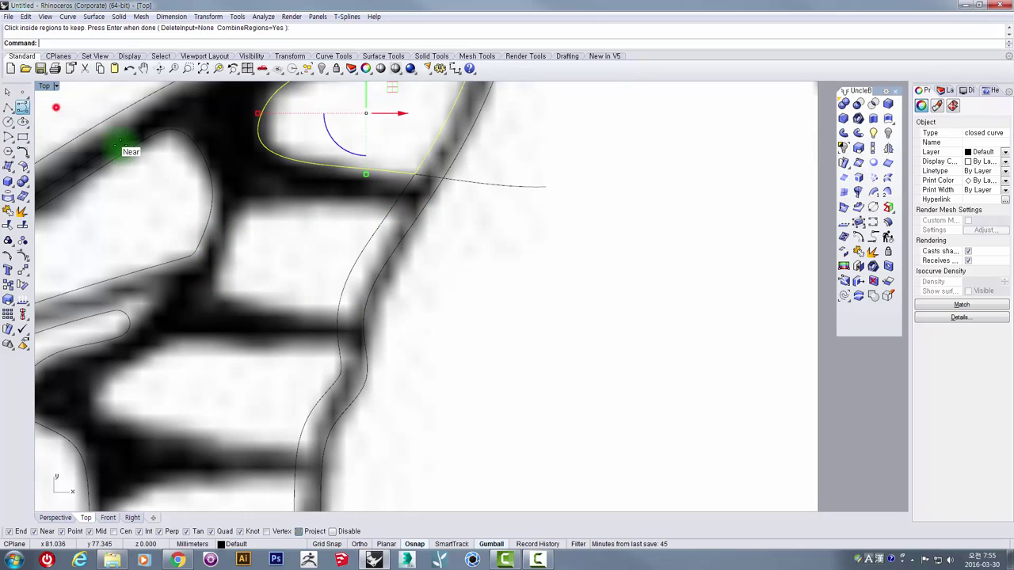
pyautogui.click(465, 219)
pyautogui.click(303, 216)
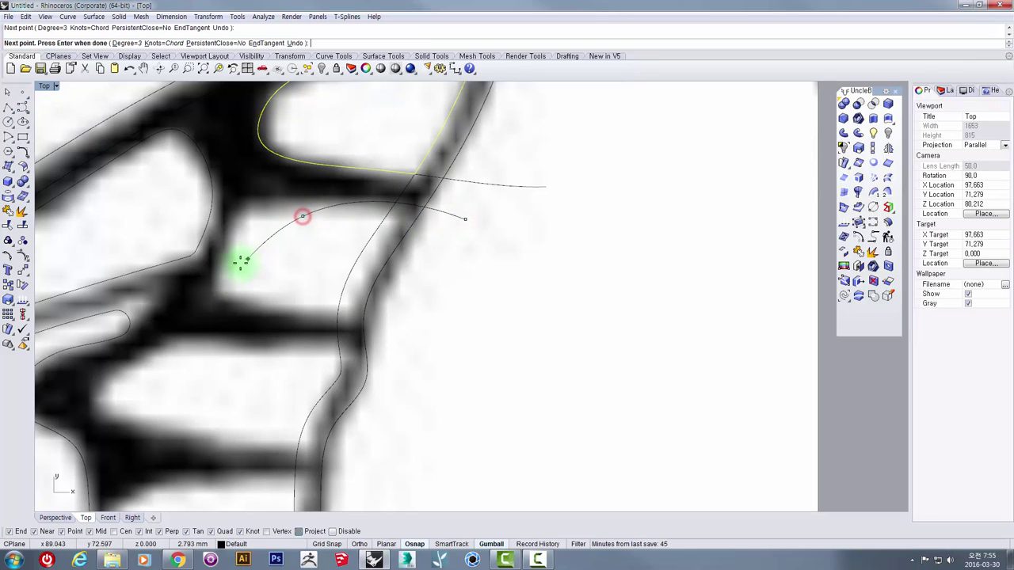
pyautogui.click(235, 232)
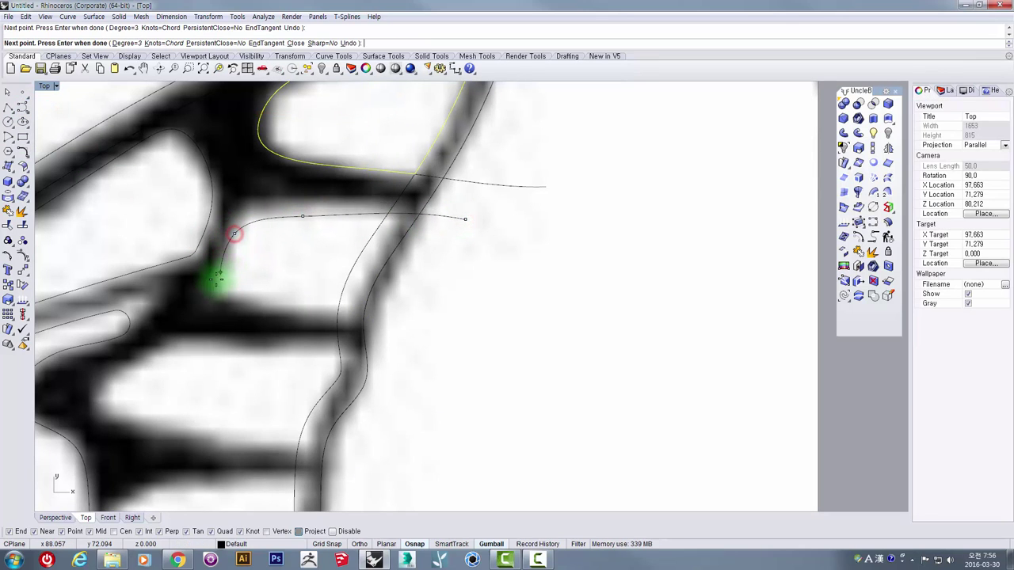
pyautogui.click(211, 288)
pyautogui.click(261, 307)
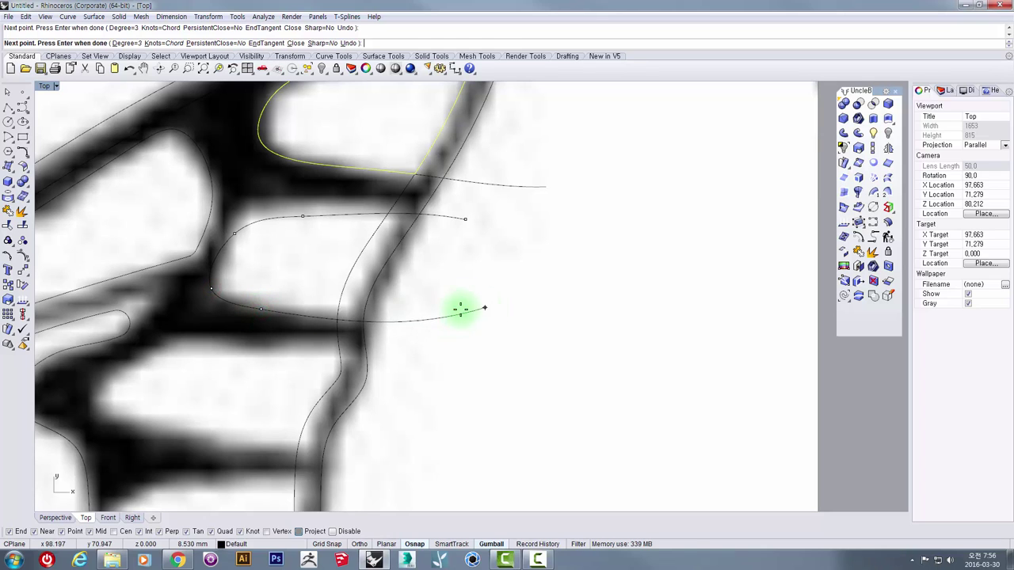
pyautogui.click(430, 296)
pyautogui.rightClick(496, 296)
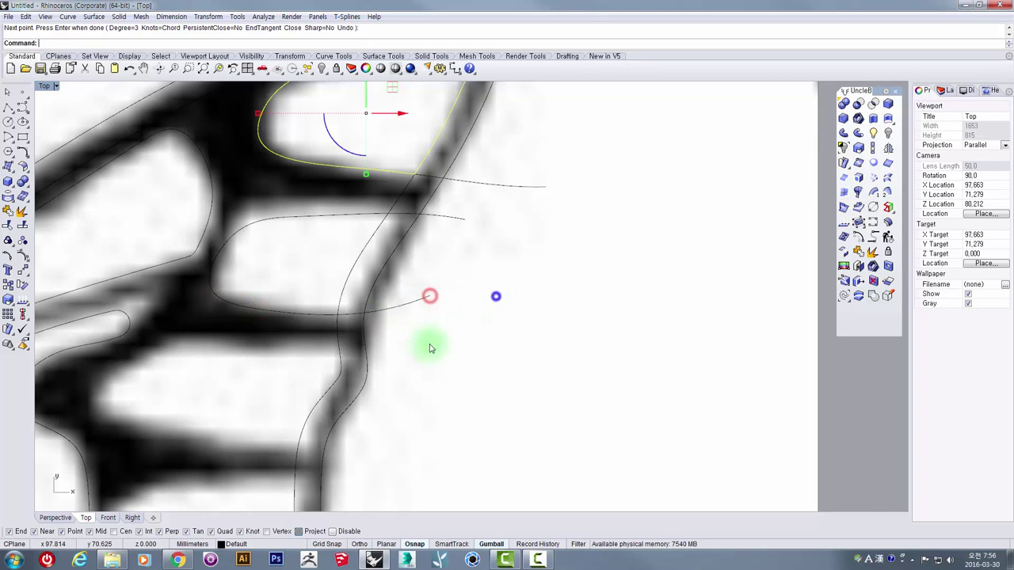
# - Draw an open interpolated curve around the third outer-edge cell from the wing tip, running both ends beyond the outer outline
pyautogui.moveTo(419, 353); pyautogui.dragTo(476, 290, button='right')
pyautogui.rightClick(478, 289)
pyautogui.click(476, 286)
pyautogui.click(363, 283)
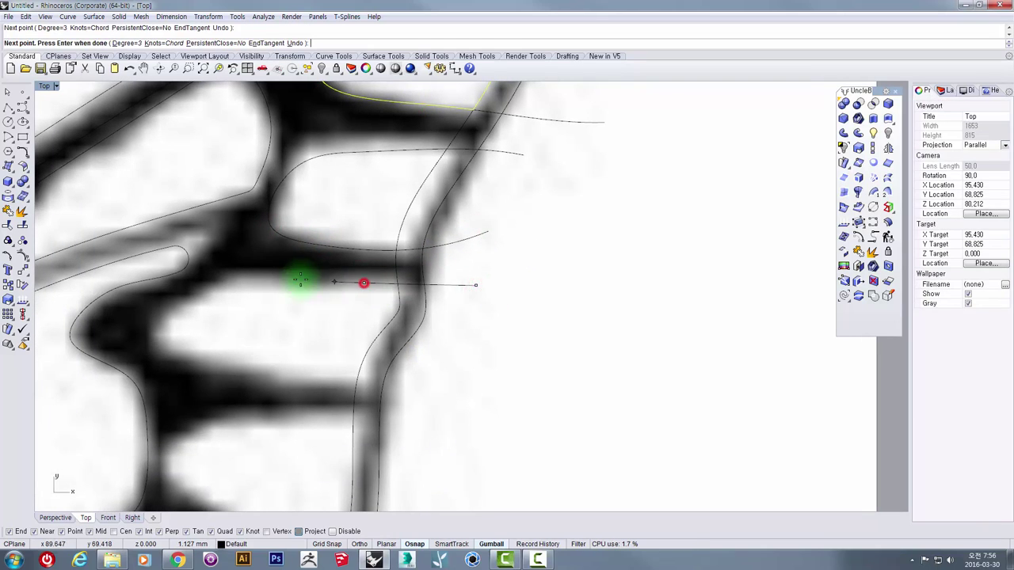
pyautogui.click(276, 279)
pyautogui.click(222, 292)
pyautogui.click(160, 333)
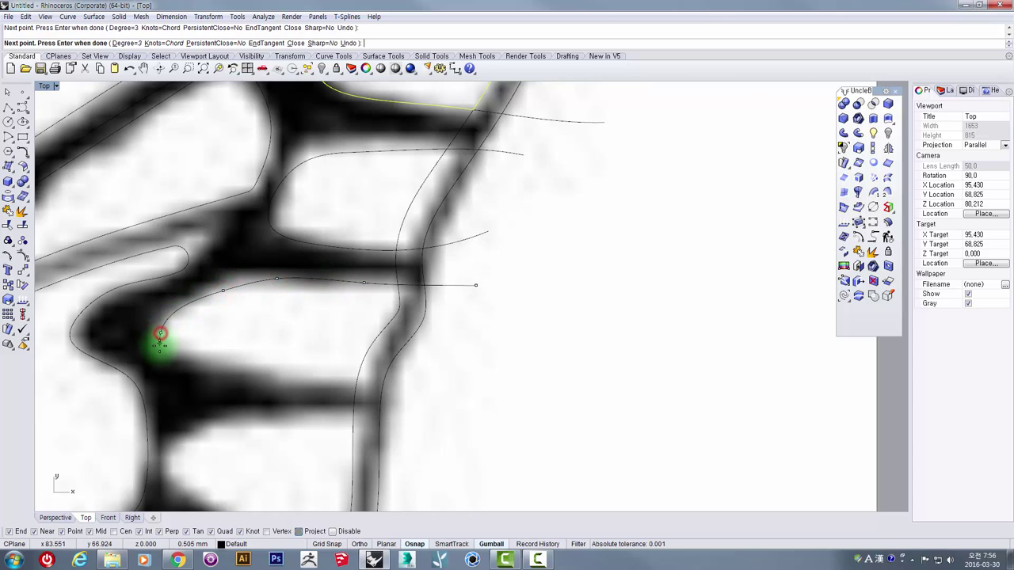
pyautogui.click(204, 365)
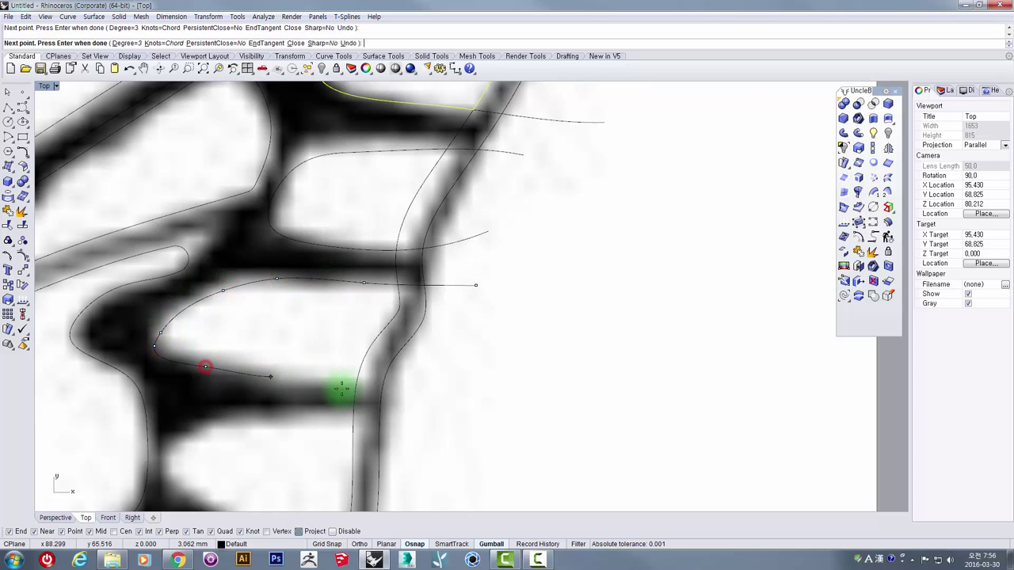
pyautogui.click(473, 381)
pyautogui.rightClick(521, 364)
# - Trace the fourth outer-edge cell from the wing tip with an open interpolated curve whose ends cross the outer outline
pyautogui.moveTo(491, 412); pyautogui.dragTo(493, 294, button='right')
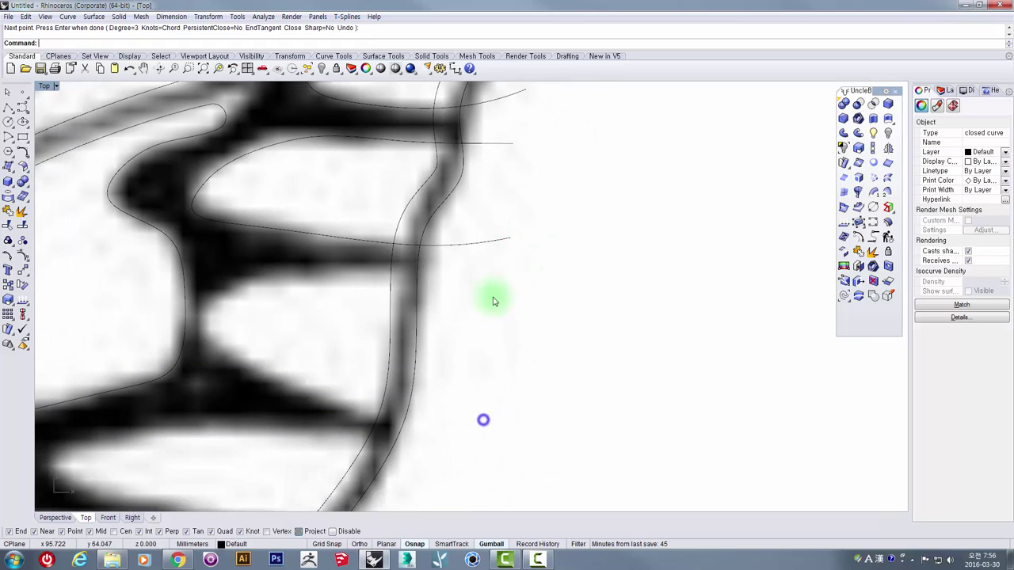
pyautogui.rightClick(491, 296)
pyautogui.click(462, 294)
pyautogui.click(353, 271)
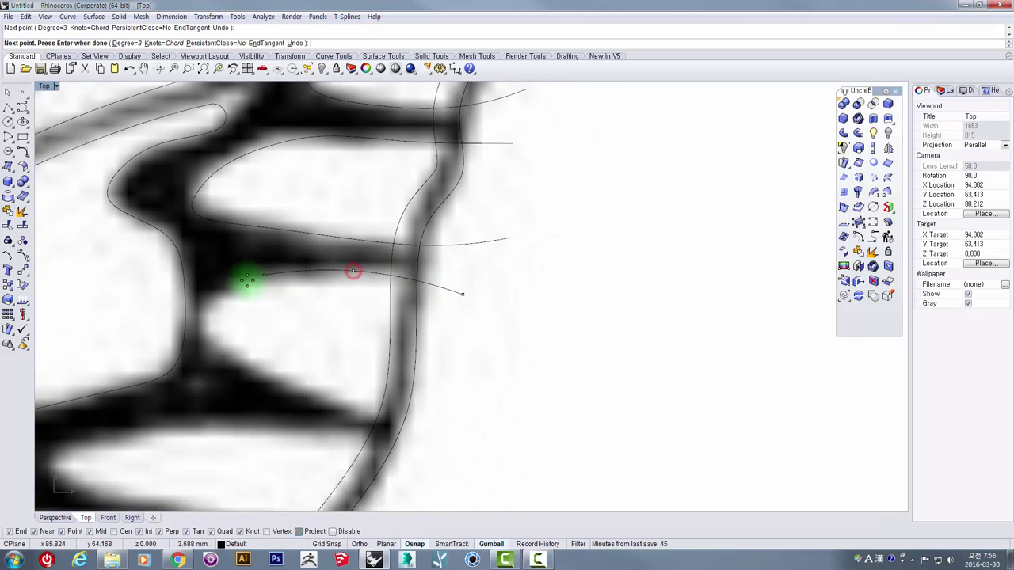
pyautogui.click(246, 281)
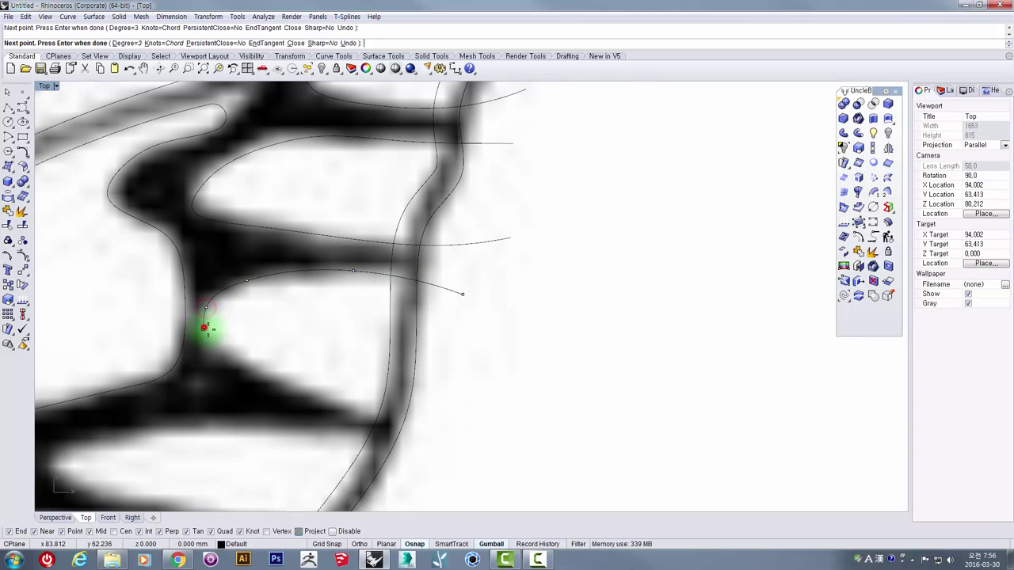
pyautogui.click(203, 327)
pyautogui.click(280, 377)
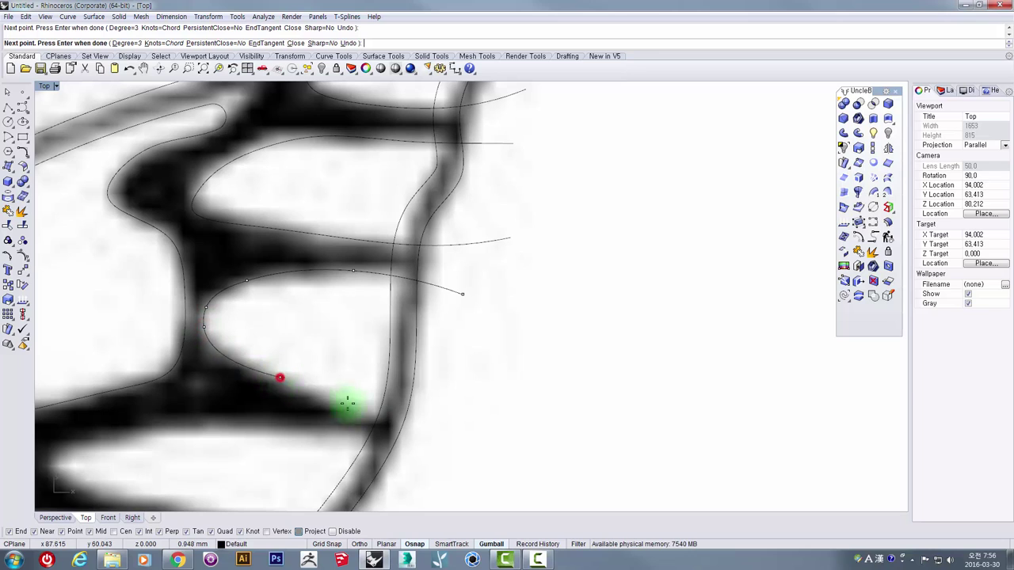
pyautogui.click(522, 440)
pyautogui.rightClick(533, 382)
# - Trace the long pointed fifth outer-edge cell with an open interpolated curve, ending both sides outside the wing's outline
pyautogui.moveTo(527, 412); pyautogui.dragTo(638, 285, button='right')
pyautogui.rightClick(548, 335)
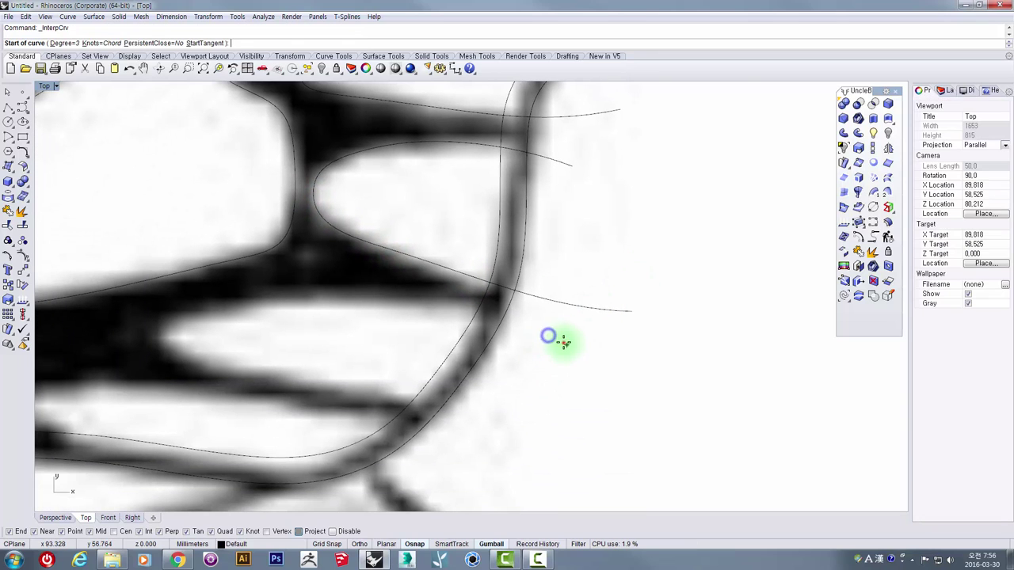
pyautogui.click(563, 342)
pyautogui.click(437, 302)
pyautogui.click(301, 301)
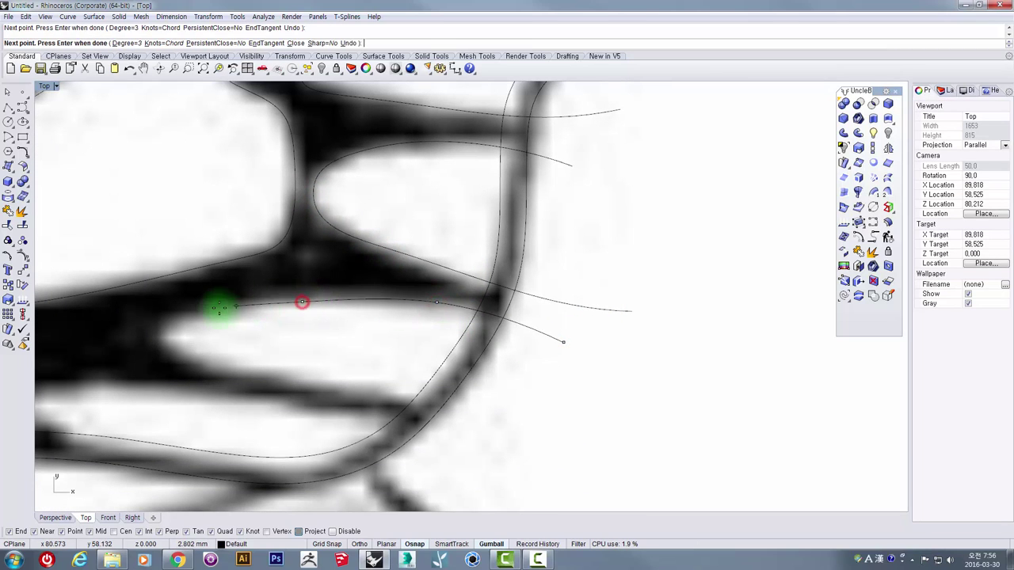
pyautogui.click(193, 320)
pyautogui.click(157, 342)
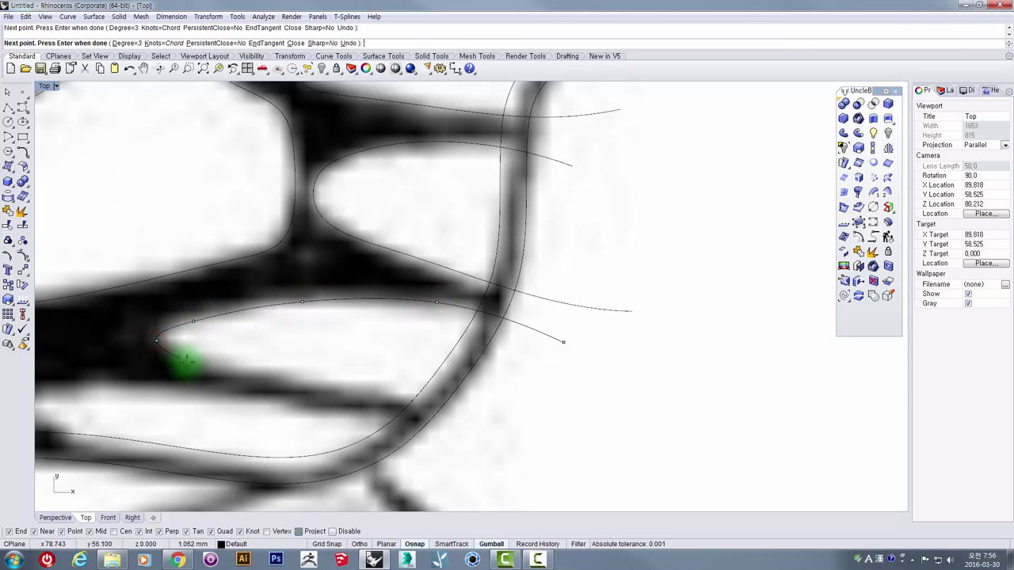
pyautogui.click(193, 364)
pyautogui.click(369, 393)
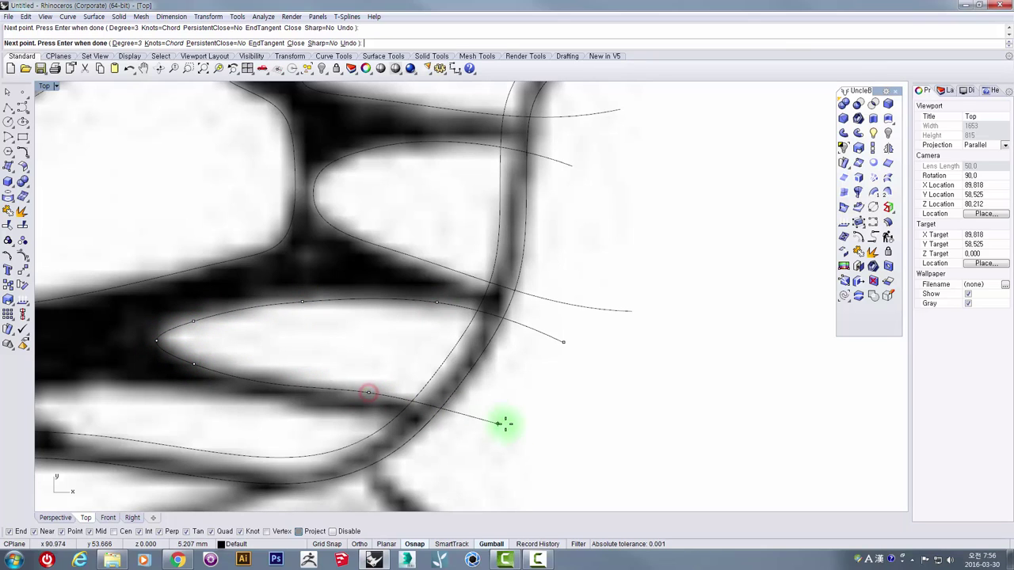
pyautogui.click(547, 436)
pyautogui.rightClick(646, 400)
# - Draw an open interpolated curve around the lowest outer-edge cell, starting below the wing's lower edge and ending past its outer edge
pyautogui.moveTo(513, 410); pyautogui.dragTo(685, 322, button='right')
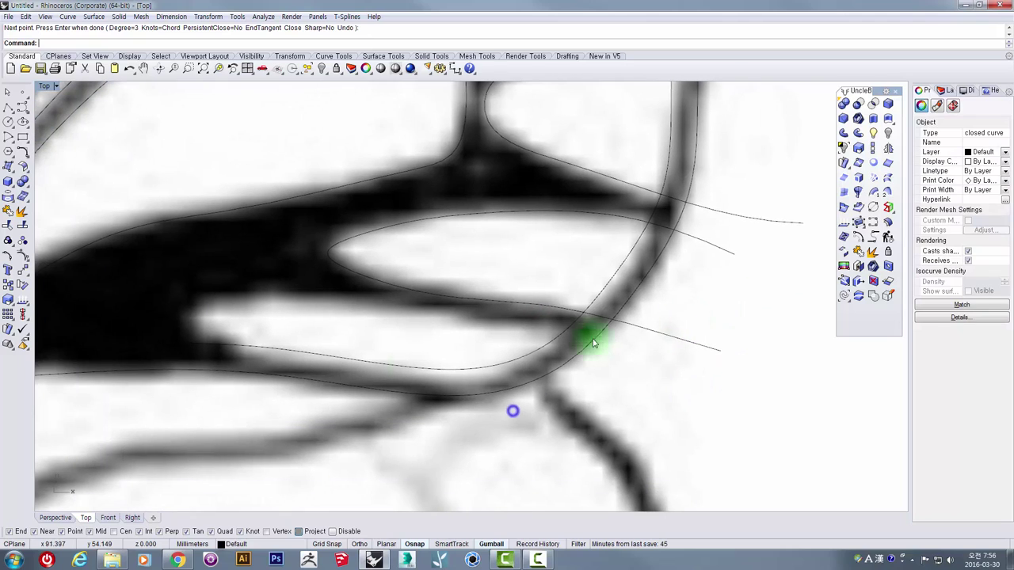
pyautogui.rightClick(256, 421)
pyautogui.click(261, 427)
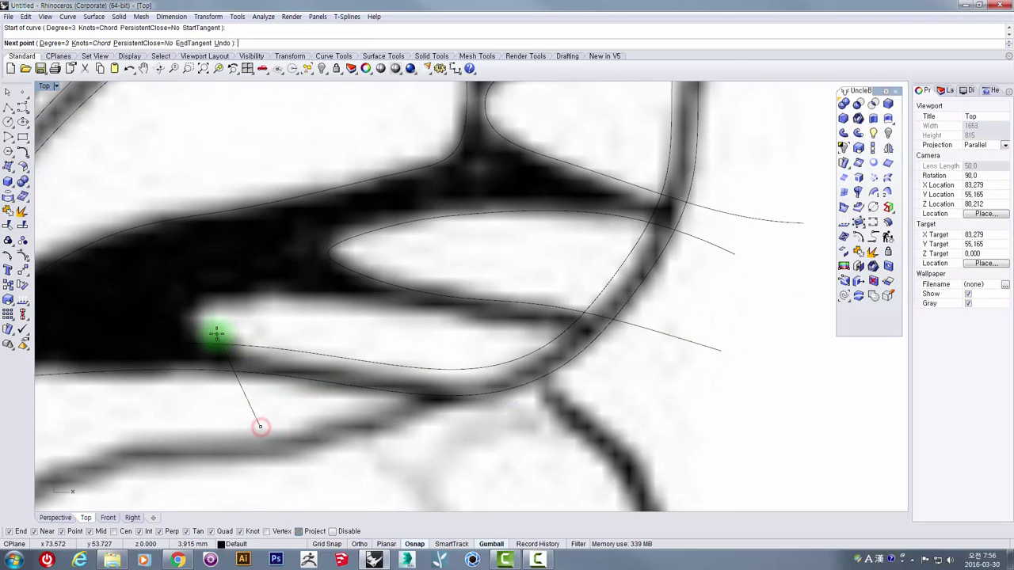
pyautogui.click(216, 333)
pyautogui.click(189, 310)
pyautogui.click(239, 292)
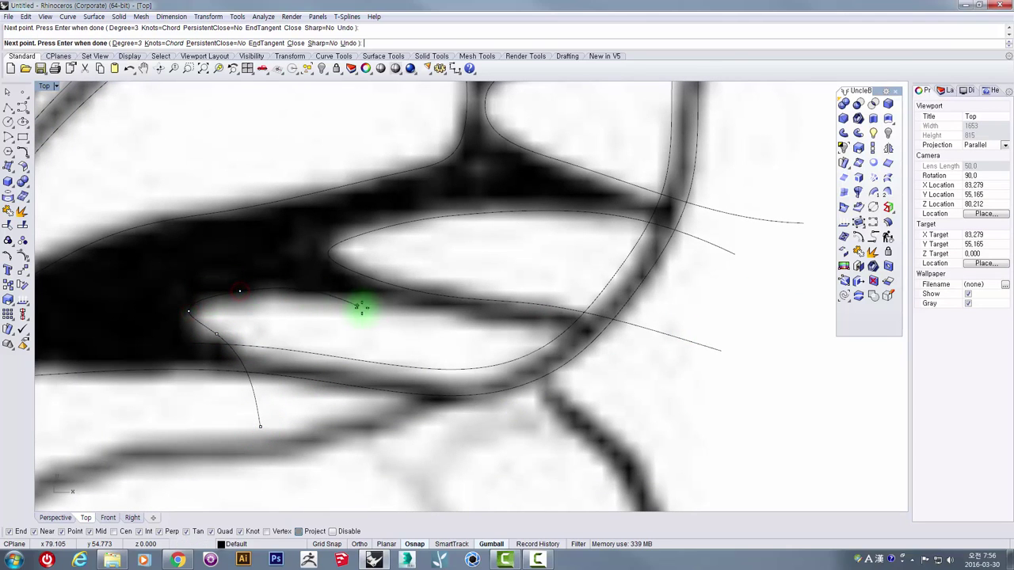
pyautogui.click(313, 299)
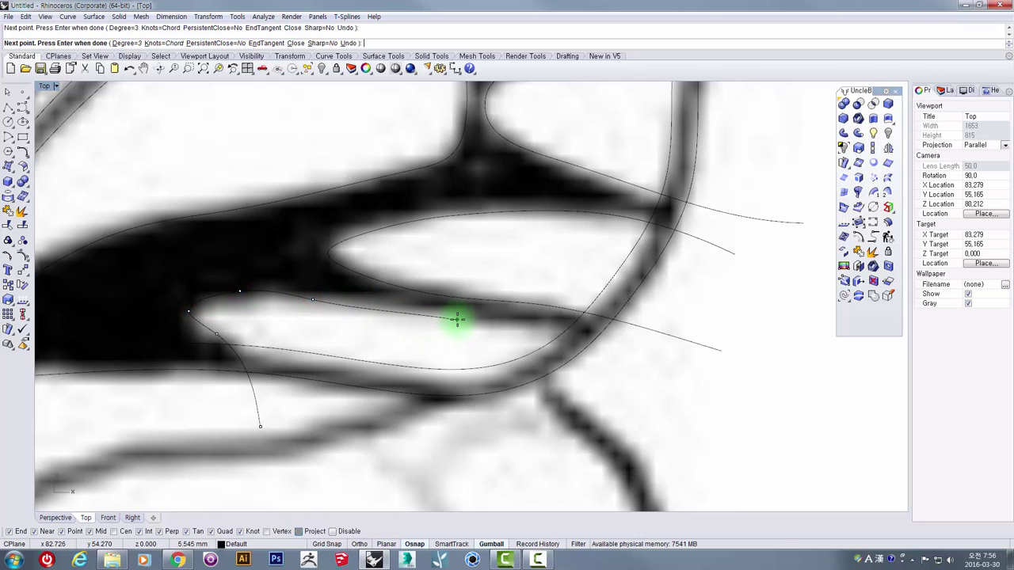
pyautogui.click(457, 320)
pyautogui.click(661, 357)
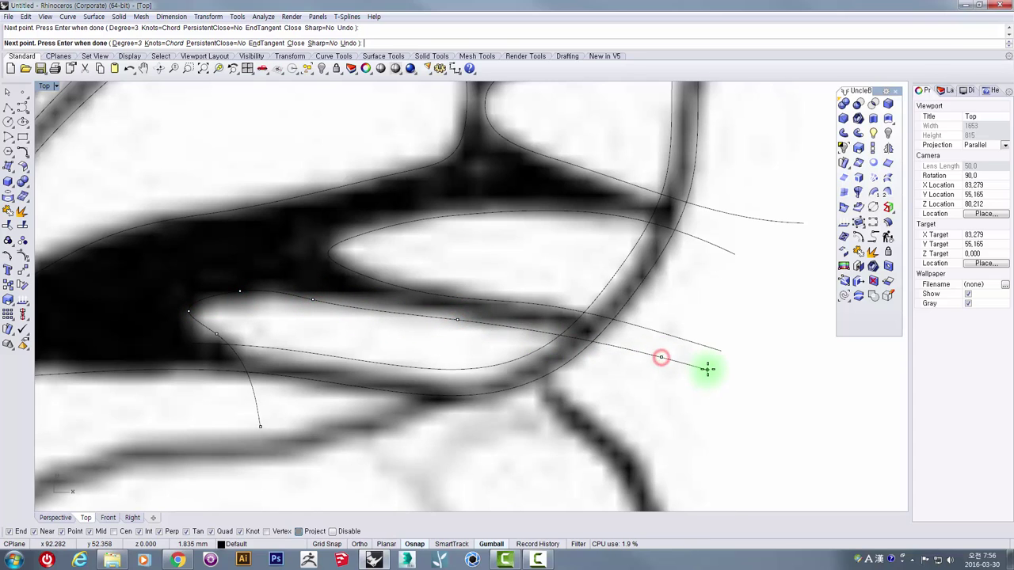
pyautogui.rightClick(707, 369)
# - Select the inner offset outline together with the lowest outer-edge cell's open curve
pyautogui.click(530, 349)
pyautogui.keyDown('shift'); pyautogui.click(536, 334); pyautogui.keyUp('shift')
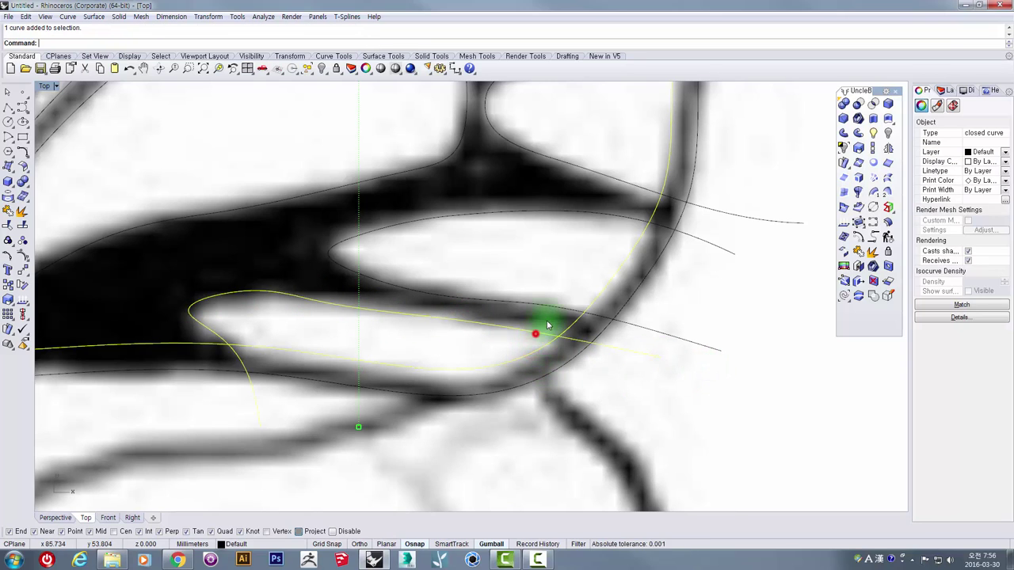
# - Use Curve Boolean on the inner wing outline and crossing cell curves to create closed curves for the five lower edge cells
pyautogui.scroll(-5, 651, 254)
pyautogui.moveTo(597, 383); pyautogui.dragTo(543, 264)
pyautogui.keyDown('shift'); pyautogui.moveTo(607, 262); pyautogui.dragTo(573, 174); pyautogui.keyUp('shift')
pyautogui.keyDown('shift'); pyautogui.moveTo(653, 138); pyautogui.dragTo(634, 110); pyautogui.keyUp('shift')
pyautogui.moveTo(631, 135); pyautogui.dragTo(579, 275, button='right')
pyautogui.moveTo(560, 328); pyautogui.dragTo(589, 188, button='right')
pyautogui.keyDown('ctrl'); pyautogui.click(586, 212); pyautogui.keyUp('ctrl')
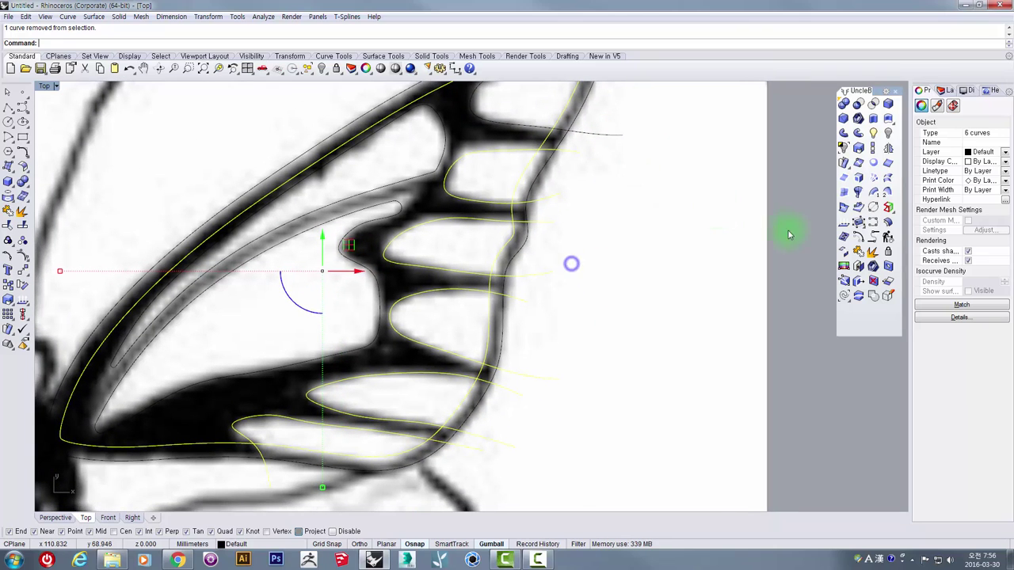
pyautogui.click(876, 298)
pyautogui.click(484, 184)
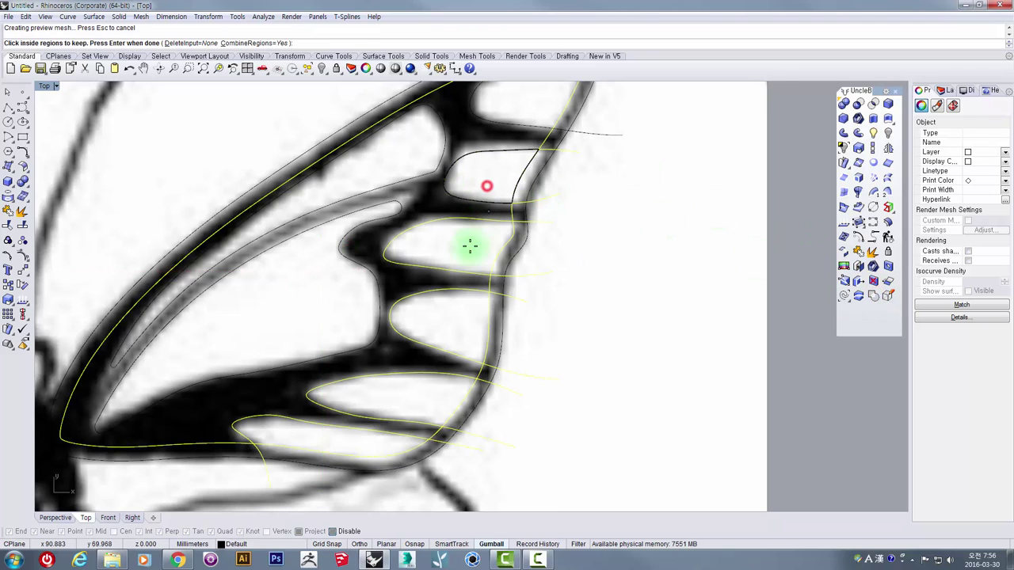
pyautogui.click(460, 254)
pyautogui.click(453, 314)
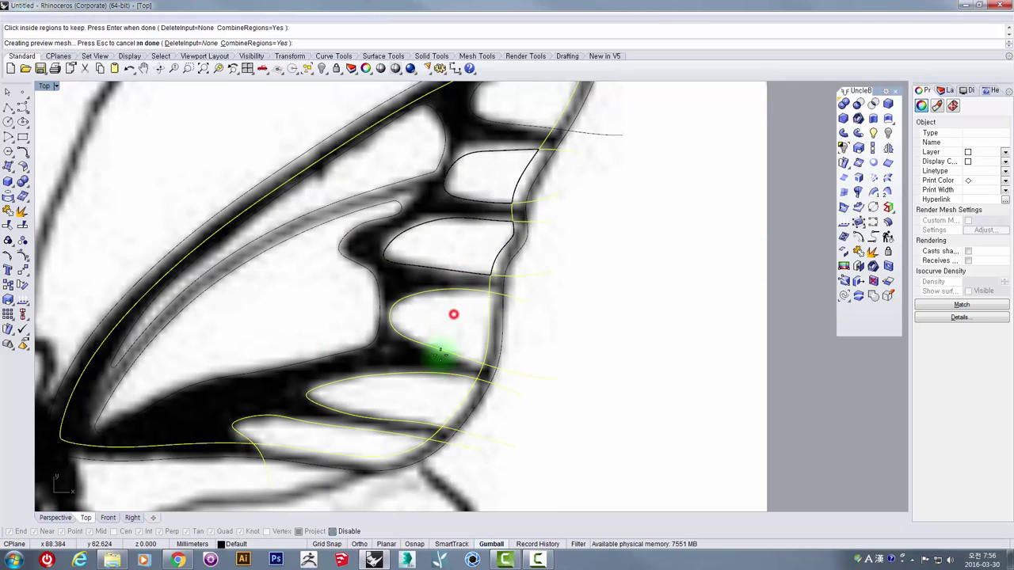
pyautogui.click(327, 444)
pyautogui.press('Return')
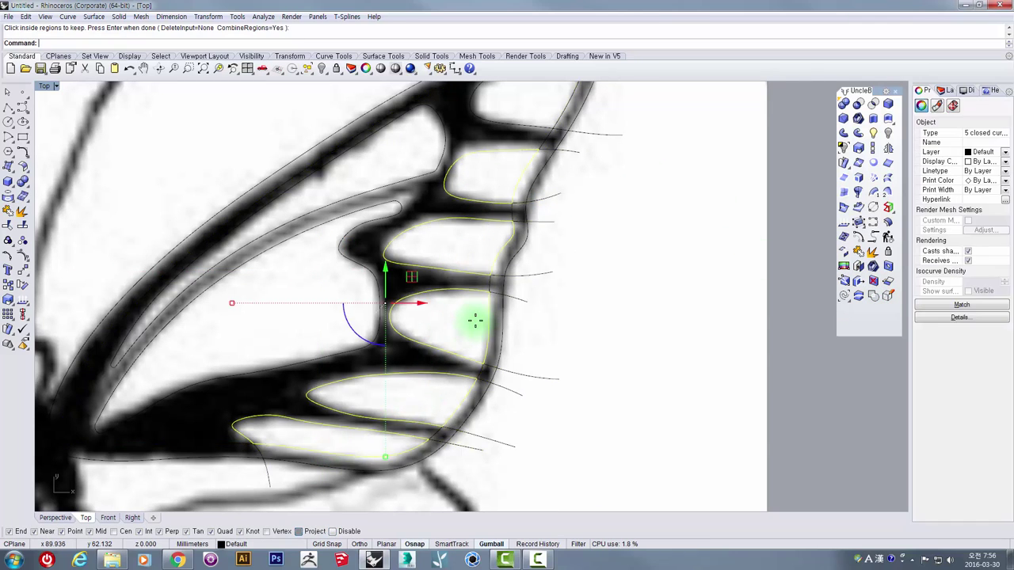
# - Delete the leftover open cell curves that stick out past the upper wing's outer edge
pyautogui.scroll(-4, 491, 301)
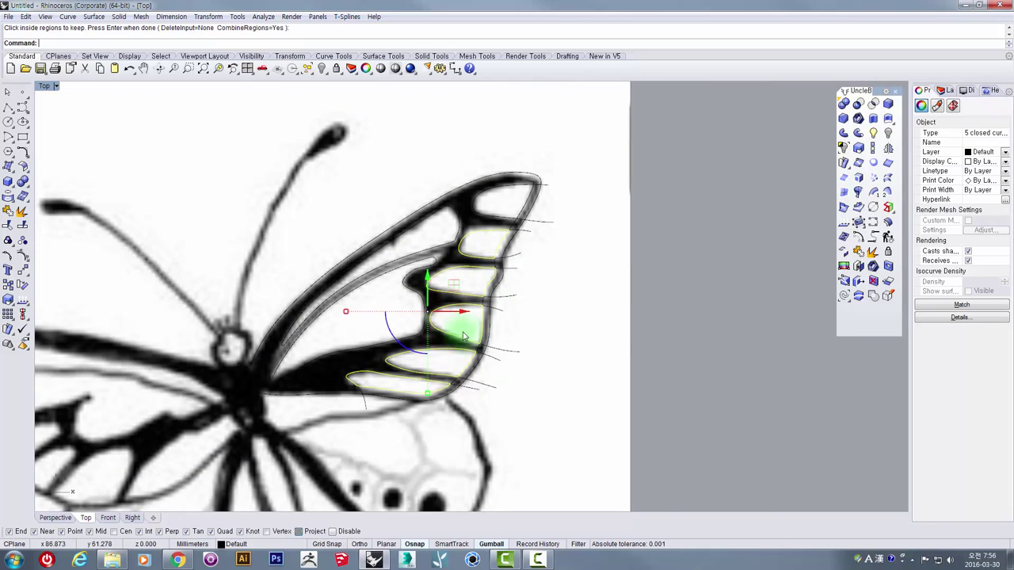
pyautogui.moveTo(538, 407); pyautogui.dragTo(517, 273)
pyautogui.press('Delete')
pyautogui.press('Delete')
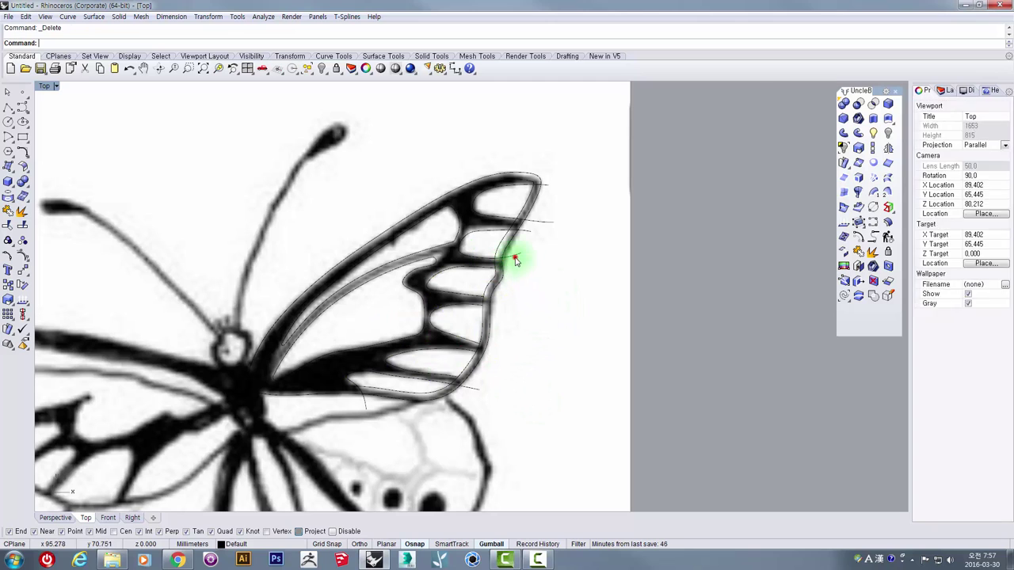
pyautogui.click(516, 258)
pyautogui.press('Delete')
pyautogui.click(537, 222)
pyautogui.press('Delete')
# - Delete the inner wing outline and the last leftover open curve at the lowest cell
pyautogui.scroll(4, 505, 183)
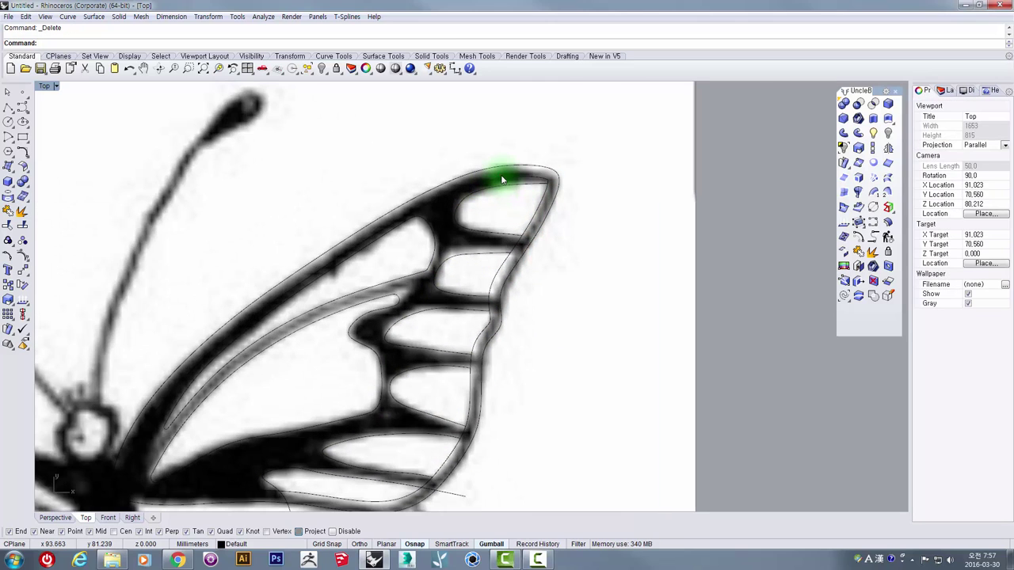
pyautogui.click(501, 174)
pyautogui.press('Delete')
pyautogui.scroll(-4, 504, 196)
pyautogui.click(470, 393)
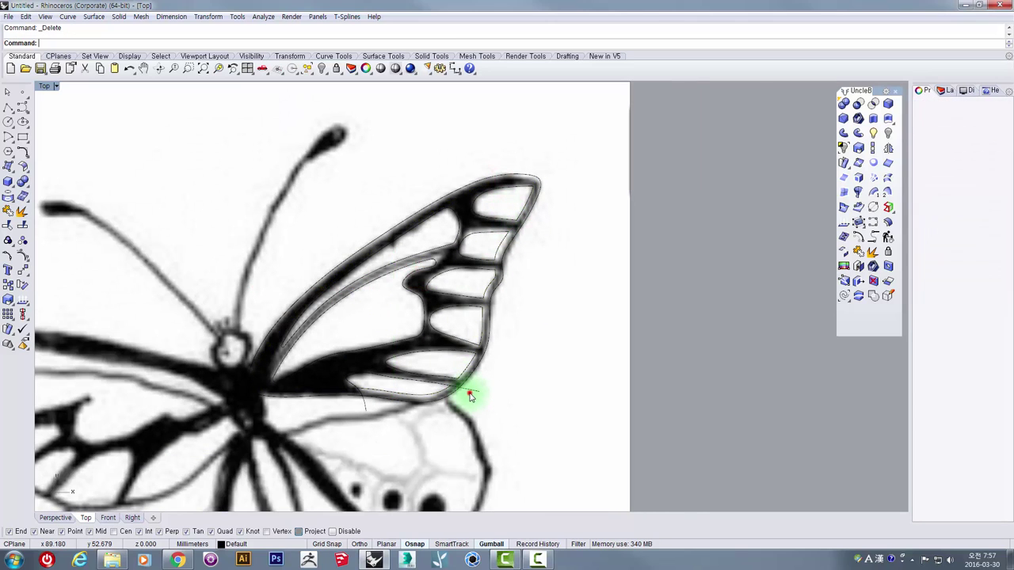
pyautogui.click(469, 396)
pyautogui.press('Delete')
# - Select all the upper wing's closed curves to check them and examine the lower right wing in the reference image
pyautogui.moveTo(534, 412); pyautogui.dragTo(373, 178)
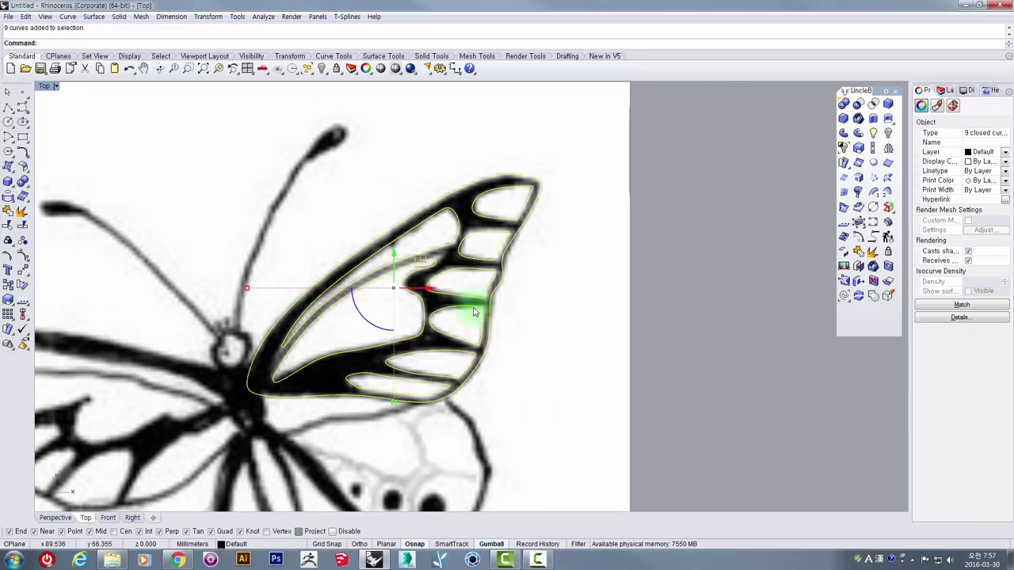
pyautogui.moveTo(473, 302); pyautogui.dragTo(460, 247, button='right')
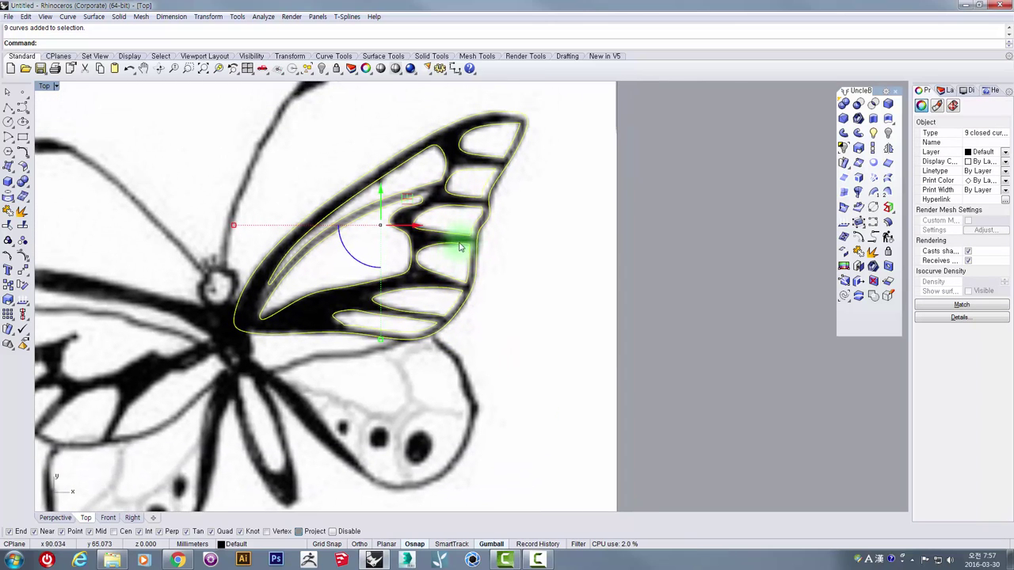
pyautogui.scroll(-2, 443, 269)
pyautogui.scroll(2, 396, 325)
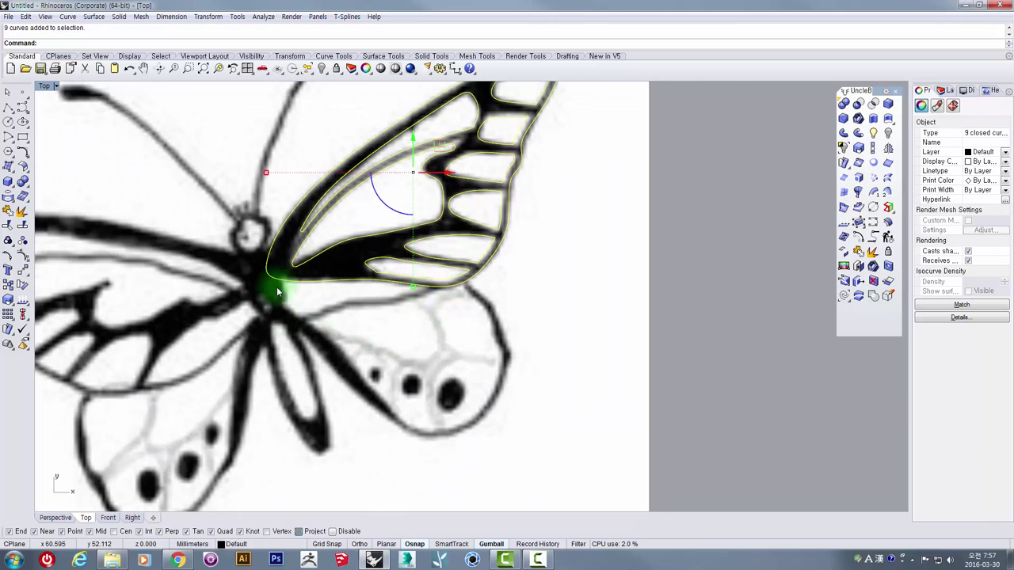
pyautogui.scroll(-2, 372, 404)
pyautogui.scroll(2, 376, 329)
pyautogui.scroll(-2, 377, 329)
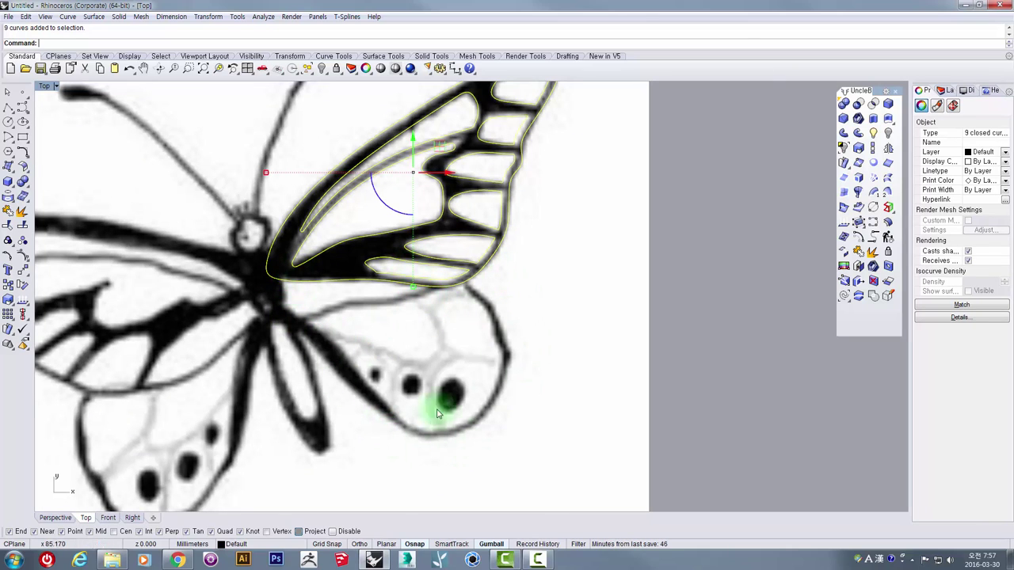
pyautogui.scroll(2, 322, 267)
pyautogui.scroll(4, 405, 283)
pyautogui.moveTo(494, 338); pyautogui.dragTo(459, 319, button='right')
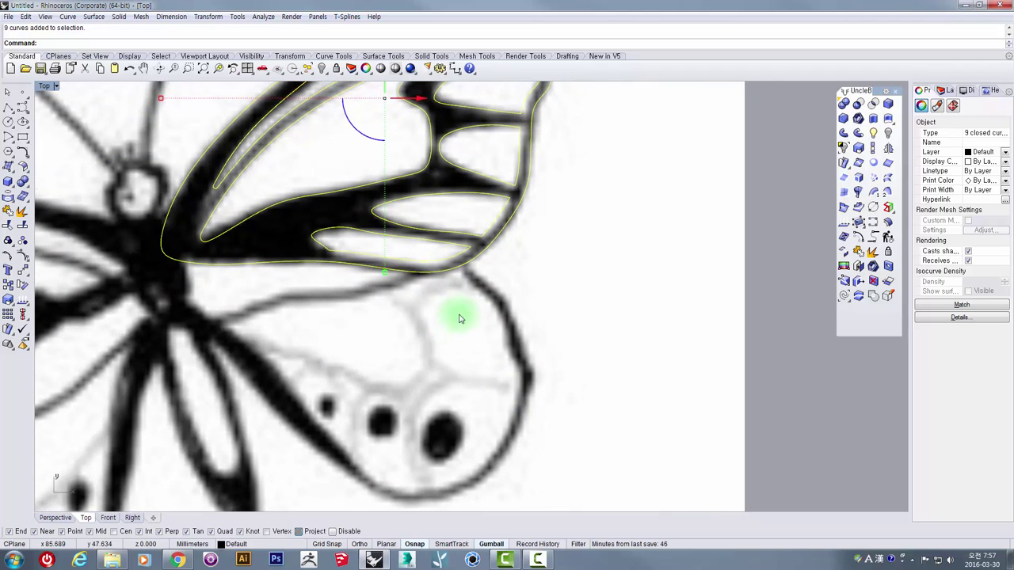
pyautogui.scroll(4, 341, 248)
pyautogui.scroll(1, 322, 248)
pyautogui.scroll(-2, 323, 249)
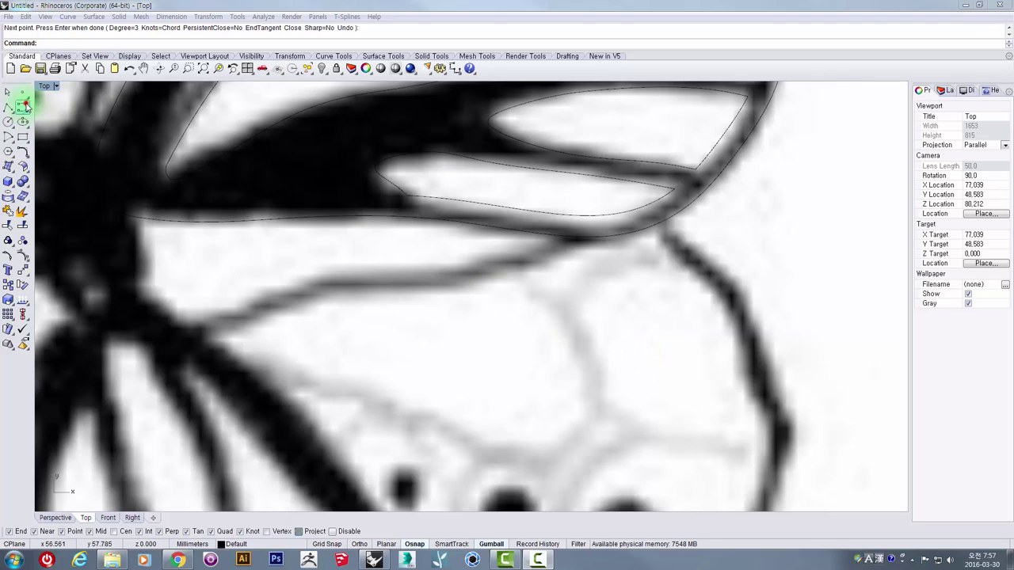
# - Start an interpolated curve for the lower right wing's outline, running around the wing root and along the upper wing's bottom edge
pyautogui.click(25, 105)
pyautogui.click(52, 115)
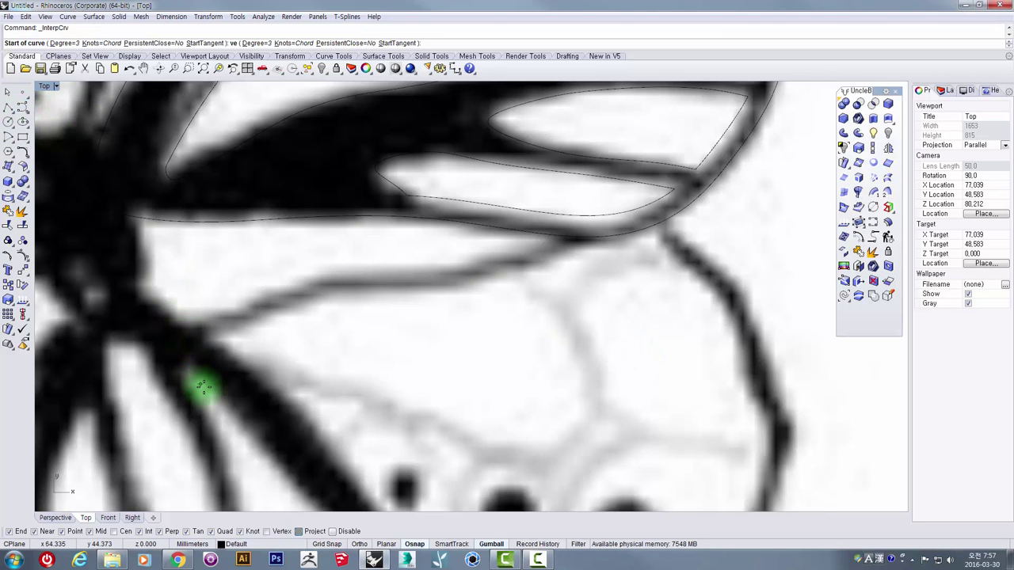
pyautogui.click(166, 349)
pyautogui.click(155, 334)
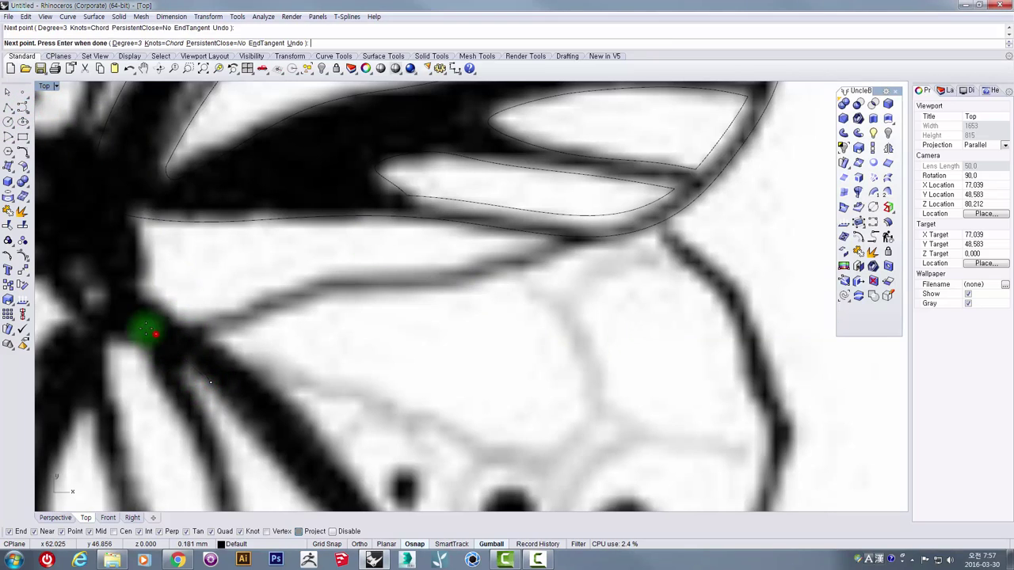
pyautogui.click(104, 282)
pyautogui.click(98, 231)
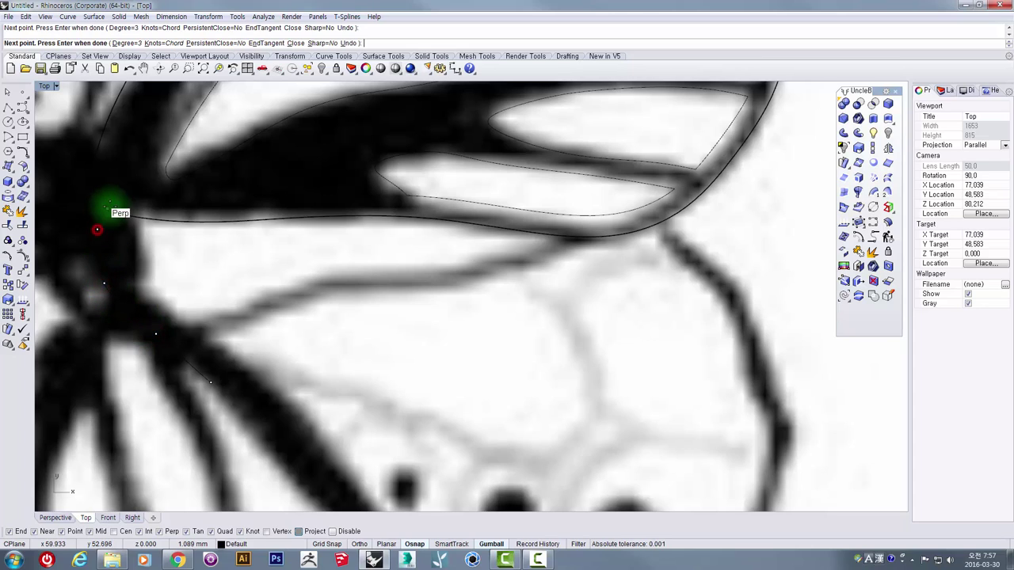
pyautogui.click(123, 192)
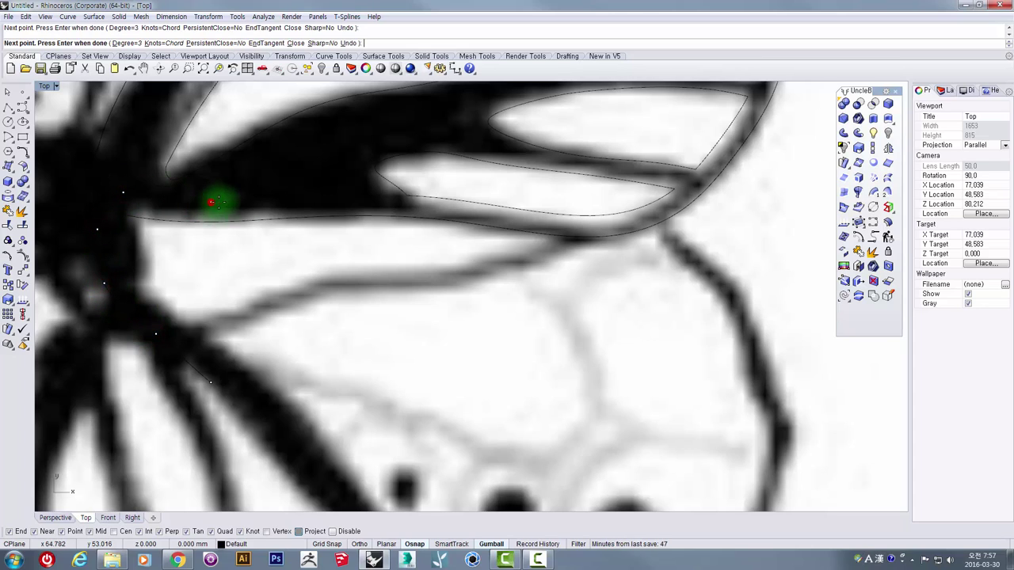
pyautogui.click(211, 202)
pyautogui.click(314, 204)
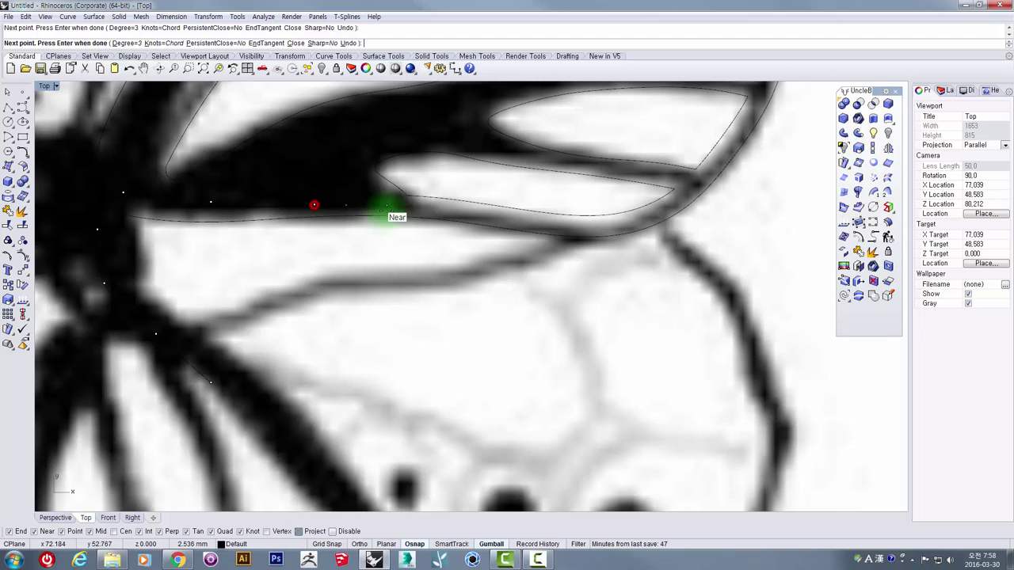
pyautogui.click(508, 219)
pyautogui.click(549, 224)
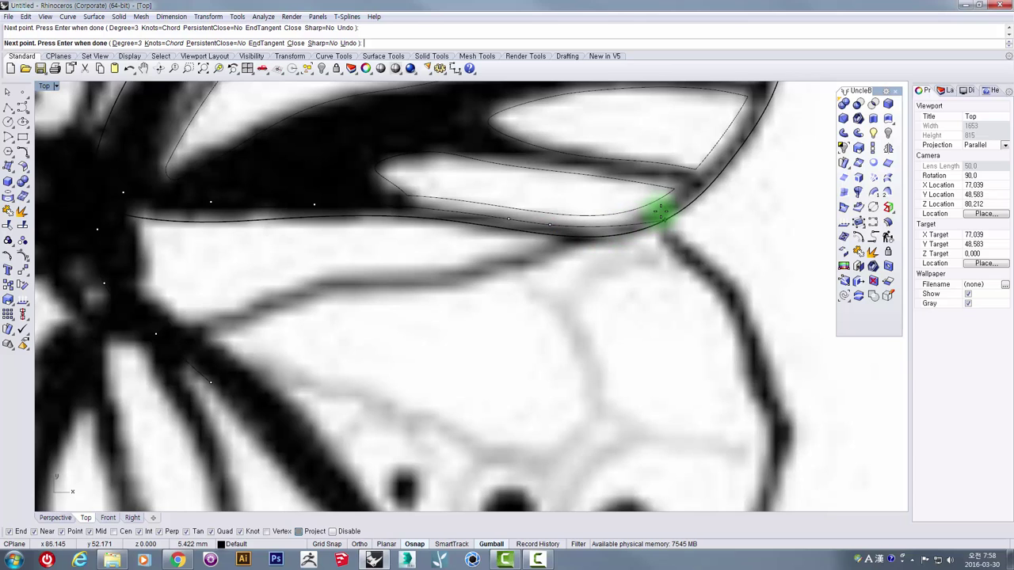
# - Continue the outline curve across the upper wing's lower corner and down the lower wing's outer edge
pyautogui.moveTo(345, 235); pyautogui.dragTo(318, 333, button='right')
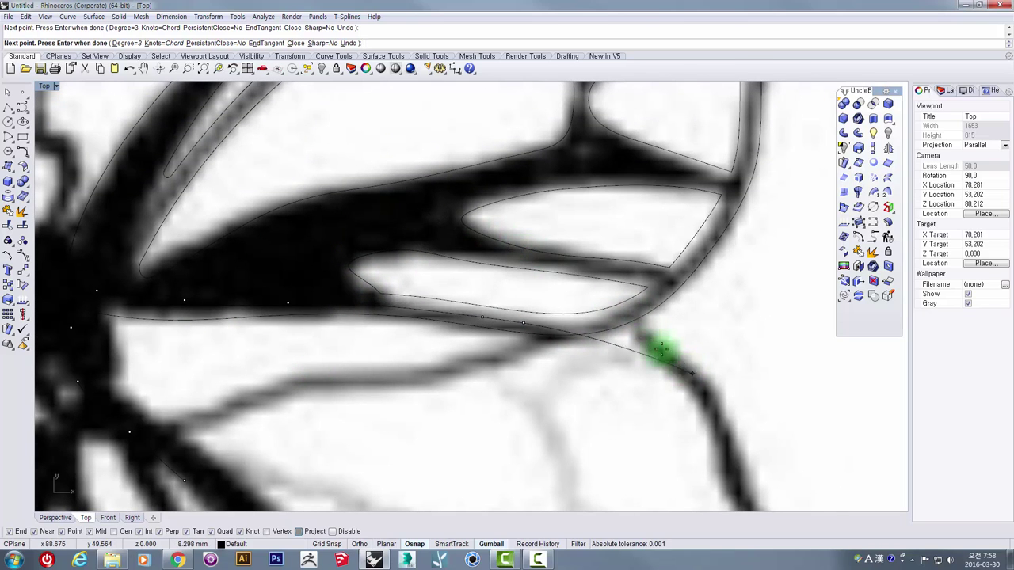
pyautogui.moveTo(631, 331); pyautogui.dragTo(569, 322, button='right')
pyautogui.click(539, 290)
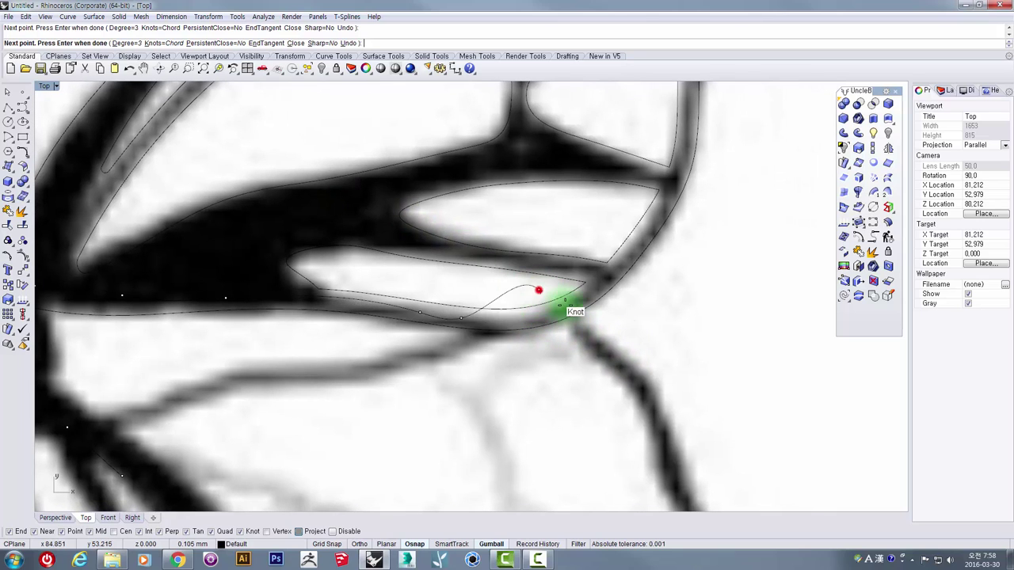
pyautogui.click(594, 327)
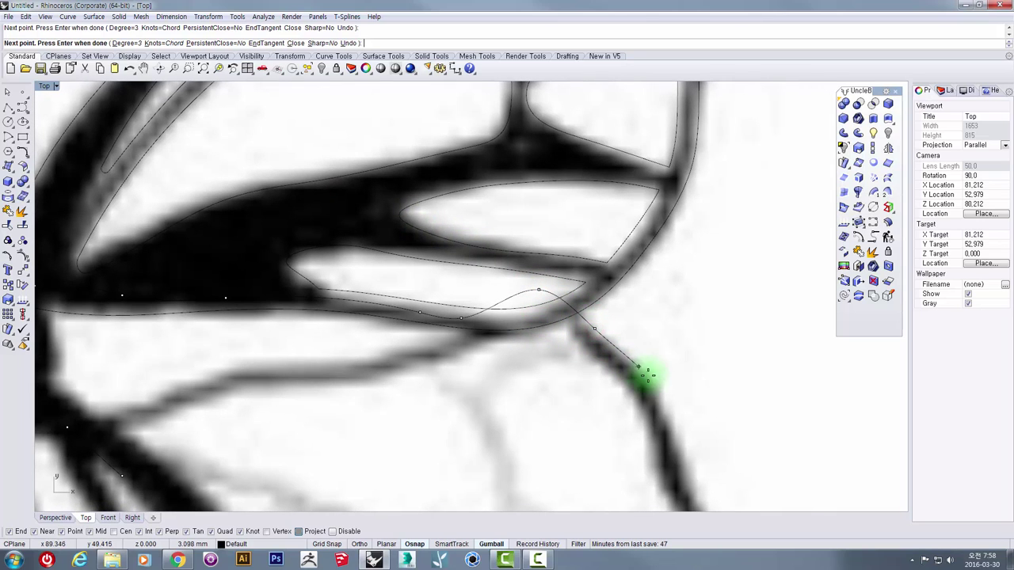
pyautogui.moveTo(647, 373); pyautogui.dragTo(588, 287, button='right')
pyautogui.click(601, 295)
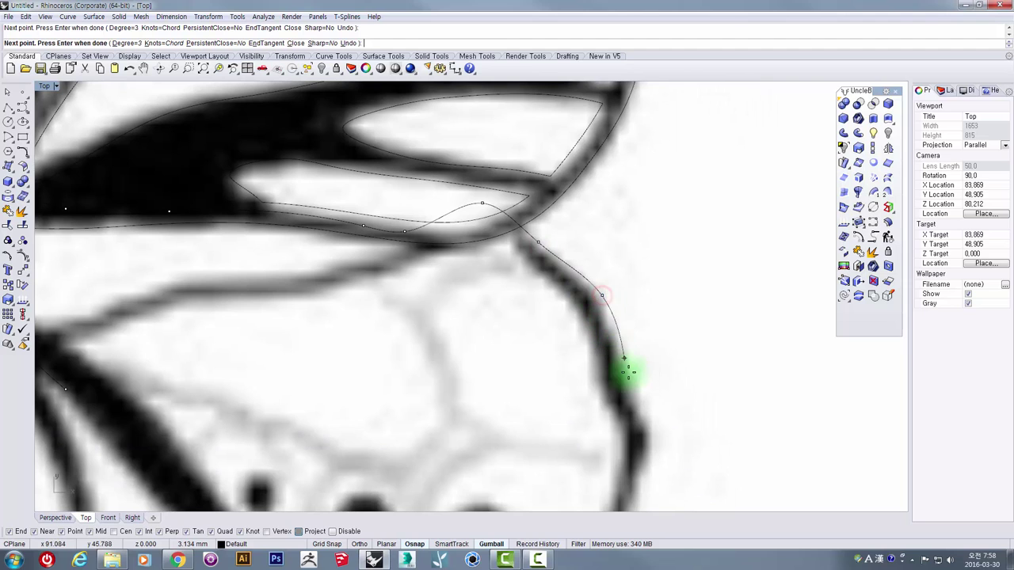
pyautogui.click(638, 412)
pyautogui.moveTo(653, 438); pyautogui.dragTo(654, 320, button='right')
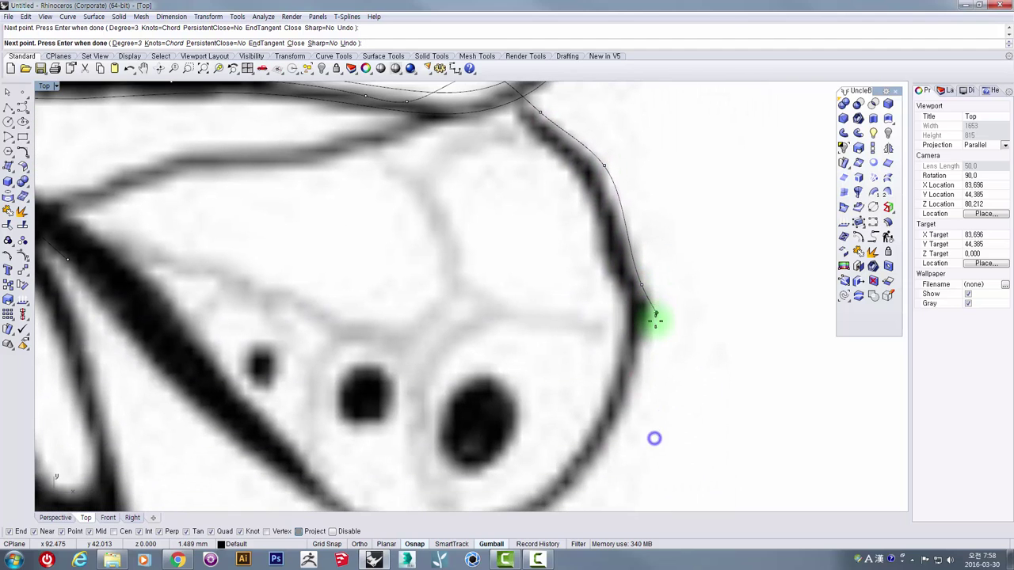
pyautogui.click(646, 340)
# - Trace the outline around the lower wing's rounded tip and back along its lower edge, closing the curve at its start point
pyautogui.moveTo(621, 411); pyautogui.dragTo(658, 351, button='right')
pyautogui.scroll(-2, 659, 351)
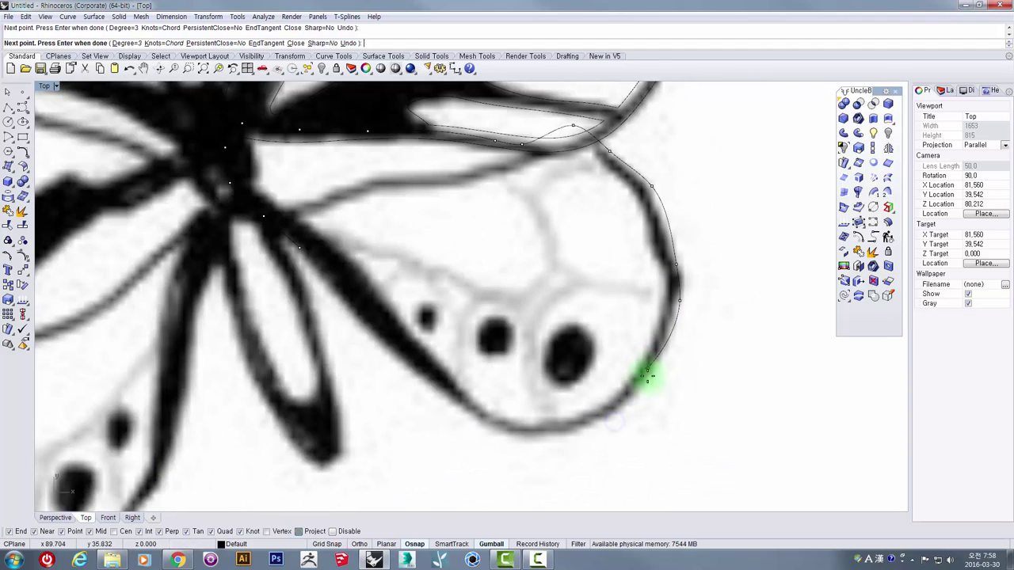
pyautogui.click(632, 397)
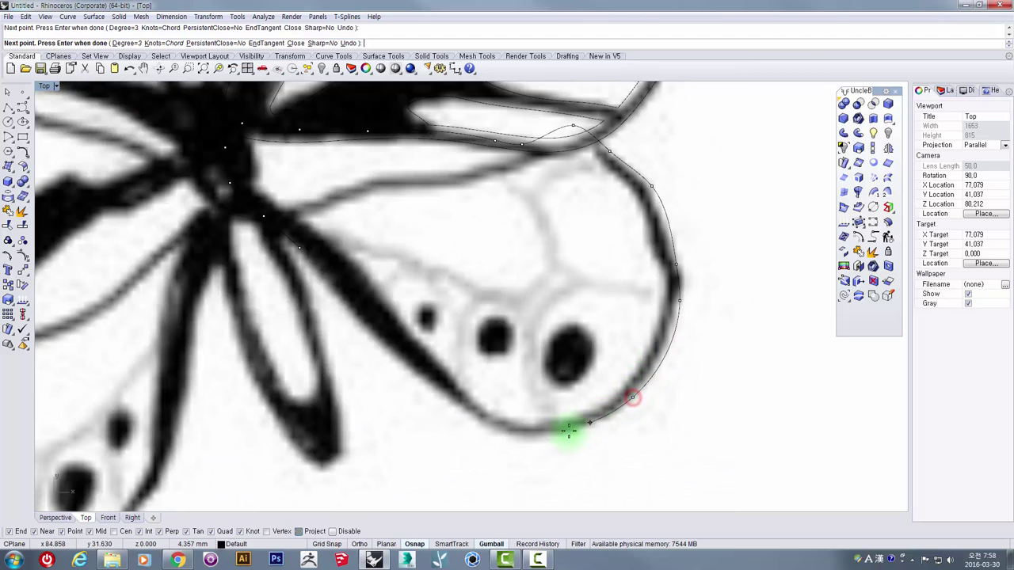
pyautogui.click(516, 435)
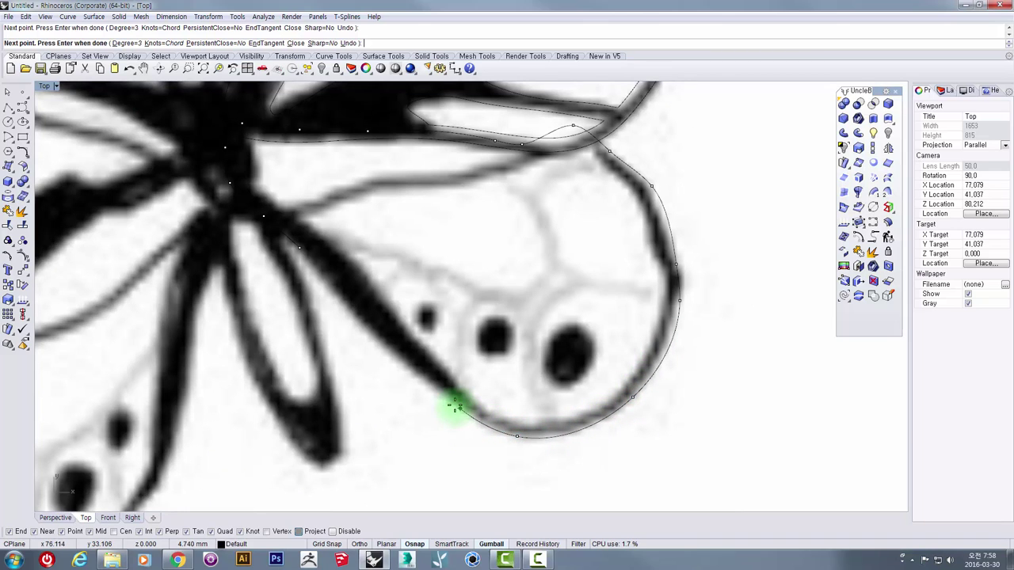
pyautogui.click(444, 396)
pyautogui.click(378, 341)
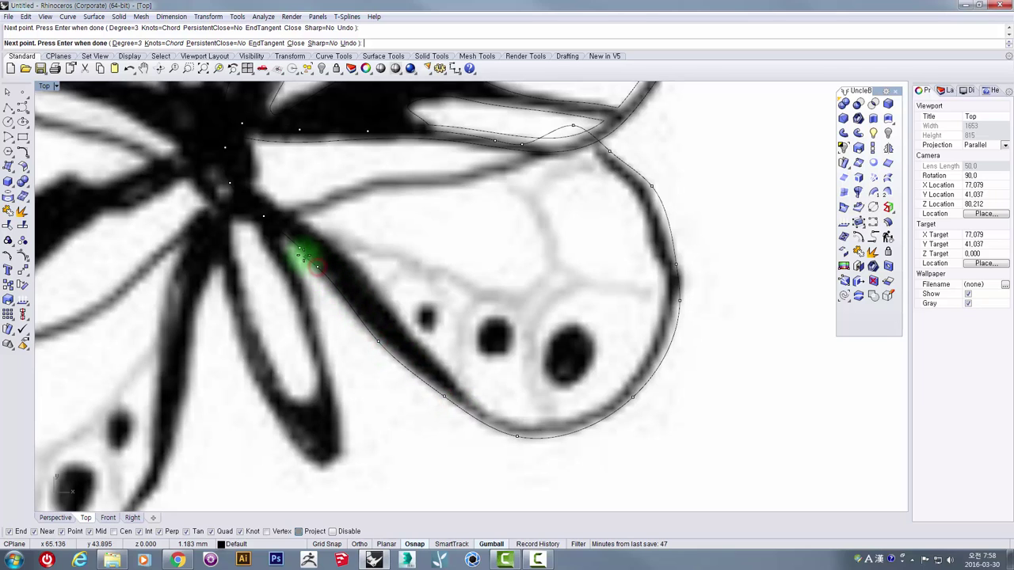
pyautogui.click(299, 250)
pyautogui.moveTo(404, 238); pyautogui.dragTo(380, 292, button='right')
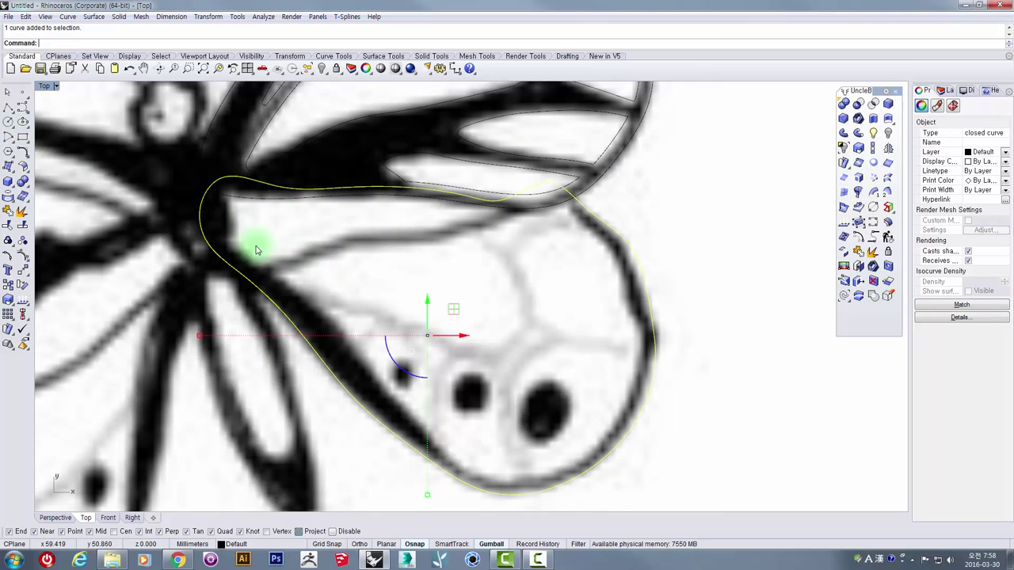
# - Start an interpolated curve along the inner edge of the lower wing's black border, from the upper root corner down past the body
pyautogui.click(23, 109)
pyautogui.click(52, 114)
pyautogui.scroll(5, 226, 208)
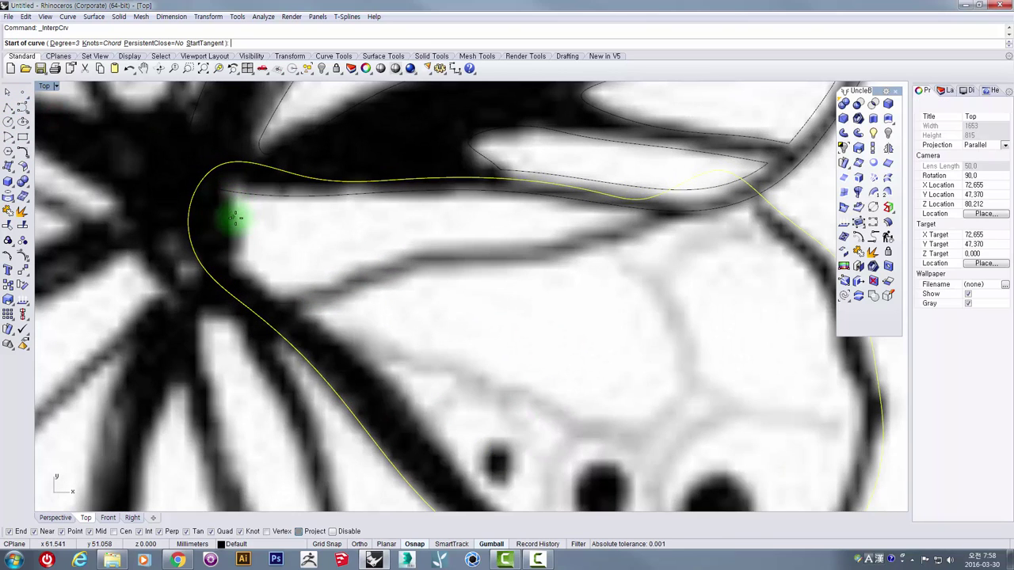
pyautogui.click(244, 184)
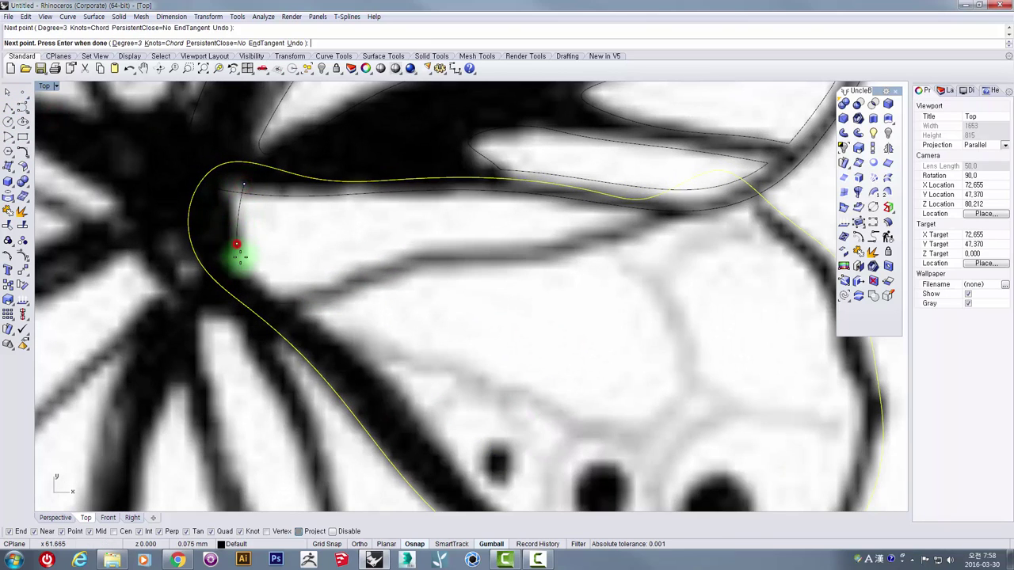
pyautogui.click(253, 281)
pyautogui.moveTo(351, 335); pyautogui.dragTo(340, 298, button='right')
pyautogui.click(335, 292)
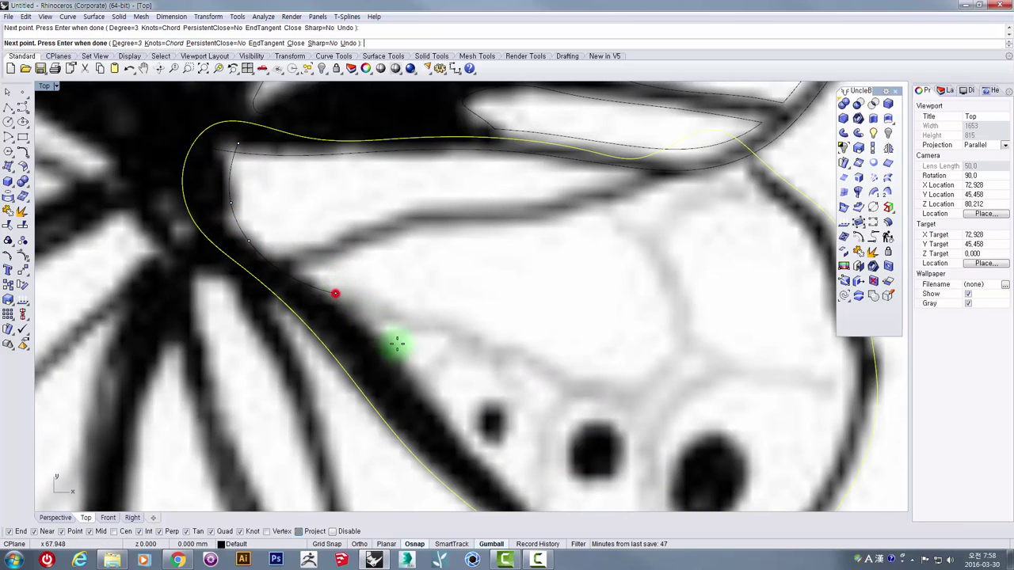
# - Continue the inner border curve down the lower wing's diagonal edge, around its rounded tip and up the outer side
pyautogui.moveTo(430, 362); pyautogui.dragTo(367, 290, button='right')
pyautogui.click(393, 355)
pyautogui.moveTo(458, 415); pyautogui.dragTo(424, 330, button='right')
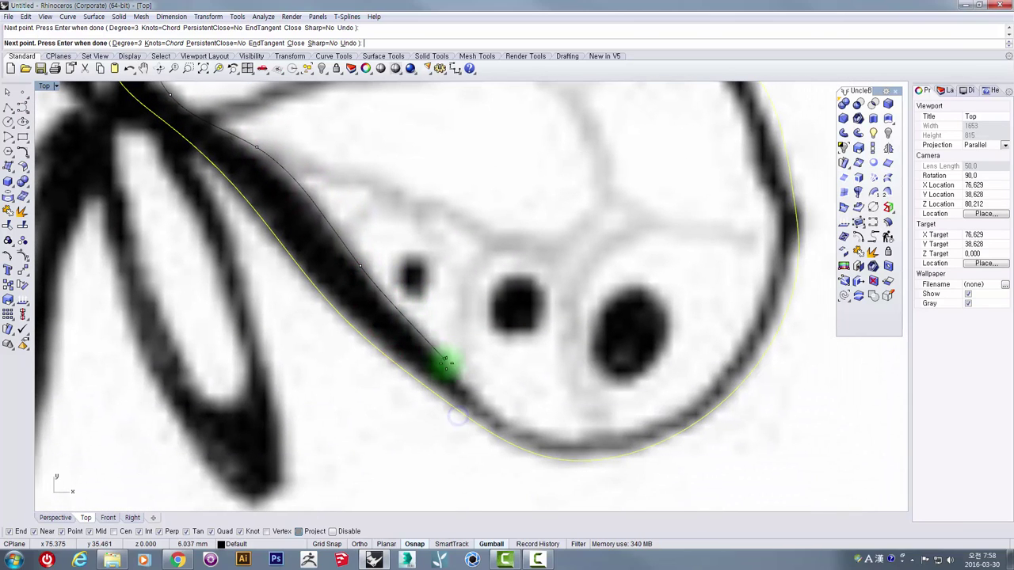
pyautogui.click(551, 435)
pyautogui.click(655, 419)
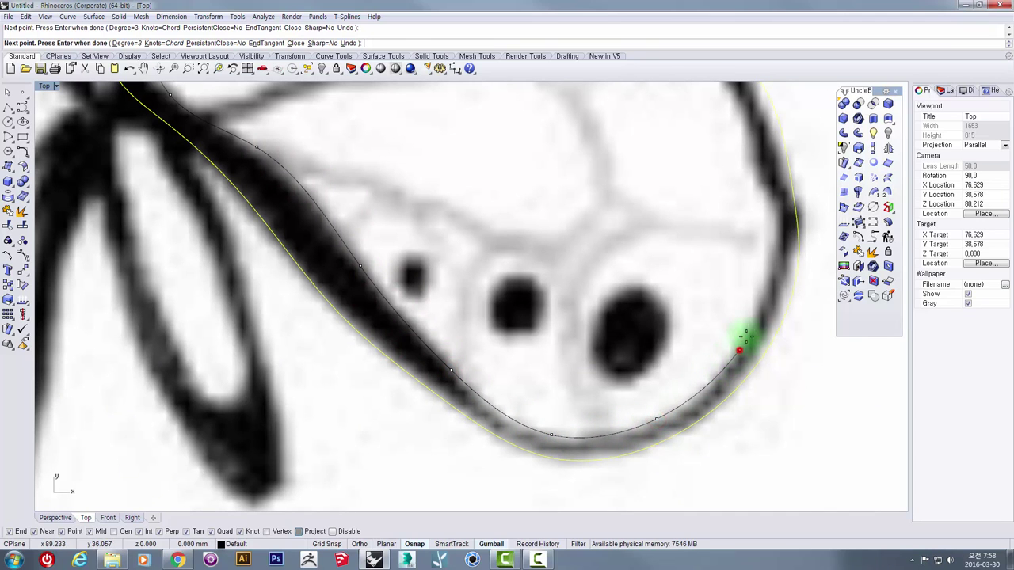
pyautogui.click(776, 238)
# - Carry the inner border curve up the lower wing's outer side to the upper wing's bottom edge and finish it there, left open
pyautogui.moveTo(777, 210)
pyautogui.mouseDown(button='right')
pyautogui.moveTo(708, 283)
pyautogui.moveTo(691, 267)
pyautogui.mouseUp(button='right')
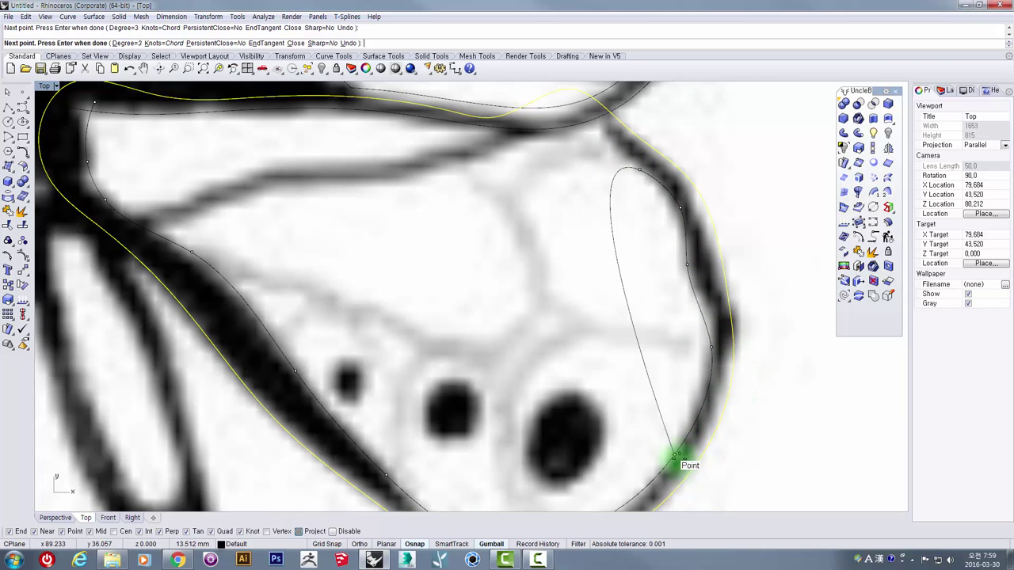
pyautogui.moveTo(646, 195); pyautogui.dragTo(626, 318, button='right')
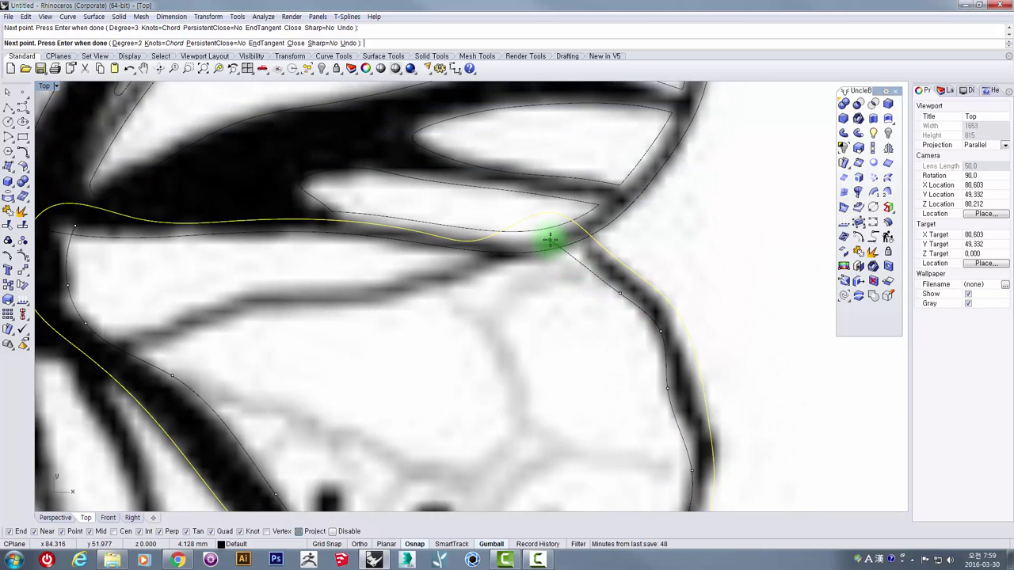
pyautogui.click(552, 239)
pyautogui.rightClick(619, 220)
# - Select the lower wing's outer and inner border curves and examine how closely they follow the black border in the reference image
pyautogui.moveTo(689, 377); pyautogui.dragTo(633, 267, button='right')
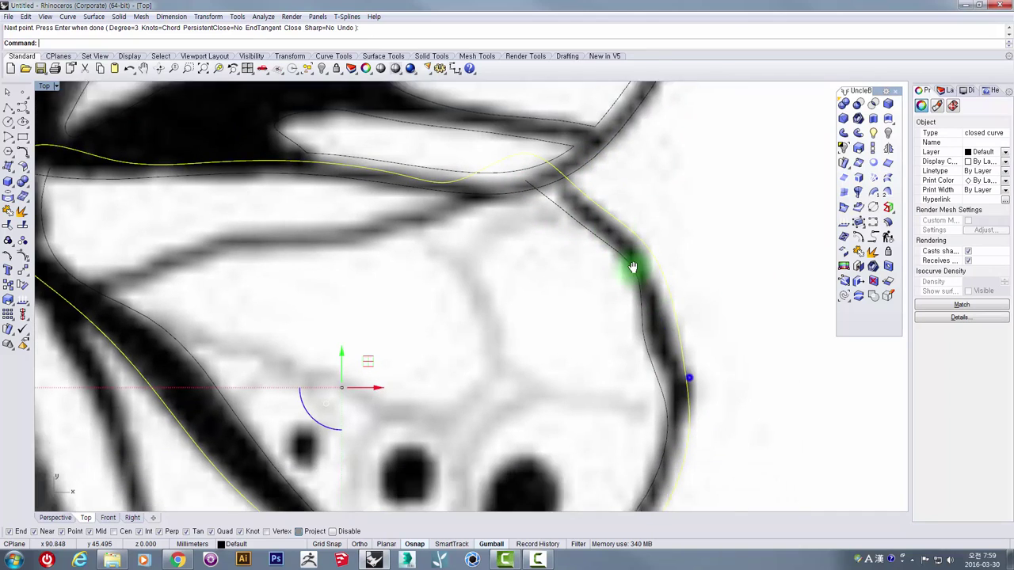
pyautogui.moveTo(680, 312); pyautogui.dragTo(614, 365)
pyautogui.moveTo(610, 361); pyautogui.dragTo(649, 322, button='right')
pyautogui.scroll(-6, 649, 321)
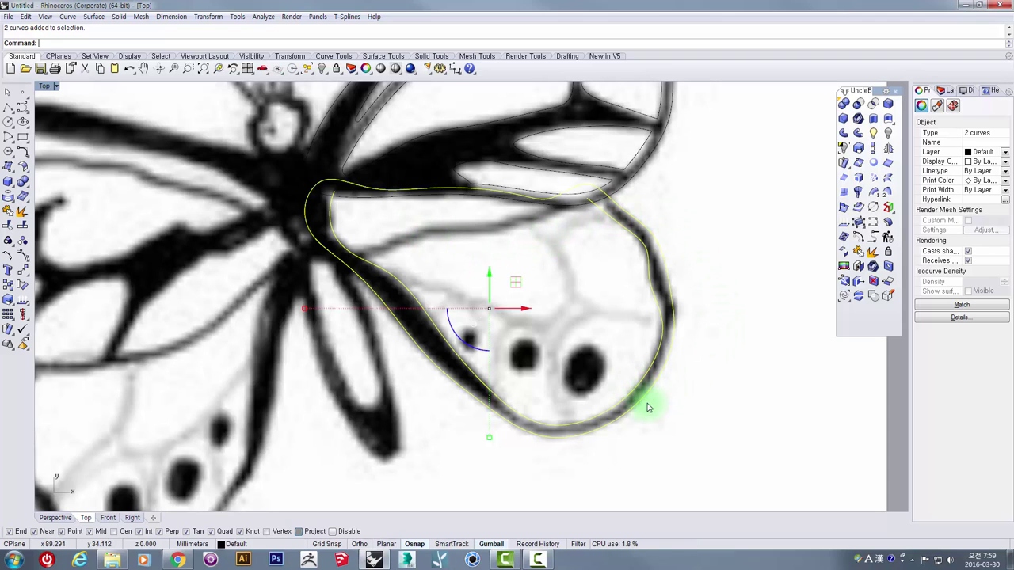
pyautogui.scroll(6, 629, 236)
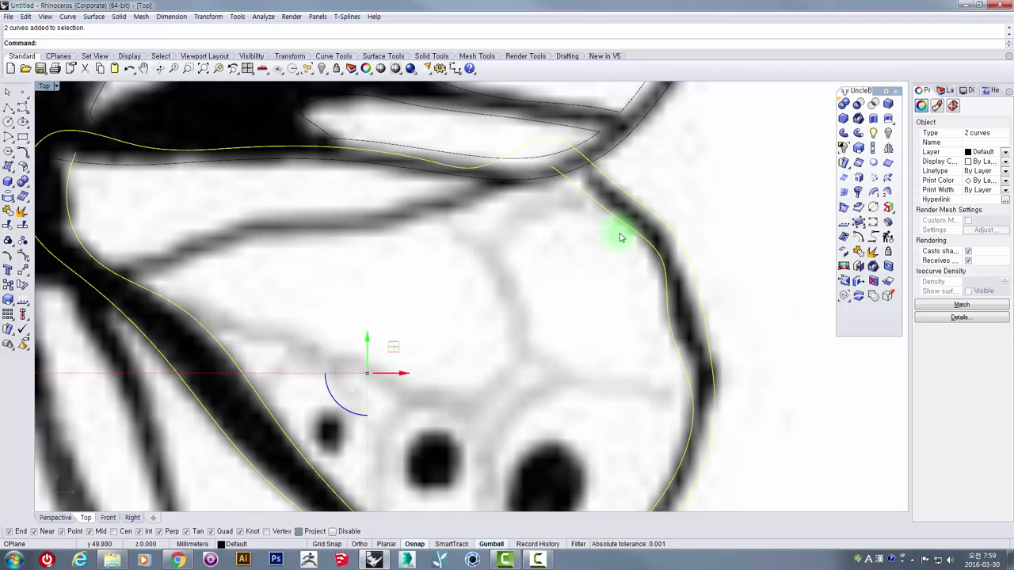
pyautogui.scroll(-6, 617, 243)
pyautogui.moveTo(596, 268); pyautogui.dragTo(584, 250, button='right')
pyautogui.scroll(2, 554, 317)
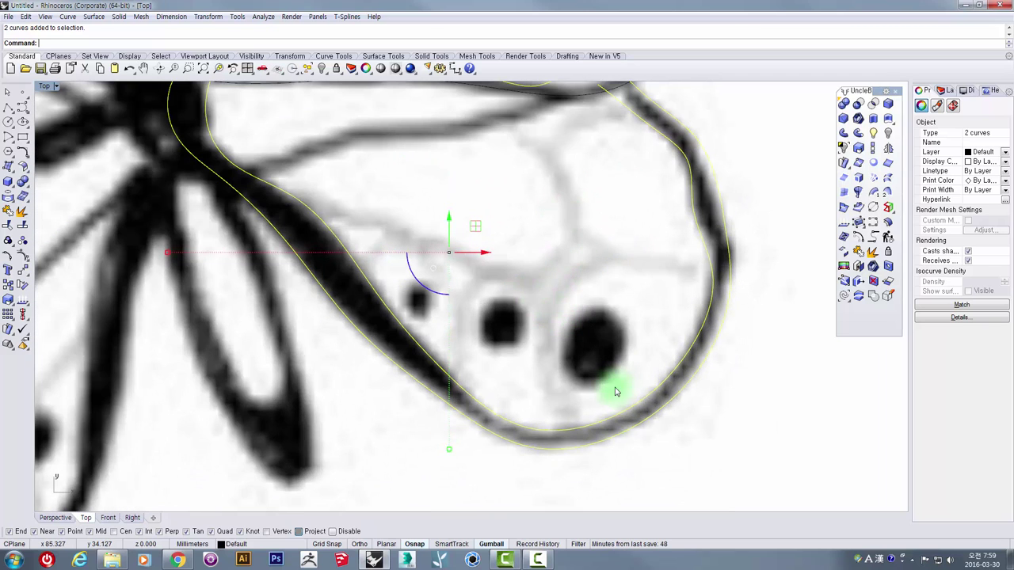
pyautogui.moveTo(605, 345); pyautogui.dragTo(552, 396, button='right')
pyautogui.moveTo(358, 228); pyautogui.dragTo(331, 284, button='right')
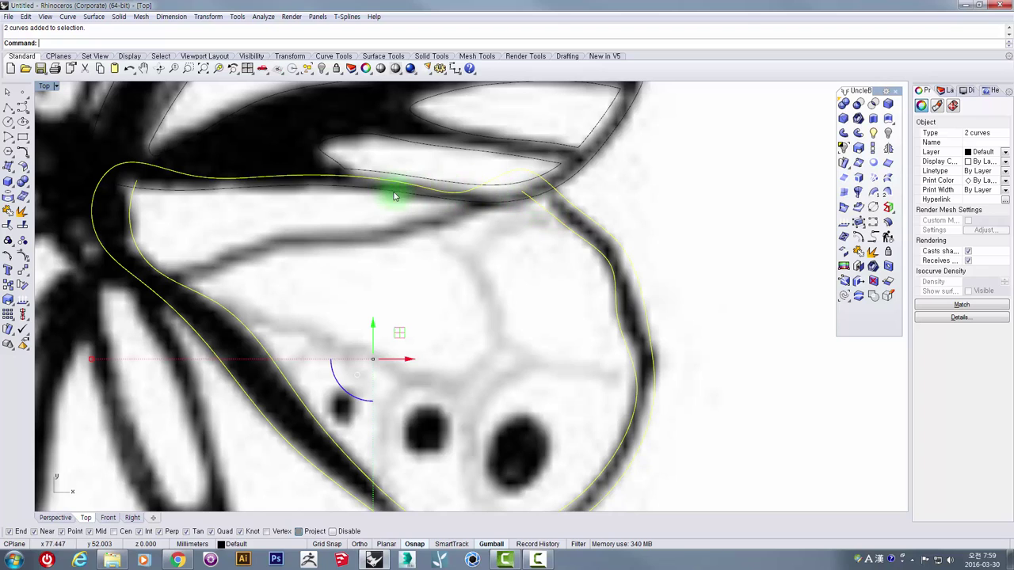
# - Use Curve Boolean to create the closed inner lower wing region below the upper wing's outline, and delete the open inner curve
pyautogui.keyDown('shift'); pyautogui.click(145, 190); pyautogui.keyUp('shift')
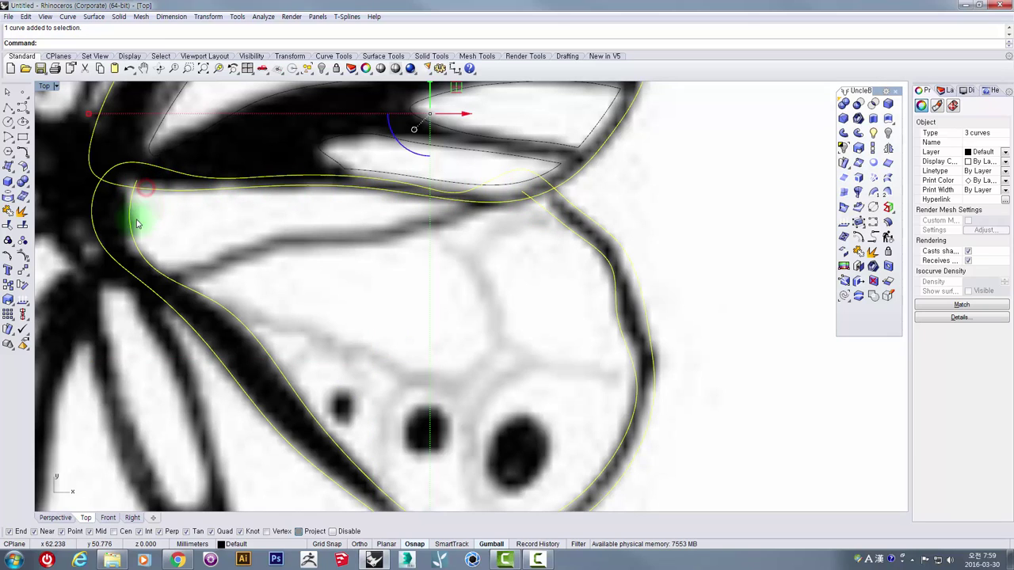
pyautogui.click(876, 301)
pyautogui.click(474, 278)
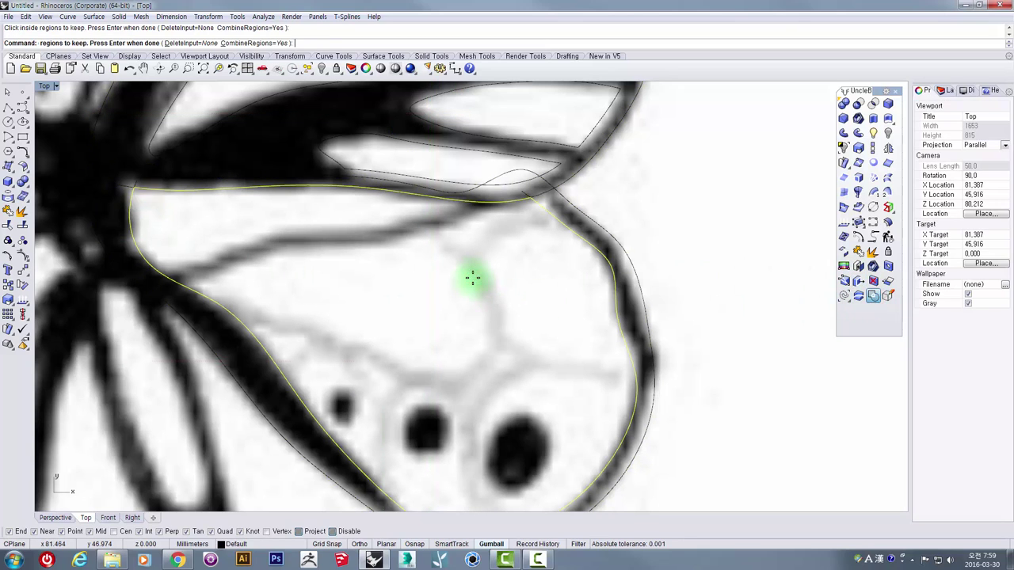
pyautogui.press('Return')
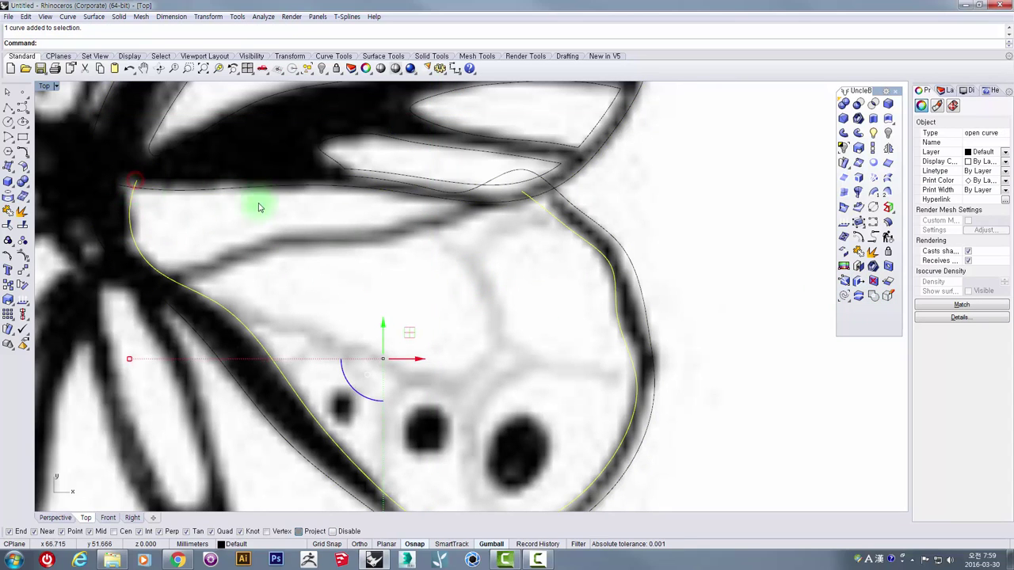
pyautogui.press('Delete')
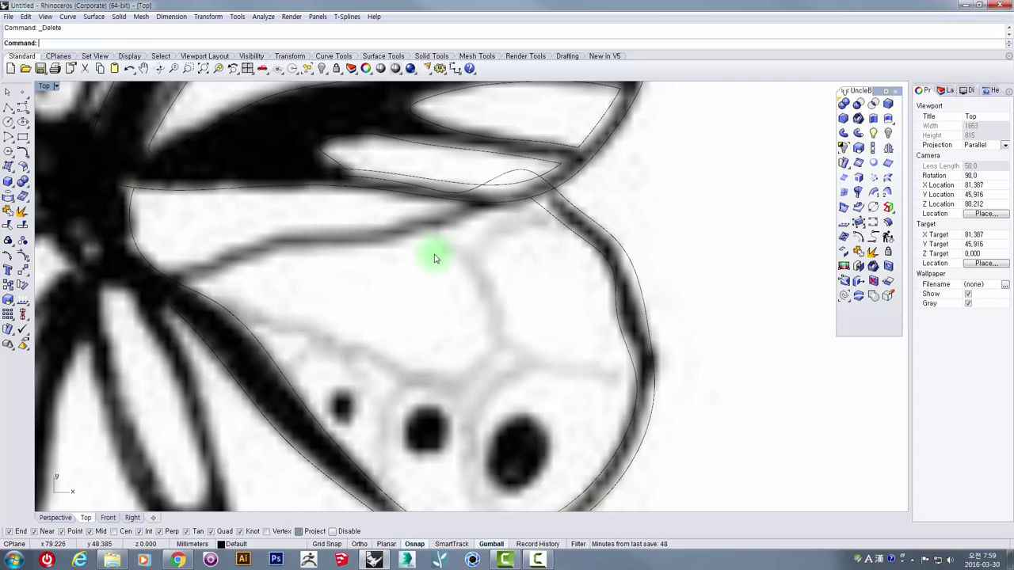
# - Try a Curve Boolean on the upper and lower wing outlines, keeping the lower wing and upper wing regions
pyautogui.click(623, 249)
pyautogui.moveTo(622, 244); pyautogui.dragTo(675, 301, button='right')
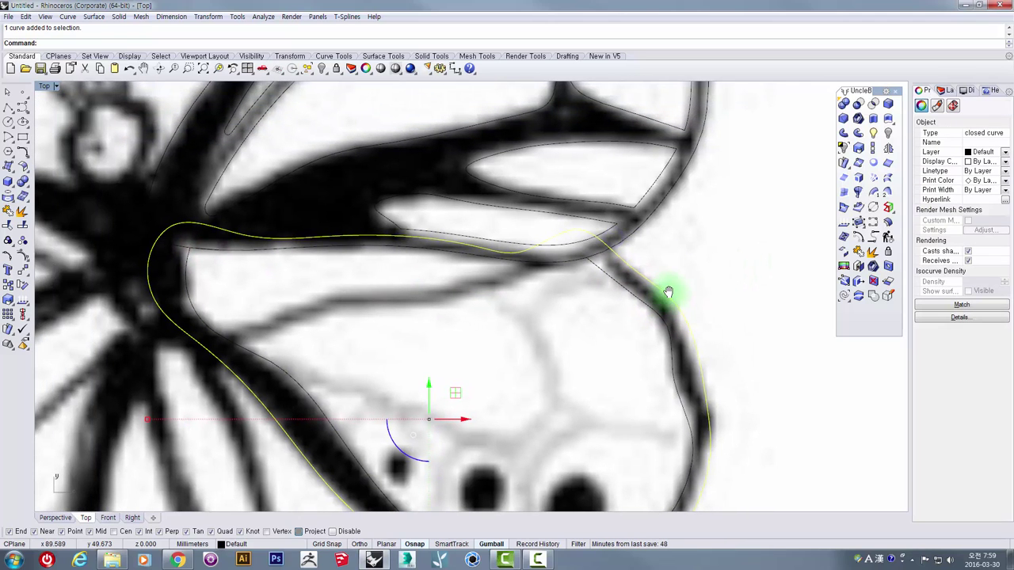
pyautogui.keyDown('shift'); pyautogui.click(627, 238); pyautogui.keyUp('shift')
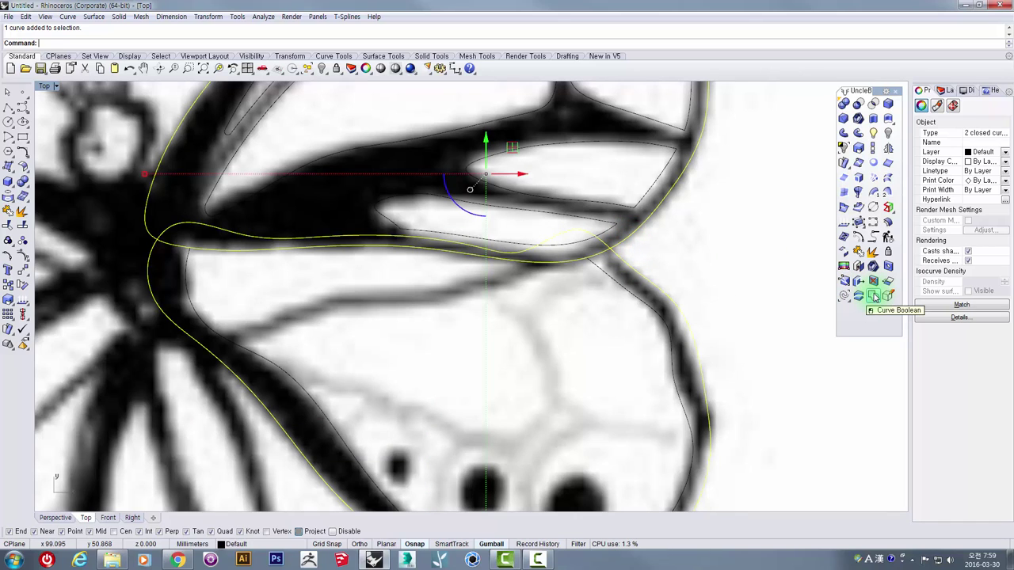
pyautogui.click(873, 295)
pyautogui.scroll(-3, 532, 287)
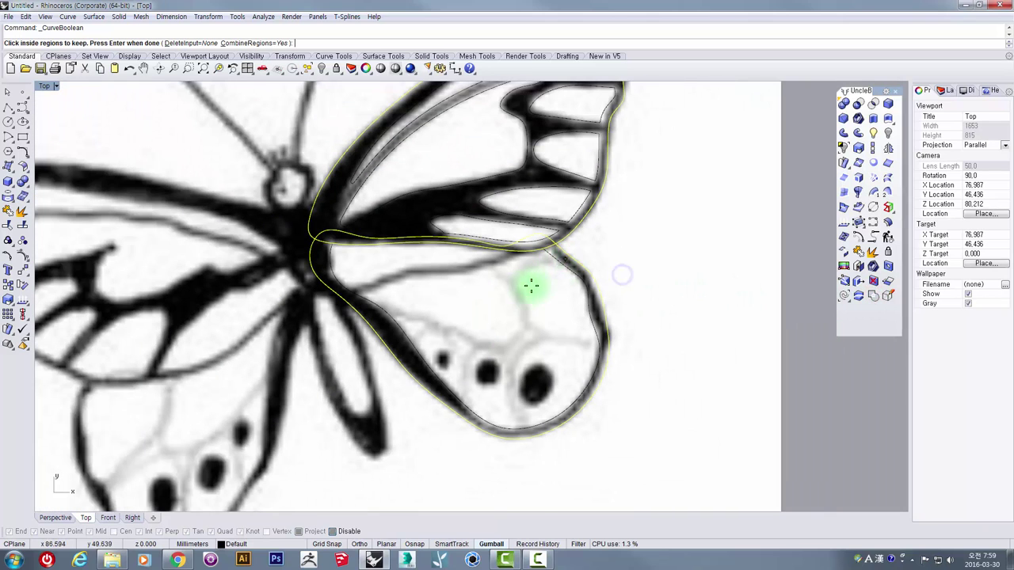
pyautogui.scroll(2, 358, 248)
pyautogui.click(335, 264)
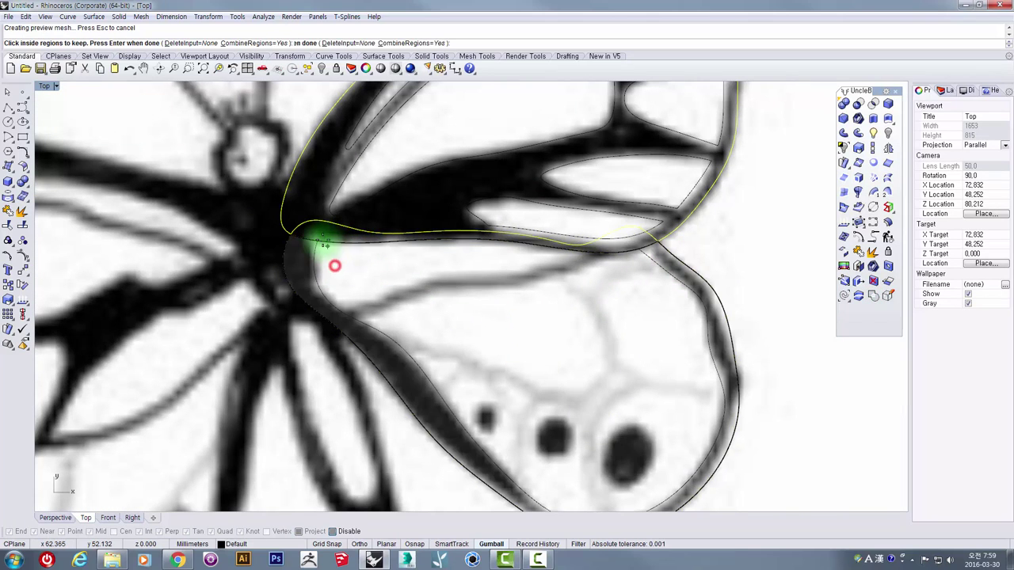
pyautogui.click(316, 198)
pyautogui.scroll(-4, 322, 200)
pyautogui.moveTo(557, 244); pyautogui.dragTo(552, 289, button='right')
pyautogui.press('Return')
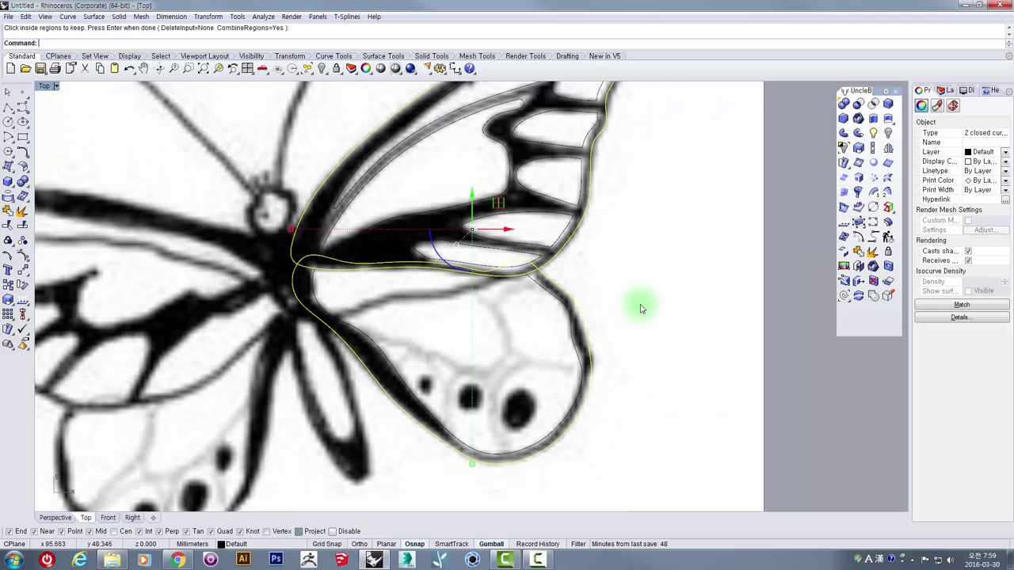
# - Merge the upper and lower wing outlines into one closed silhouette with Curve Boolean by choosing the area outside both wings
pyautogui.click(875, 296)
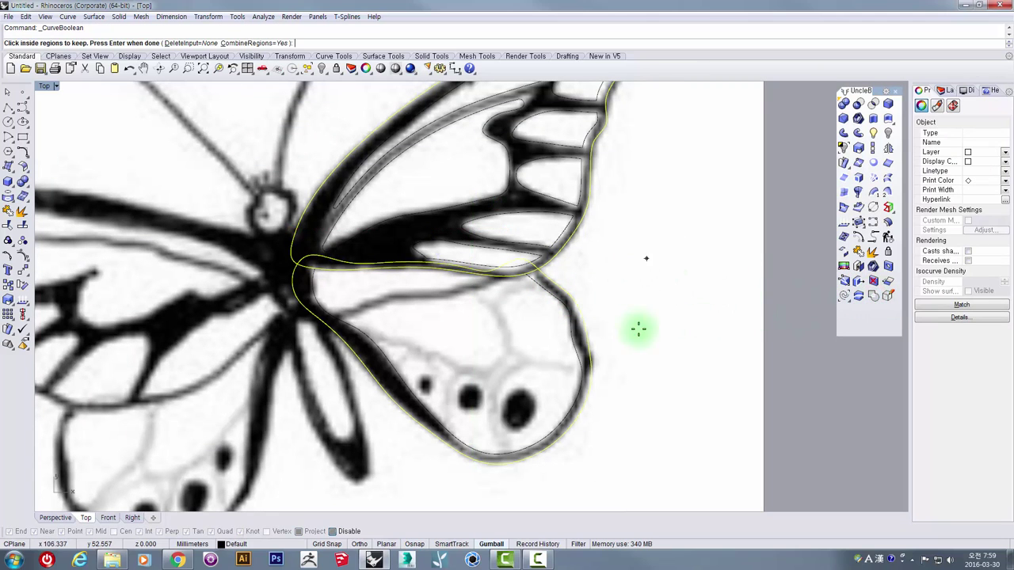
pyautogui.moveTo(661, 260); pyautogui.dragTo(612, 308, button='right')
pyautogui.click(643, 240)
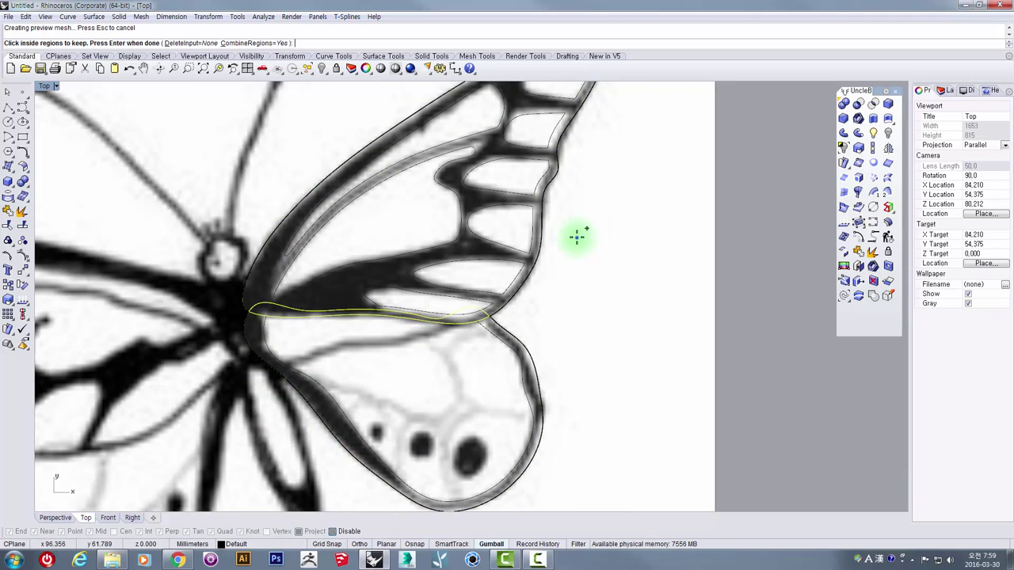
pyautogui.moveTo(577, 238); pyautogui.dragTo(522, 279, button='right')
pyautogui.press('Return')
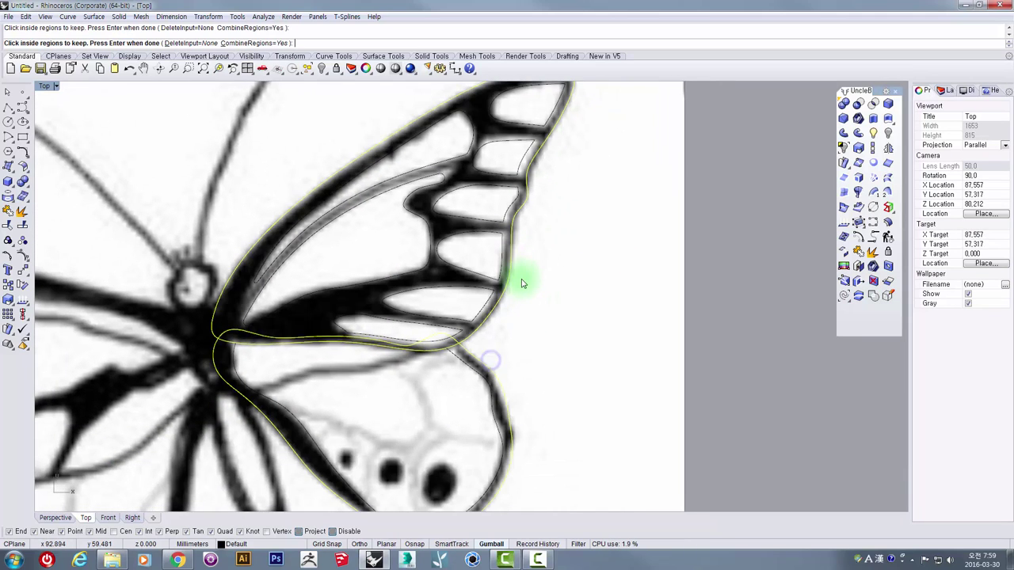
# - Try deleting the separate wing outlines that overlap the merged silhouette, and undo the deletion
pyautogui.scroll(2, 431, 338)
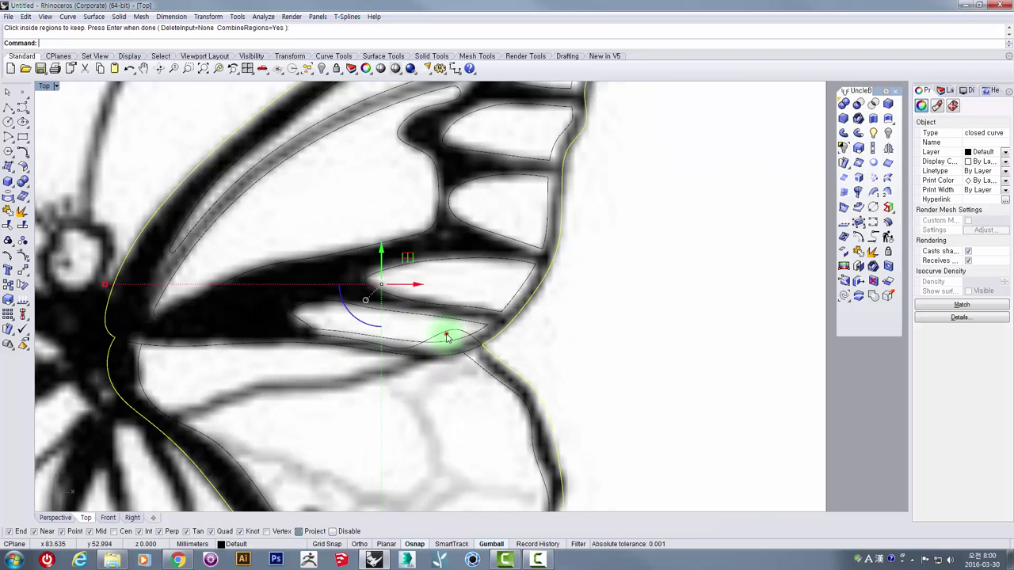
pyautogui.click(446, 336)
pyautogui.press('Delete')
pyautogui.click(437, 356)
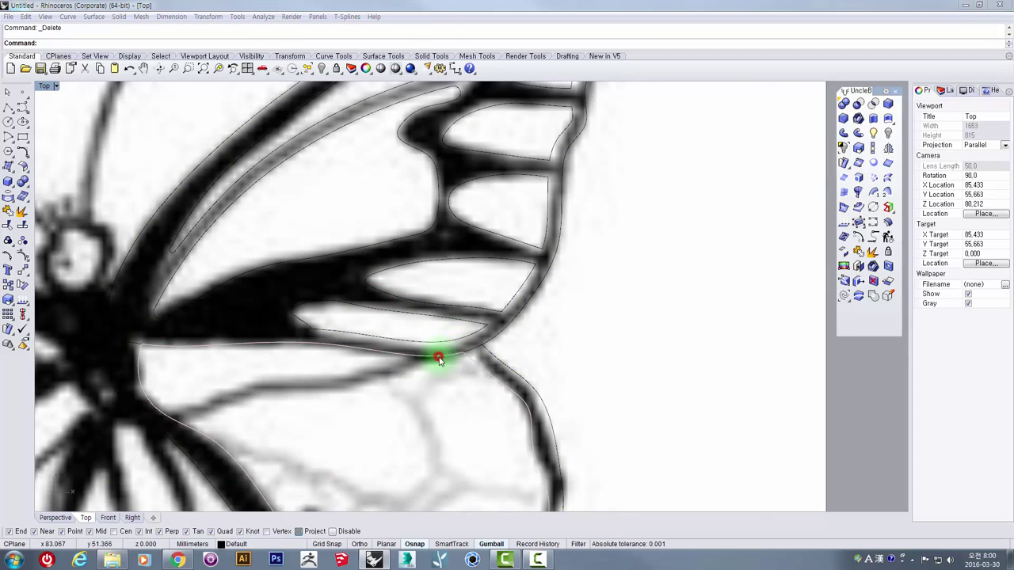
pyautogui.click(473, 395)
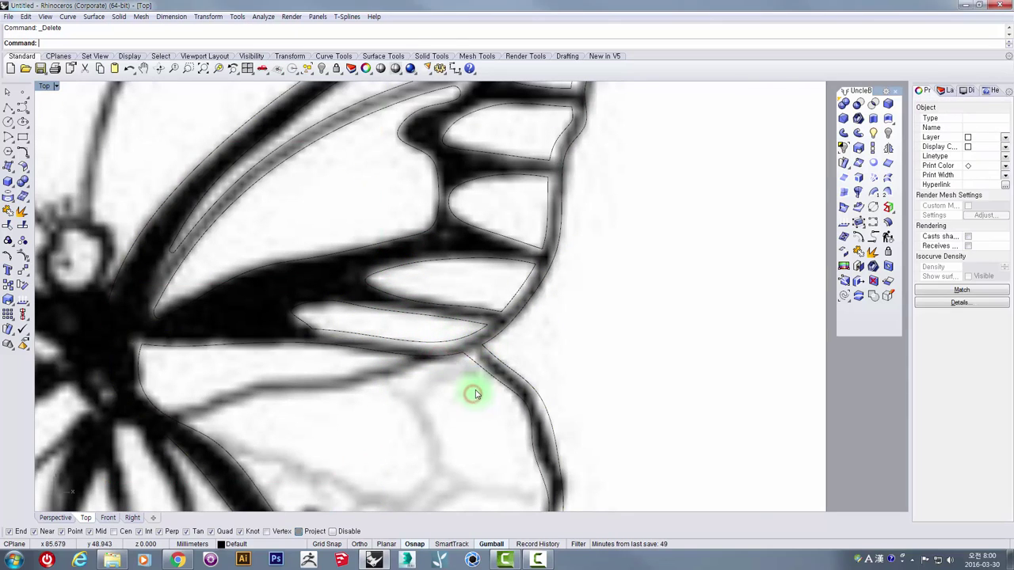
pyautogui.scroll(-5, 502, 368)
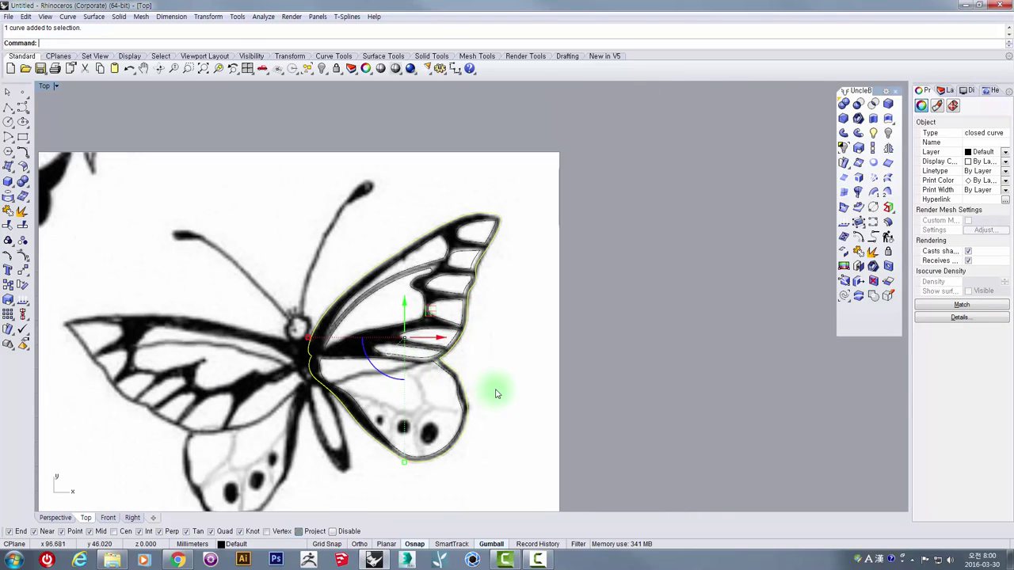
pyautogui.scroll(4, 392, 341)
pyautogui.hotkey('ctrl', 'z')
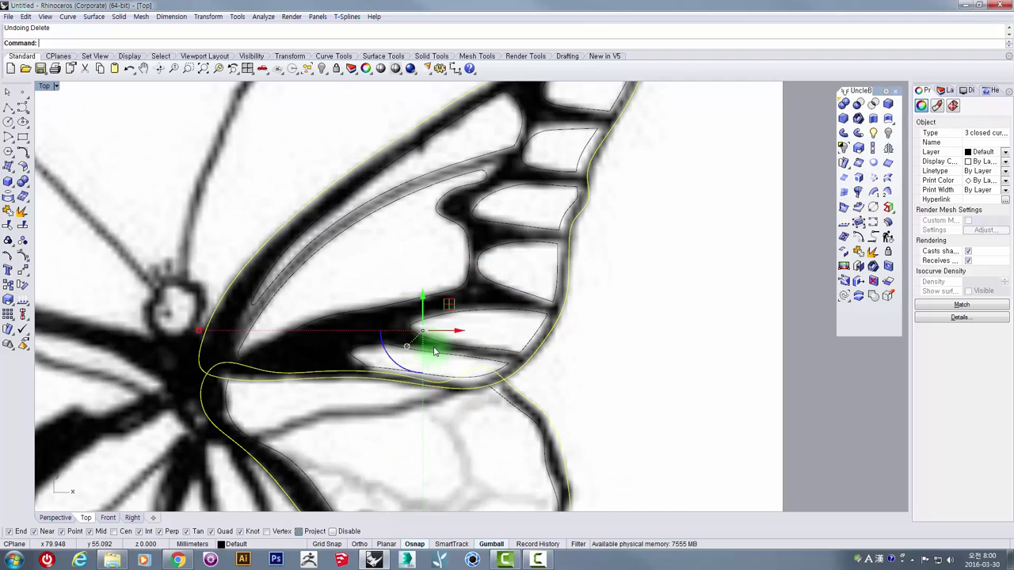
# - Duplicate the three selected wing outline curves into the empty area beside the reference image, about 60 mm away
pyautogui.scroll(-4, 434, 351)
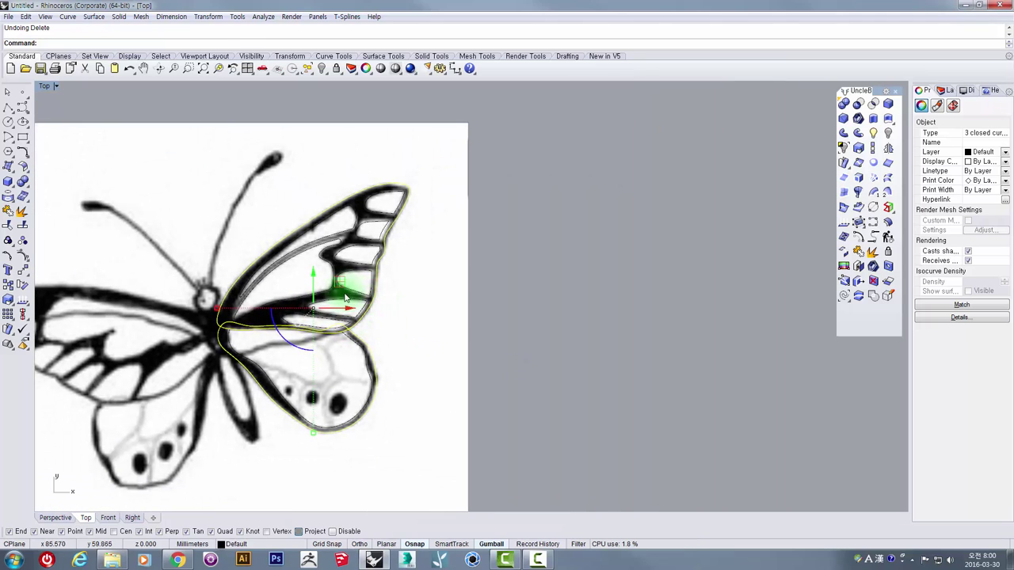
pyautogui.moveTo(347, 289); pyautogui.dragTo(629, 293)
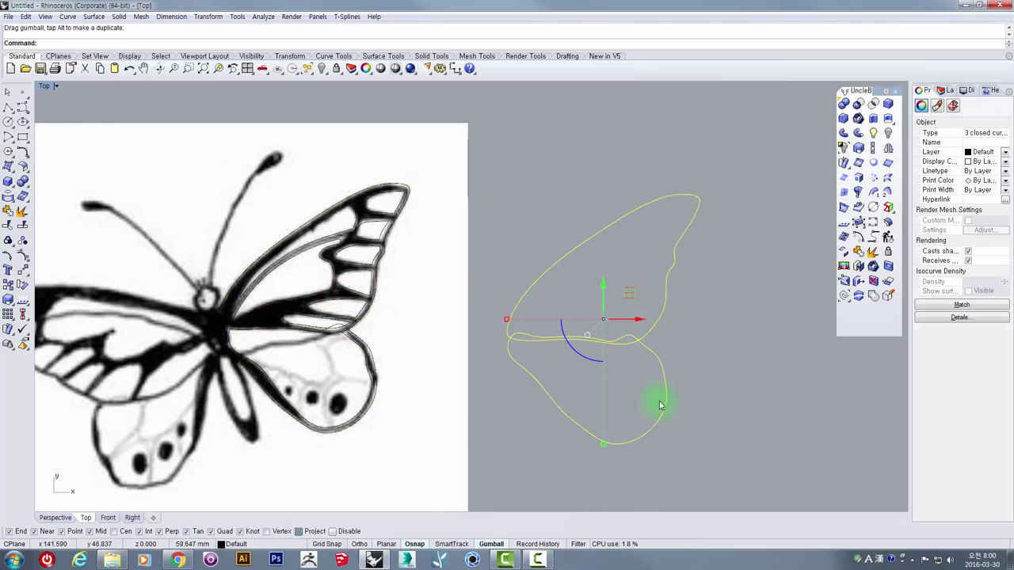
pyautogui.click(712, 351)
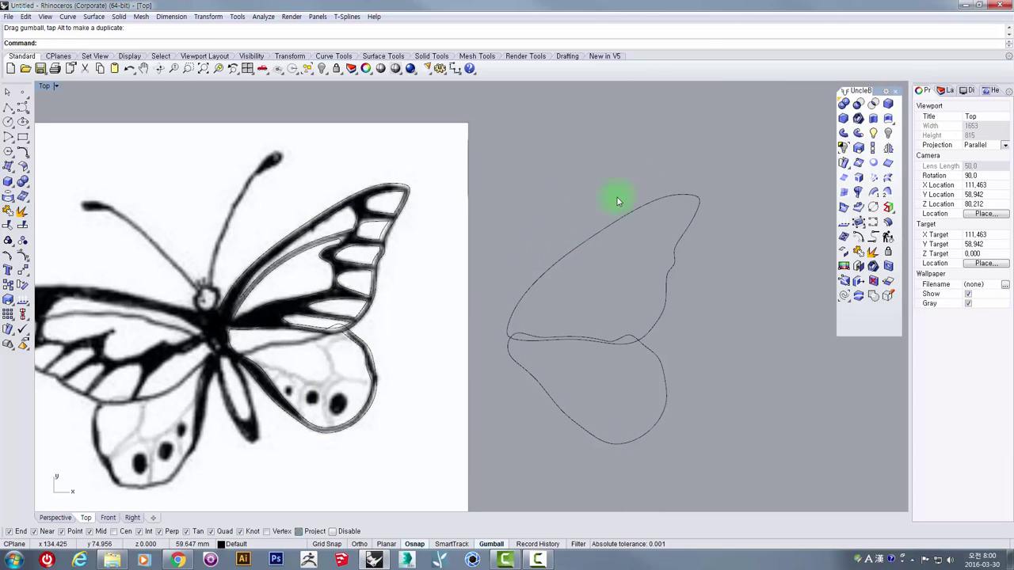
# - Merge the duplicated outlines into one silhouette with Curve Boolean and move the result about 49 mm away from them
pyautogui.moveTo(560, 256); pyautogui.dragTo(561, 255)
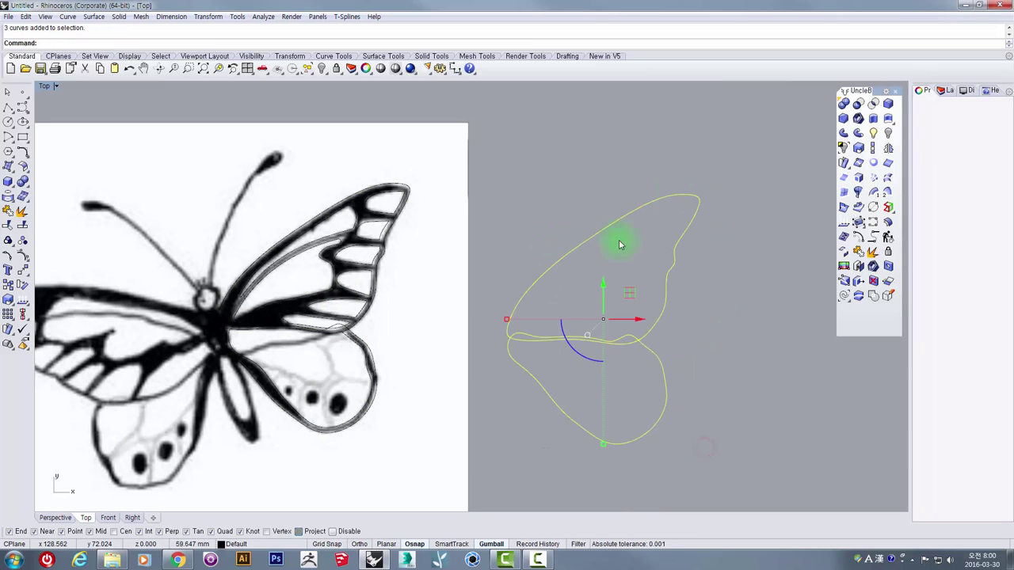
pyautogui.click(872, 296)
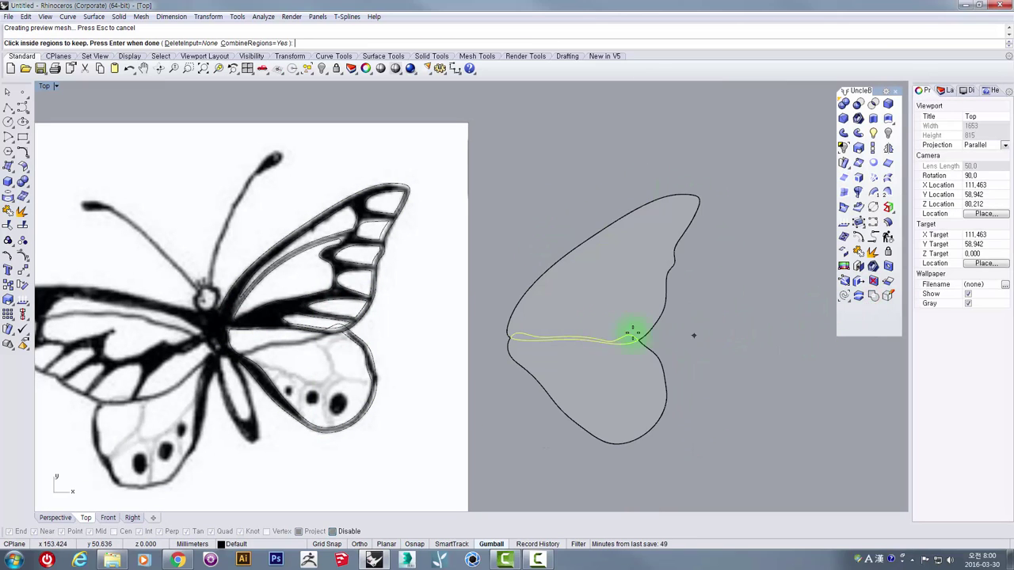
pyautogui.moveTo(670, 403); pyautogui.dragTo(498, 370, button='right')
pyautogui.press('Return')
pyautogui.moveTo(684, 261); pyautogui.dragTo(713, 271)
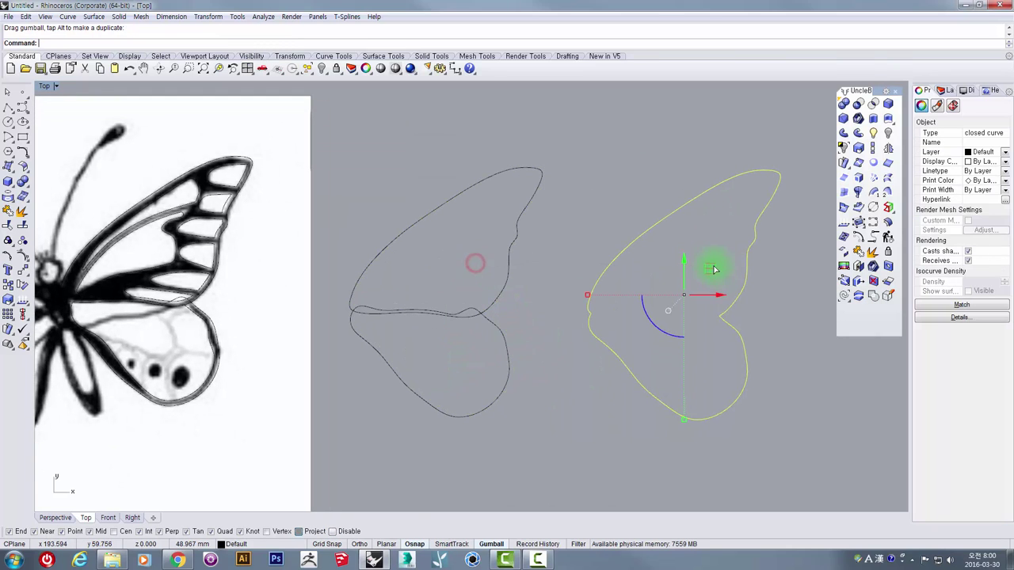
# - Delete the duplicated wing outlines and their merged silhouette beside the reference image
pyautogui.moveTo(680, 432); pyautogui.dragTo(409, 176)
pyautogui.press('Delete')
pyautogui.scroll(8, 415, 288)
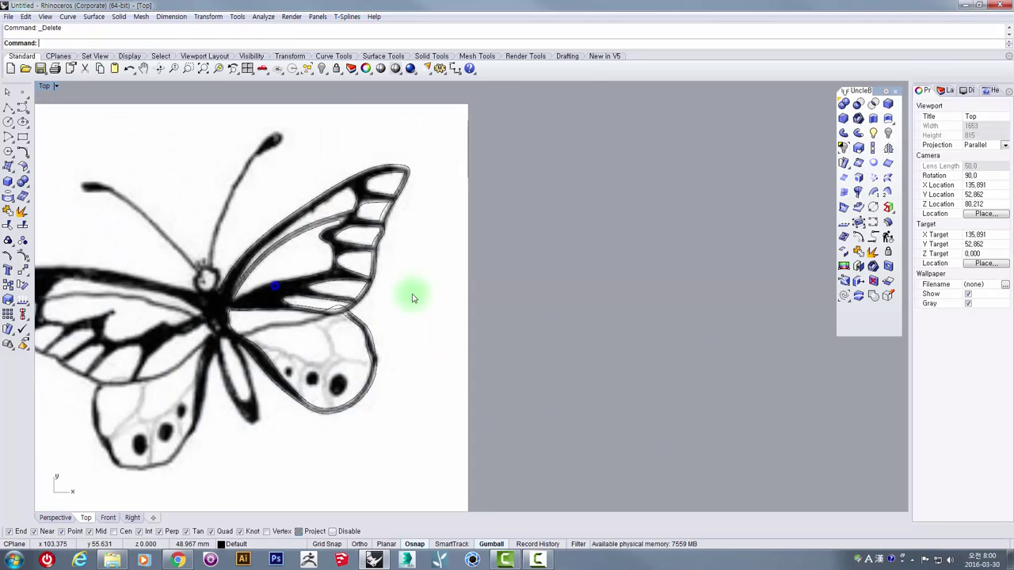
# - Delete the separate lower wing outer outline that overlaps the merged silhouette
pyautogui.click(290, 322)
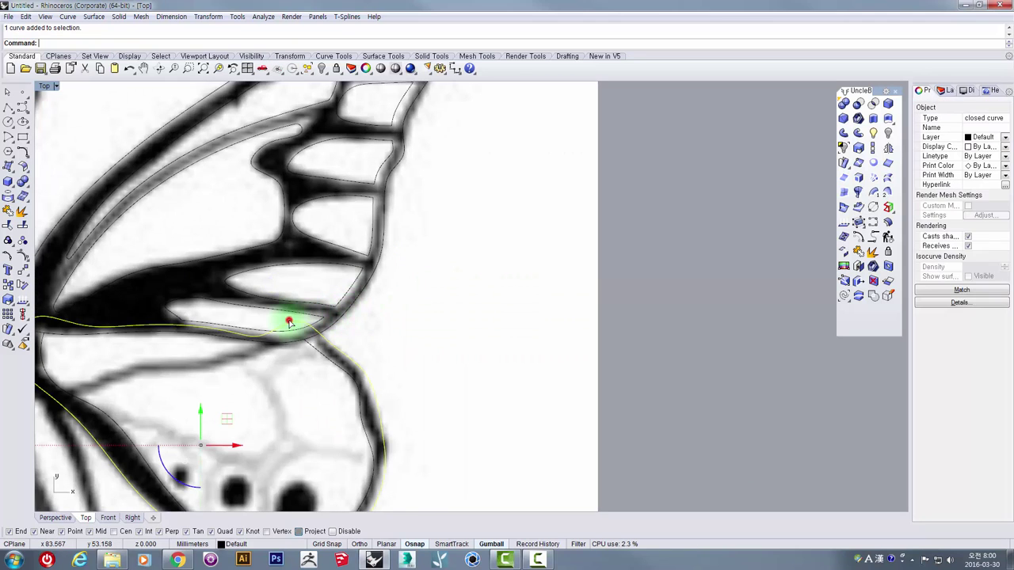
pyautogui.click(339, 322)
pyautogui.click(410, 310)
pyautogui.scroll(6, 306, 335)
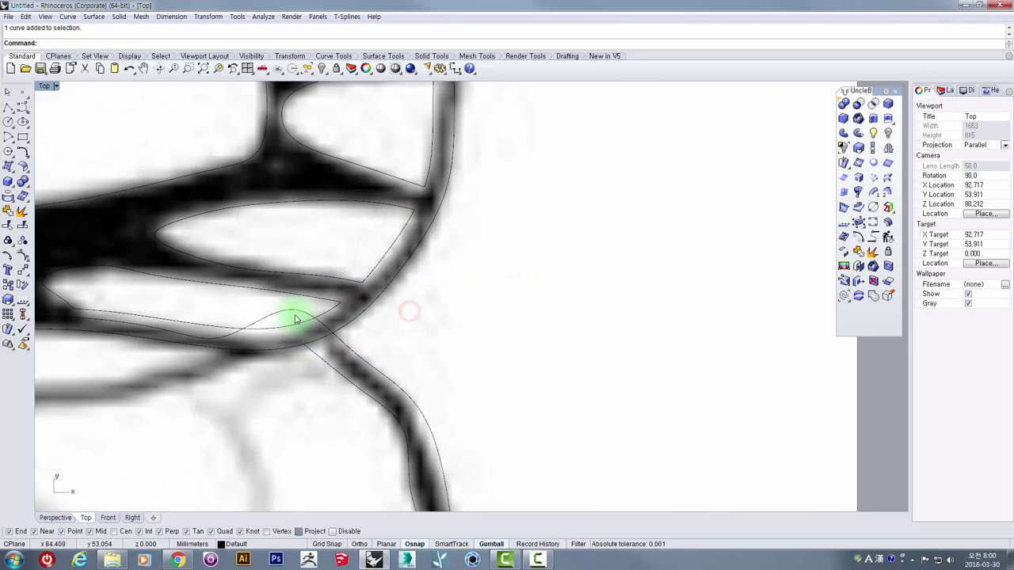
pyautogui.click(294, 316)
pyautogui.press('Delete')
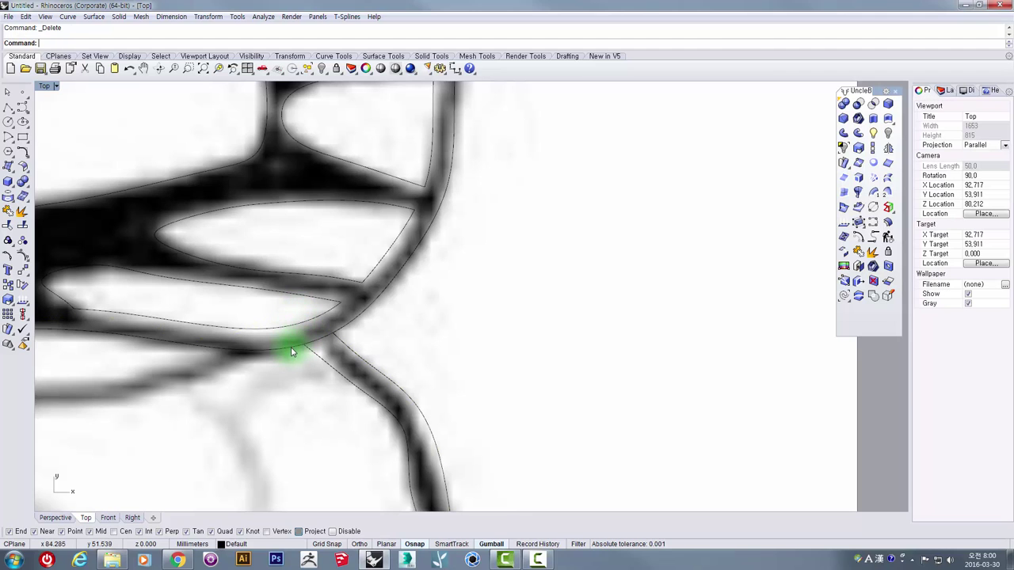
# - Select the merged wing silhouette and examine how it follows both wings, especially at the notch between them and near the body
pyautogui.click(291, 348)
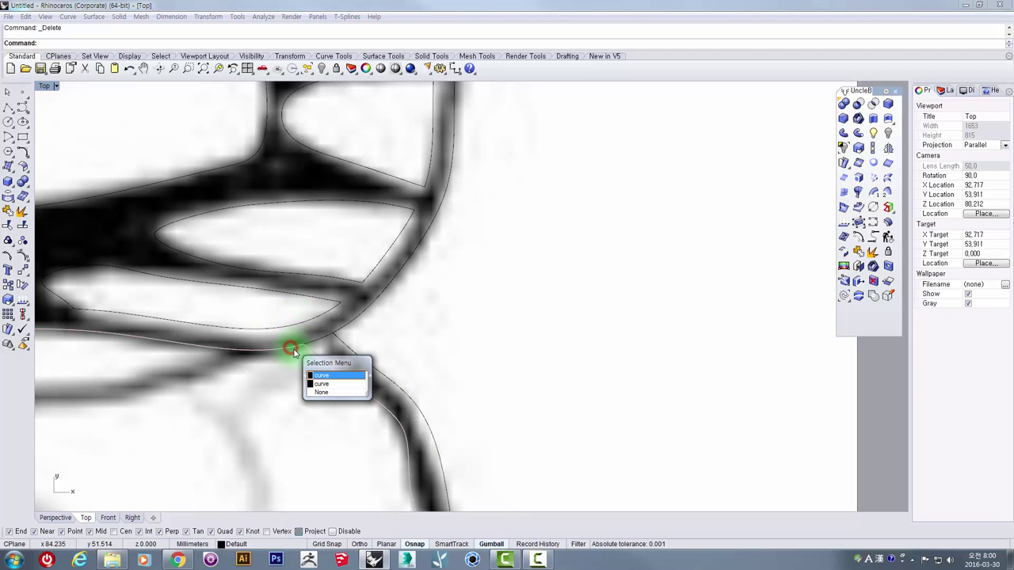
pyautogui.click(318, 384)
pyautogui.scroll(-3, 328, 362)
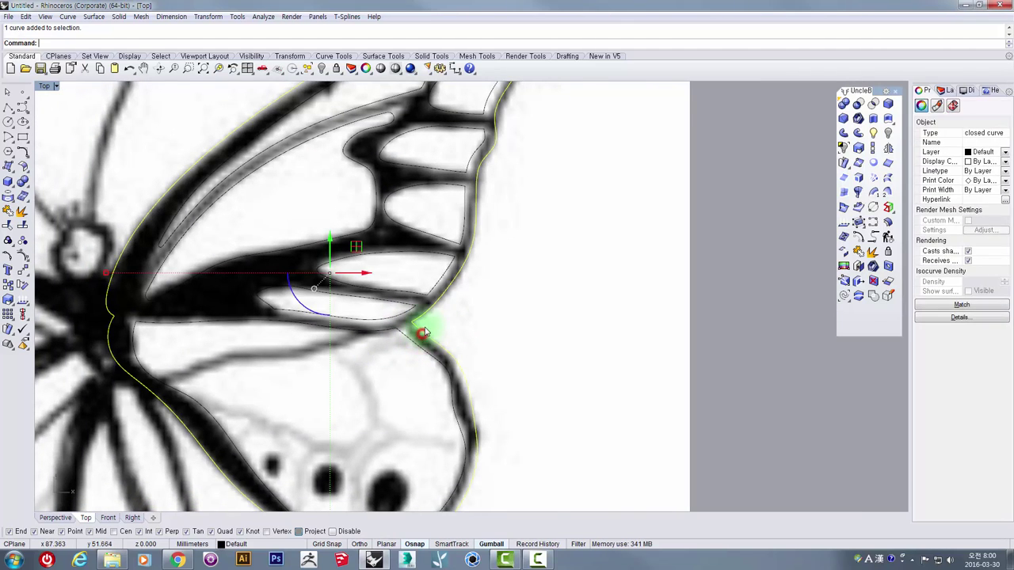
pyautogui.moveTo(147, 317); pyautogui.dragTo(232, 363, button='right')
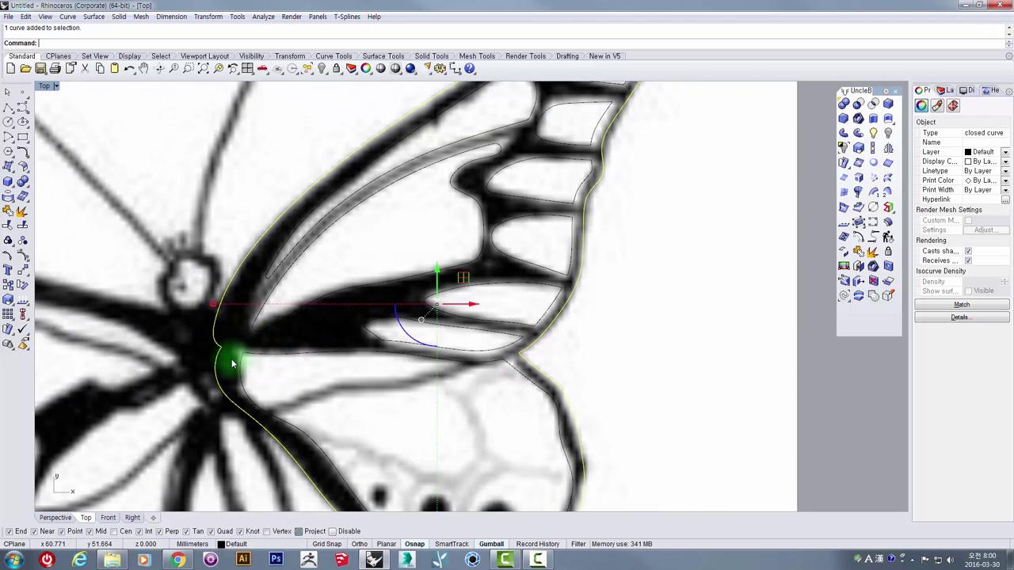
pyautogui.scroll(1, 232, 363)
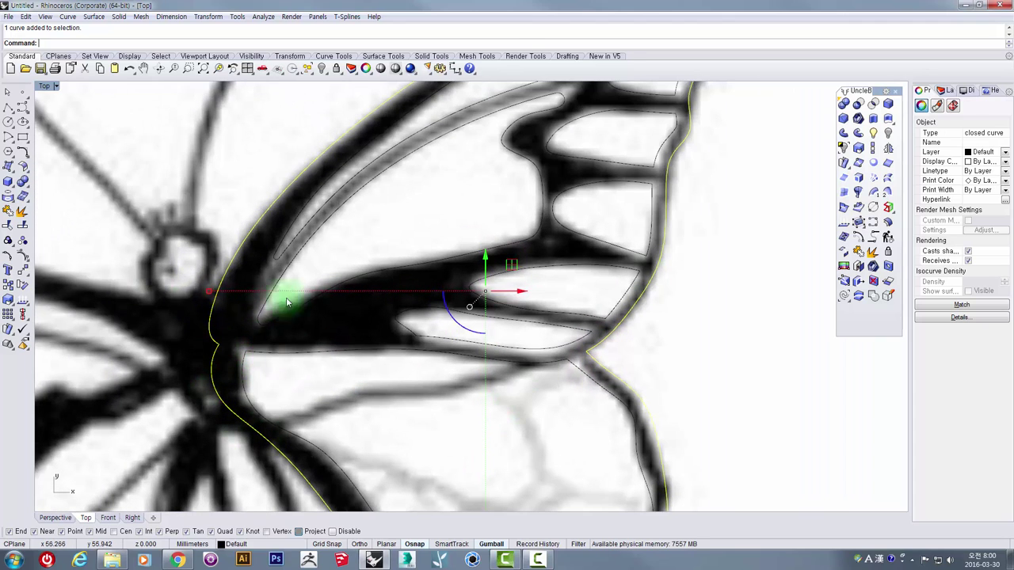
pyautogui.scroll(-2, 287, 302)
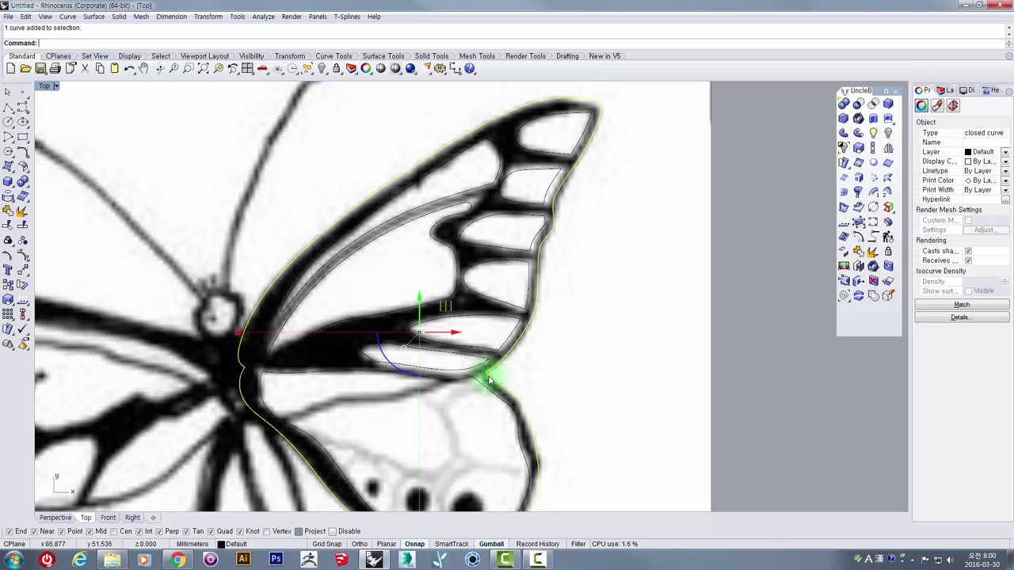
pyautogui.scroll(6, 487, 380)
pyautogui.scroll(-8, 480, 358)
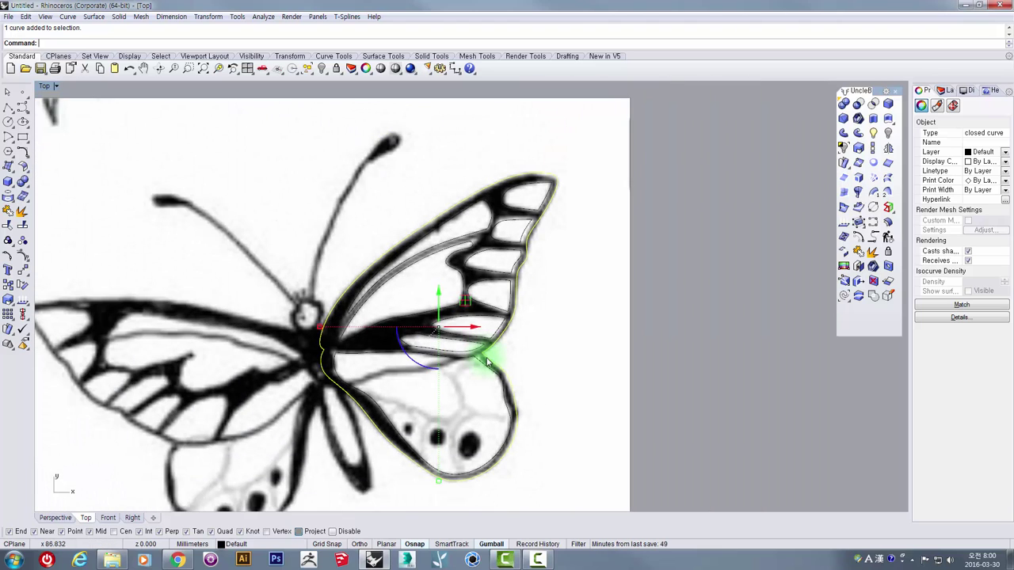
pyautogui.scroll(4, 485, 362)
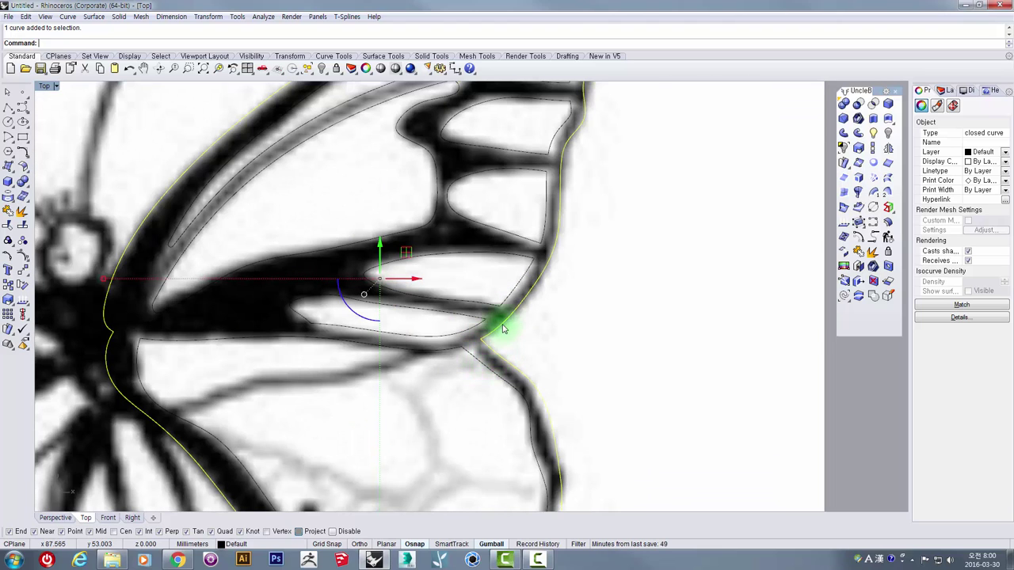
pyautogui.scroll(-3, 496, 343)
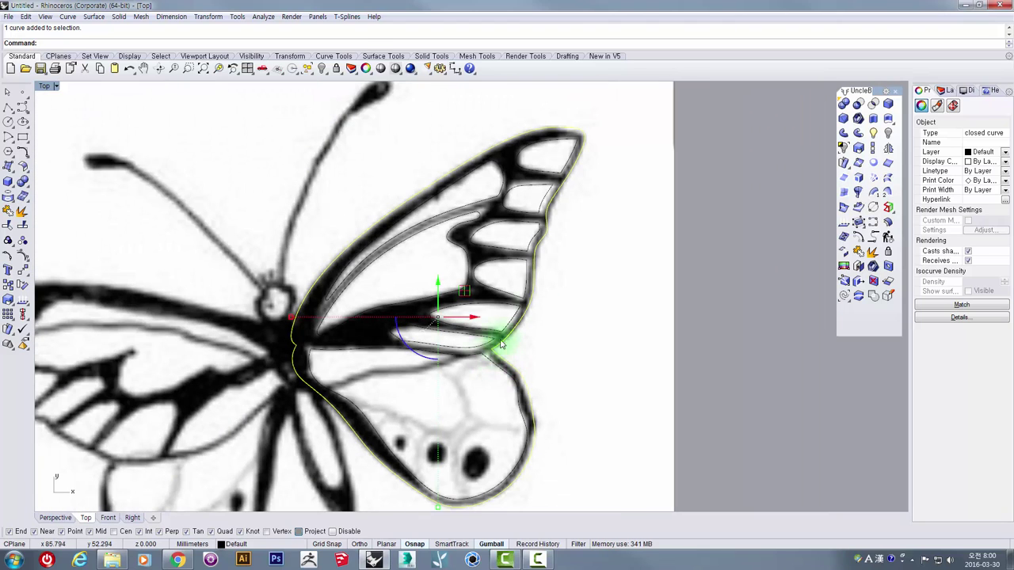
pyautogui.scroll(-3, 322, 358)
pyautogui.scroll(4, 425, 334)
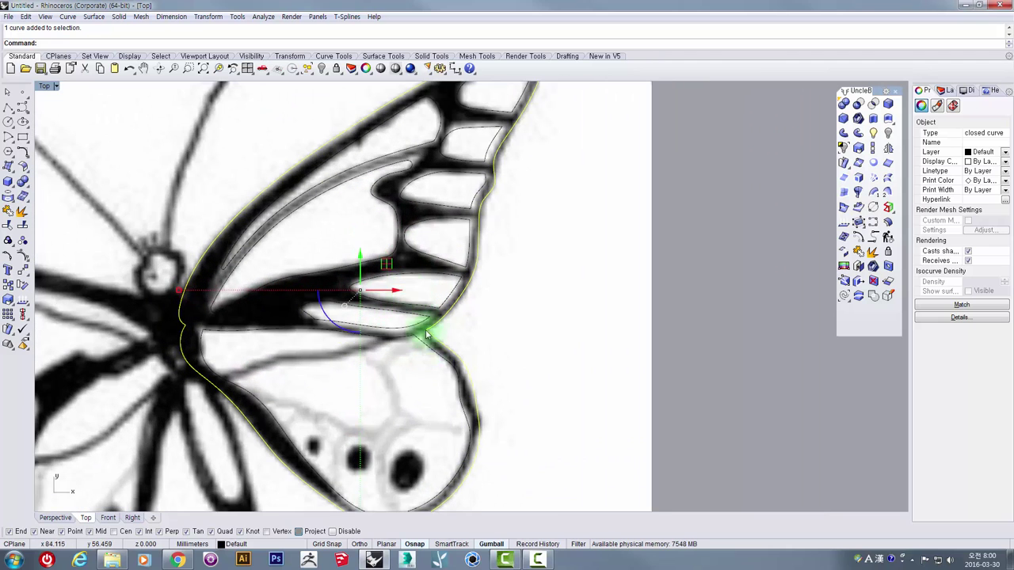
pyautogui.moveTo(402, 349); pyautogui.dragTo(407, 263, button='right')
pyautogui.scroll(6, 327, 292)
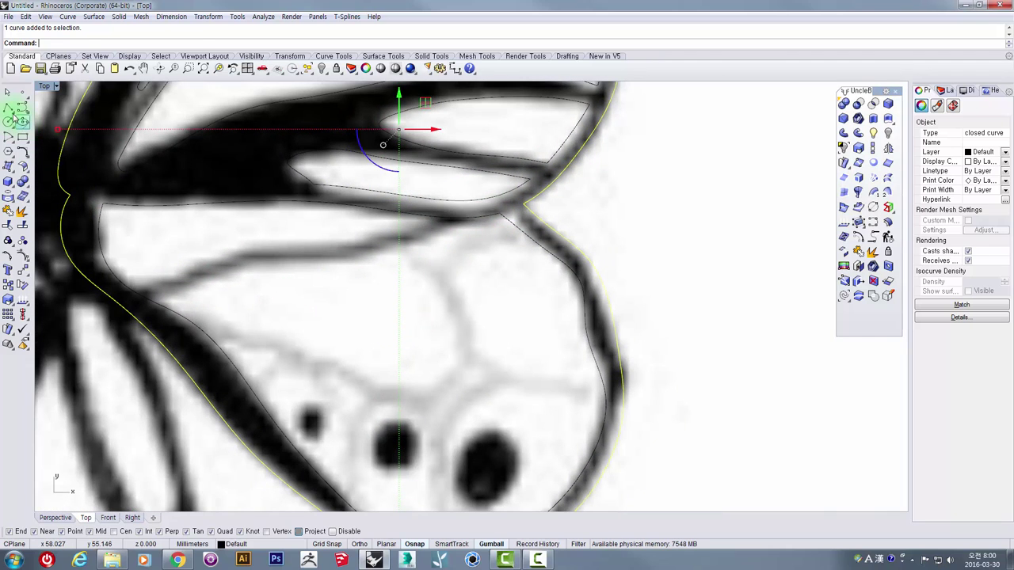
pyautogui.click(10, 111)
pyautogui.scroll(2, 135, 305)
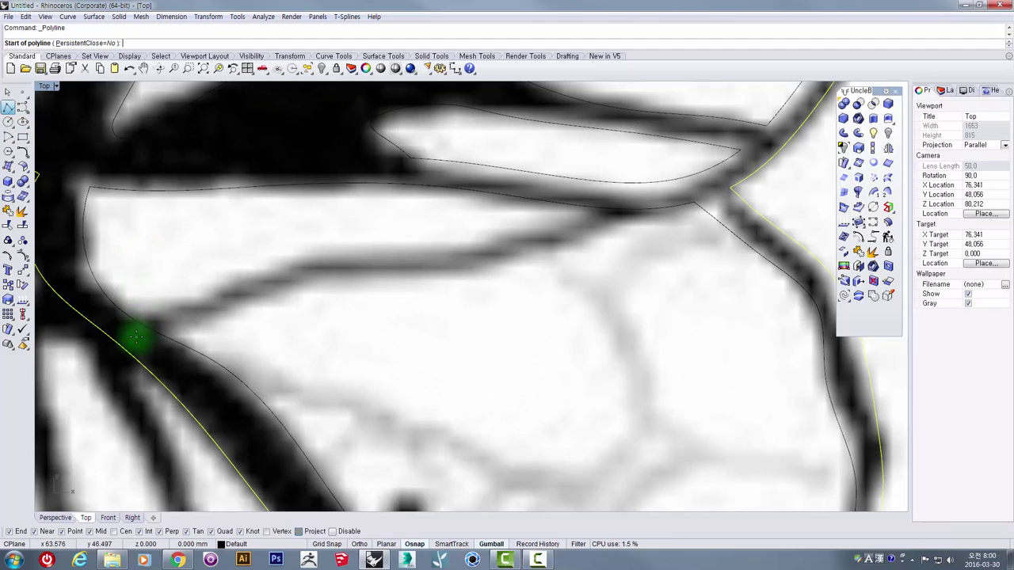
pyautogui.click(136, 337)
pyautogui.click(263, 275)
pyautogui.press('Escape')
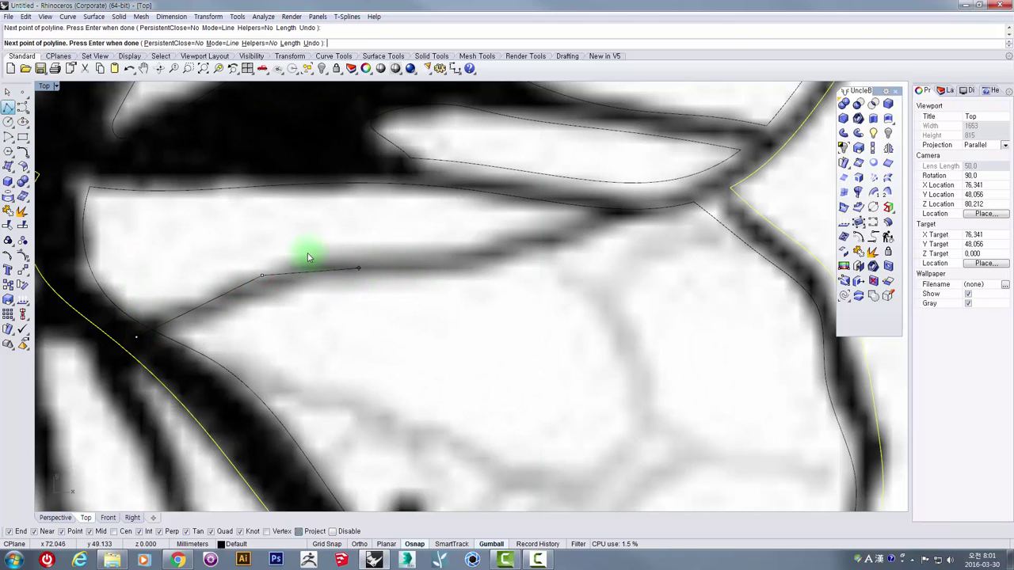
pyautogui.press('Escape')
# - Draw an interpolated curve along the lower wing's upper vein, from the dark edge near the body to just past the region's upper outline
pyautogui.click(23, 110)
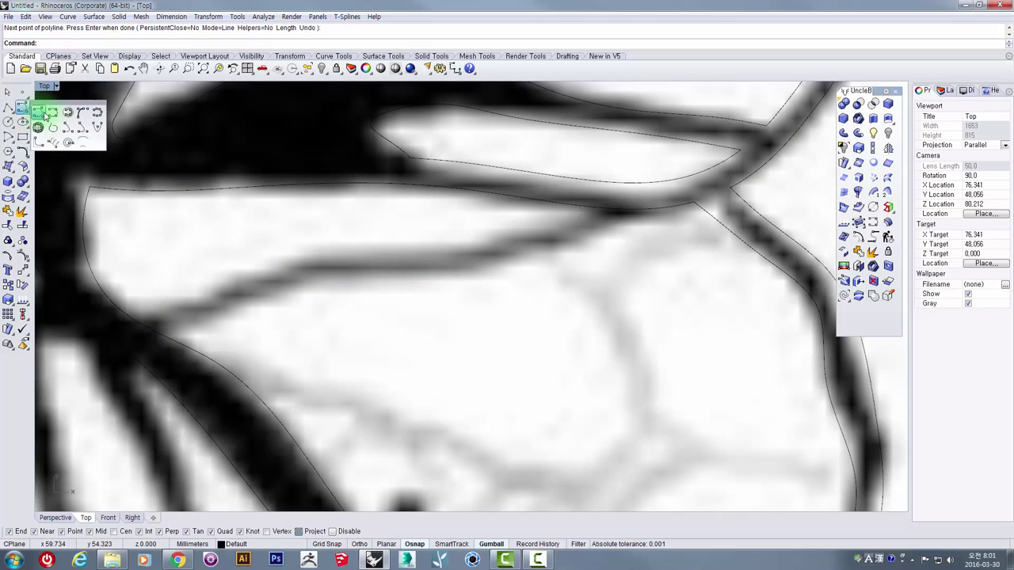
pyautogui.click(44, 112)
pyautogui.click(136, 338)
pyautogui.click(301, 263)
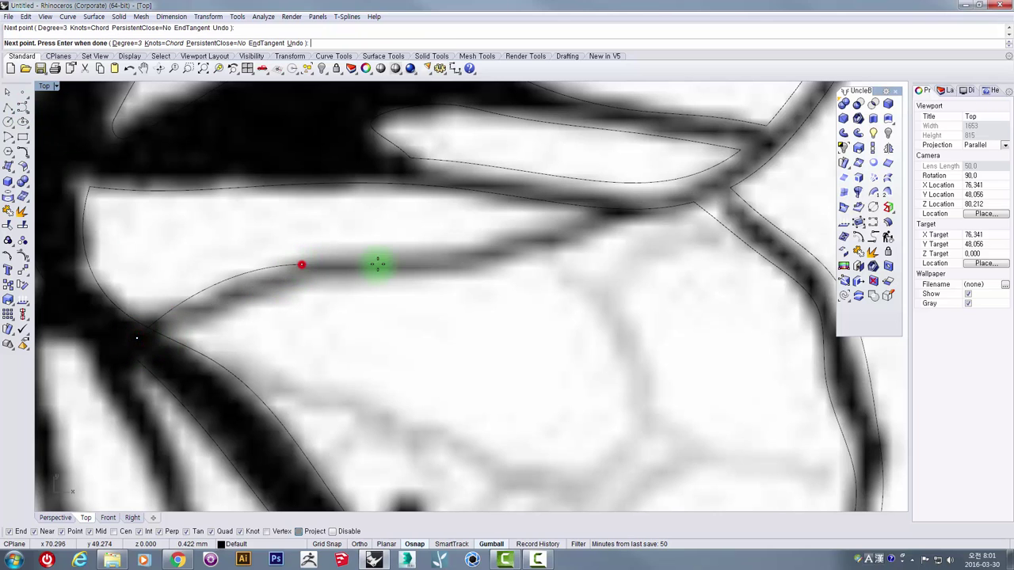
pyautogui.click(486, 261)
pyautogui.click(632, 197)
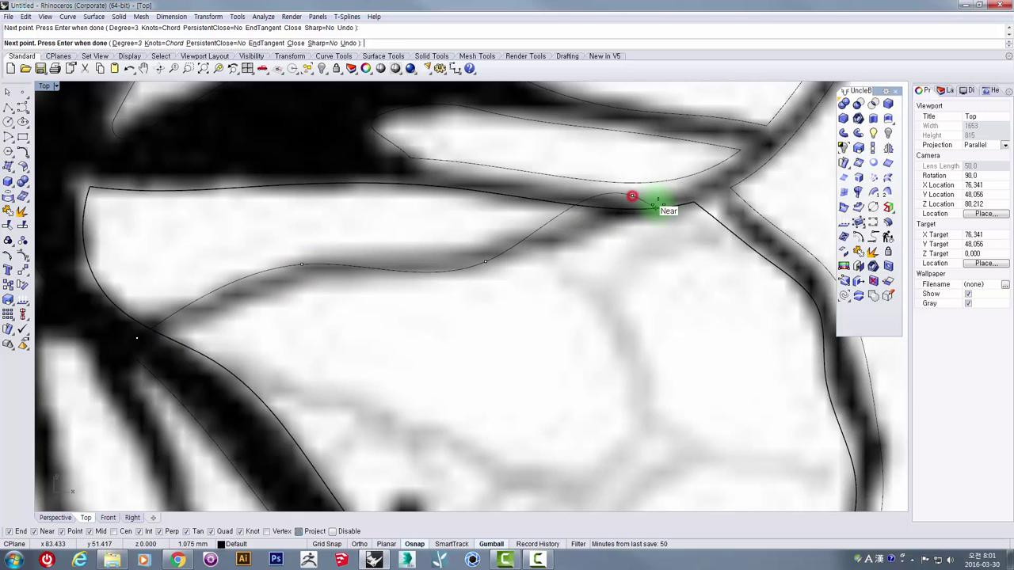
pyautogui.rightClick(654, 208)
# - Draw a wavy interpolated curve across the lower wing's three spots, from the dark body-side edge to the outer wing border
pyautogui.scroll(-6, 628, 308)
pyautogui.moveTo(627, 321); pyautogui.dragTo(518, 236, button='right')
pyautogui.scroll(3, 369, 295)
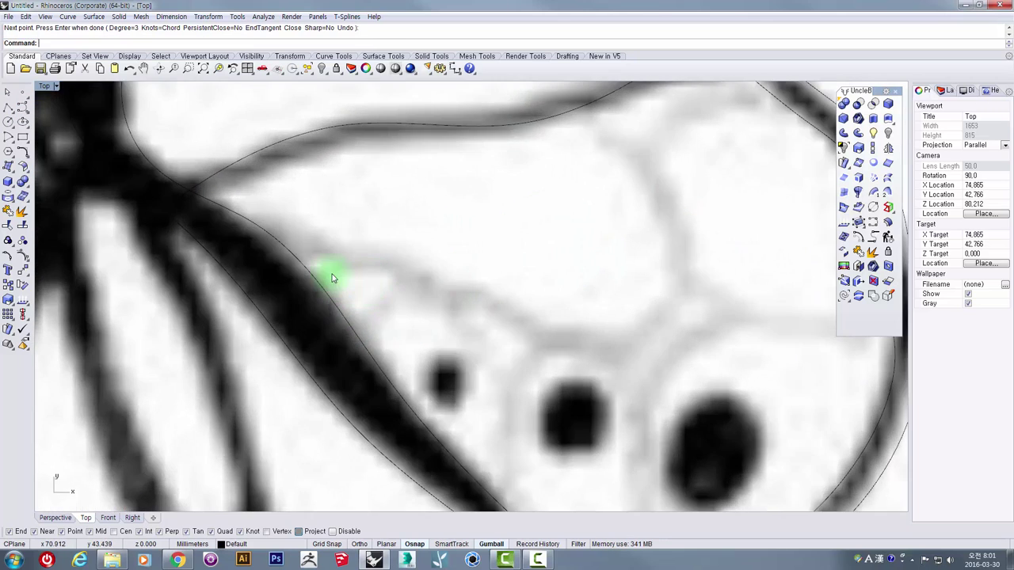
pyautogui.scroll(-3, 628, 344)
pyautogui.scroll(3, 607, 306)
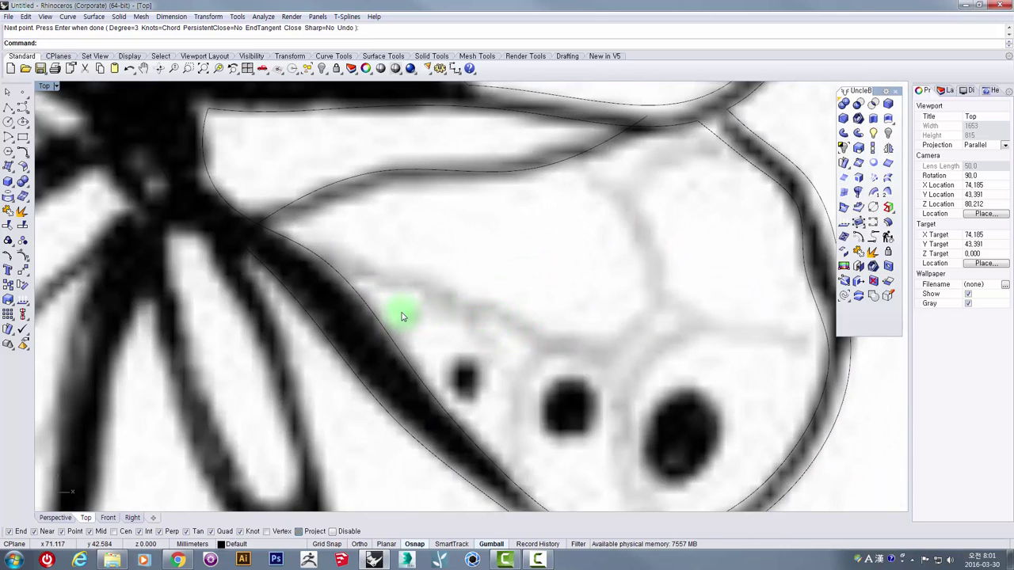
pyautogui.scroll(-2, 345, 295)
pyautogui.scroll(1, 485, 321)
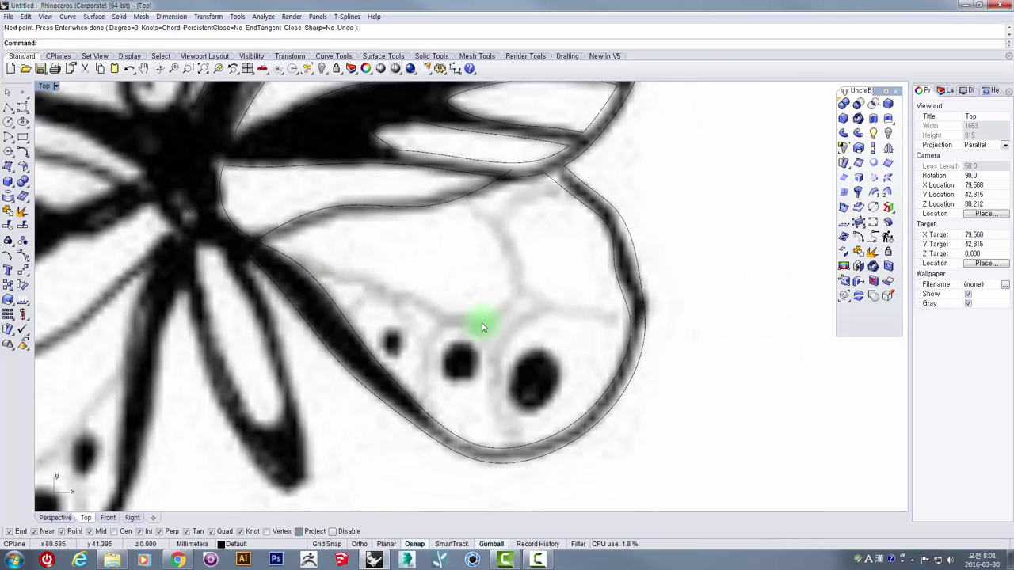
pyautogui.scroll(2, 350, 338)
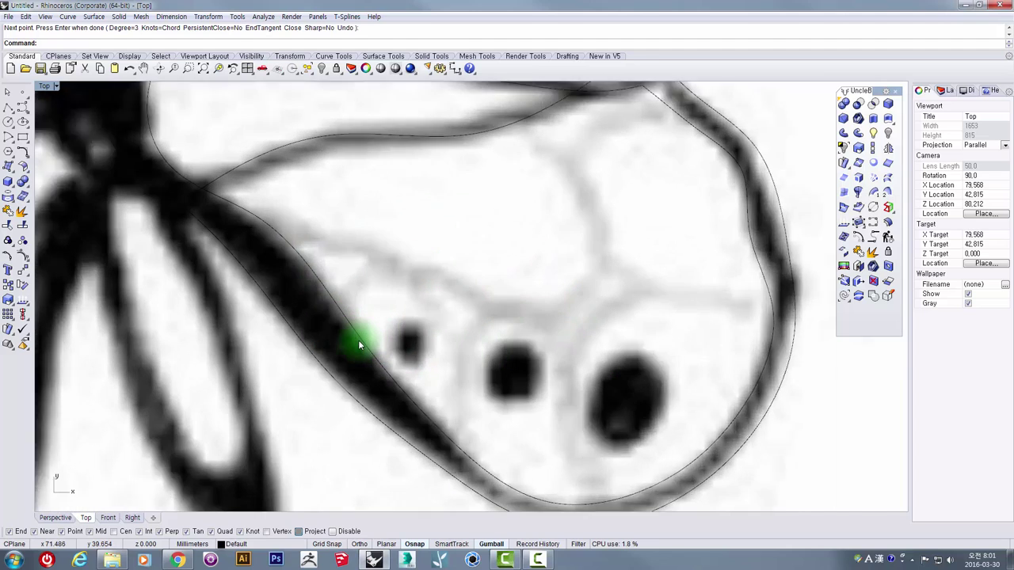
pyautogui.click(343, 346)
pyautogui.click(380, 333)
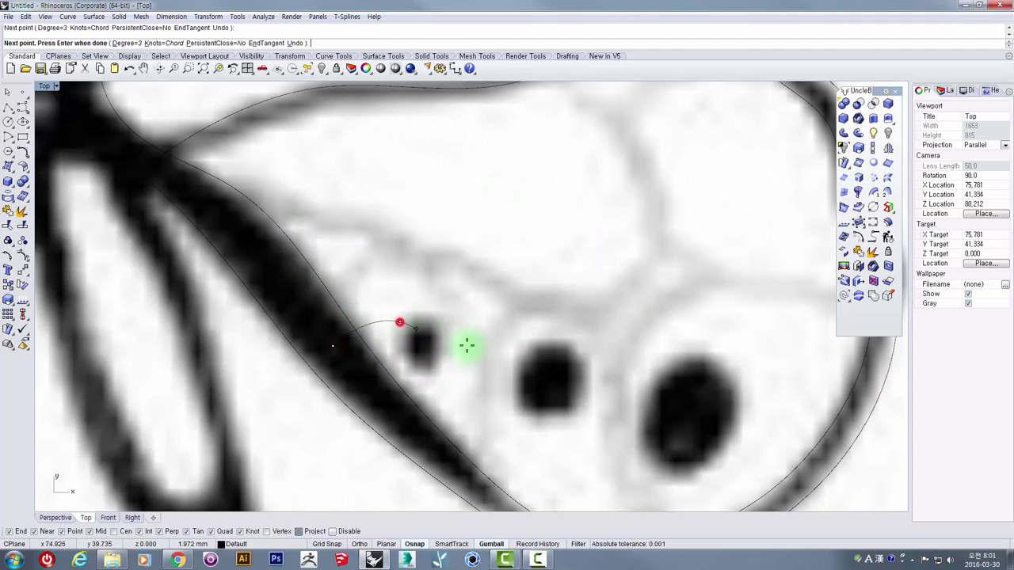
pyautogui.click(589, 392)
pyautogui.click(725, 410)
pyautogui.moveTo(790, 370); pyautogui.dragTo(678, 338, button='right')
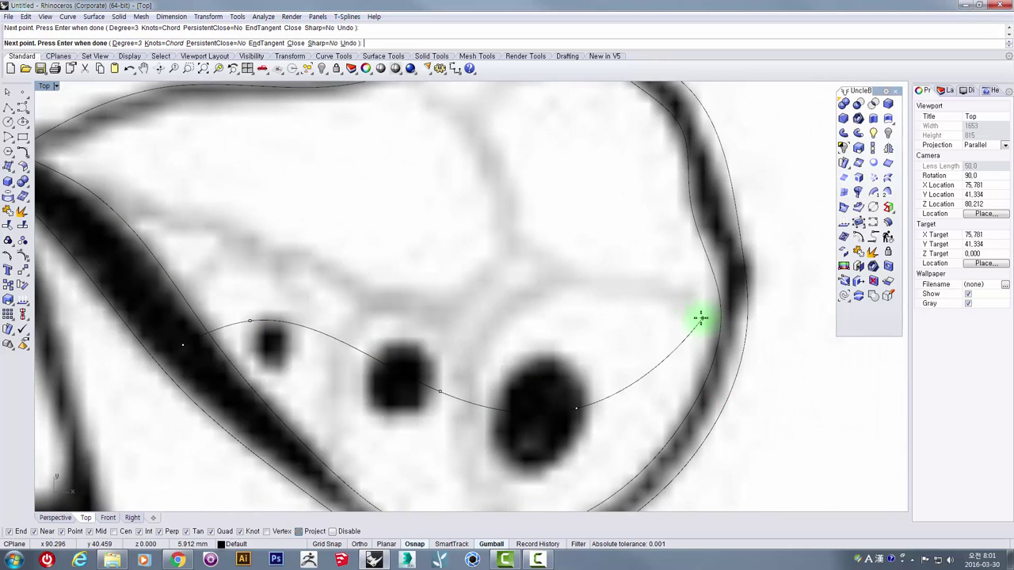
pyautogui.click(684, 324)
pyautogui.click(736, 316)
pyautogui.rightClick(736, 317)
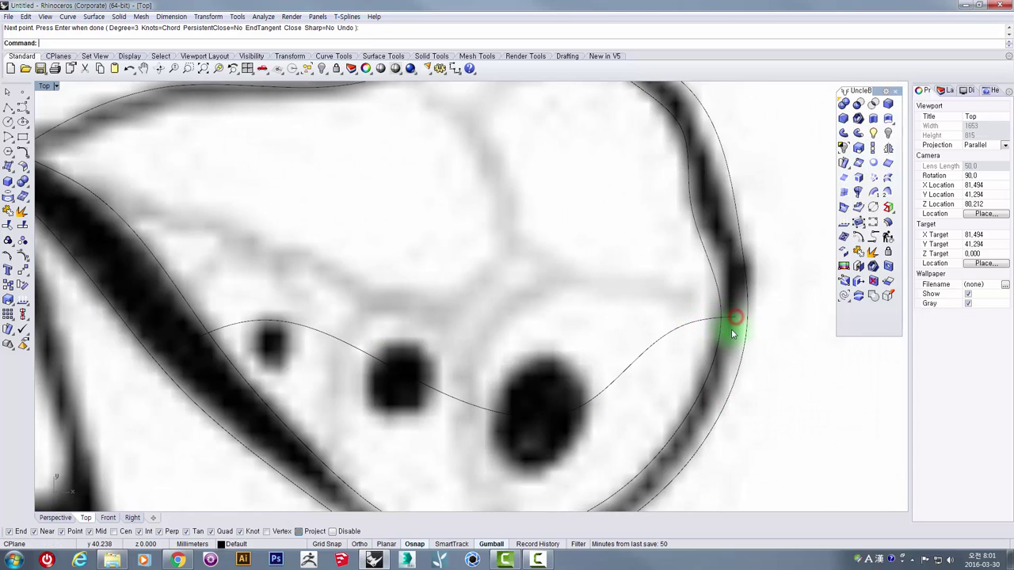
# - Offset the upper vein curve downward to form the vein's other edge
pyautogui.scroll(-8, 668, 342)
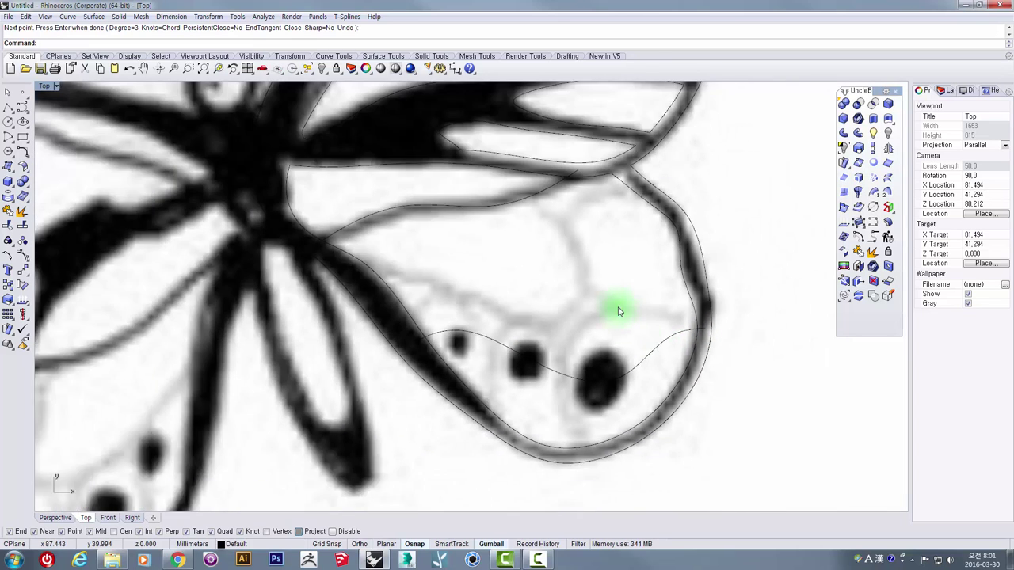
pyautogui.moveTo(613, 296); pyautogui.dragTo(556, 362, button='right')
pyautogui.click(443, 302)
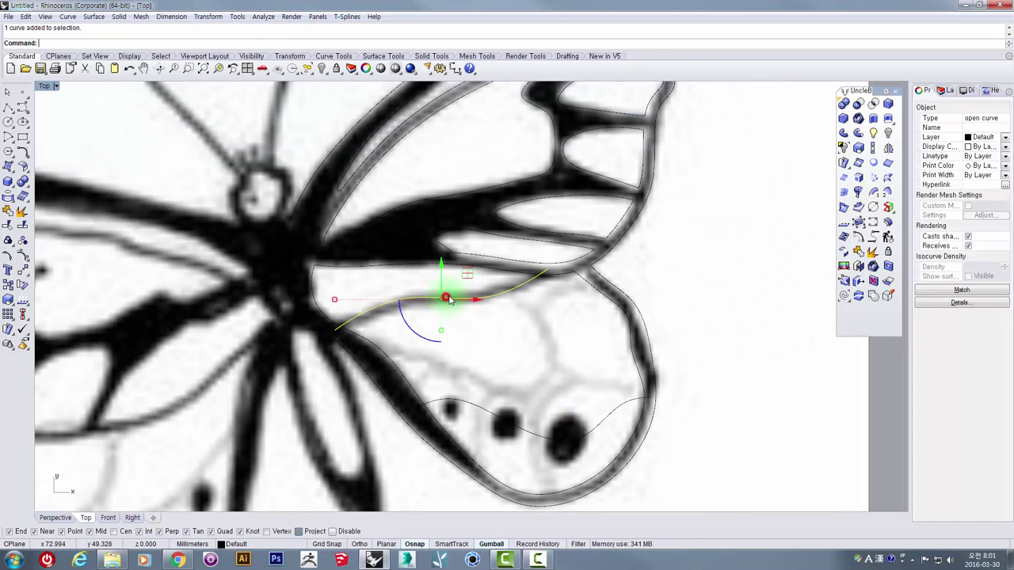
pyautogui.scroll(3, 440, 301)
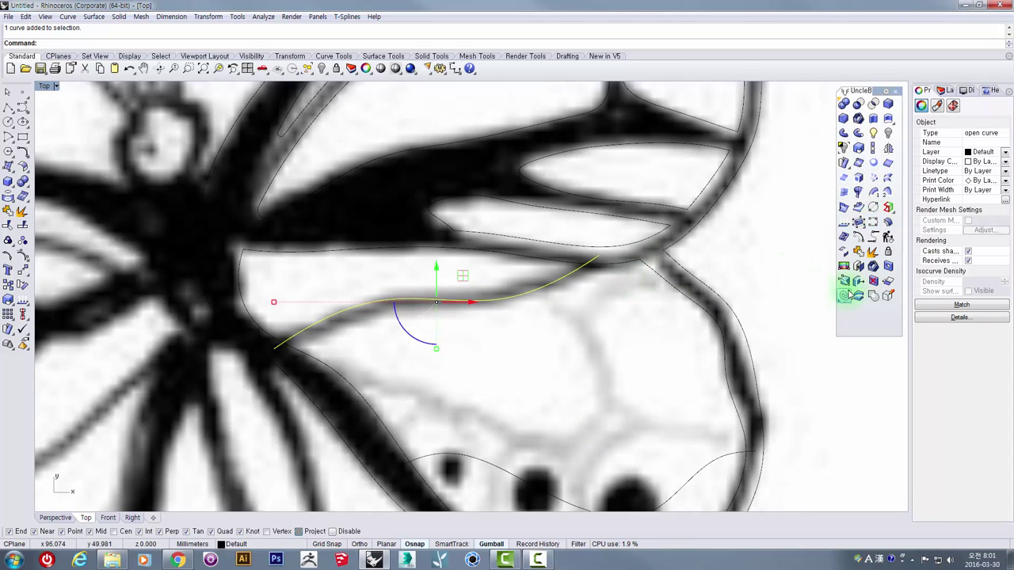
pyautogui.click(859, 240)
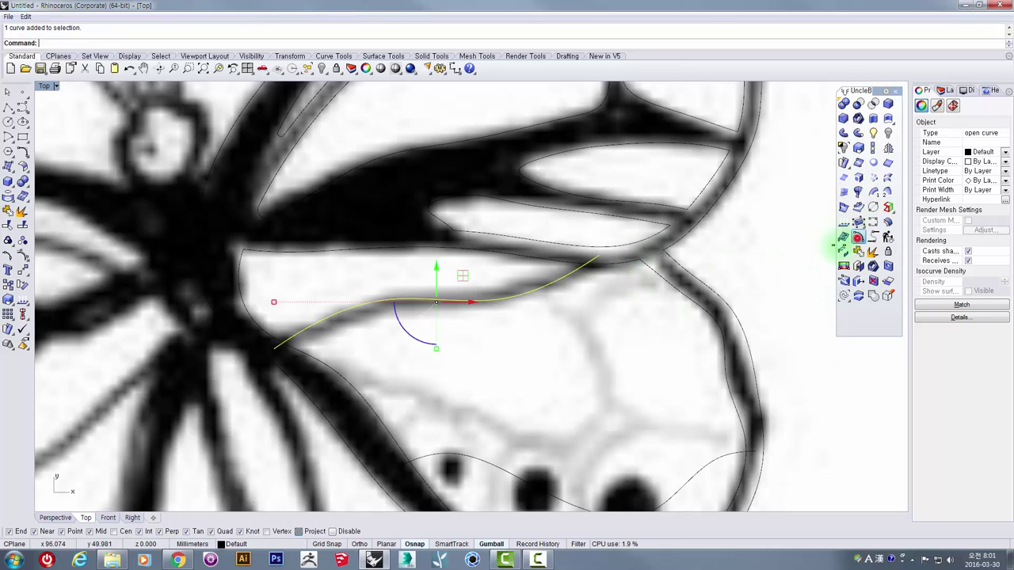
pyautogui.click(496, 359)
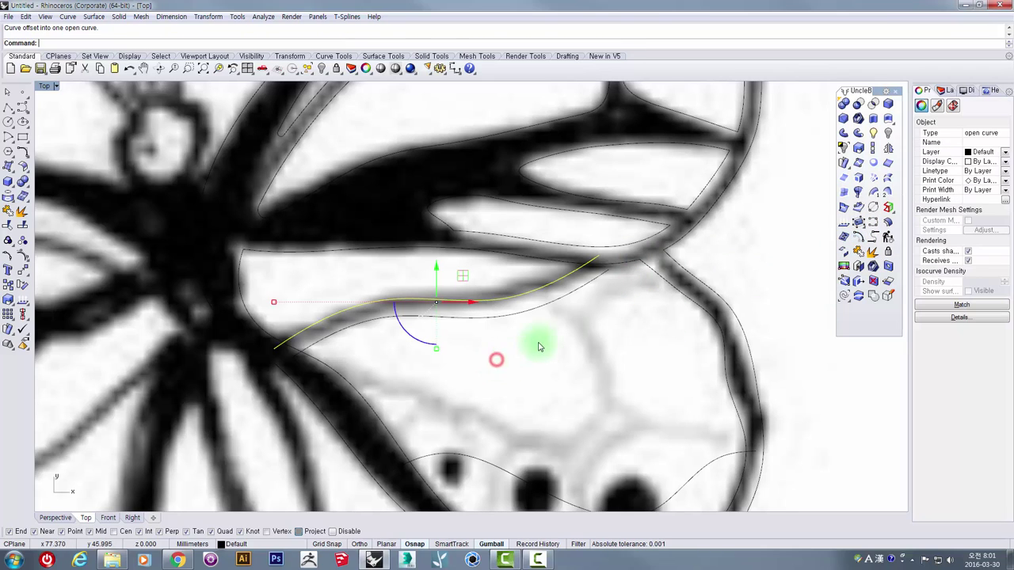
# - Show the offset curve's control points and move its outer end point up past the inner region's outline
pyautogui.keyDown('shift'); pyautogui.click(598, 280); pyautogui.keyUp('shift')
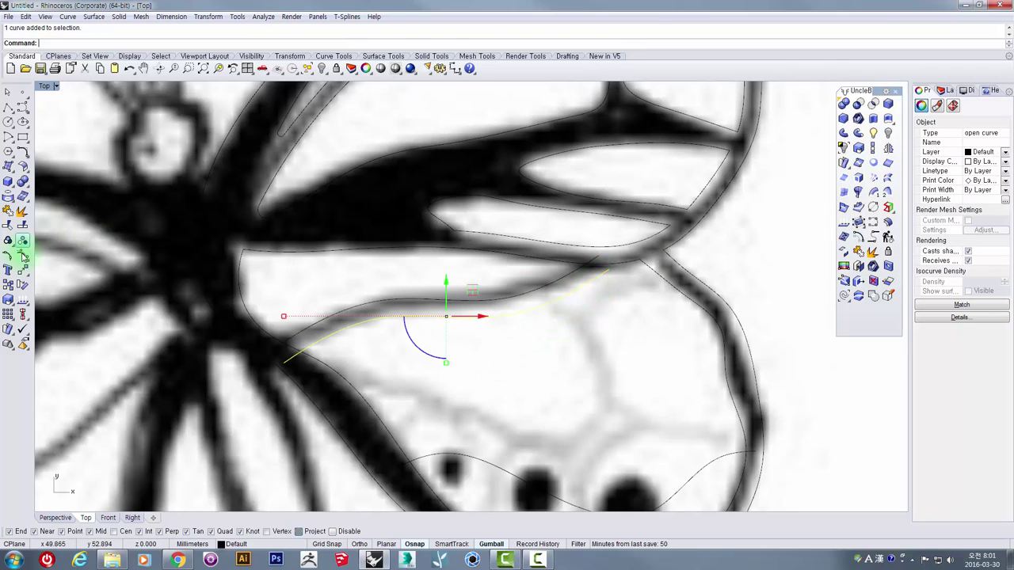
pyautogui.scroll(5, 610, 261)
pyautogui.click(614, 274)
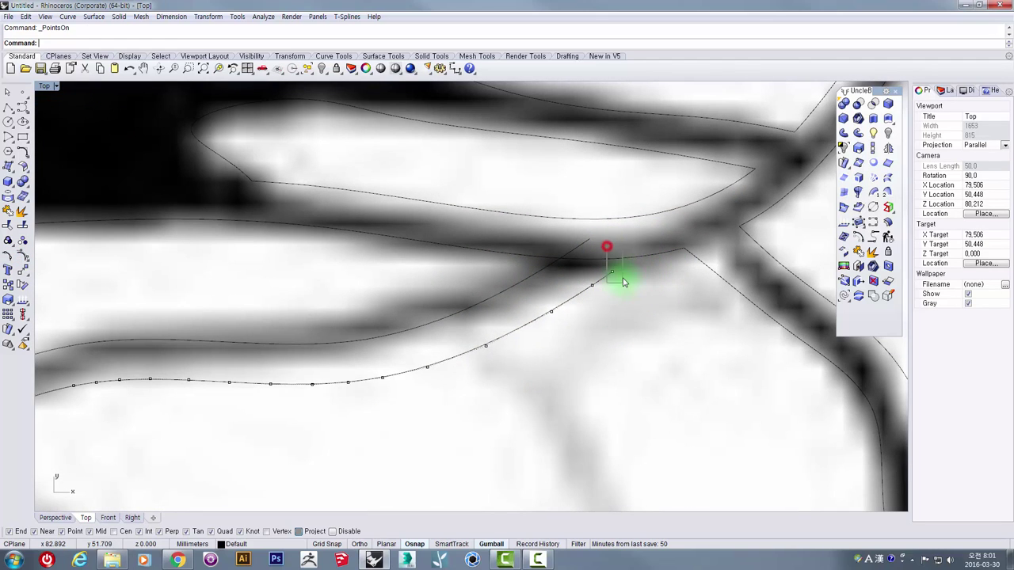
pyautogui.moveTo(636, 253); pyautogui.dragTo(659, 227)
pyautogui.scroll(-12, 644, 277)
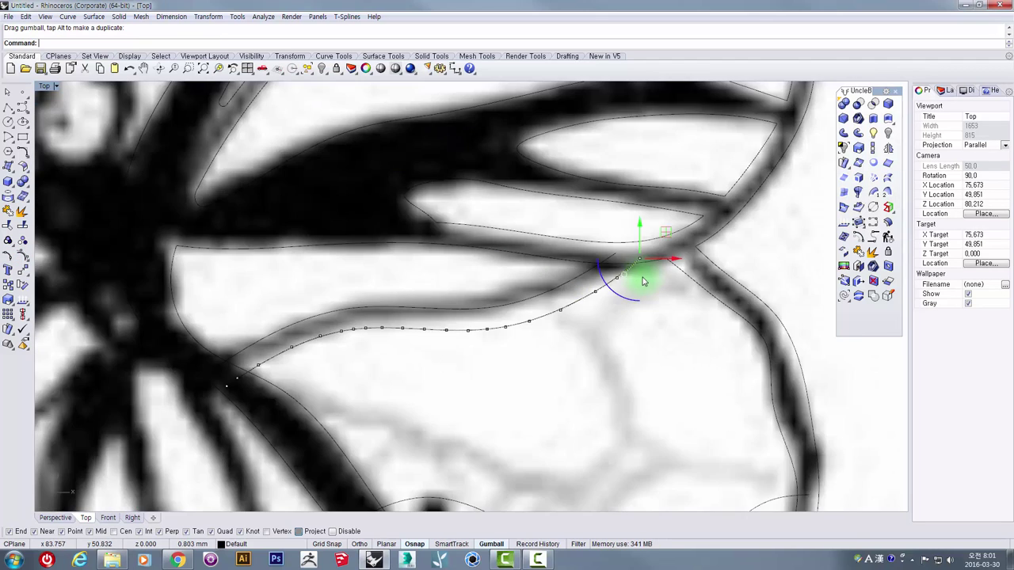
pyautogui.moveTo(606, 304); pyautogui.dragTo(586, 321, button='right')
pyautogui.press('Escape')
pyautogui.press('Escape')
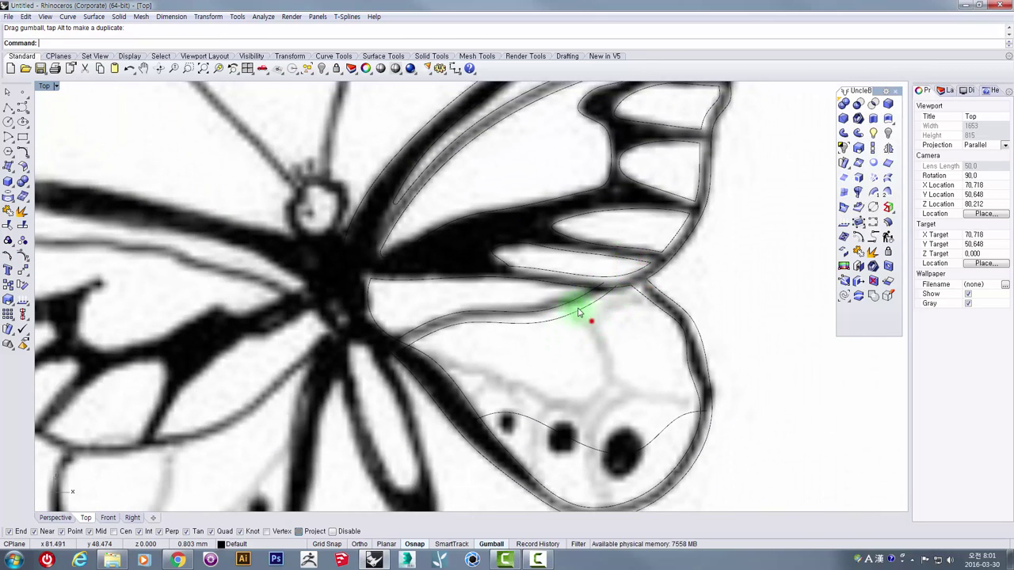
pyautogui.moveTo(553, 287); pyautogui.dragTo(553, 287)
pyautogui.scroll(5, 553, 287)
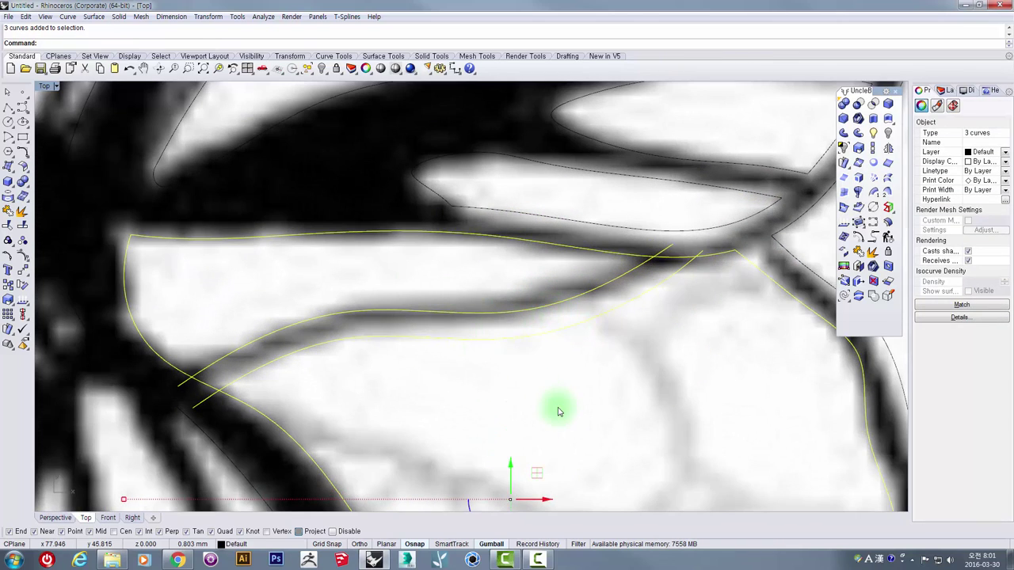
pyautogui.scroll(-5, 554, 407)
pyautogui.scroll(-5, 543, 337)
pyautogui.click(578, 351)
pyautogui.scroll(6, 491, 348)
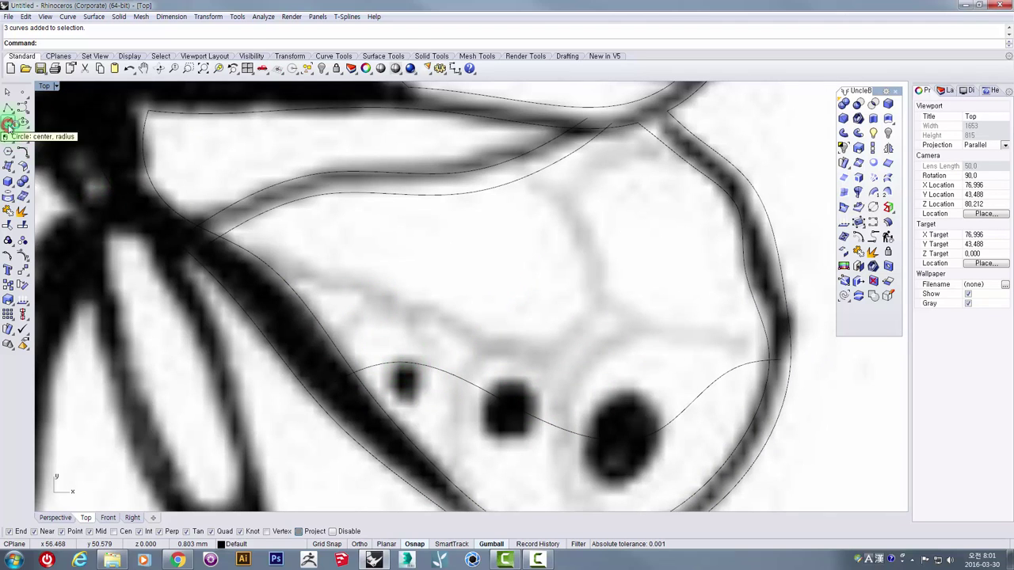
pyautogui.click(8, 125)
pyautogui.click(25, 127)
pyautogui.scroll(3, 362, 356)
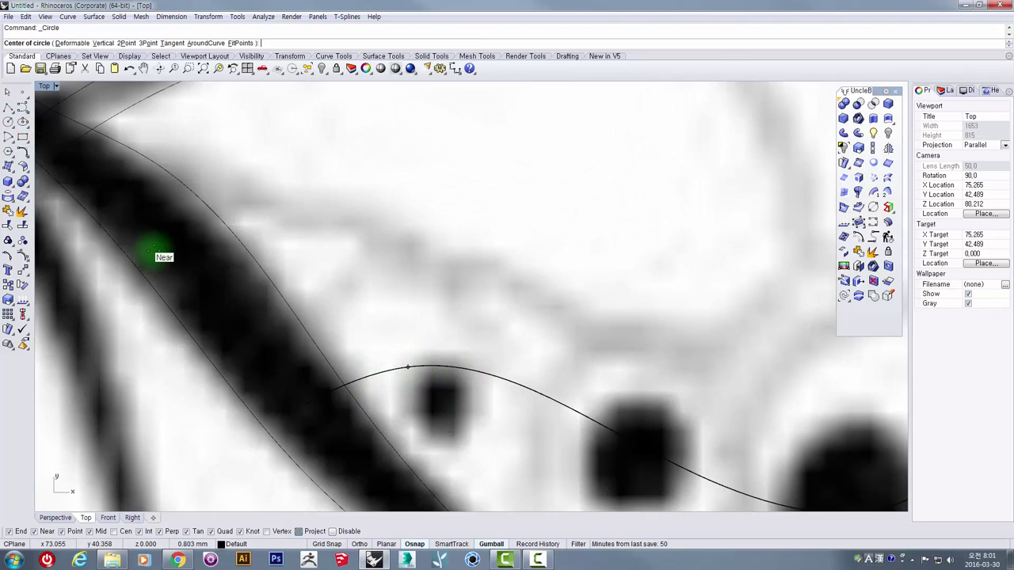
# - Trace the smallest spot, nearest the body, on the lower wing with a closed interpolated curve
pyautogui.click(22, 108)
pyautogui.click(46, 112)
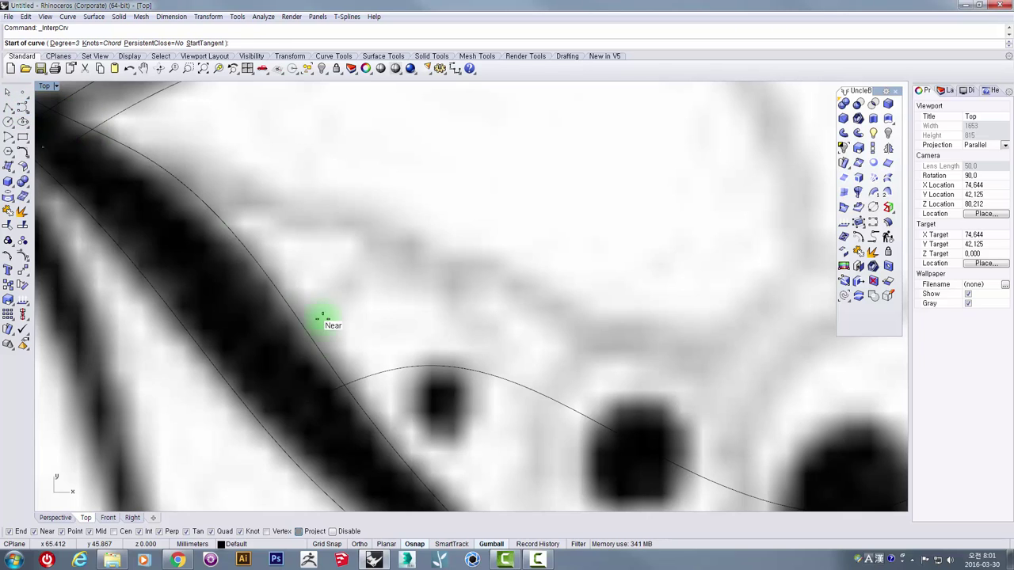
pyautogui.click(409, 409)
pyautogui.click(431, 351)
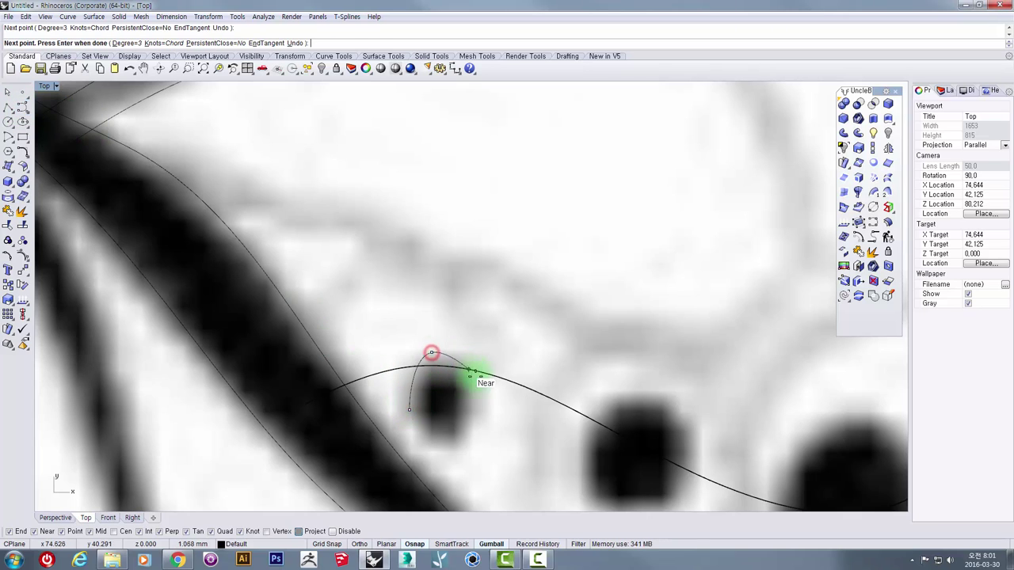
pyautogui.click(449, 446)
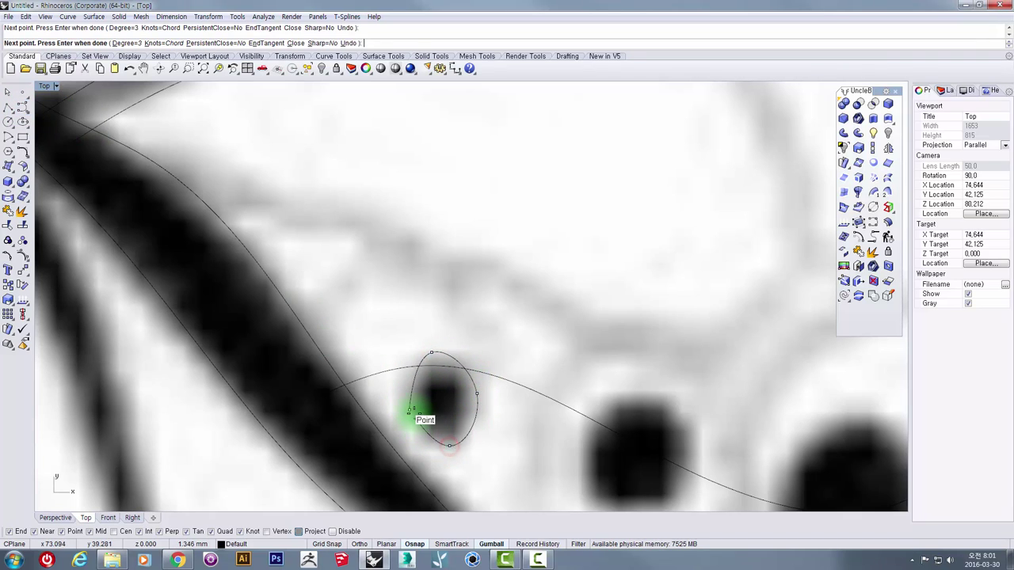
pyautogui.click(410, 411)
# - Trace the lower wing's middle spot with a closed interpolated curve
pyautogui.moveTo(572, 436); pyautogui.dragTo(466, 332, button='right')
pyautogui.press('Return')
pyautogui.click(483, 374)
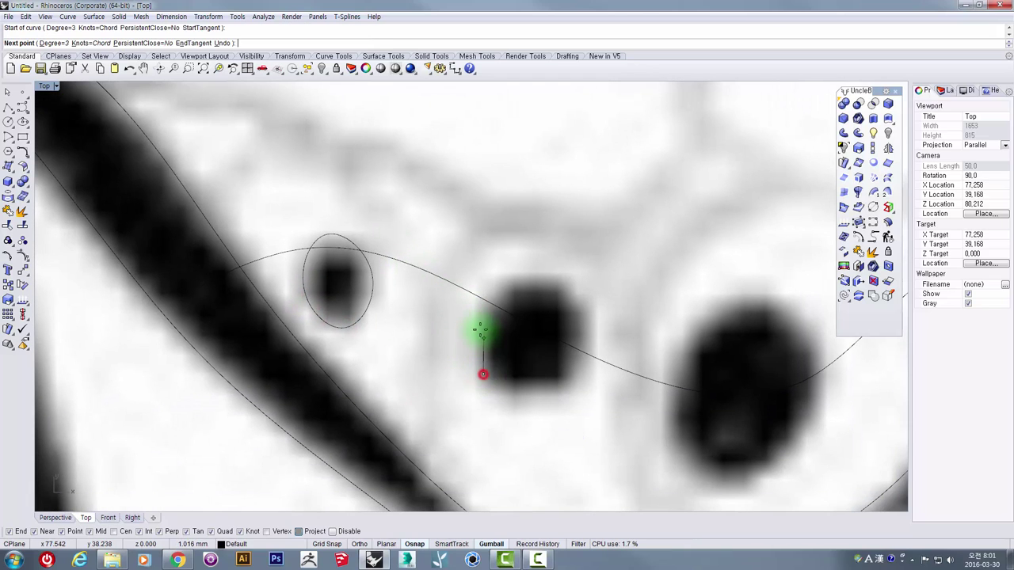
pyautogui.click(478, 324)
pyautogui.click(527, 277)
pyautogui.click(592, 319)
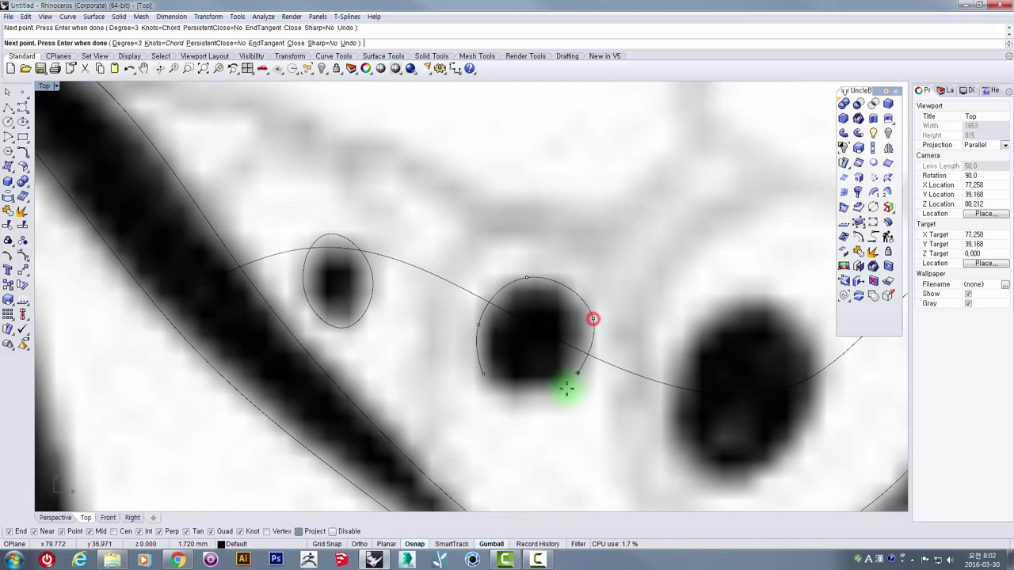
pyautogui.click(559, 396)
pyautogui.click(486, 379)
# - Trace the lower wing's largest spot, nearest the outer border, with a closed interpolated curve
pyautogui.moveTo(692, 402); pyautogui.dragTo(496, 395, button='right')
pyautogui.press('Return')
pyautogui.click(484, 437)
pyautogui.click(481, 354)
pyautogui.click(481, 354)
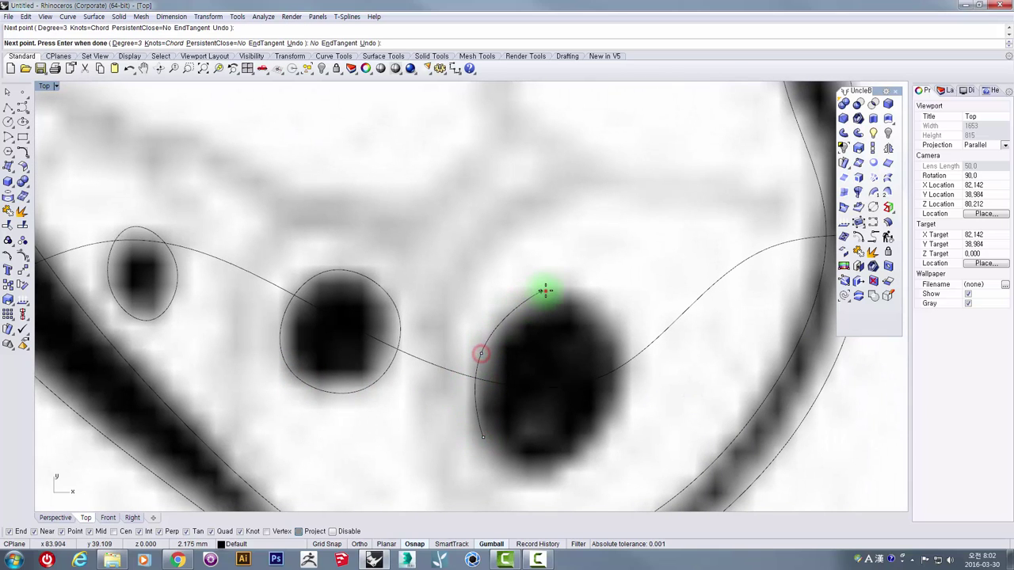
pyautogui.click(545, 290)
pyautogui.click(606, 333)
pyautogui.click(611, 423)
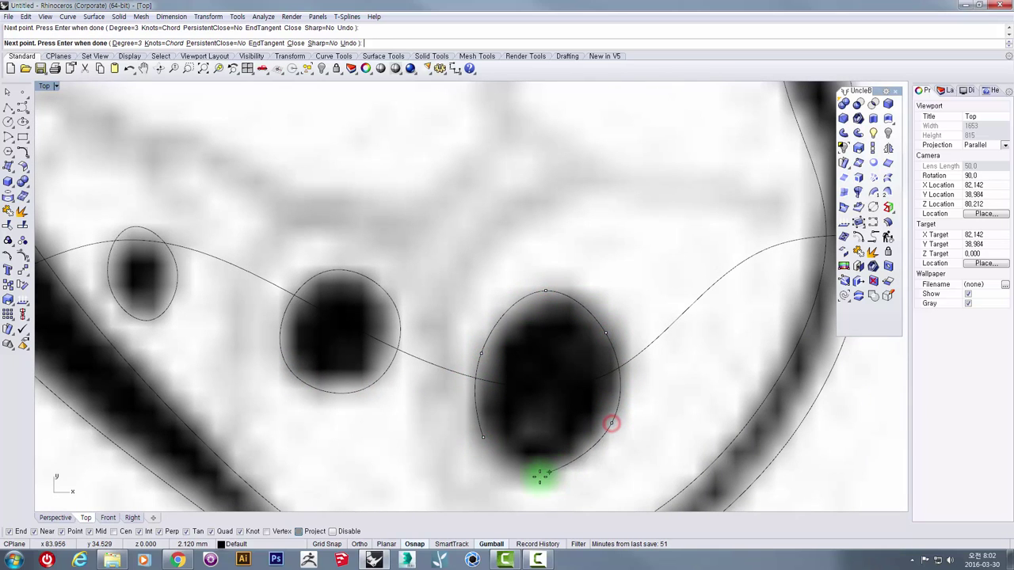
pyautogui.click(538, 475)
pyautogui.click(484, 439)
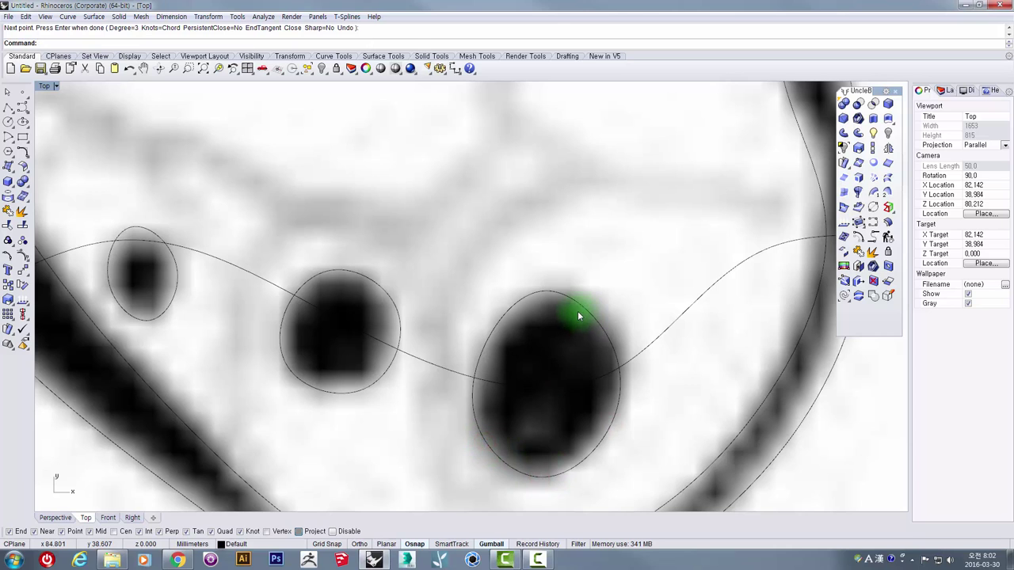
# - Duplicate the wavy curve through the three spots and place the copy about 0.8 mm below it
pyautogui.scroll(-3, 577, 310)
pyautogui.scroll(-2, 344, 290)
pyautogui.moveTo(389, 278); pyautogui.dragTo(362, 344, button='right')
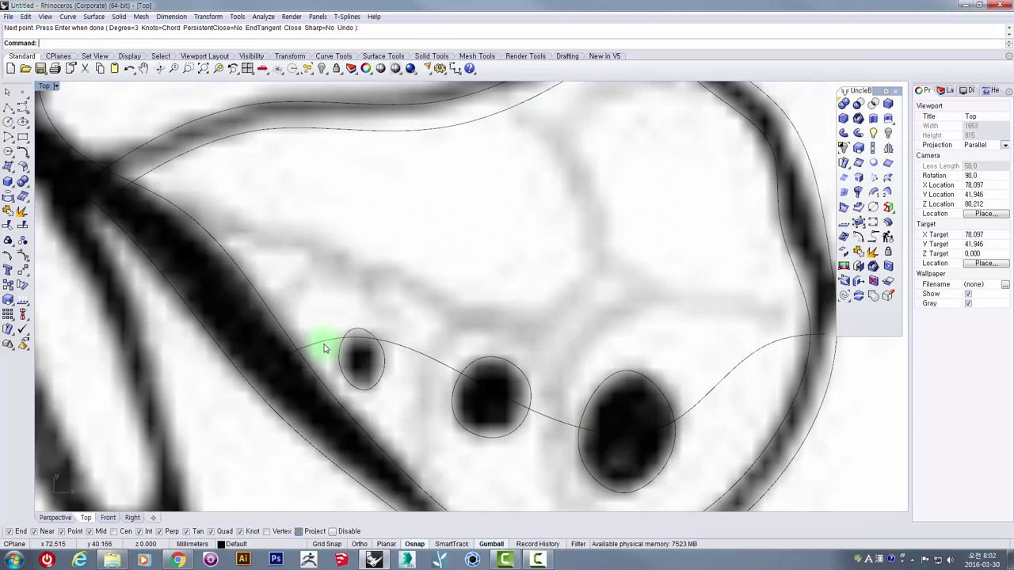
pyautogui.scroll(3, 325, 344)
pyautogui.click(446, 357)
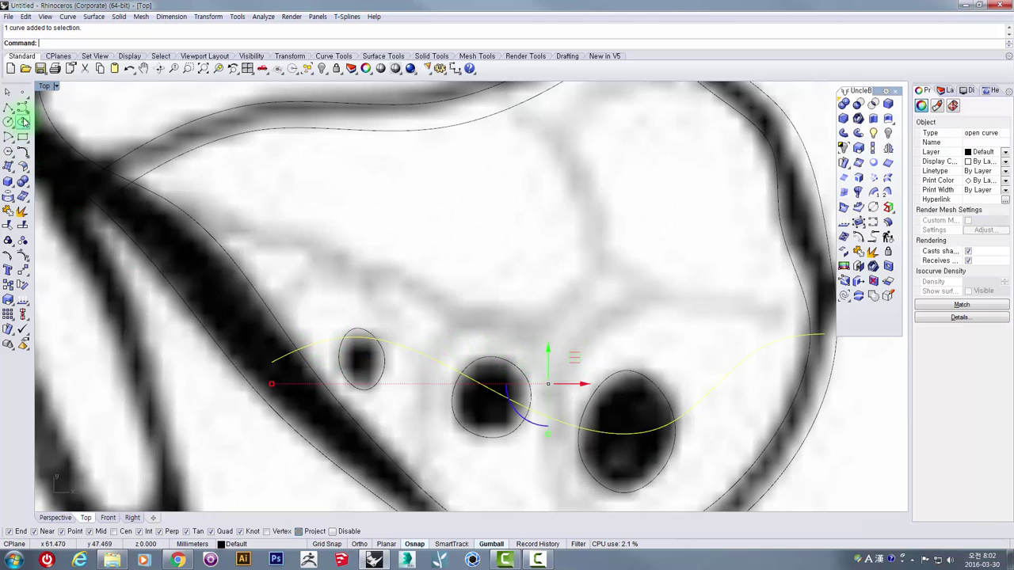
pyautogui.moveTo(577, 365); pyautogui.dragTo(582, 385)
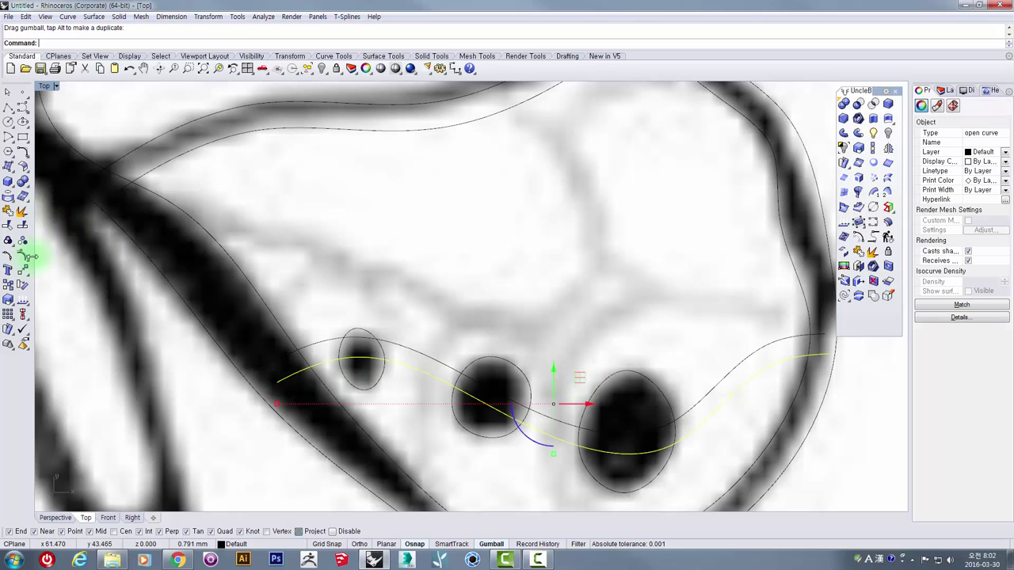
# - Show the copied wavy curve's control points and nudge its two end points down by about 0.5 mm and 0.4 mm
pyautogui.click(24, 256)
pyautogui.click(277, 384)
pyautogui.moveTo(303, 359); pyautogui.dragTo(311, 369)
pyautogui.moveTo(586, 382); pyautogui.dragTo(465, 345, button='right')
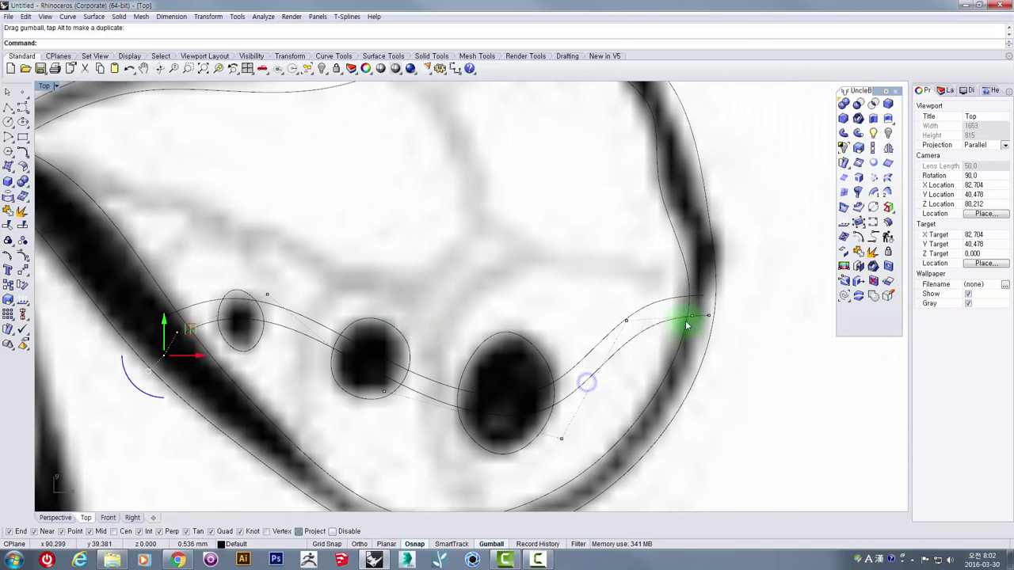
pyautogui.click(710, 316)
pyautogui.moveTo(735, 290); pyautogui.dragTo(733, 300)
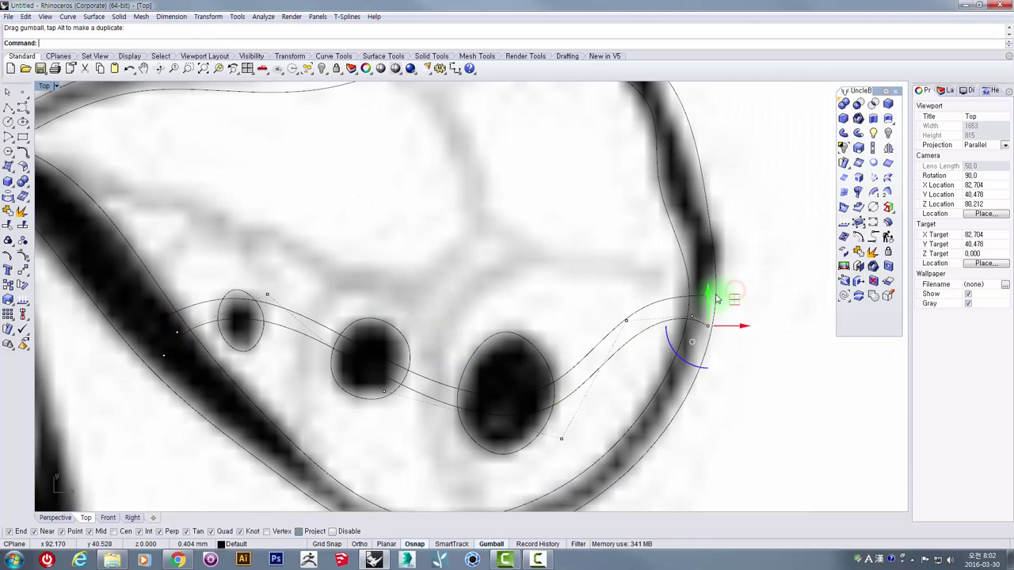
# - Copy the wing silhouette and all lower-wing curves about 64 mm to the side, clear of the reference image
pyautogui.scroll(-2, 578, 410)
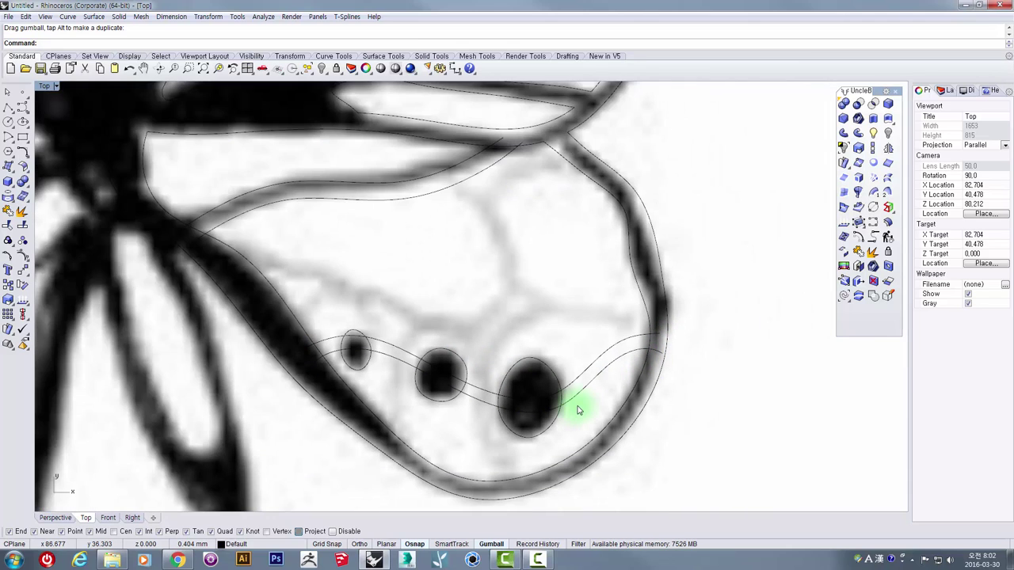
pyautogui.scroll(-3, 576, 413)
pyautogui.moveTo(632, 461); pyautogui.dragTo(417, 285)
pyautogui.scroll(4, 491, 332)
pyautogui.moveTo(615, 383); pyautogui.dragTo(403, 320, button='right')
pyautogui.scroll(-6, 402, 320)
pyautogui.scroll(-3, 458, 301)
pyautogui.moveTo(328, 247); pyautogui.dragTo(602, 321)
# - Extract the copied lower wing's upper, middle and lower regions with a curve Boolean and move the results about 46 mm aside
pyautogui.scroll(3, 702, 324)
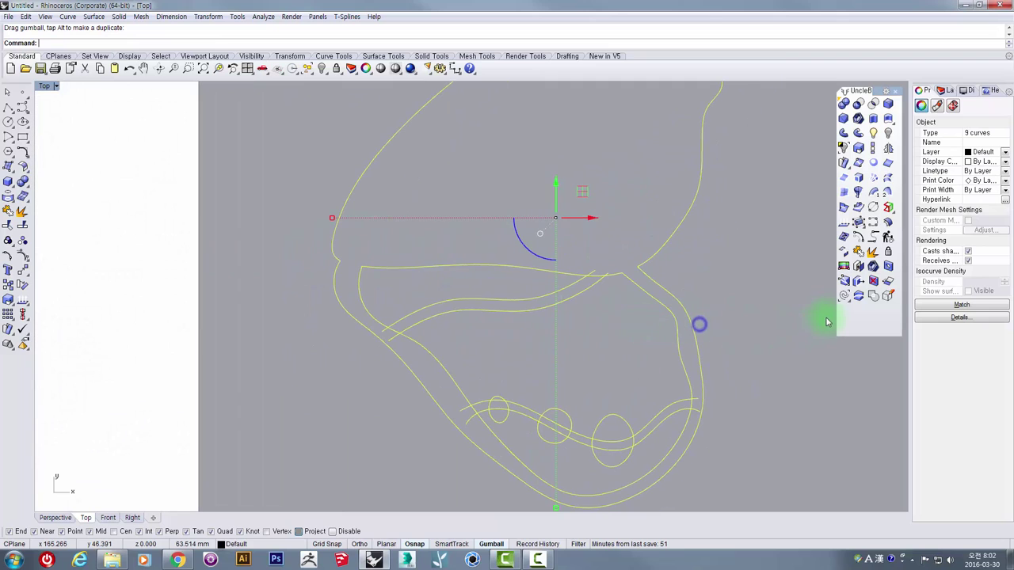
pyautogui.click(425, 292)
pyautogui.click(513, 346)
pyautogui.click(527, 439)
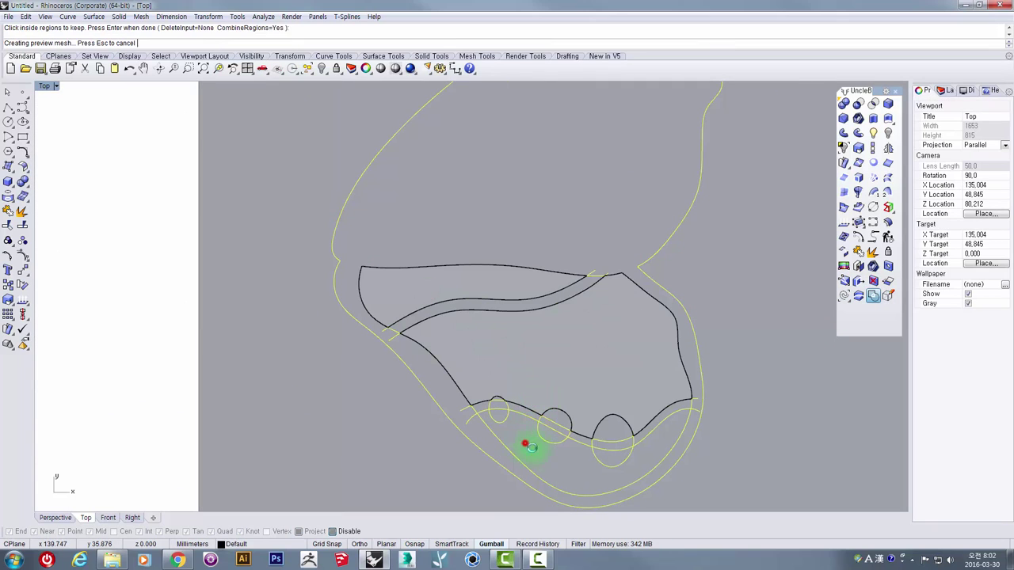
pyautogui.scroll(-3, 570, 450)
pyautogui.press('Return')
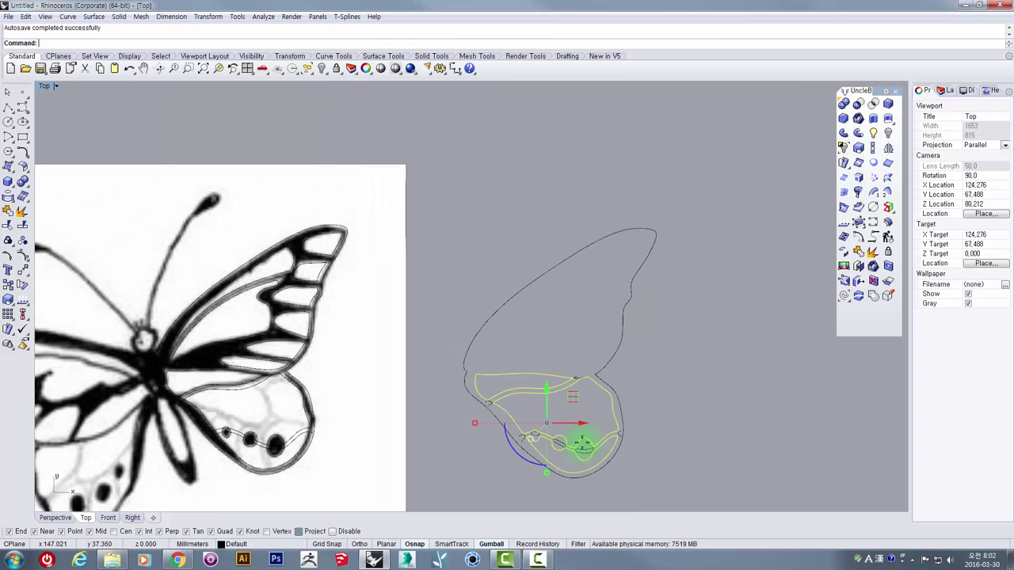
pyautogui.moveTo(569, 399); pyautogui.dragTo(791, 367)
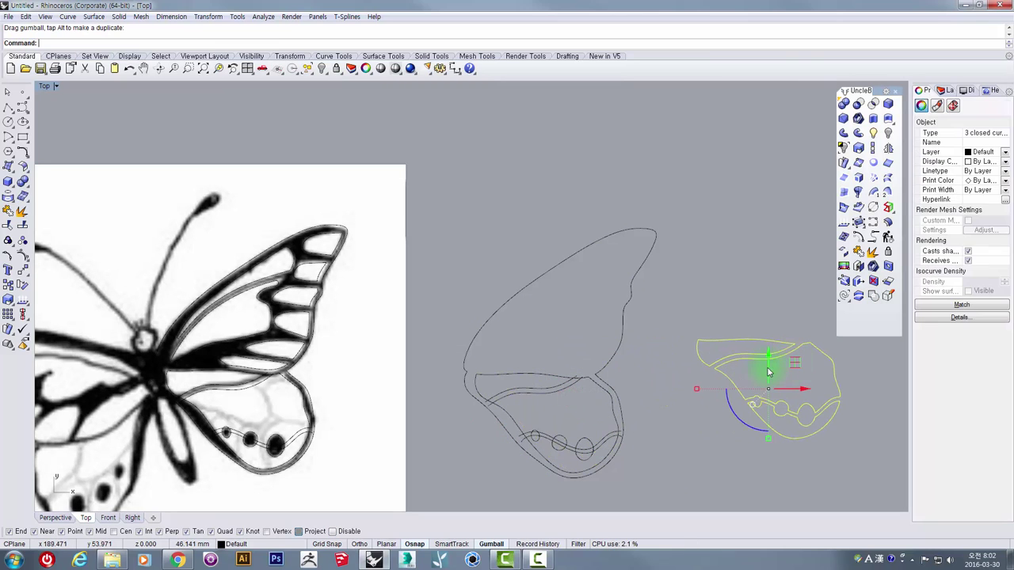
# - Delete the test copies and extracted regions beside the reference image
pyautogui.click(812, 467)
pyautogui.hotkey('ctrl', 'a')
pyautogui.press('Delete')
# - Extract the upper, middle and lower regions of the original lower wing as closed curves with a curve Boolean, keeping the input curves
pyautogui.scroll(4, 291, 418)
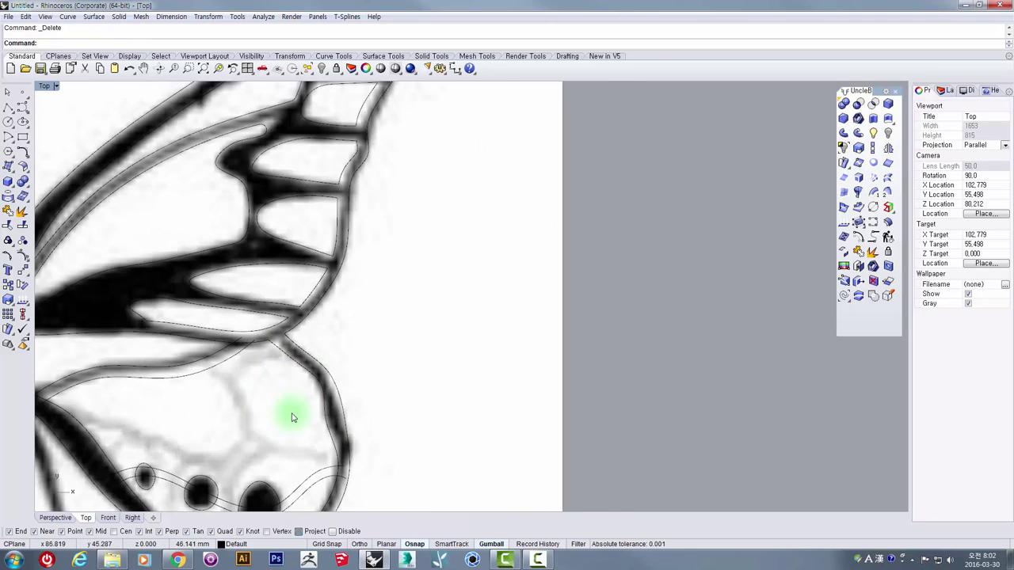
pyautogui.scroll(-3, 291, 418)
pyautogui.moveTo(420, 432); pyautogui.dragTo(135, 223)
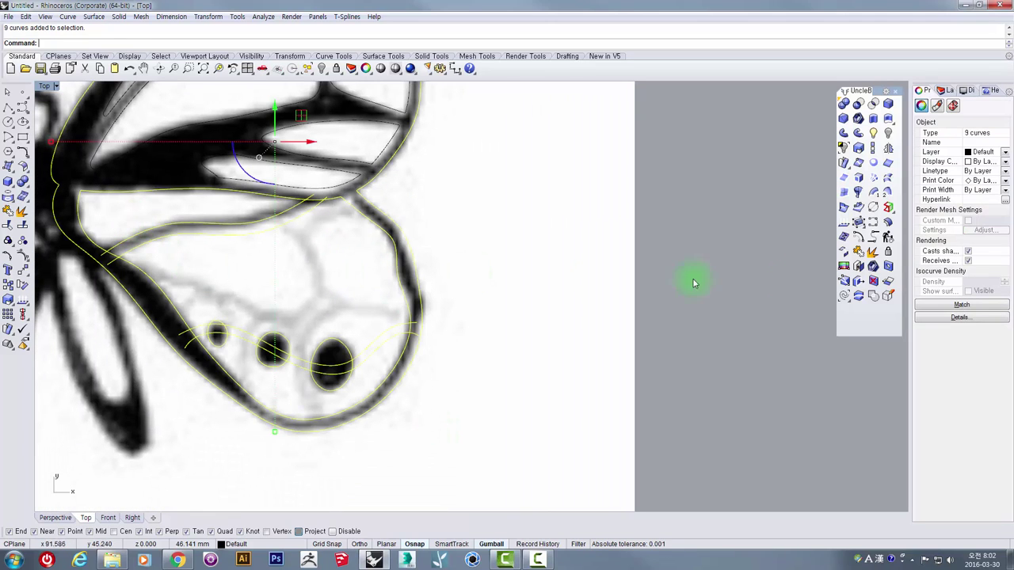
pyautogui.click(873, 296)
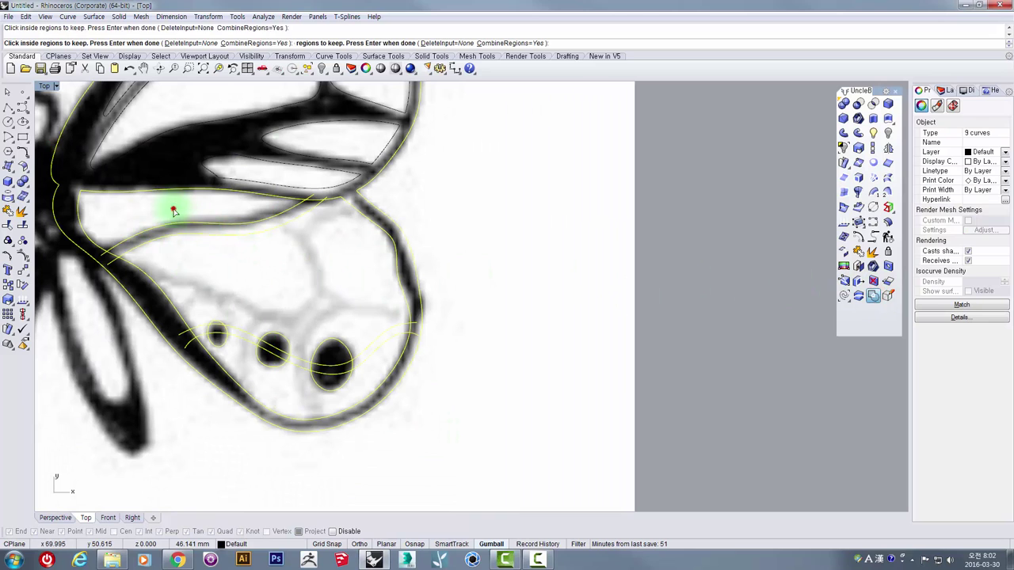
pyautogui.click(174, 211)
pyautogui.click(220, 261)
pyautogui.scroll(5, 237, 309)
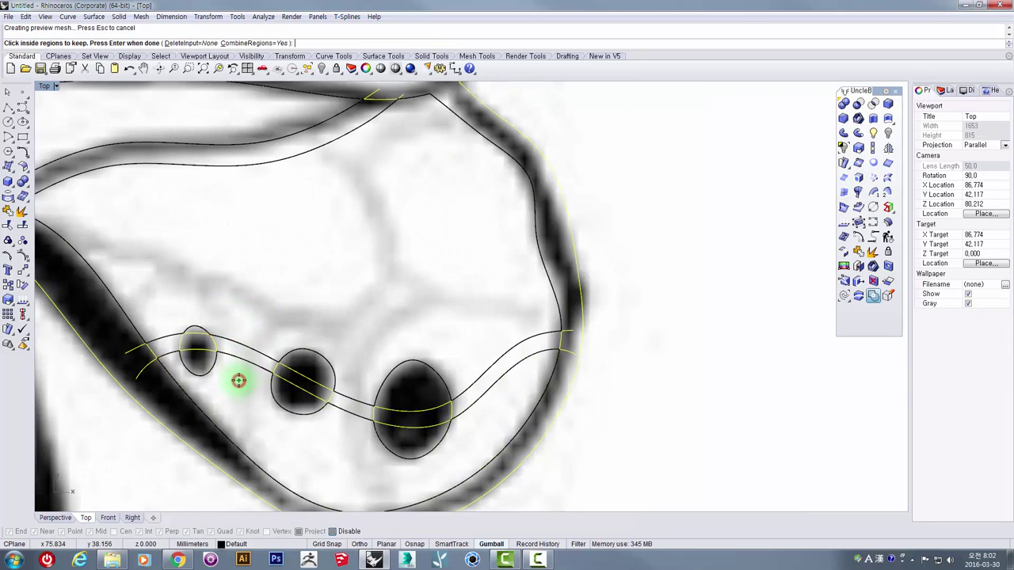
pyautogui.scroll(-5, 239, 381)
pyautogui.press('Return')
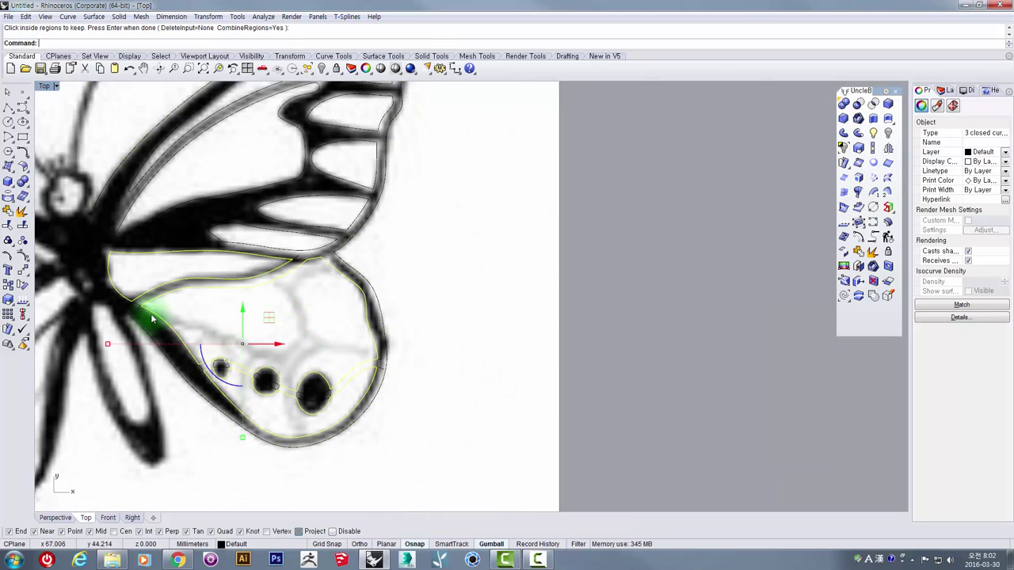
# - Delete the lower wing's original inner outline and the two original wavy curves, keeping the extracted regions
pyautogui.scroll(3, 138, 312)
pyautogui.click(102, 301)
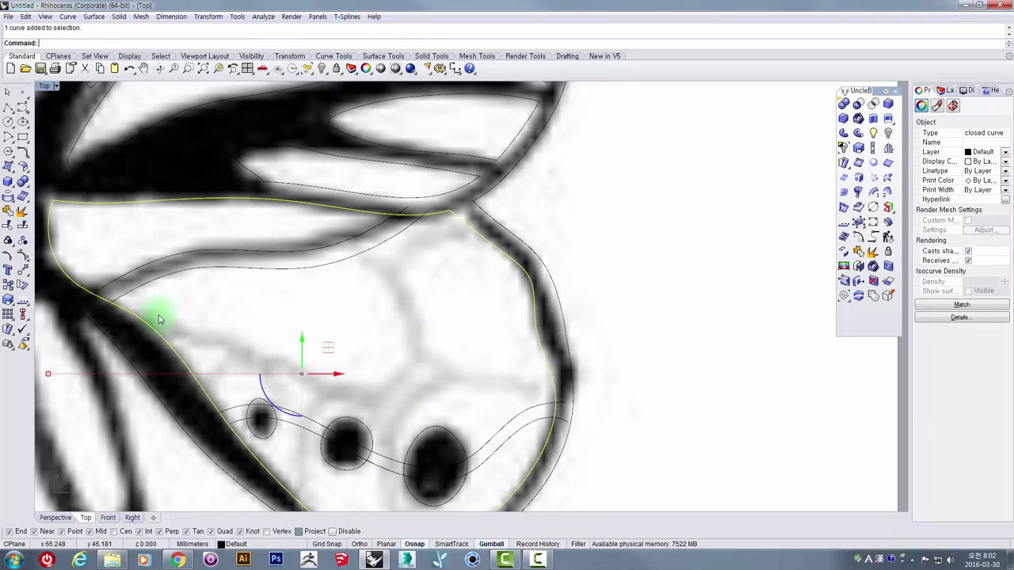
pyautogui.press('Delete')
pyautogui.click(218, 430)
pyautogui.press('Delete')
pyautogui.click(207, 417)
pyautogui.press('Delete')
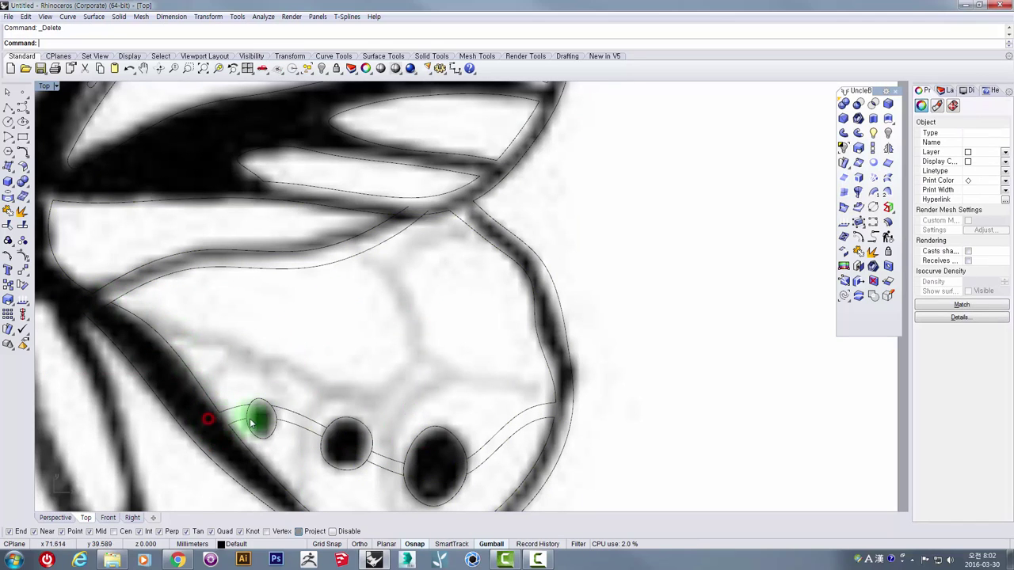
# - Delete the three original closed spot curves, leaving the extracted region outlines around the spots
pyautogui.click(264, 402)
pyautogui.click(326, 433)
pyautogui.press('Delete')
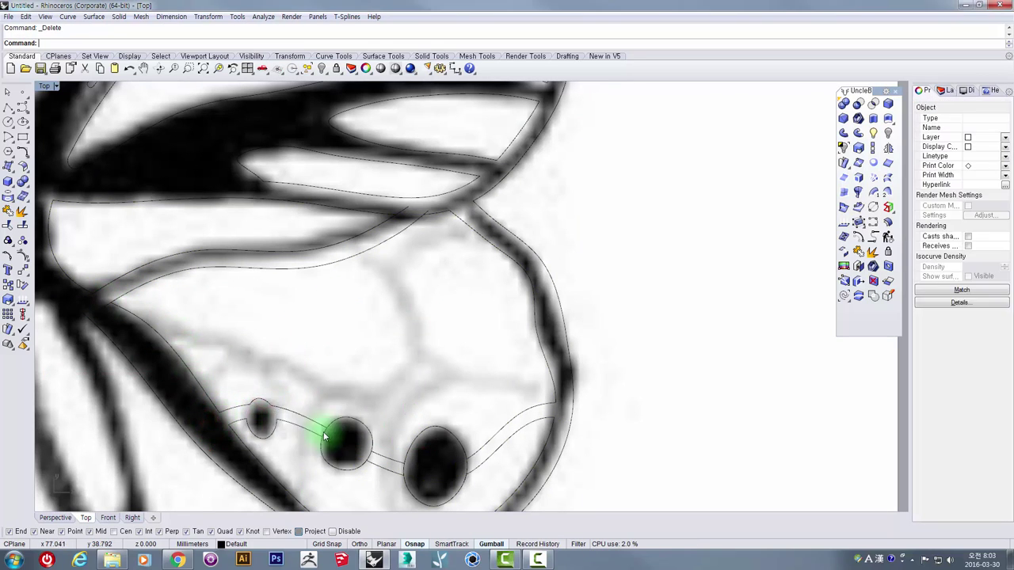
pyautogui.click(324, 431)
pyautogui.press('Delete')
pyautogui.click(404, 469)
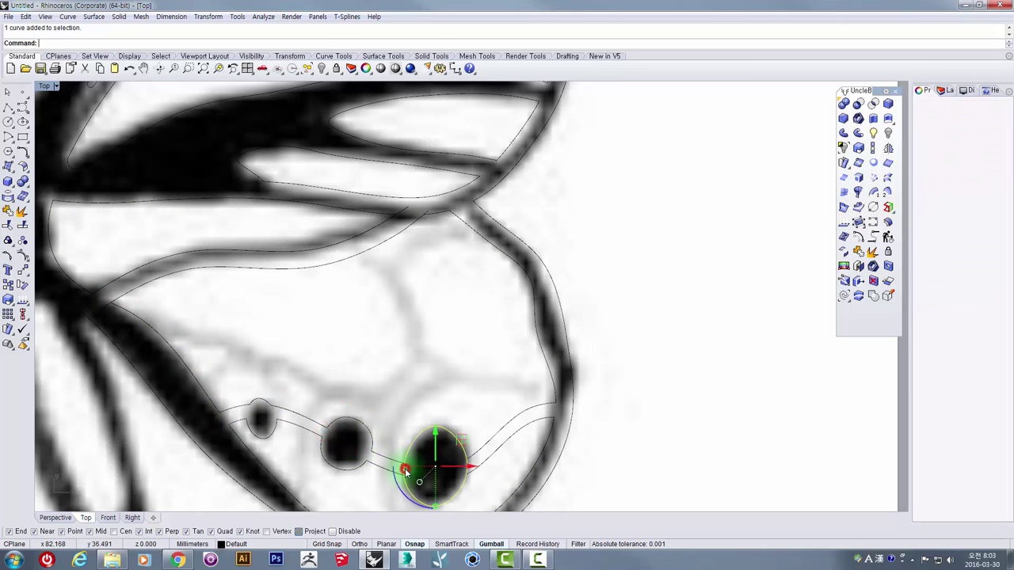
pyautogui.press('Delete')
# - Copy all the traced right-wing curves about 109 mm to the right, onto the empty area beside the reference image
pyautogui.scroll(-4, 405, 465)
pyautogui.moveTo(409, 439); pyautogui.dragTo(415, 379, button='right')
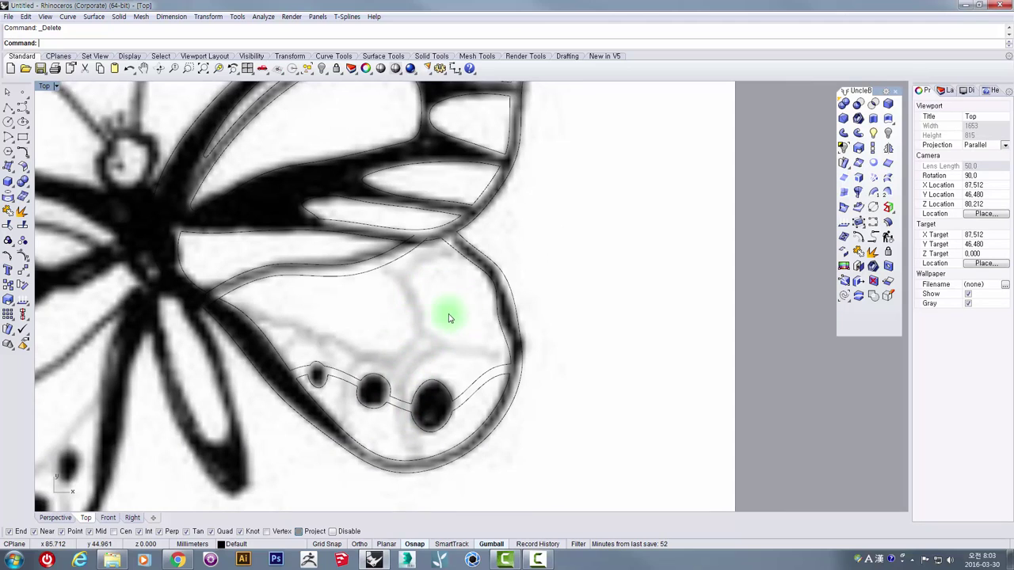
pyautogui.moveTo(448, 318); pyautogui.dragTo(366, 332, button='right')
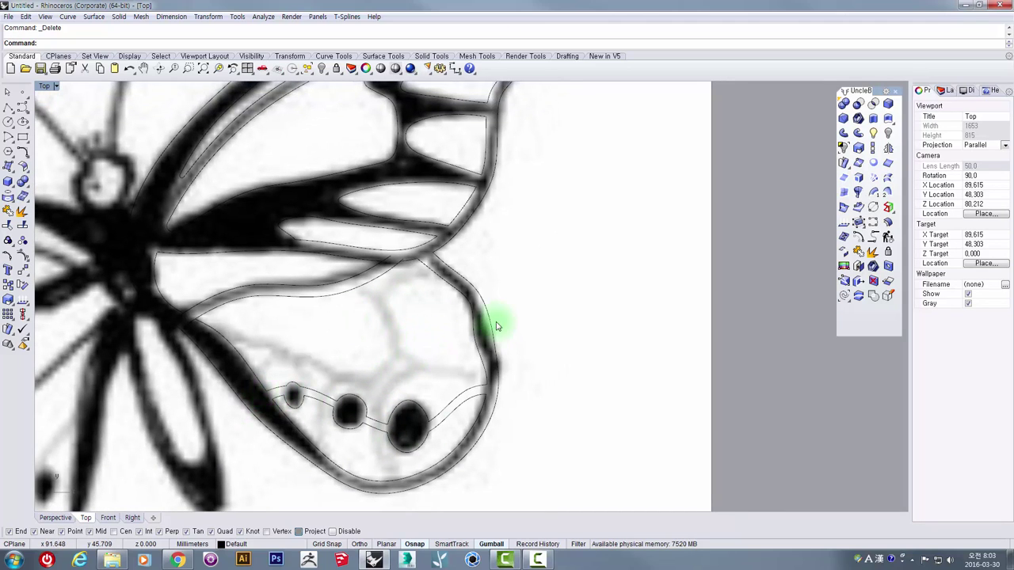
pyautogui.scroll(-5, 475, 331)
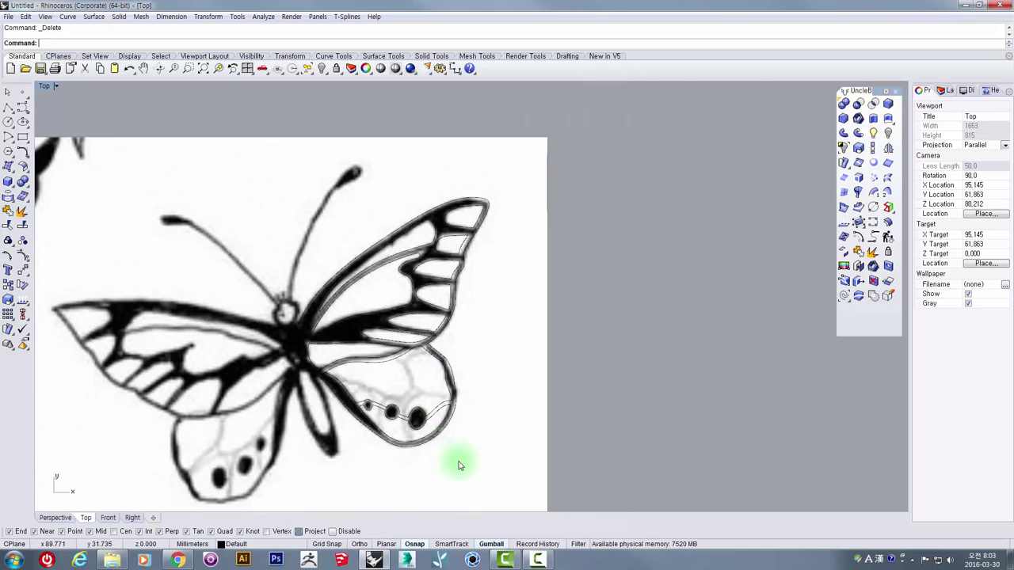
pyautogui.moveTo(471, 472); pyautogui.dragTo(294, 181)
pyautogui.scroll(-4, 294, 181)
pyautogui.moveTo(426, 277); pyautogui.dragTo(242, 267, button='right')
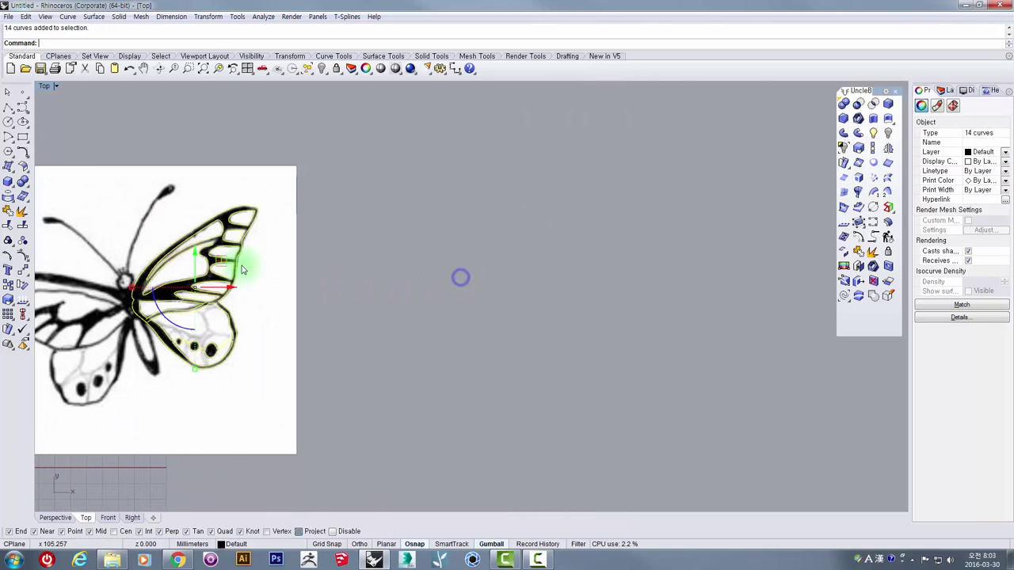
pyautogui.moveTo(217, 261); pyautogui.dragTo(563, 265)
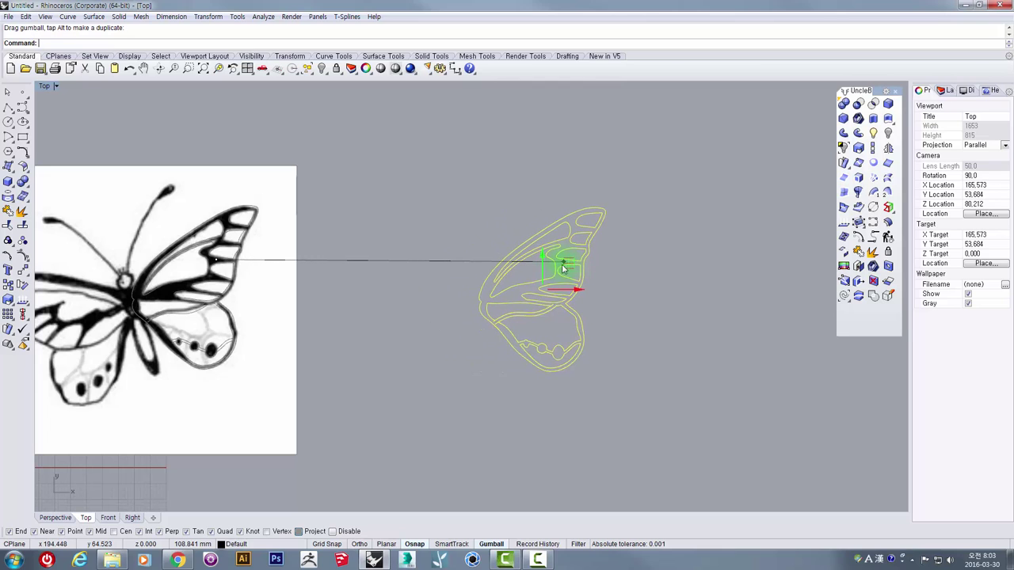
# - Delete the two leftover wavy curves along the vein gap between the copied upper and lower wings
pyautogui.scroll(3, 499, 298)
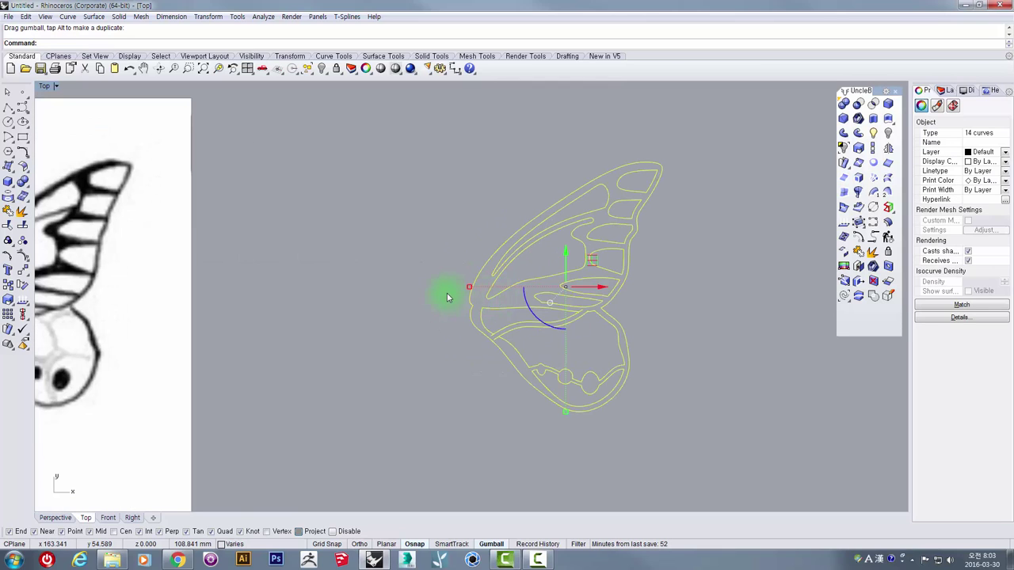
pyautogui.scroll(8, 577, 300)
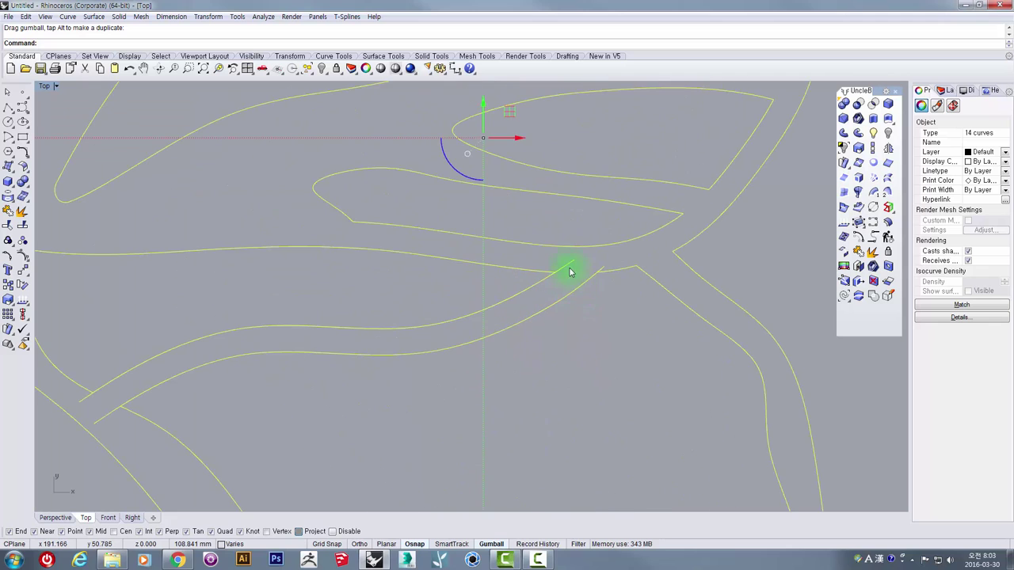
pyautogui.click(565, 266)
pyautogui.press('Delete')
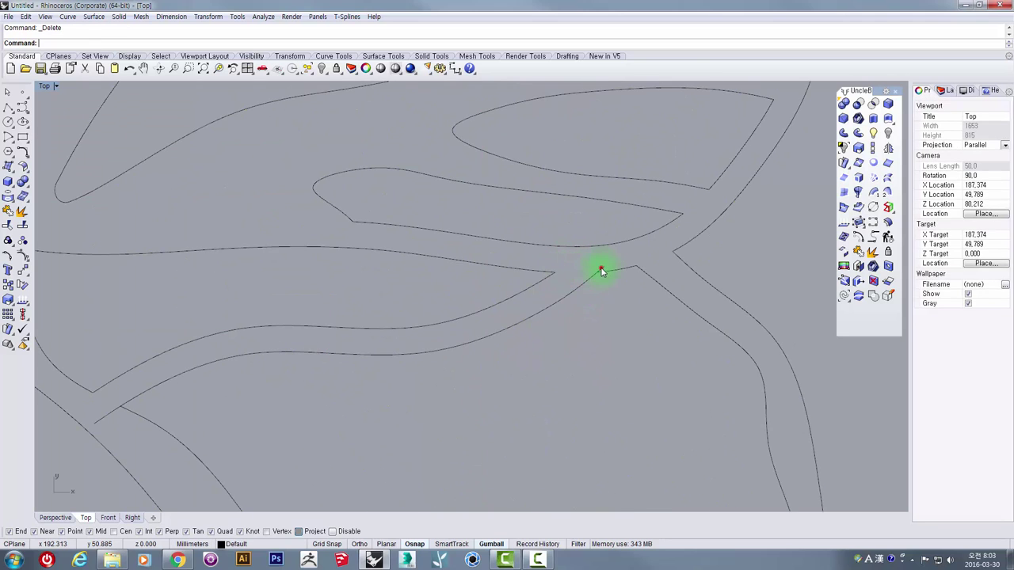
pyautogui.scroll(-10, 600, 267)
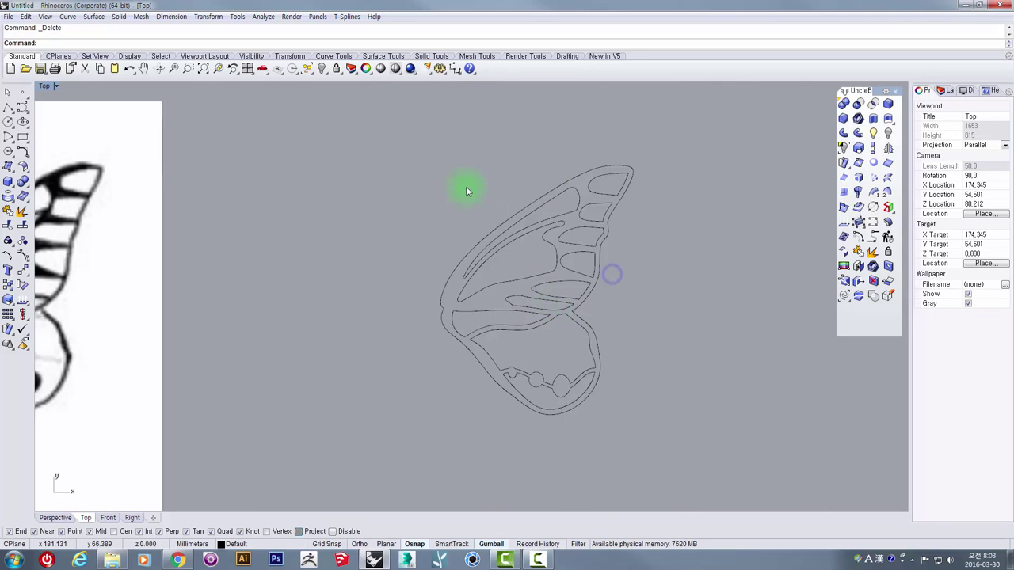
# - Try mirroring the copied wing curves about a freehand vertical axis just beside the wing root
pyautogui.moveTo(642, 400); pyautogui.dragTo(707, 486)
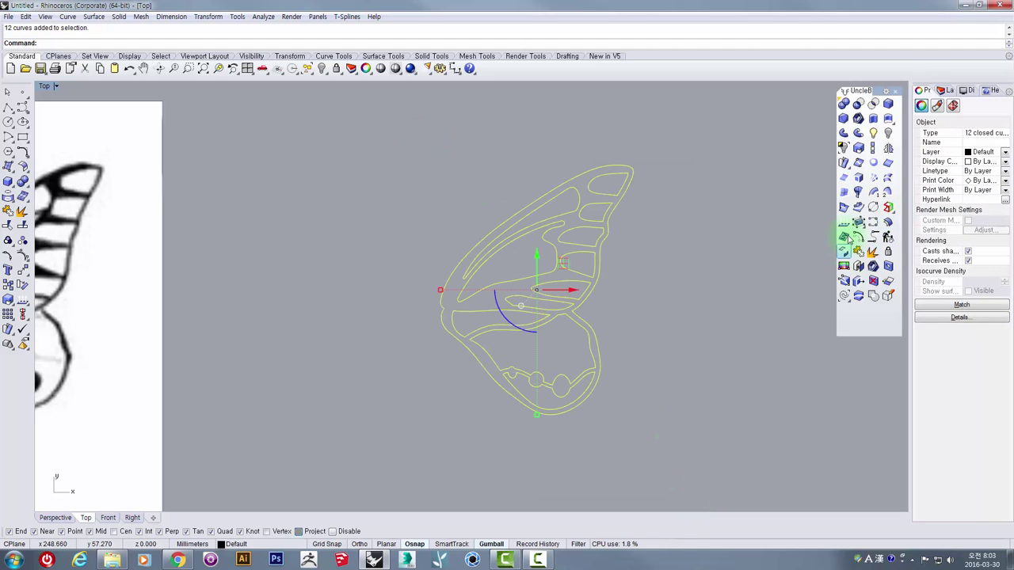
pyautogui.click(887, 148)
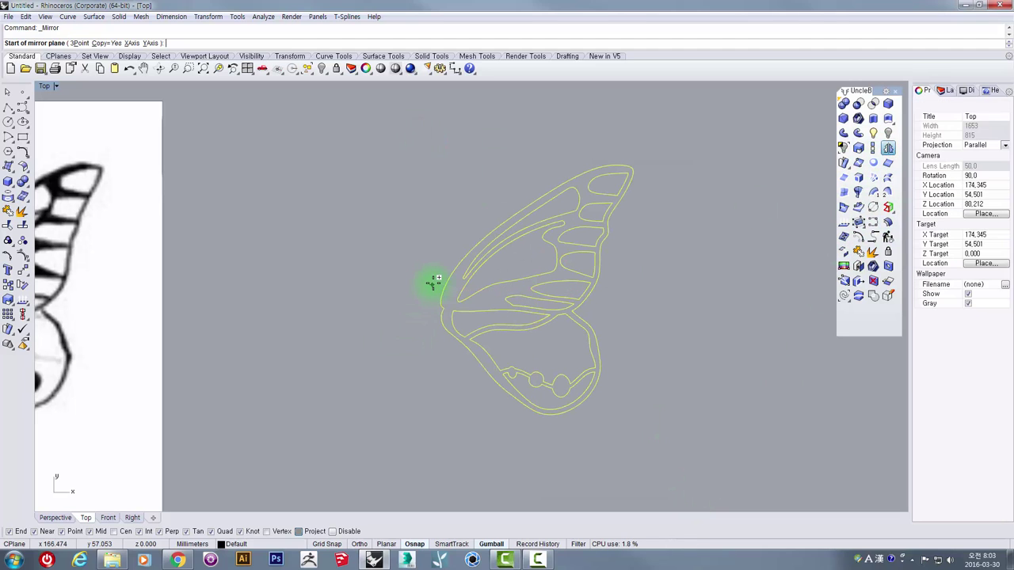
pyautogui.click(433, 282)
pyautogui.click(433, 373)
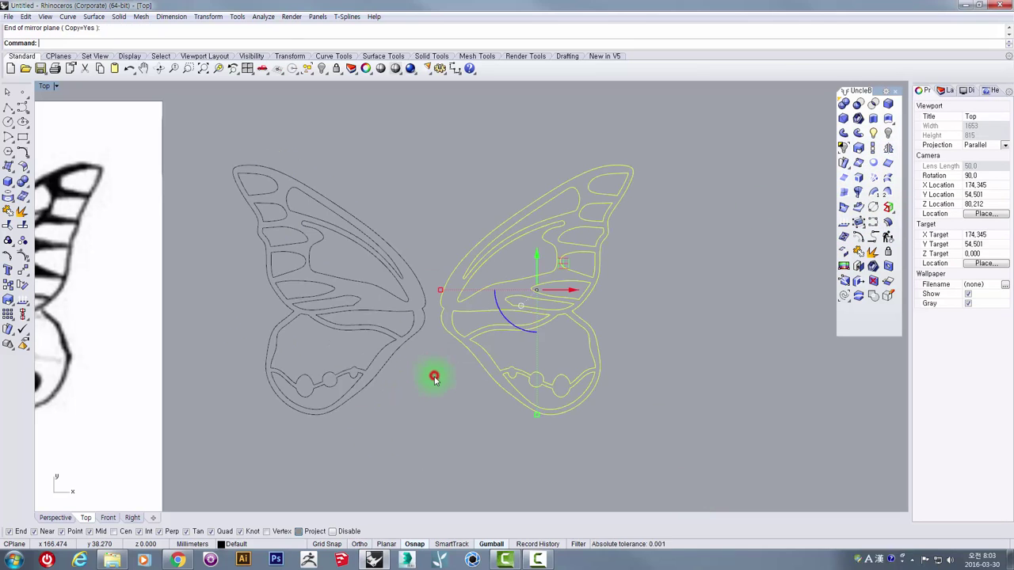
# - Move the mirrored wing about 0.87 mm toward the original wing, and undo both the move and the mirror
pyautogui.moveTo(406, 422); pyautogui.dragTo(258, 139)
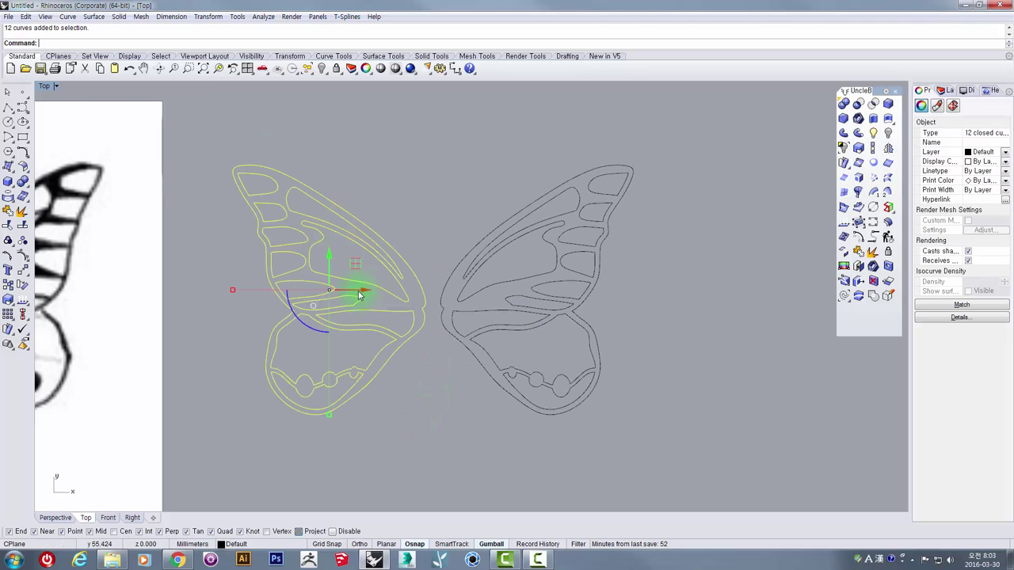
pyautogui.moveTo(359, 291); pyautogui.dragTo(363, 291)
pyautogui.scroll(-6, 423, 371)
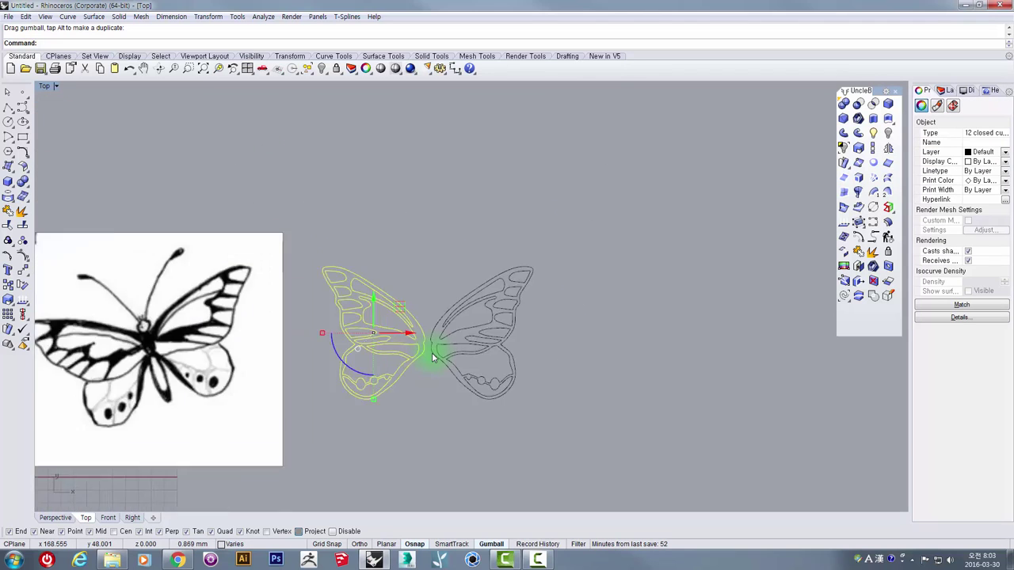
pyautogui.scroll(2, 433, 352)
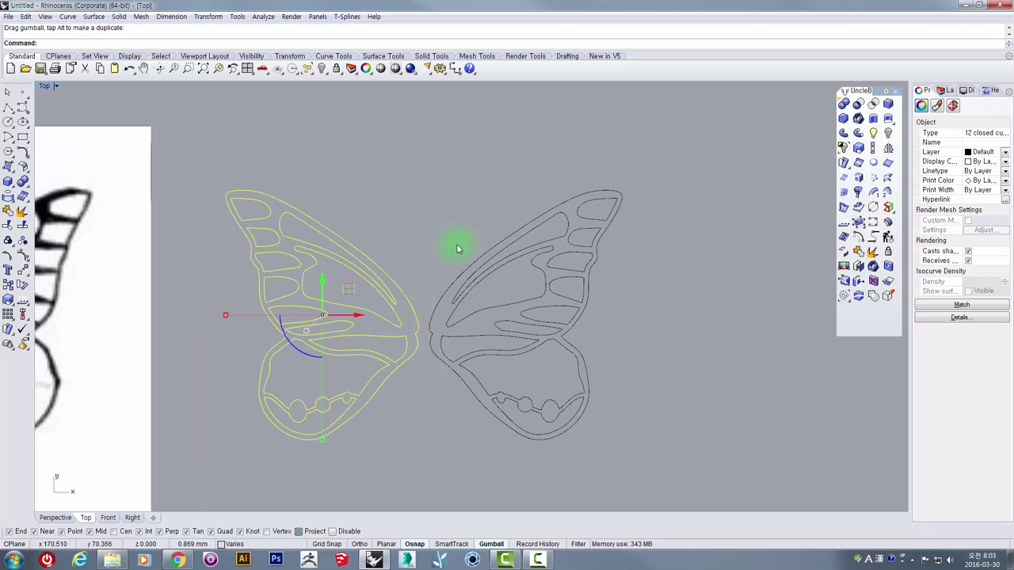
pyautogui.hotkey('ctrl', 'z')
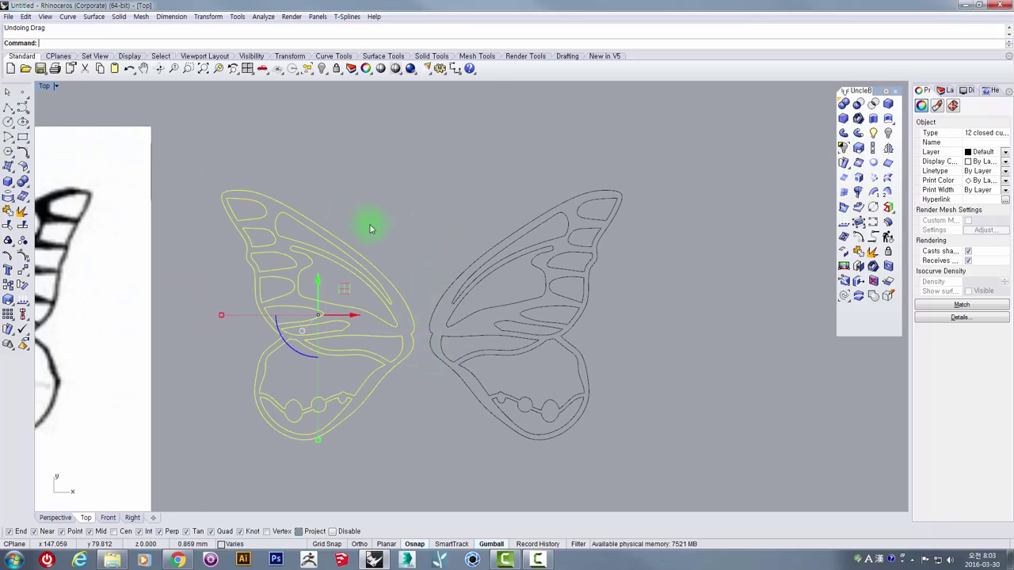
pyautogui.hotkey('ctrl', 'z')
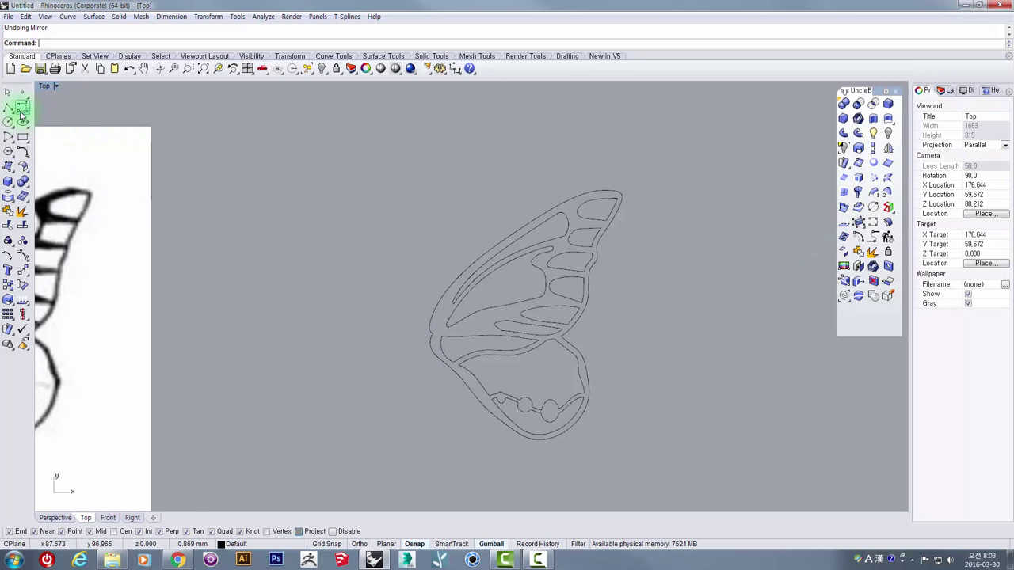
# - Draw a vertical straight polyline just outside the copied wing's root as a trial mirror axis
pyautogui.click(7, 107)
pyautogui.scroll(1, 420, 253)
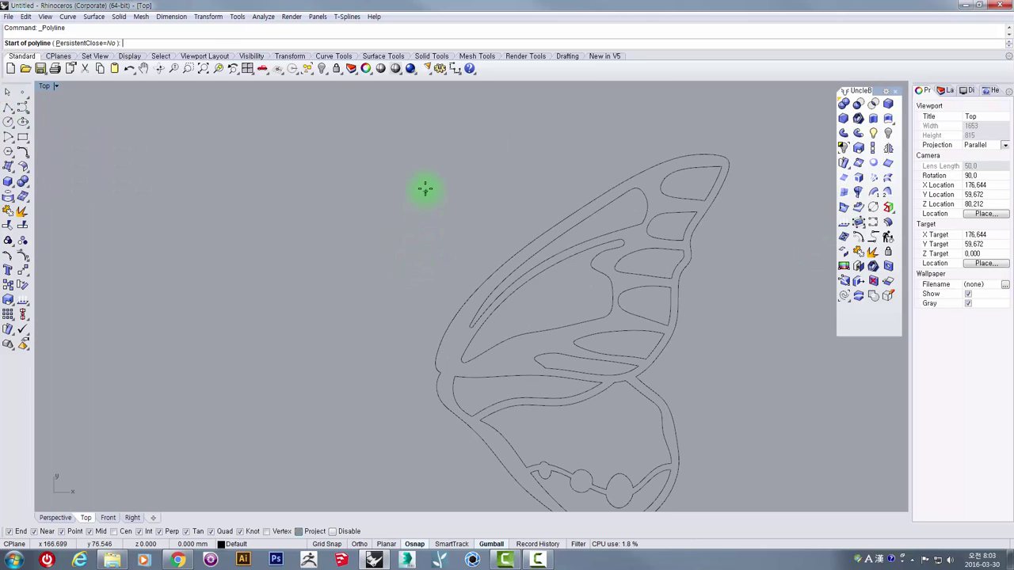
pyautogui.click(423, 185)
pyautogui.moveTo(421, 402); pyautogui.dragTo(417, 294, button='right')
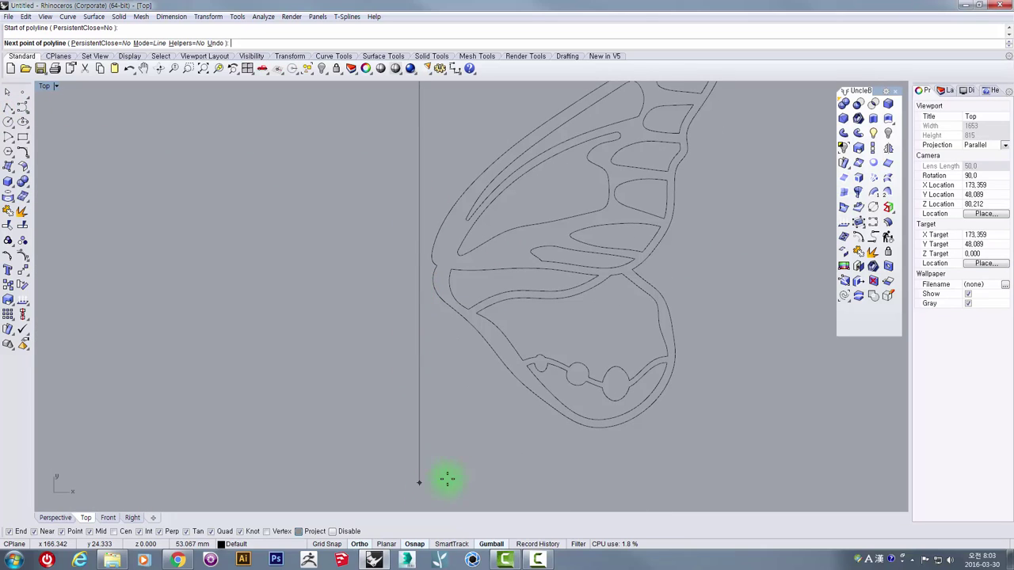
pyautogui.press('F8')
pyautogui.press('F8')
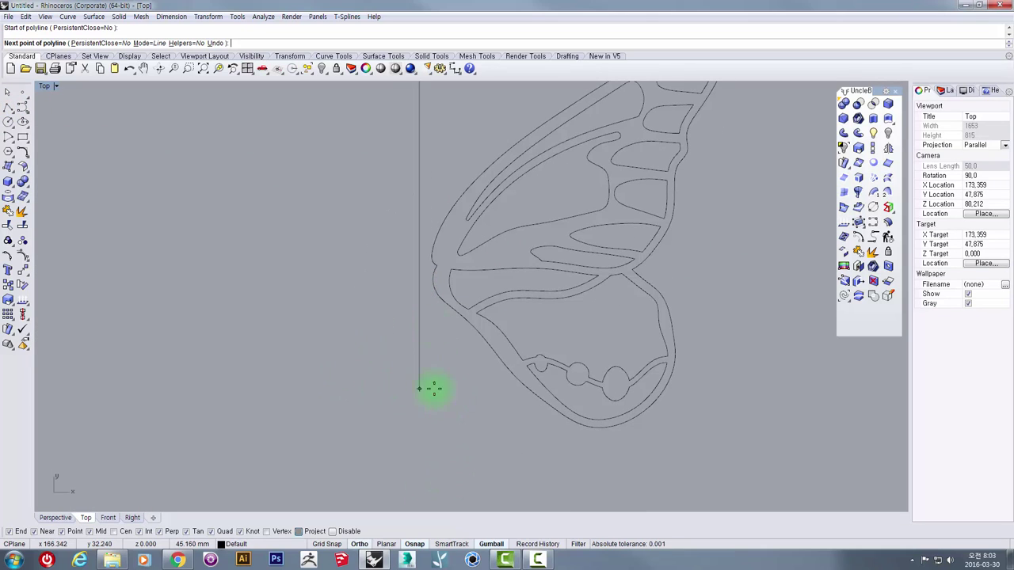
pyautogui.keyDown('shift'); pyautogui.click(416, 455); pyautogui.keyUp('shift')
pyautogui.press('Return')
# - Try moving the copied wing curves about 0.8 mm toward the vertical line, and undo the move and the line
pyautogui.scroll(-6, 466, 419)
pyautogui.moveTo(464, 403); pyautogui.dragTo(437, 424, button='right')
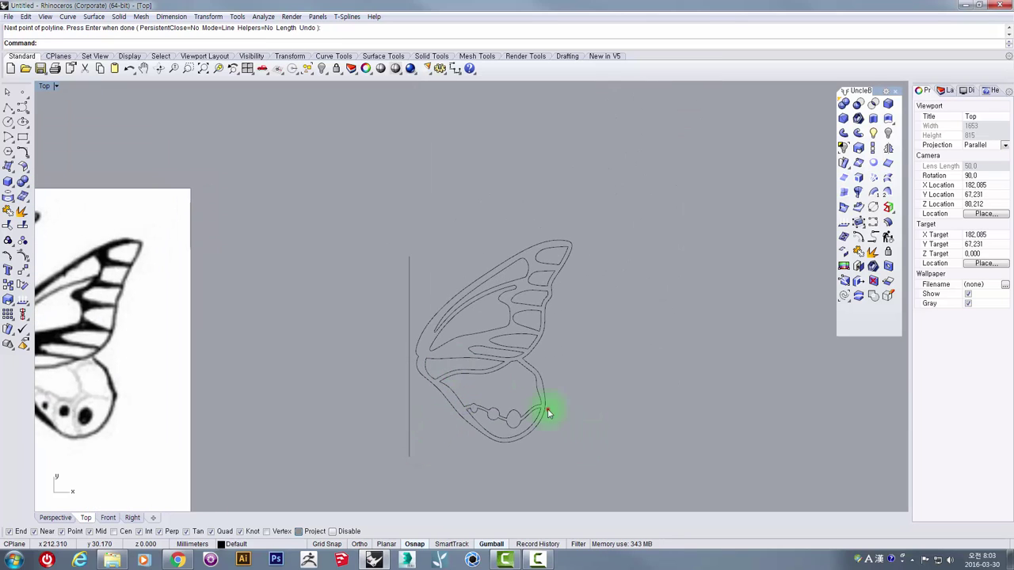
pyautogui.moveTo(425, 277); pyautogui.dragTo(424, 277)
pyautogui.moveTo(505, 343); pyautogui.dragTo(502, 343)
pyautogui.click(586, 394)
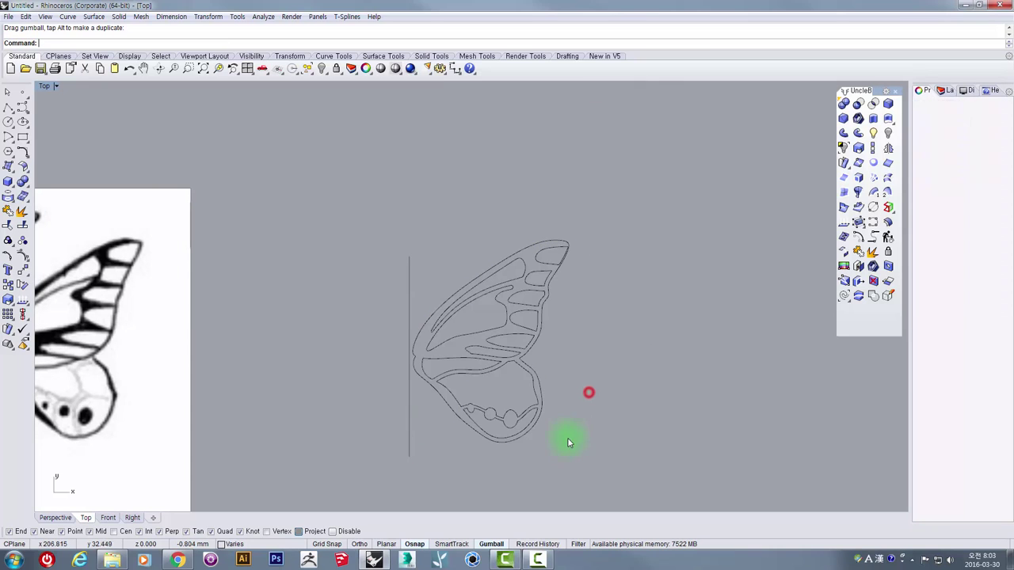
pyautogui.hotkey('ctrl', 'z')
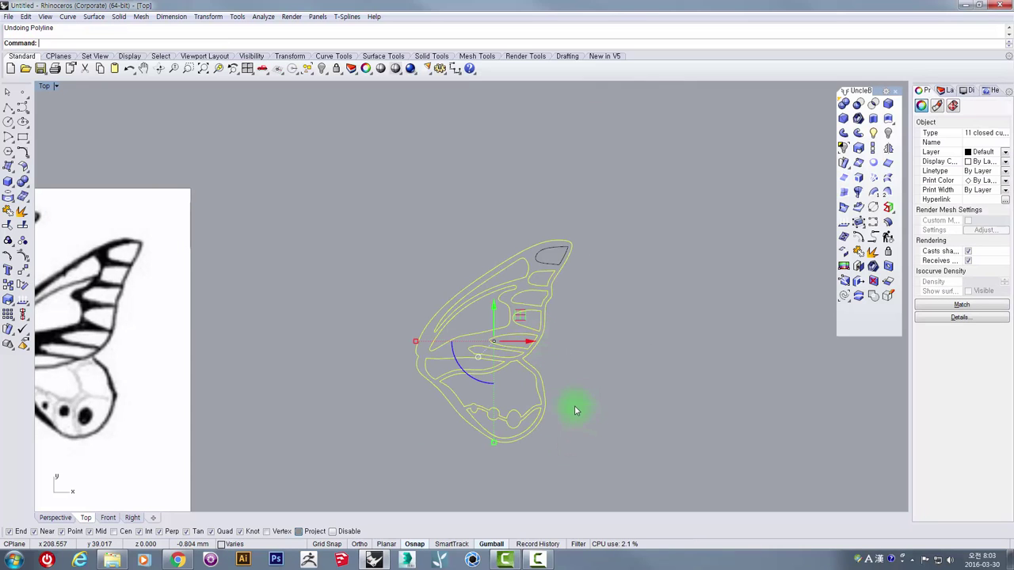
# - Draw a vertical straight polyline beside the copied wing's root, spanning the wing's full height, as a mirror axis
pyautogui.click(430, 163)
pyautogui.rightClick(430, 163)
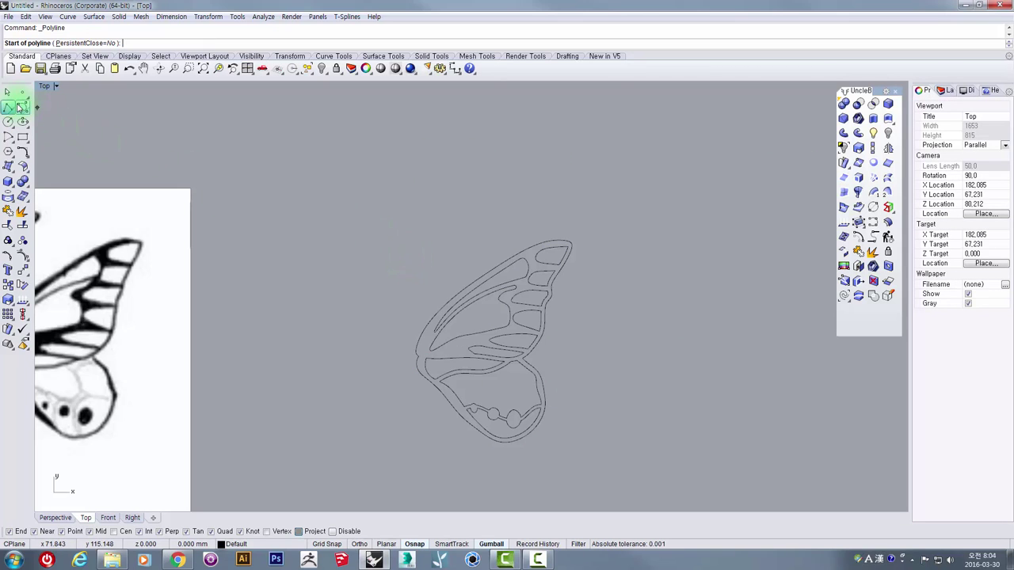
pyautogui.click(402, 240)
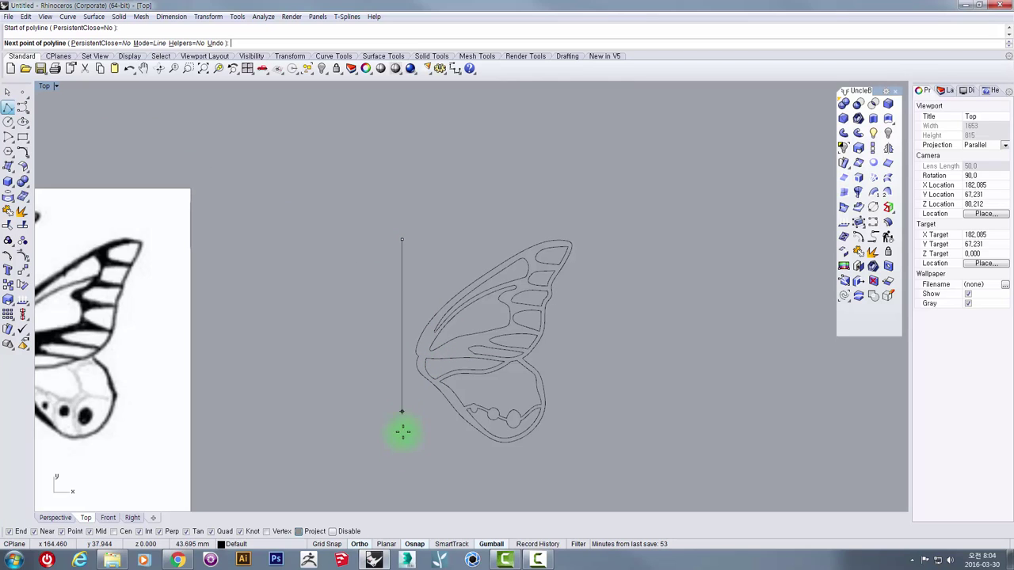
pyautogui.click(406, 457)
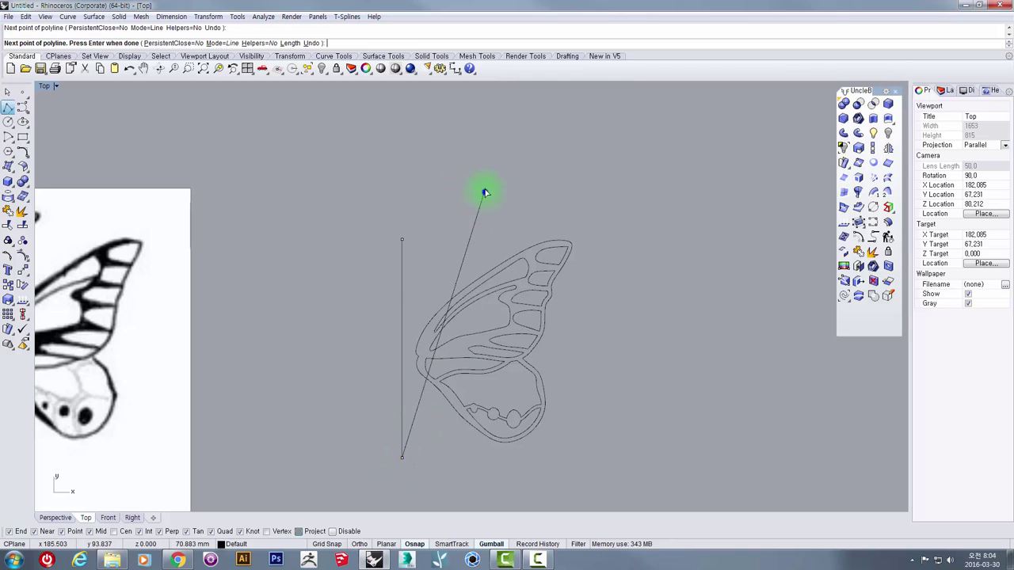
pyautogui.rightClick(485, 193)
# - Move the vertical axis line about 2.31 mm toward the wing root, leaving a small gap
pyautogui.click(403, 270)
pyautogui.scroll(5, 396, 333)
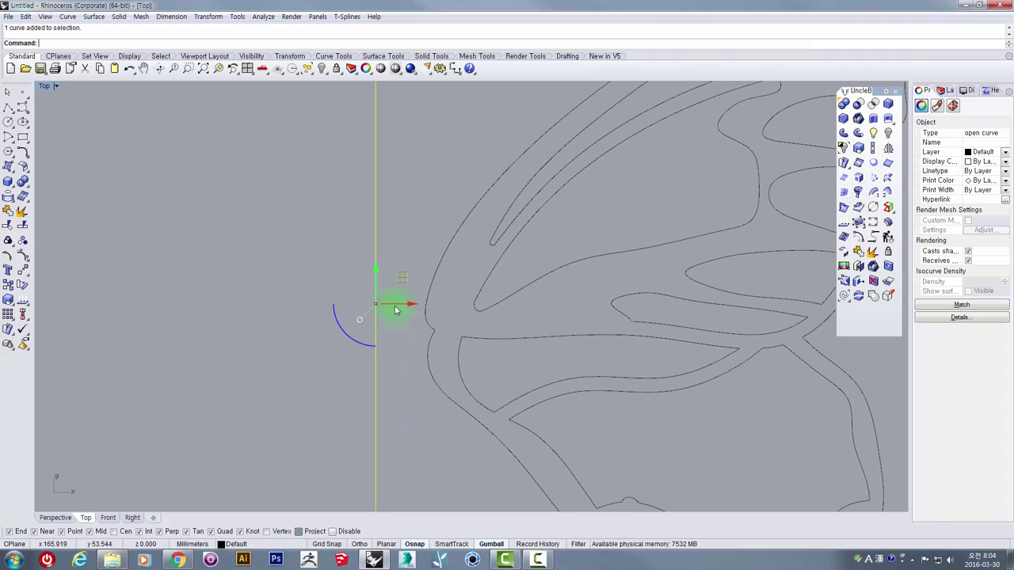
pyautogui.moveTo(401, 312); pyautogui.dragTo(423, 313)
pyautogui.scroll(-6, 423, 317)
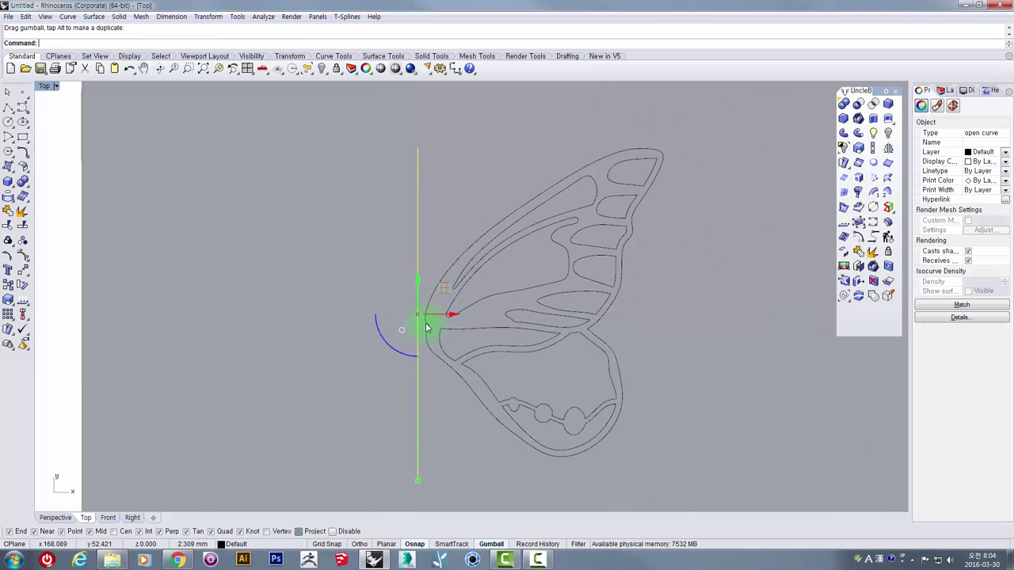
# - Mirror all the copied wing curves about the vertical axis line, keeping the originals, to form the opposite wings
pyautogui.moveTo(558, 411); pyautogui.dragTo(434, 230)
pyautogui.scroll(4, 445, 317)
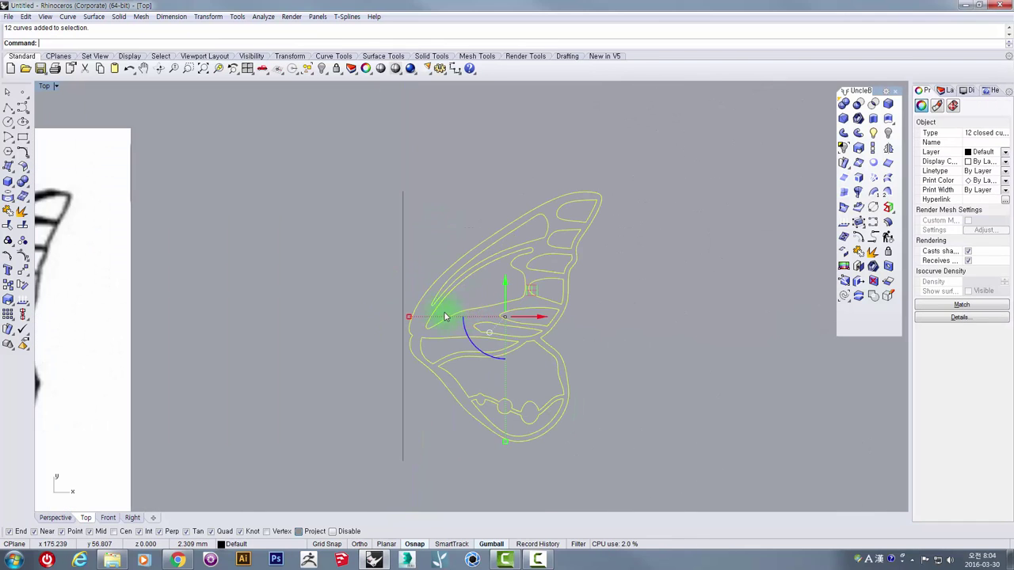
pyautogui.click(888, 147)
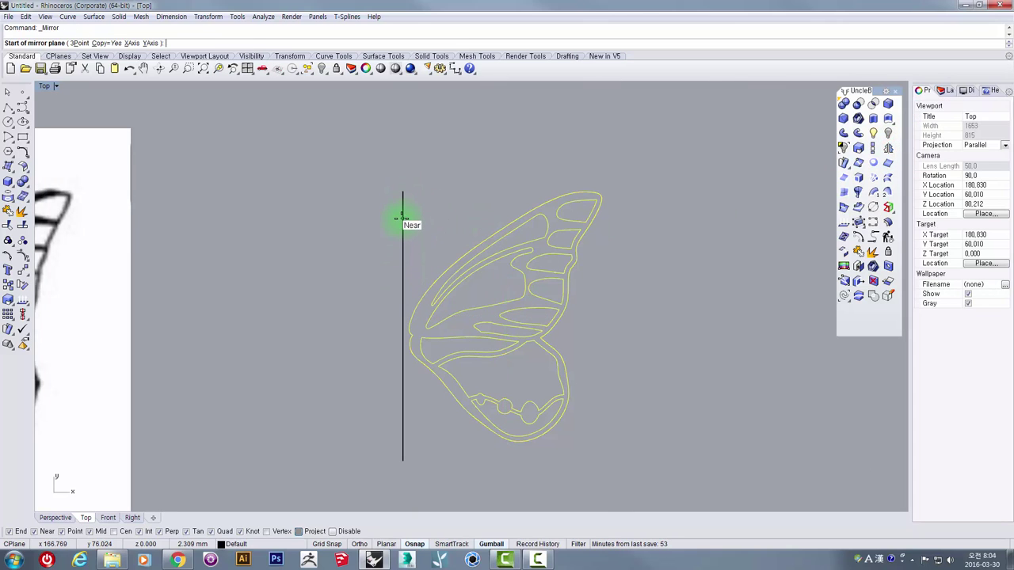
pyautogui.click(402, 215)
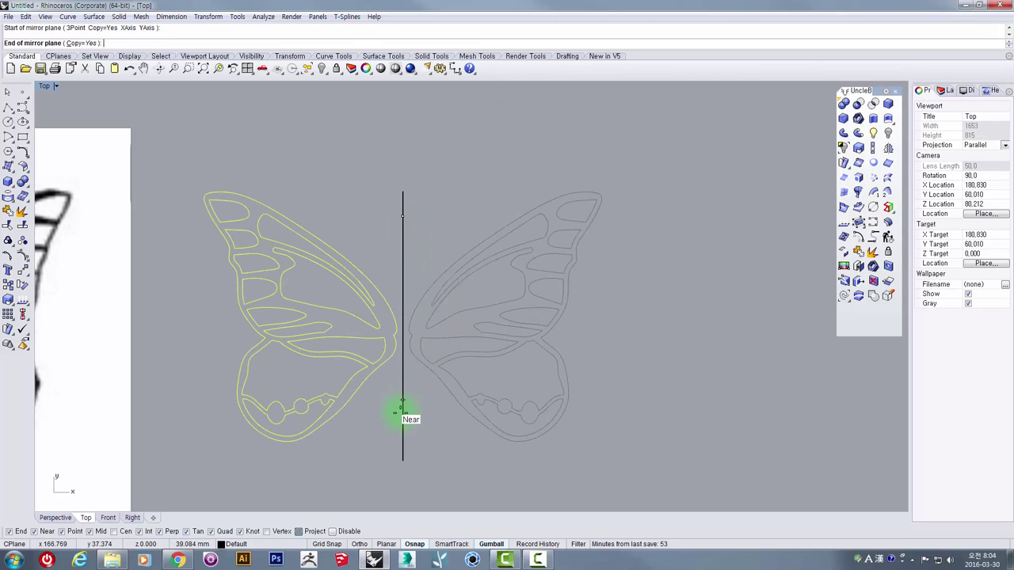
pyautogui.click(402, 432)
pyautogui.scroll(2, 397, 324)
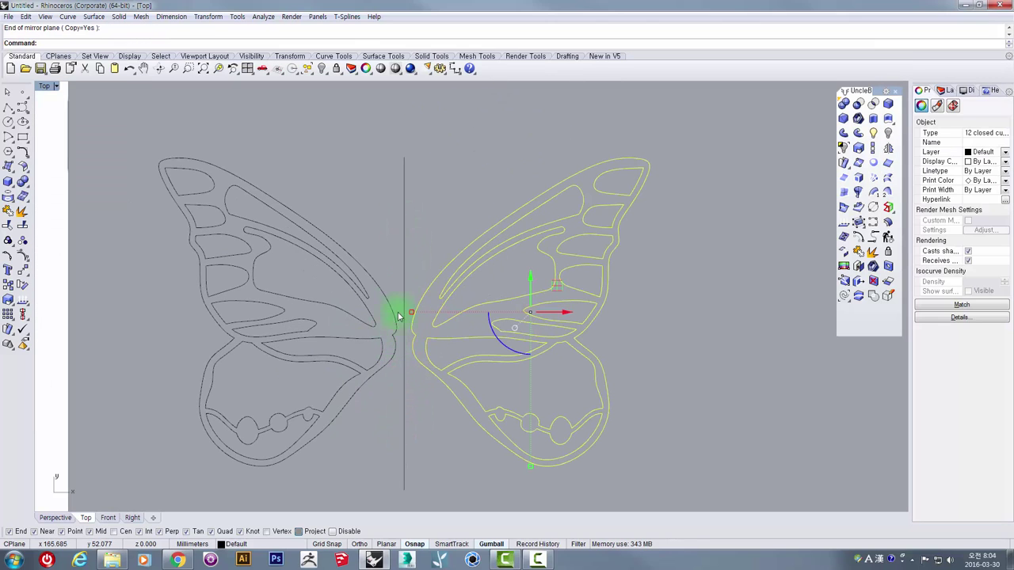
# - Create a sphere centred on the axis line between the wings and move it about 2.55 mm down along the line
pyautogui.click(414, 188)
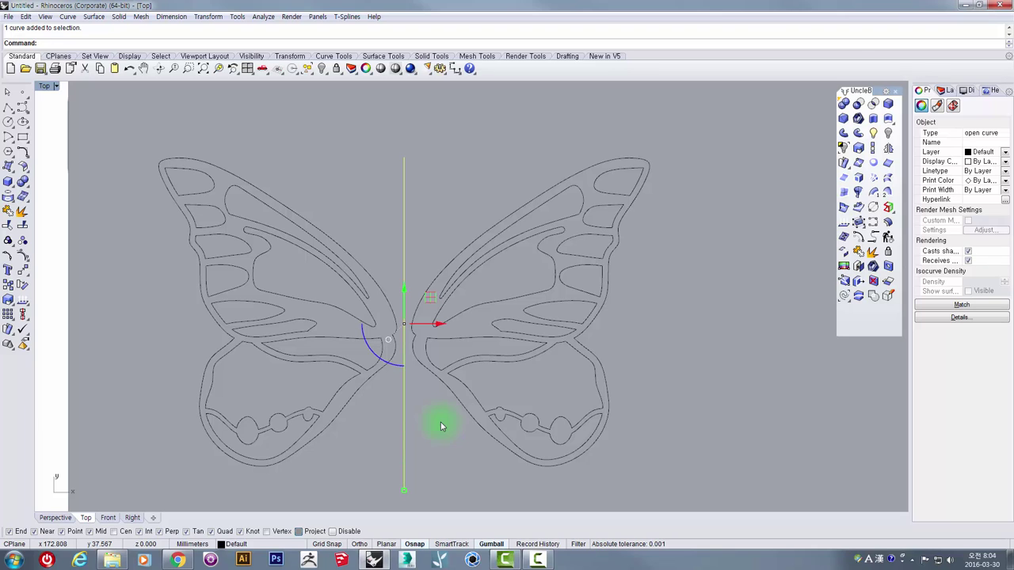
pyautogui.click(473, 175)
pyautogui.moveTo(407, 259); pyautogui.dragTo(364, 205, button='right')
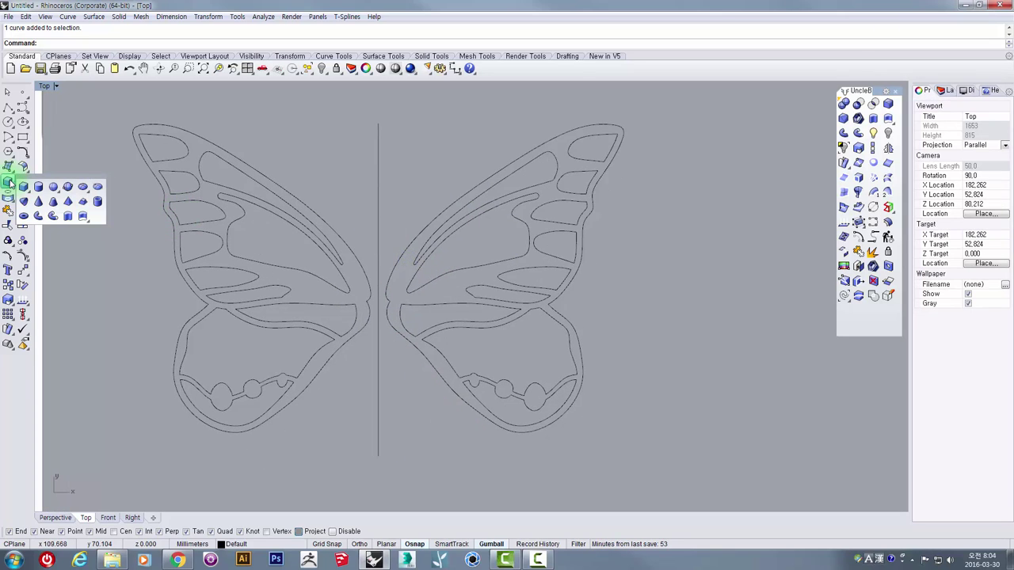
pyautogui.click(52, 188)
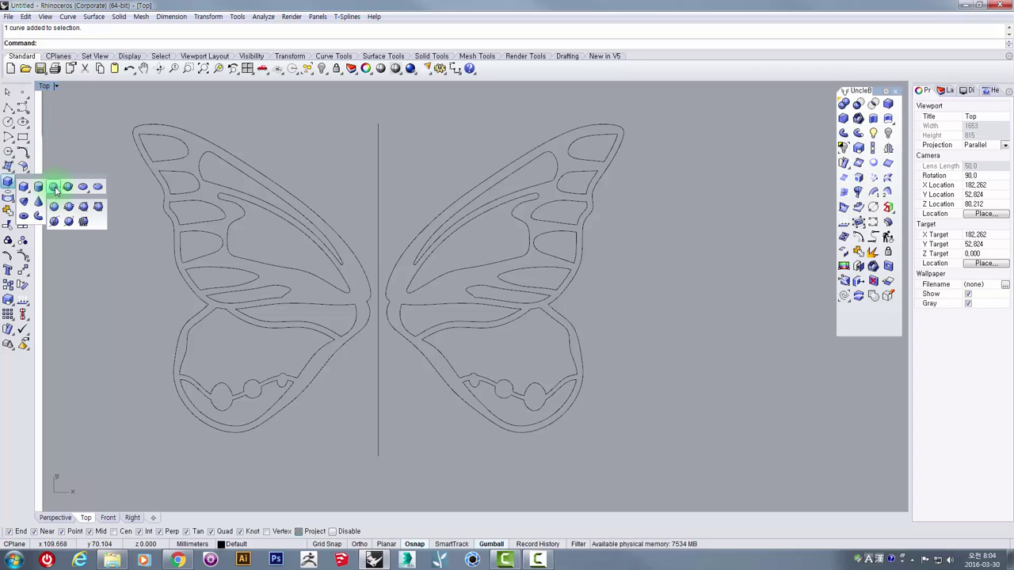
pyautogui.click(54, 188)
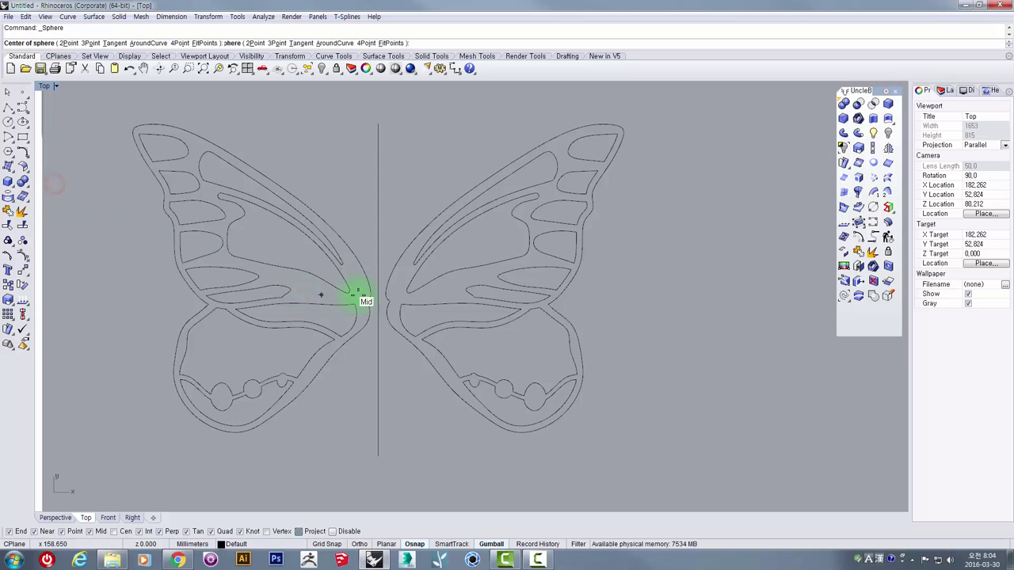
pyautogui.click(378, 275)
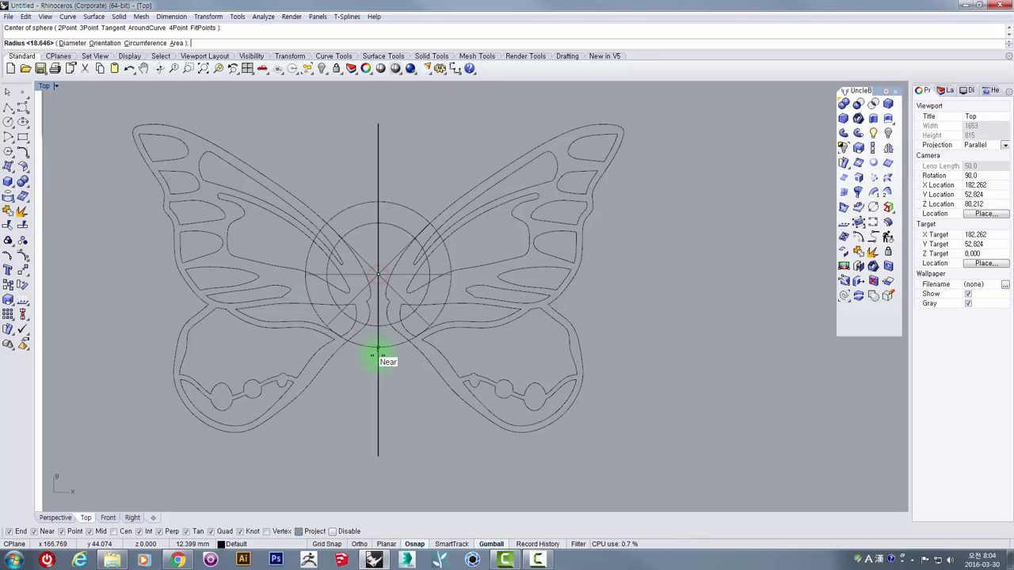
pyautogui.click(381, 382)
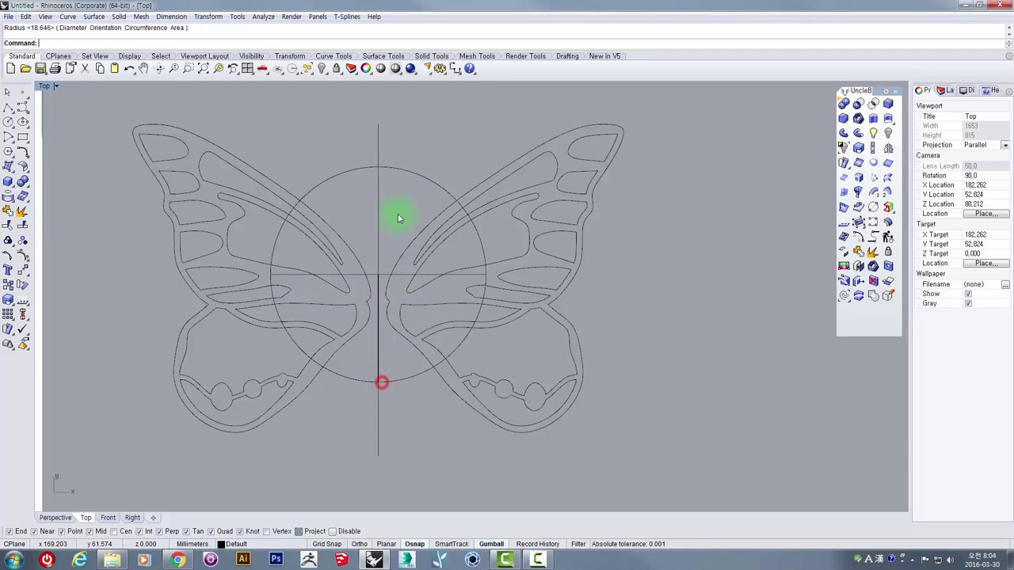
pyautogui.click(417, 179)
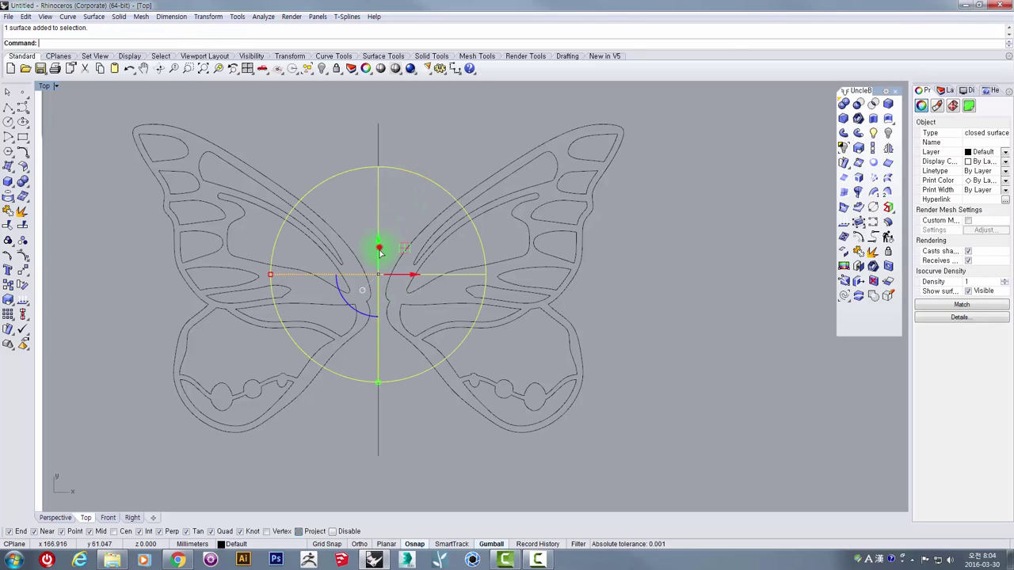
pyautogui.moveTo(380, 250); pyautogui.dragTo(267, 290)
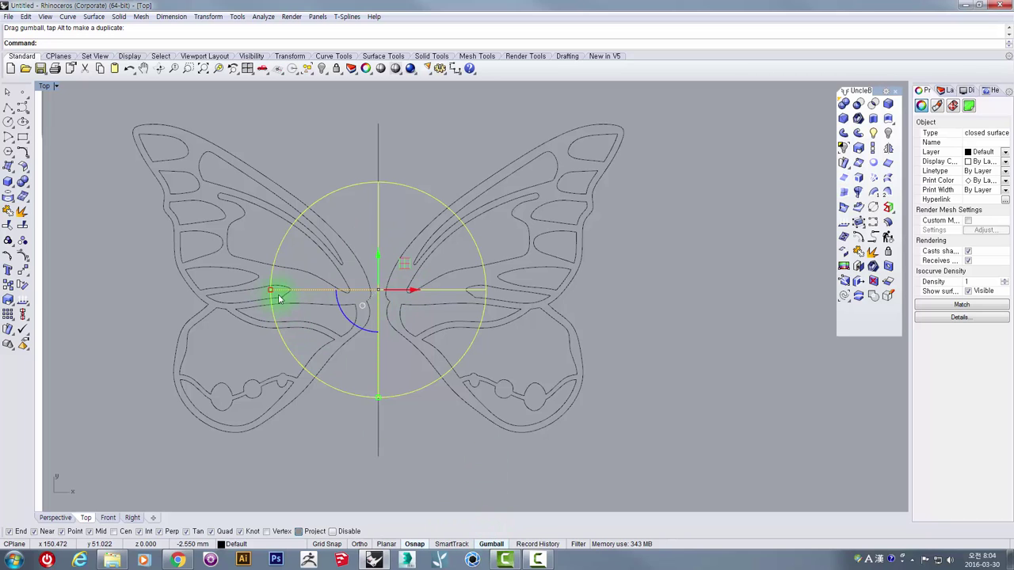
# - Scale the sphere down in width and height into a slender body, and move it about 3.96 mm toward the tail along the axis line
pyautogui.moveTo(269, 292); pyautogui.dragTo(381, 296)
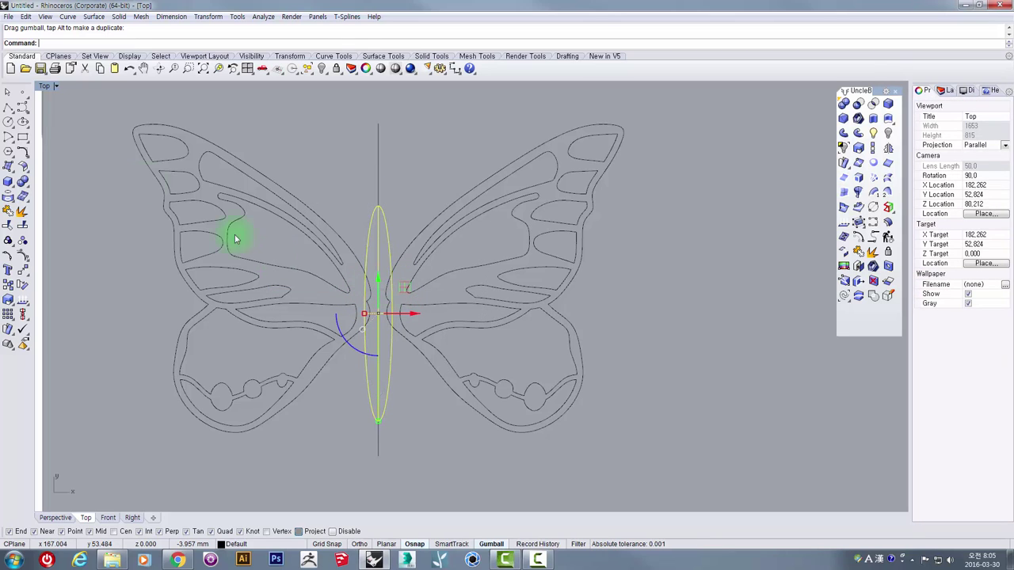
pyautogui.doubleClick(45, 87)
pyautogui.moveTo(614, 149); pyautogui.dragTo(681, 272, button='right')
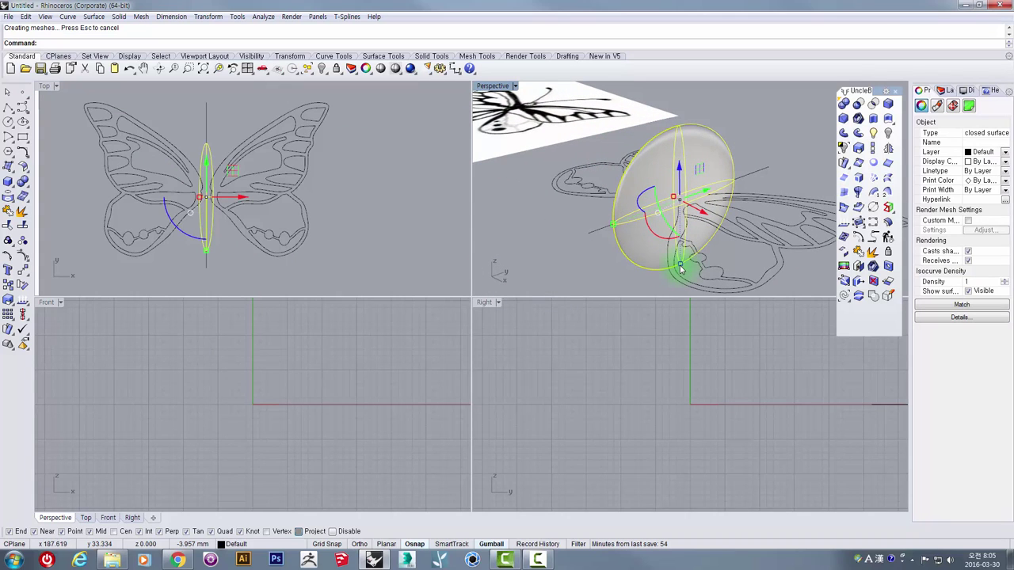
pyautogui.moveTo(679, 268); pyautogui.dragTo(684, 213)
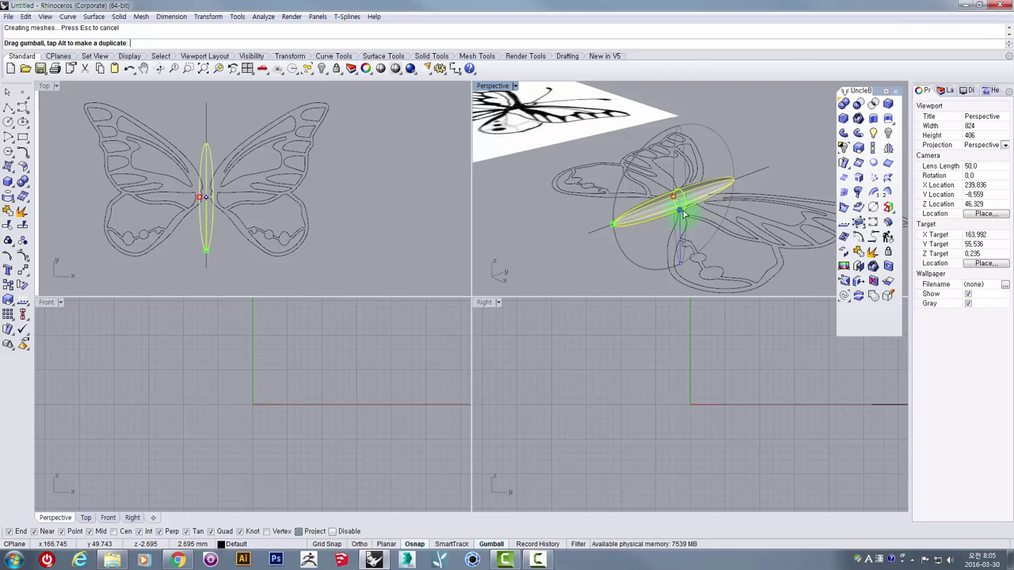
# - Create a small sphere beside the front tip of the body, overlapping its side, as the first eye
pyautogui.doubleClick(499, 84)
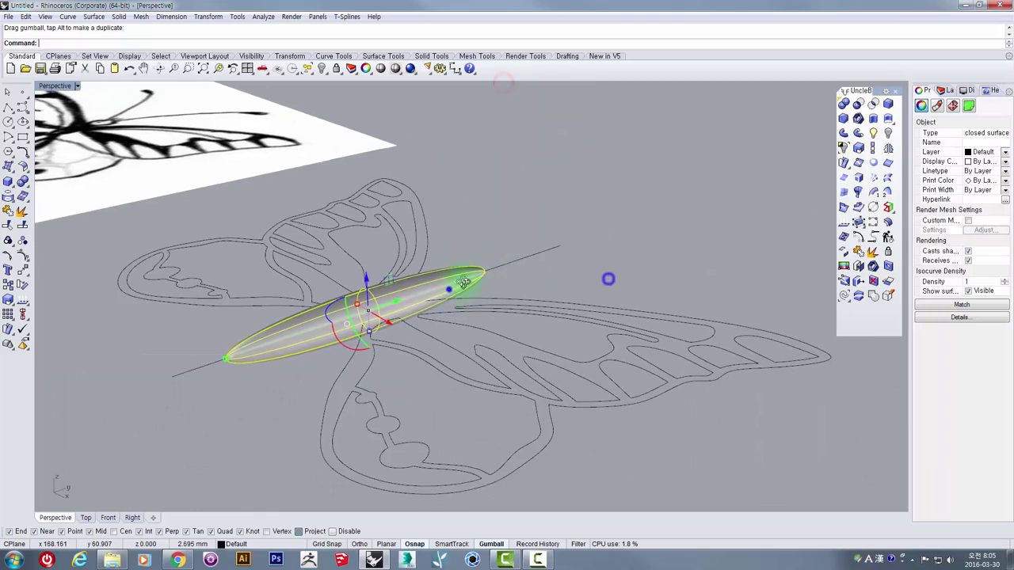
pyautogui.moveTo(608, 278); pyautogui.dragTo(536, 360, button='right')
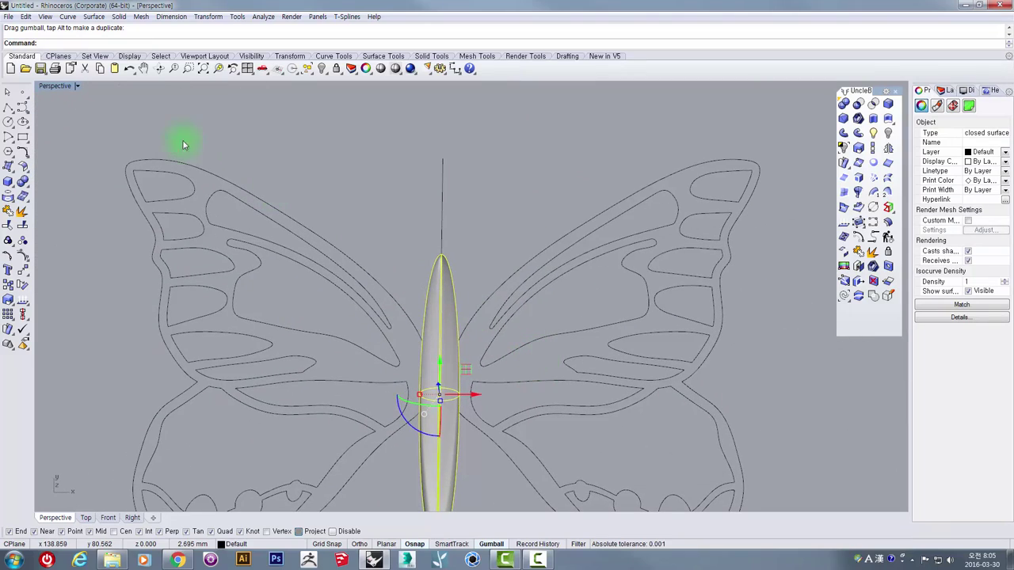
pyautogui.doubleClick(46, 87)
pyautogui.doubleClick(45, 85)
pyautogui.scroll(5, 328, 208)
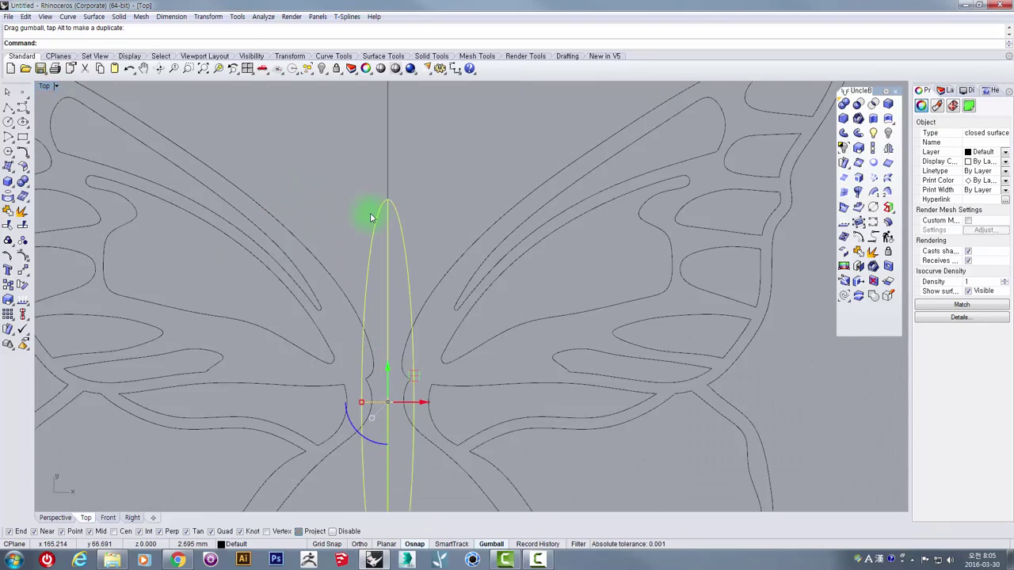
pyautogui.click(9, 181)
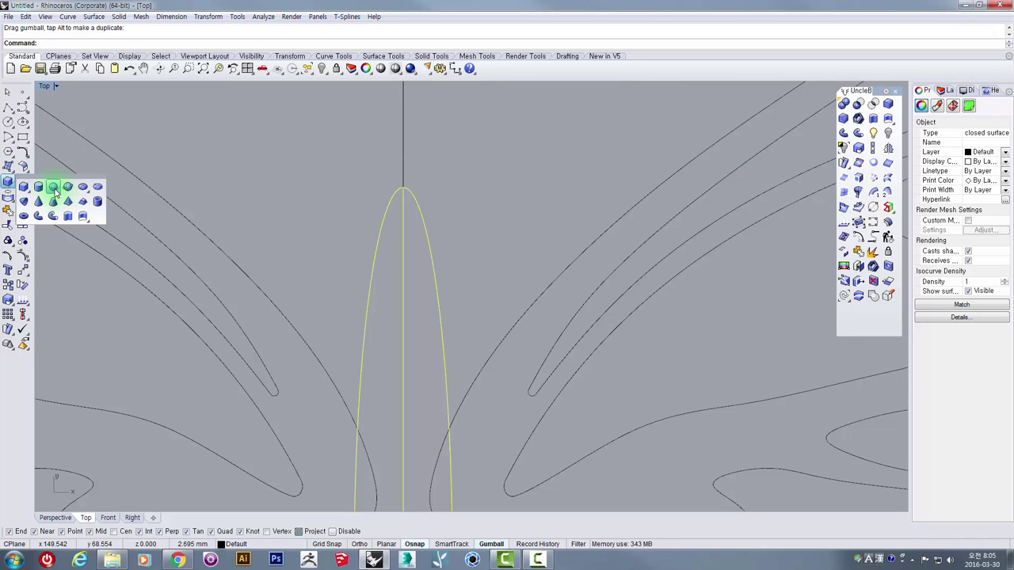
pyautogui.click(53, 188)
pyautogui.scroll(2, 355, 250)
pyautogui.click(365, 248)
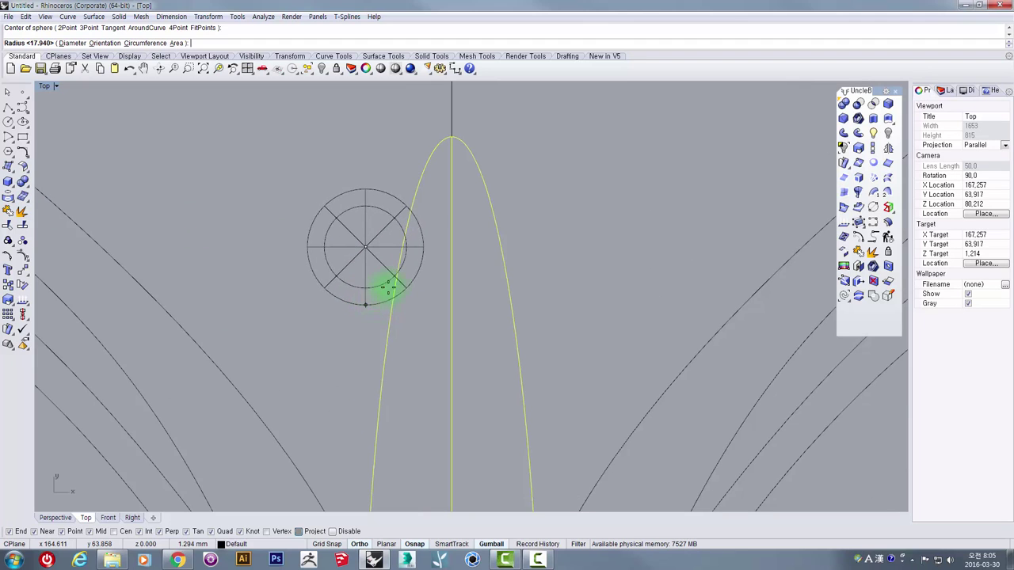
pyautogui.click(366, 312)
# - Shift the eye sphere about 0.09 mm toward the body and mirror it about the central axis line, keeping the original
pyautogui.click(399, 256)
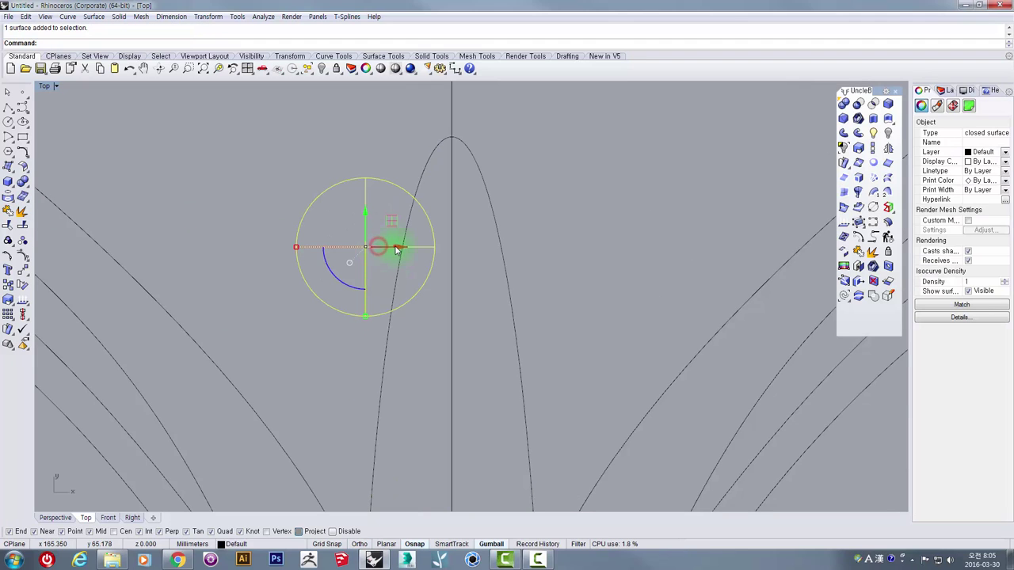
pyautogui.moveTo(396, 248); pyautogui.dragTo(401, 248)
pyautogui.scroll(-3, 400, 247)
pyautogui.moveTo(421, 266); pyautogui.dragTo(437, 192, button='right')
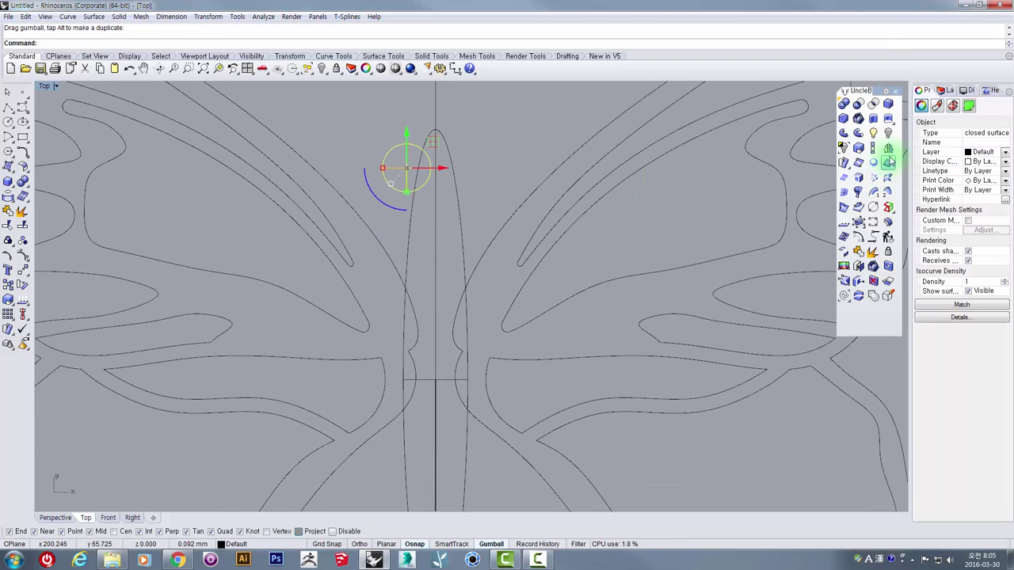
pyautogui.click(888, 148)
pyautogui.click(430, 197)
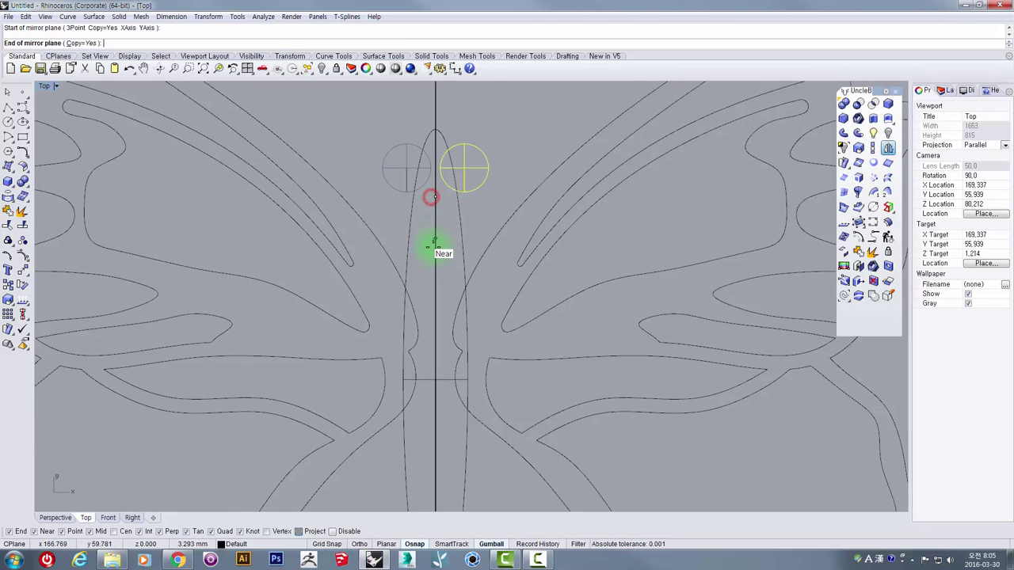
pyautogui.click(434, 246)
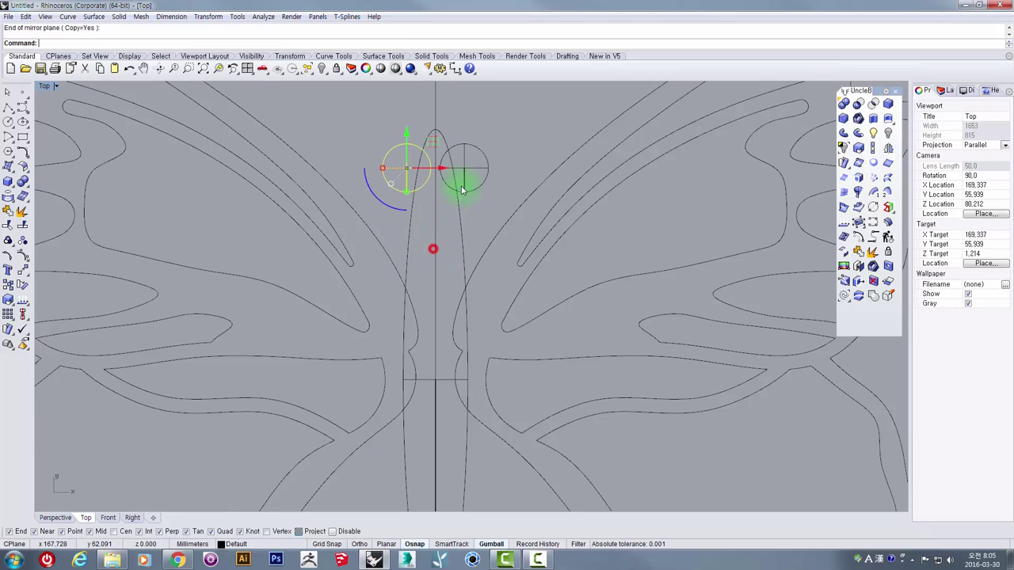
# - Raise both eye spheres together about 0.83 mm vertically so they sit higher on the body
pyautogui.doubleClick(43, 85)
pyautogui.doubleClick(495, 87)
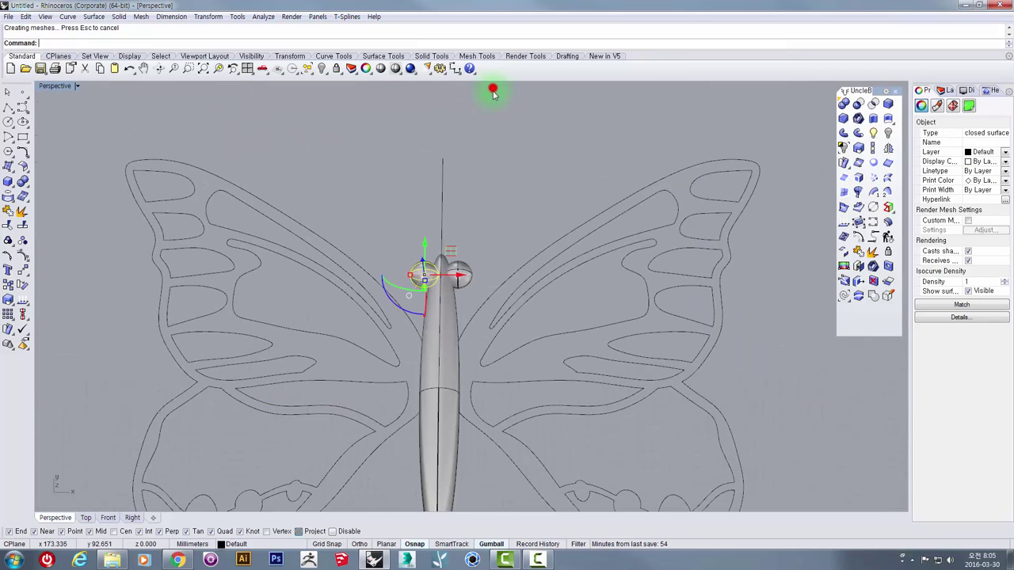
pyautogui.moveTo(507, 151); pyautogui.dragTo(473, 155, button='right')
pyautogui.scroll(5, 519, 289)
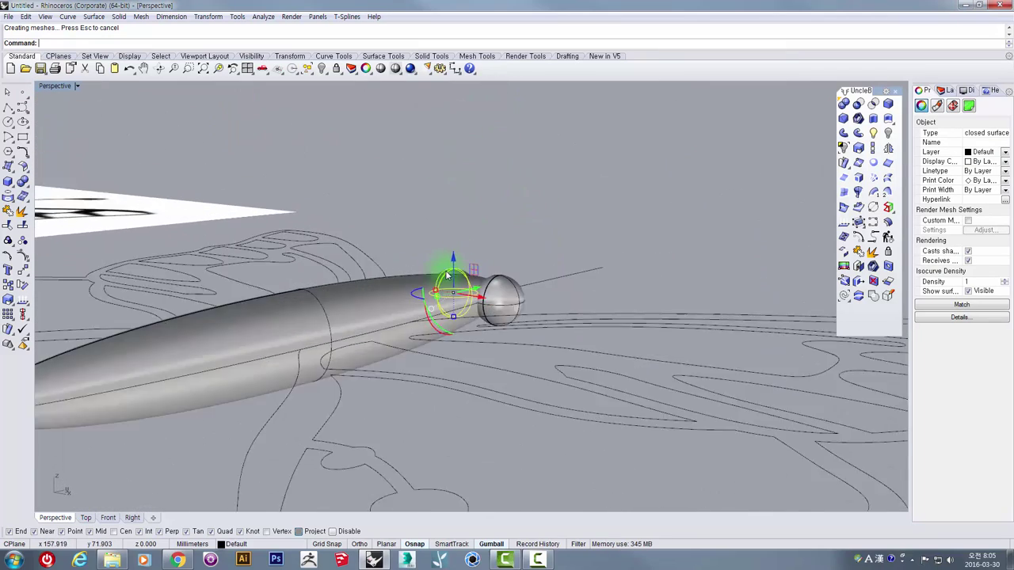
pyautogui.click(462, 239)
pyautogui.moveTo(463, 255); pyautogui.dragTo(482, 266, button='right')
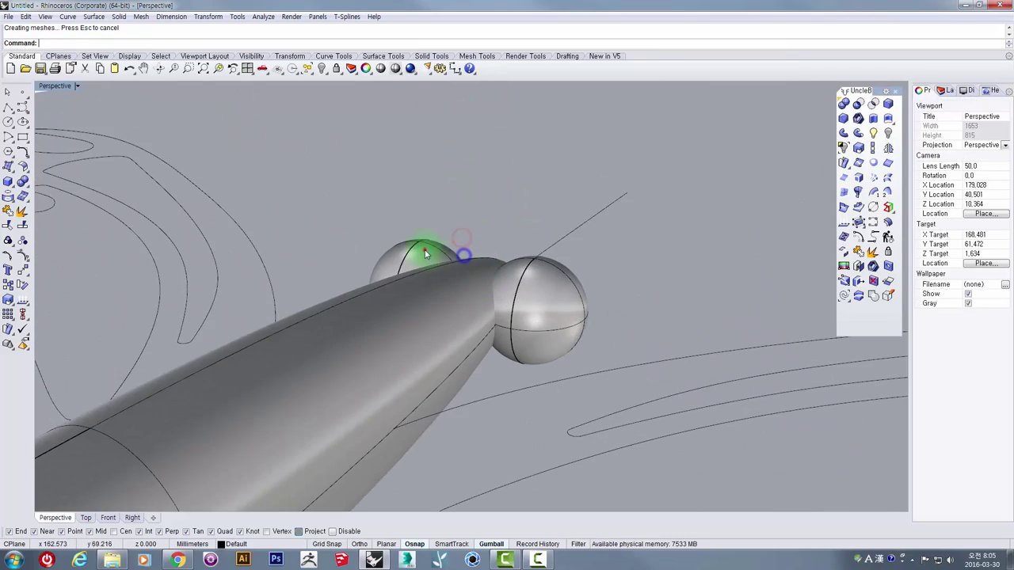
pyautogui.click(424, 252)
pyautogui.keyDown('shift'); pyautogui.click(527, 274); pyautogui.keyUp('shift')
pyautogui.moveTo(477, 283); pyautogui.dragTo(476, 261)
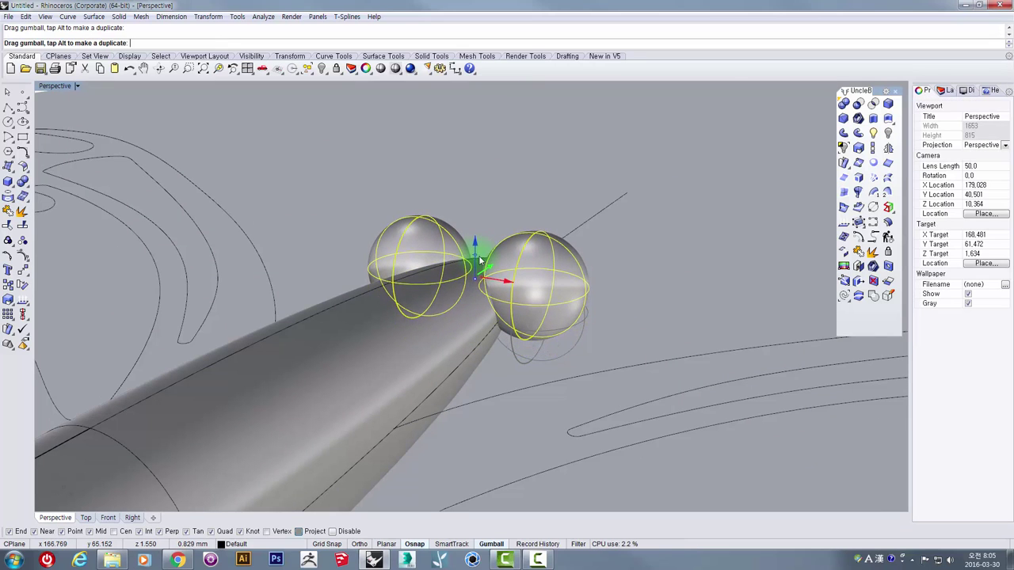
pyautogui.click(622, 280)
# - Extrude all the closed wing curves on both sides upward as solids, about 2.49 mm thick
pyautogui.moveTo(622, 281); pyautogui.dragTo(606, 364, button='right')
pyautogui.scroll(-6, 605, 363)
pyautogui.keyDown('shift'); pyautogui.moveTo(702, 370); pyautogui.dragTo(632, 347, button='right'); pyautogui.keyUp('shift')
pyautogui.moveTo(703, 446); pyautogui.dragTo(613, 316)
pyautogui.moveTo(513, 214); pyautogui.dragTo(513, 214)
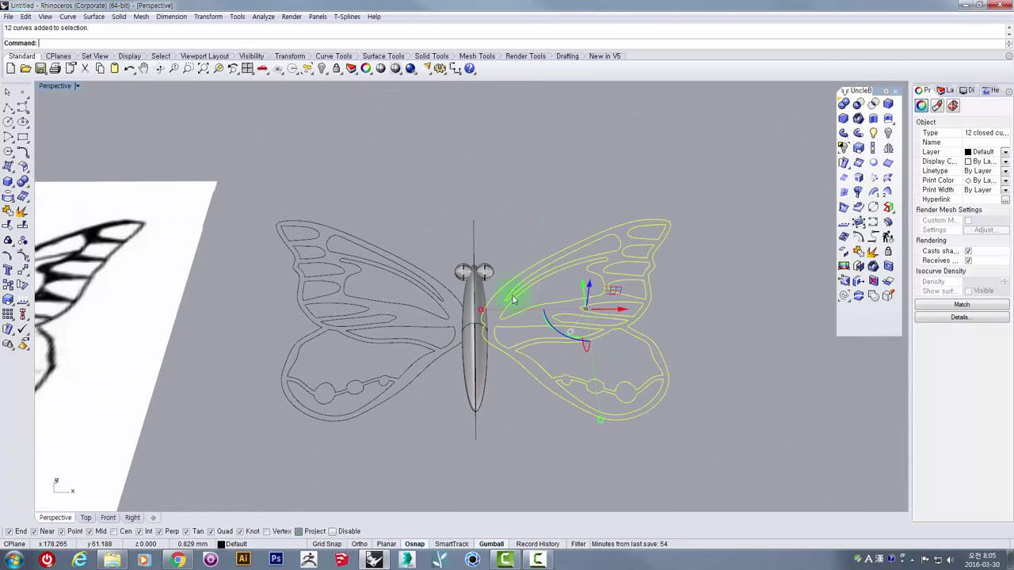
pyautogui.keyDown('shift'); pyautogui.moveTo(267, 177); pyautogui.dragTo(268, 176); pyautogui.keyUp('shift')
pyautogui.moveTo(441, 261); pyautogui.dragTo(456, 233, button='right')
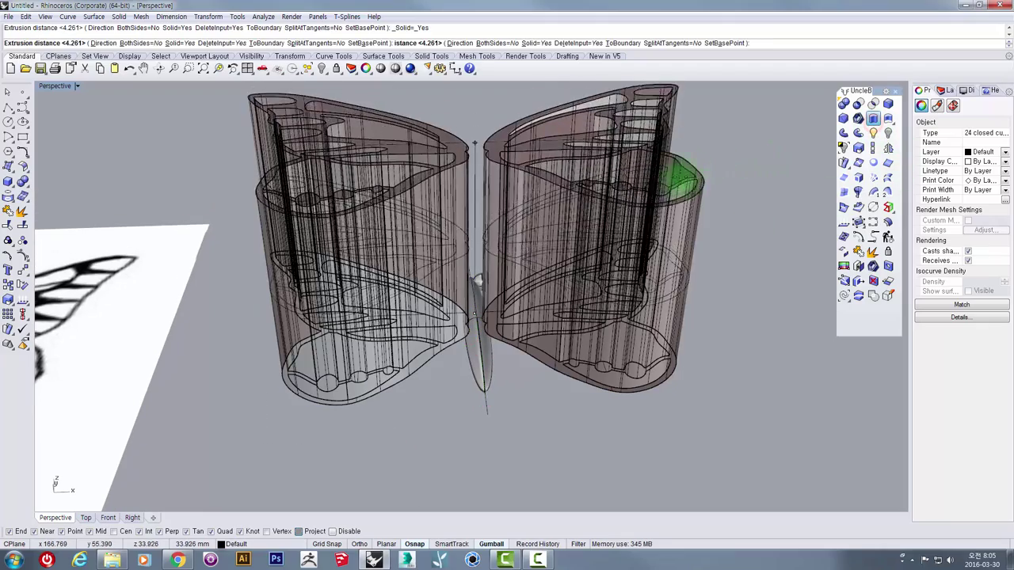
pyautogui.scroll(5, 679, 277)
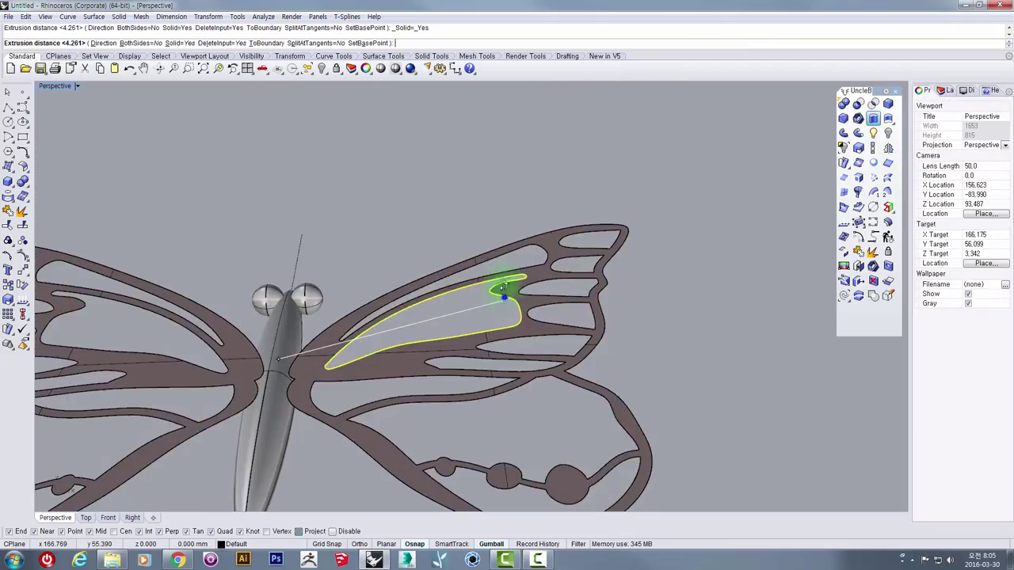
pyautogui.moveTo(504, 296); pyautogui.dragTo(523, 186, button='right')
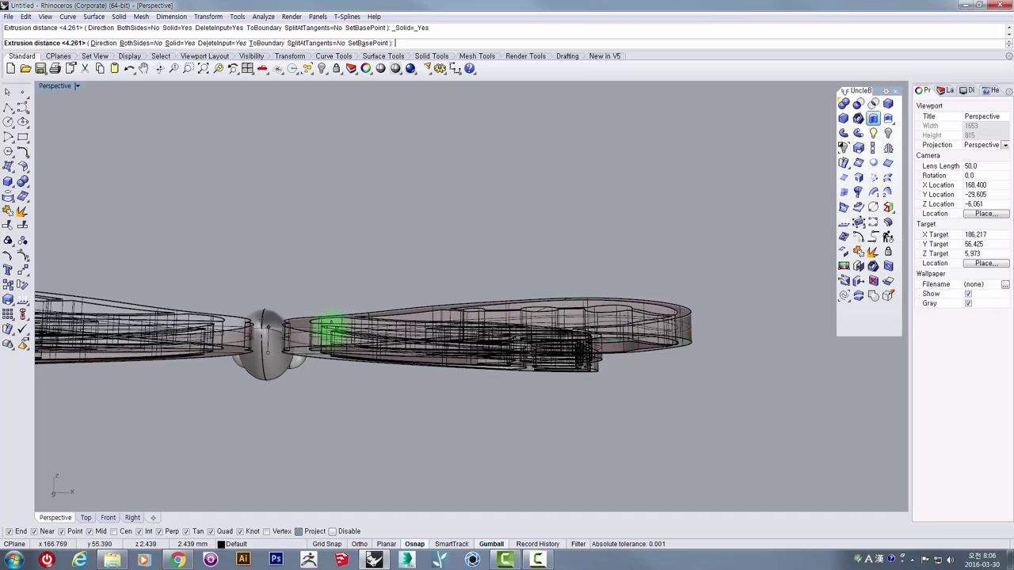
pyautogui.click(329, 328)
# - Scale both wing solids in one direction from their bottom face, reducing their thickness to about 1.8 mm
pyautogui.moveTo(384, 278)
pyautogui.mouseDown(button='right')
pyautogui.moveTo(362, 380)
pyautogui.moveTo(343, 306)
pyautogui.moveTo(367, 294)
pyautogui.moveTo(351, 323)
pyautogui.moveTo(402, 315)
pyautogui.moveTo(356, 330)
pyautogui.moveTo(384, 293)
pyautogui.moveTo(357, 348)
pyautogui.mouseUp(button='right')
pyautogui.scroll(4, 356, 331)
pyautogui.click(359, 350)
pyautogui.keyDown('shift'); pyautogui.click(411, 334); pyautogui.keyUp('shift')
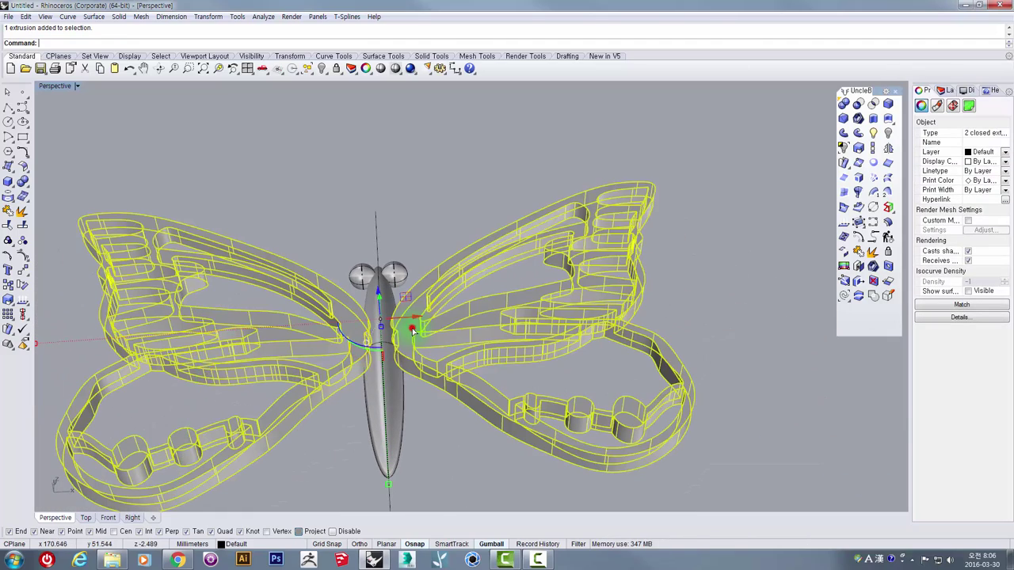
pyautogui.doubleClick(57, 86)
pyautogui.rightClick(373, 464)
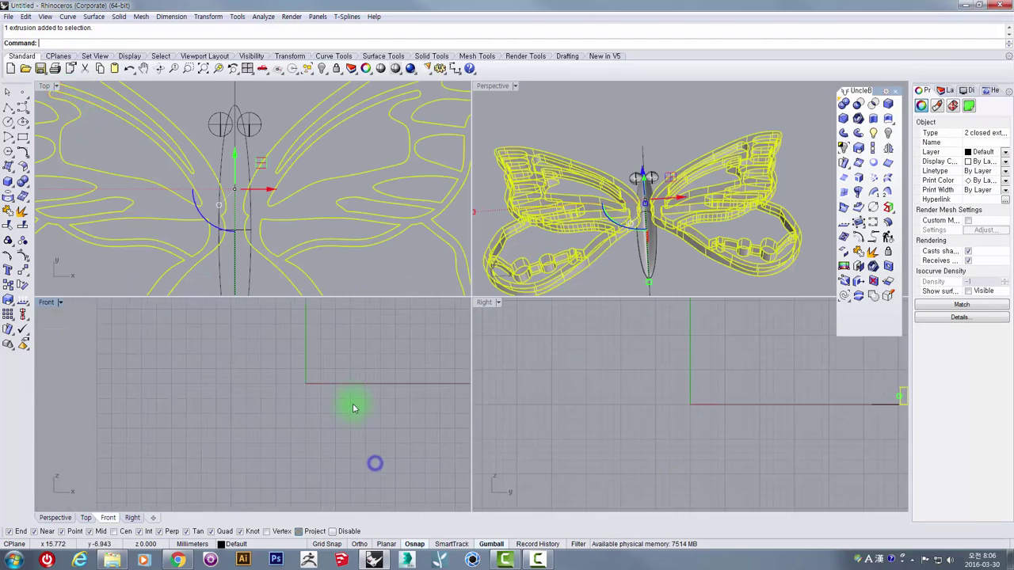
pyautogui.scroll(5, 381, 400)
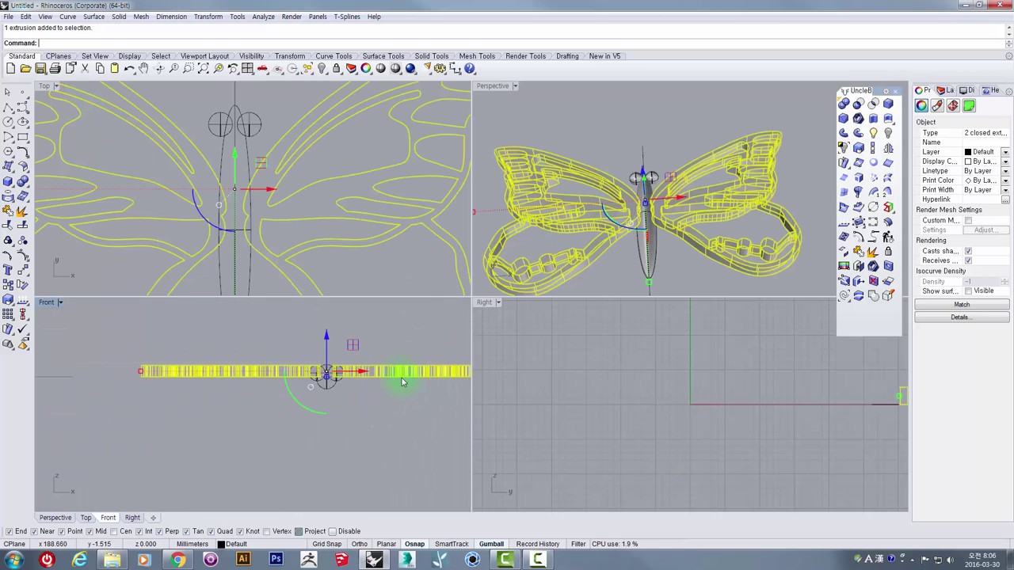
pyautogui.click(875, 149)
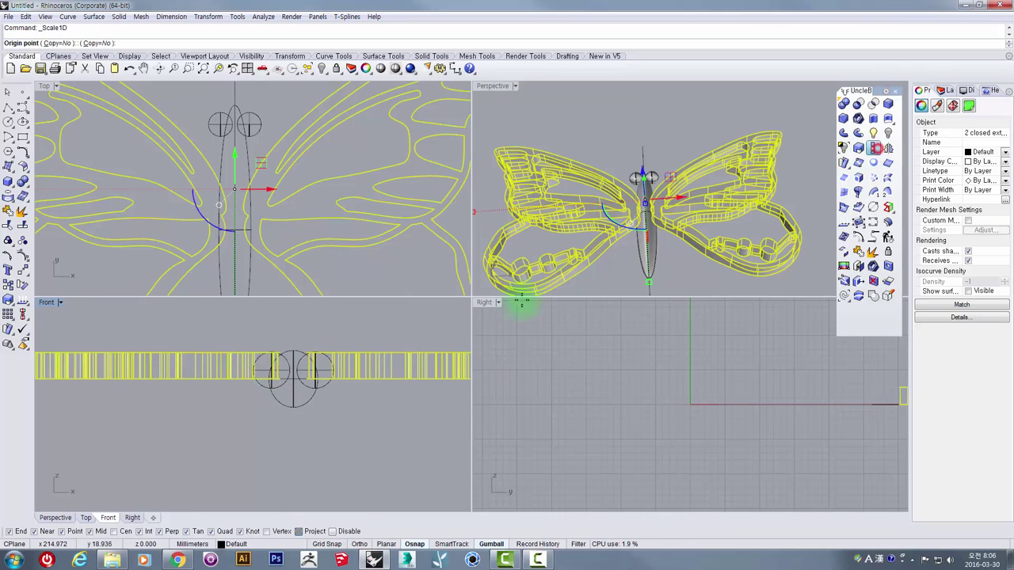
pyautogui.scroll(2, 394, 382)
pyautogui.click(393, 384)
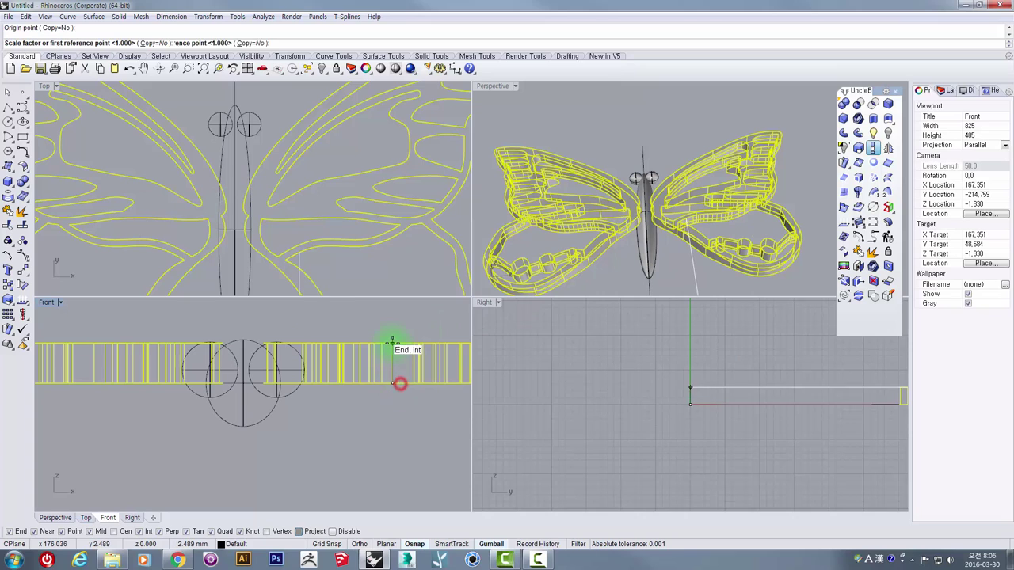
pyautogui.click(392, 342)
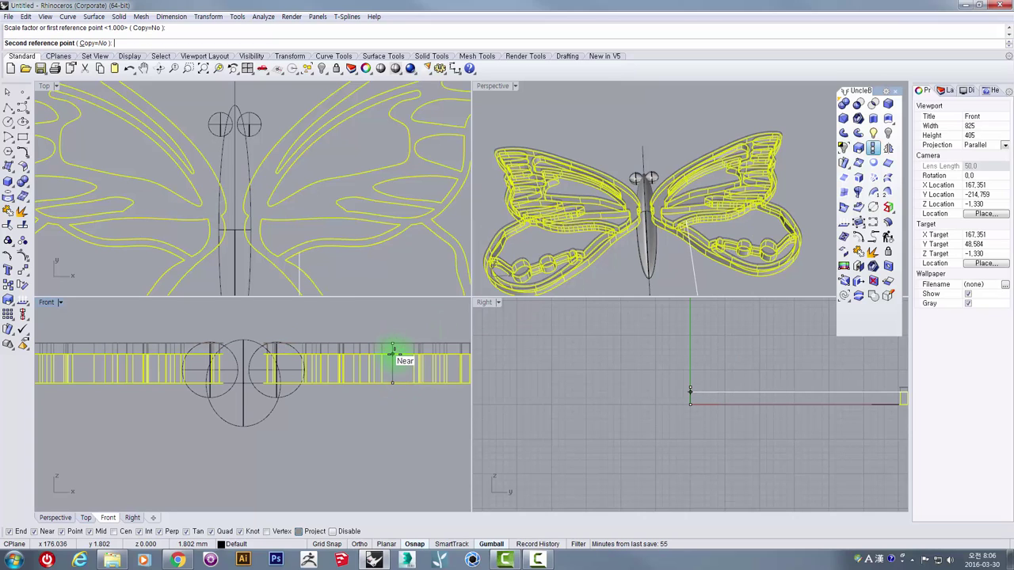
pyautogui.click(392, 349)
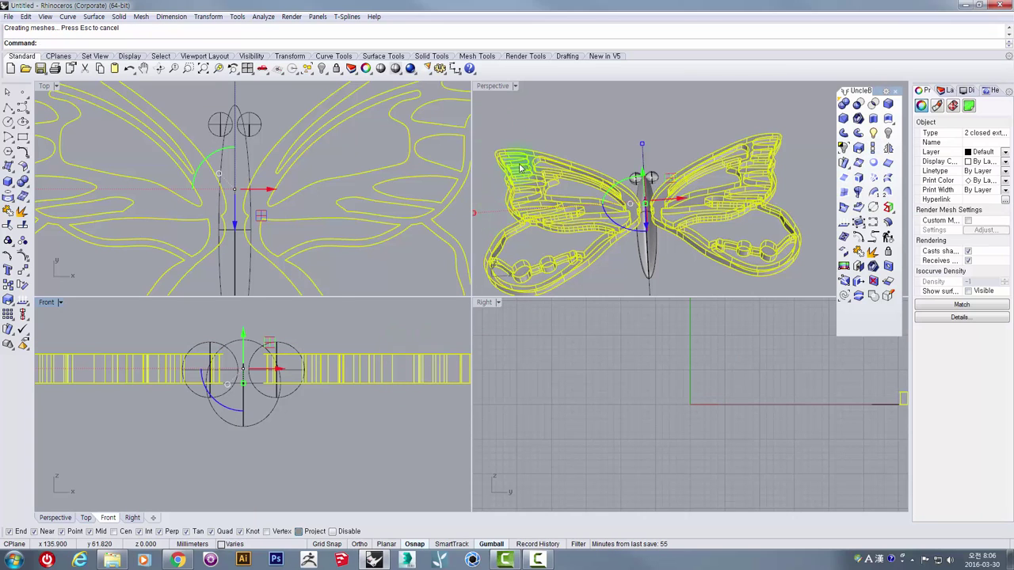
# - Examine how the two eye spheres meet the front tip of the body
pyautogui.doubleClick(490, 86)
pyautogui.click(520, 153)
pyautogui.moveTo(486, 182)
pyautogui.mouseDown(button='right')
pyautogui.moveTo(409, 215)
pyautogui.moveTo(355, 149)
pyautogui.moveTo(407, 119)
pyautogui.moveTo(446, 188)
pyautogui.moveTo(414, 306)
pyautogui.moveTo(404, 211)
pyautogui.mouseUp(button='right')
pyautogui.scroll(4, 403, 236)
pyautogui.click(392, 247)
pyautogui.keyDown('shift'); pyautogui.click(440, 250); pyautogui.keyUp('shift')
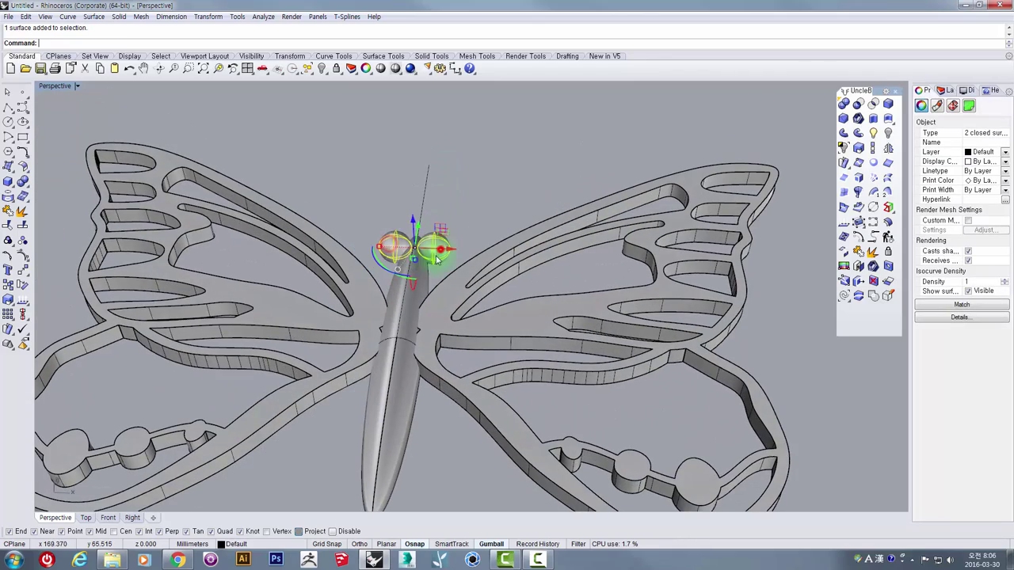
pyautogui.moveTo(421, 253); pyautogui.dragTo(401, 245, button='right')
pyautogui.keyDown('shift'); pyautogui.click(412, 261); pyautogui.keyUp('shift')
pyautogui.scroll(7, 410, 211)
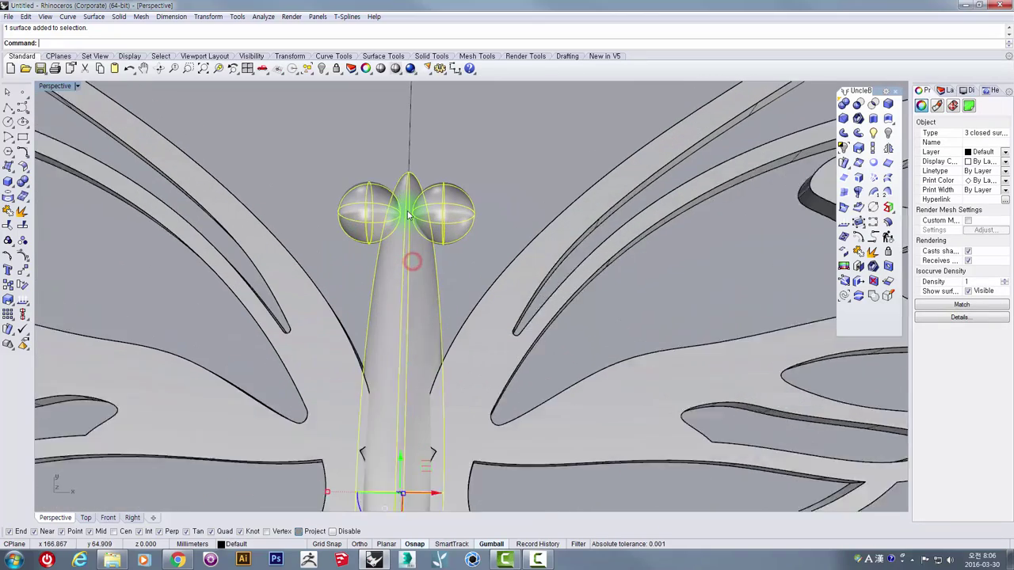
pyautogui.scroll(-3, 335, 272)
# - Examine from several angles how both wing solids, the body and the eyes fit together
pyautogui.click(403, 389)
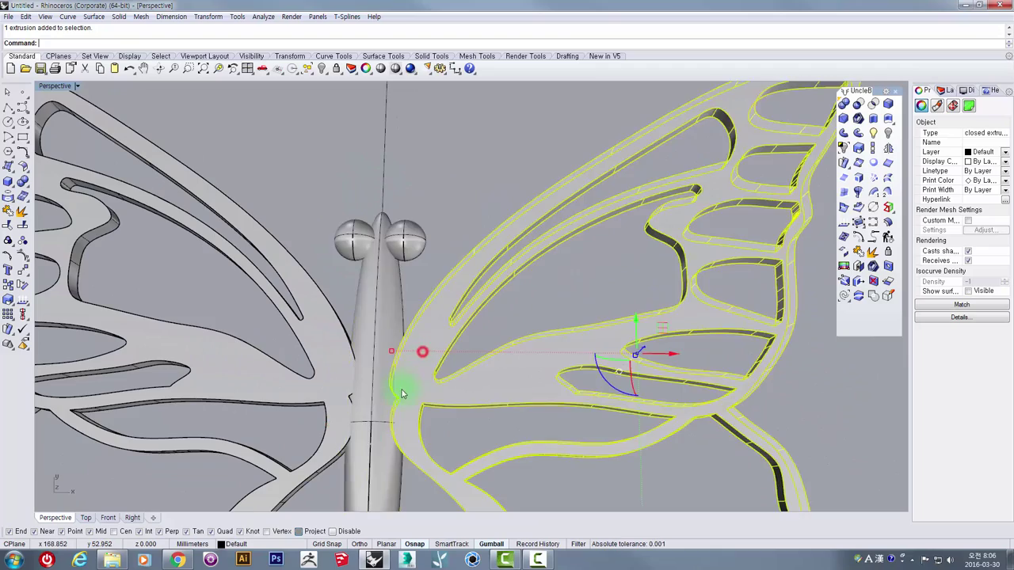
pyautogui.moveTo(404, 388); pyautogui.dragTo(410, 366, button='right')
pyautogui.scroll(-4, 428, 409)
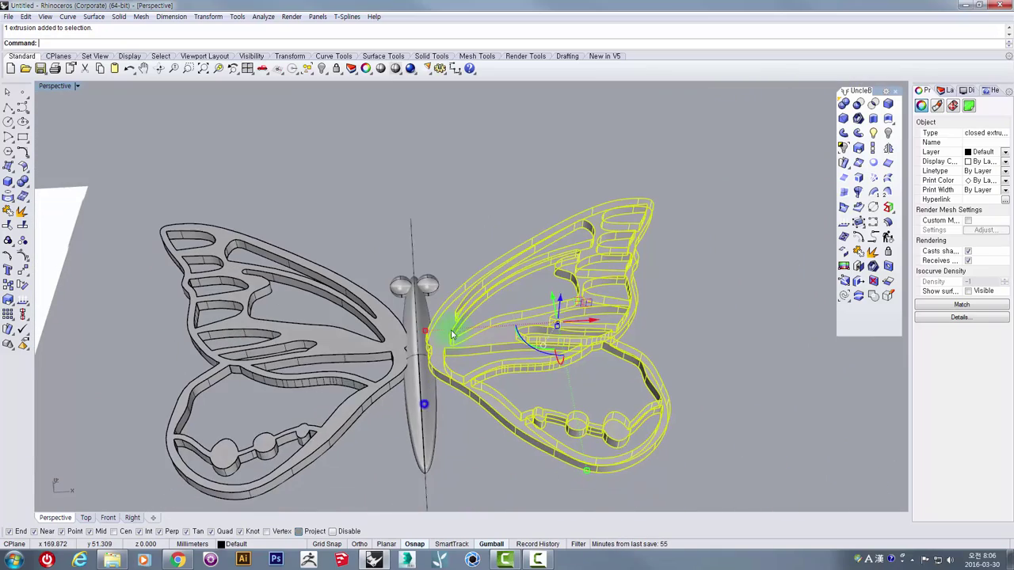
pyautogui.scroll(1, 327, 339)
pyautogui.scroll(5, 413, 309)
pyautogui.keyDown('shift'); pyautogui.click(385, 302); pyautogui.keyUp('shift')
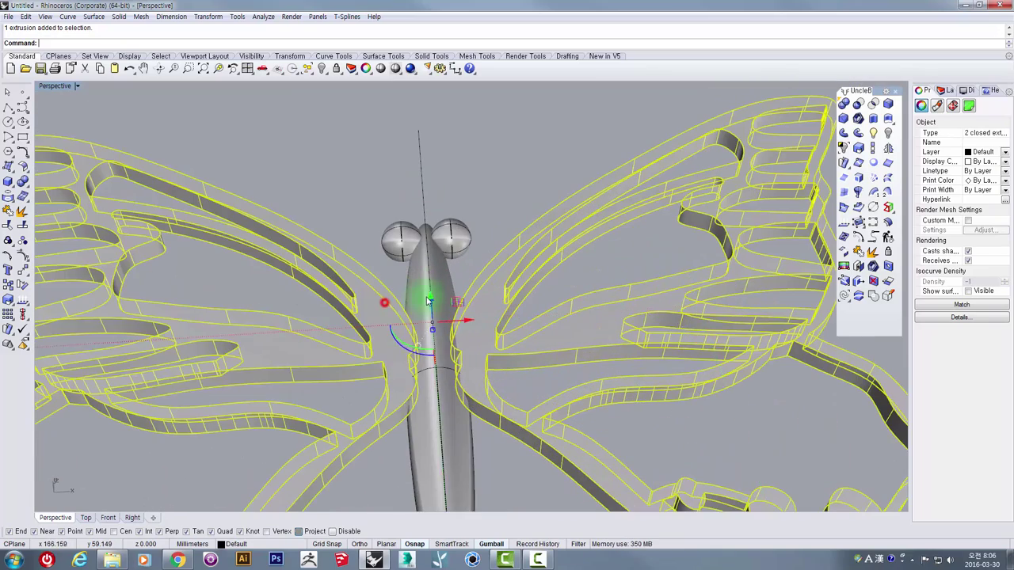
pyautogui.keyDown('shift'); pyautogui.click(427, 297); pyautogui.keyUp('shift')
pyautogui.moveTo(446, 234); pyautogui.dragTo(394, 250, button='right')
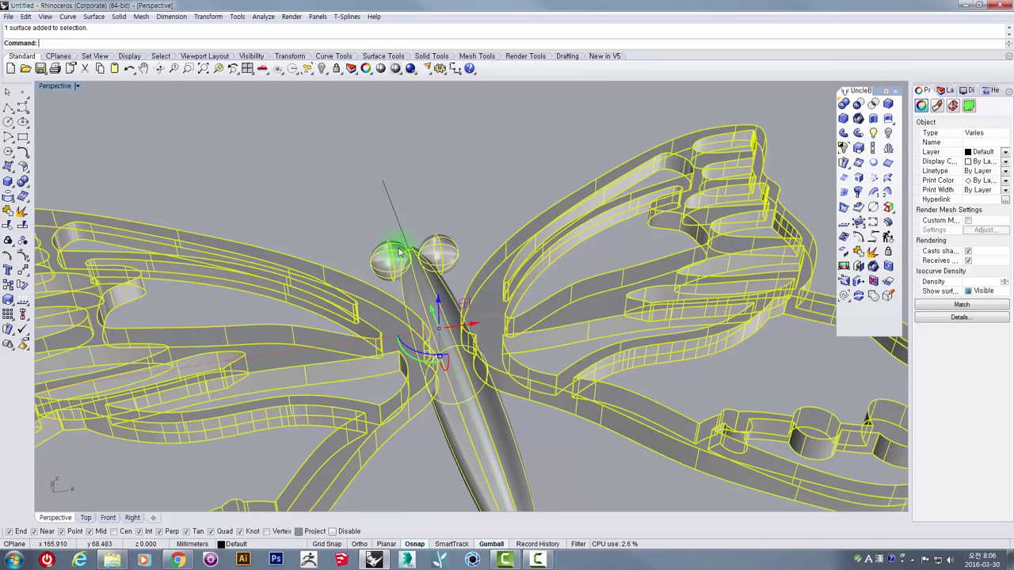
pyautogui.click(408, 268)
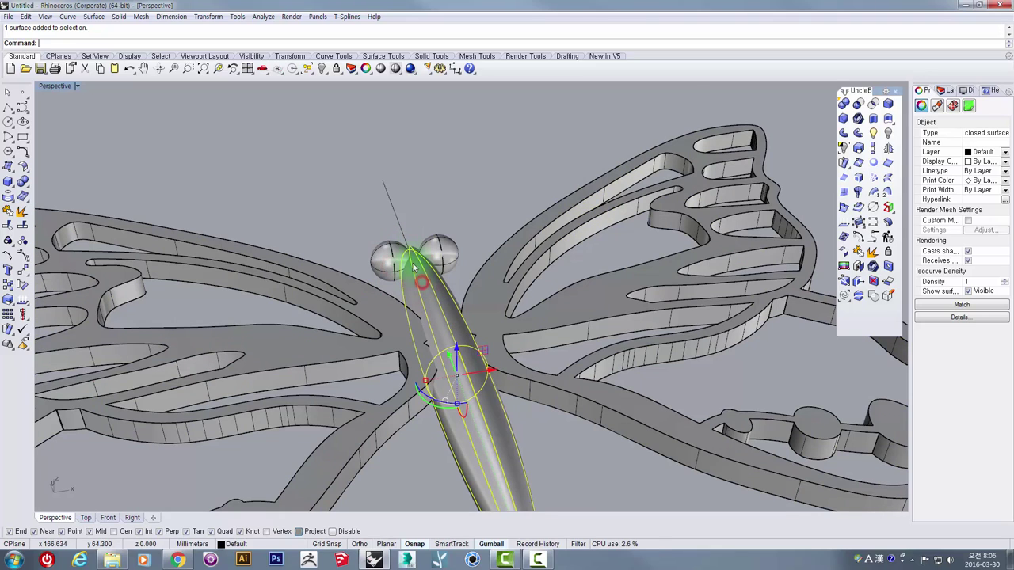
pyautogui.click(392, 262)
pyautogui.moveTo(460, 277); pyautogui.dragTo(429, 276, button='right')
pyautogui.scroll(-4, 429, 276)
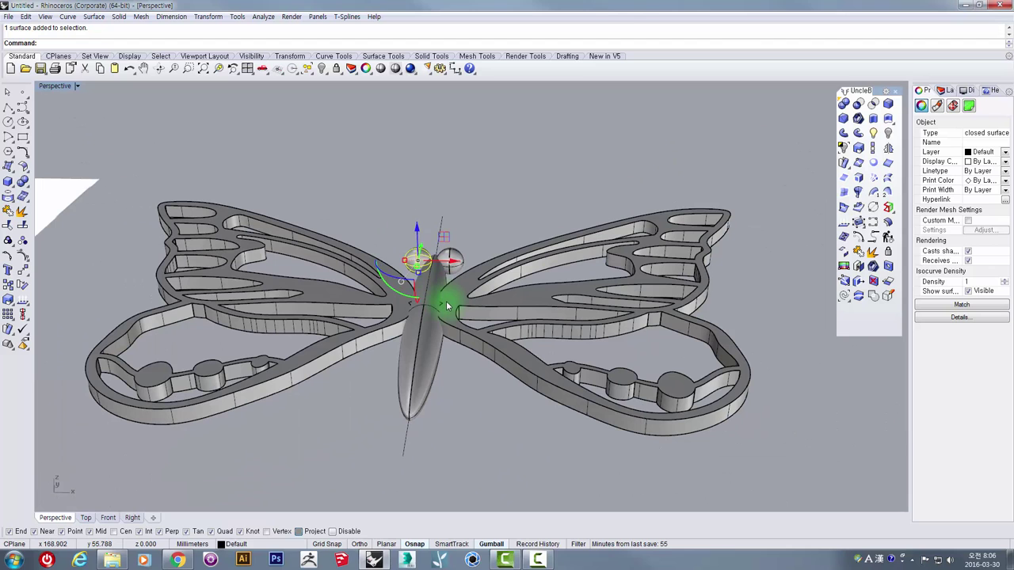
# - Examine from below and from the side how the body and eyes sit relative to the wings' underside
pyautogui.scroll(3, 426, 252)
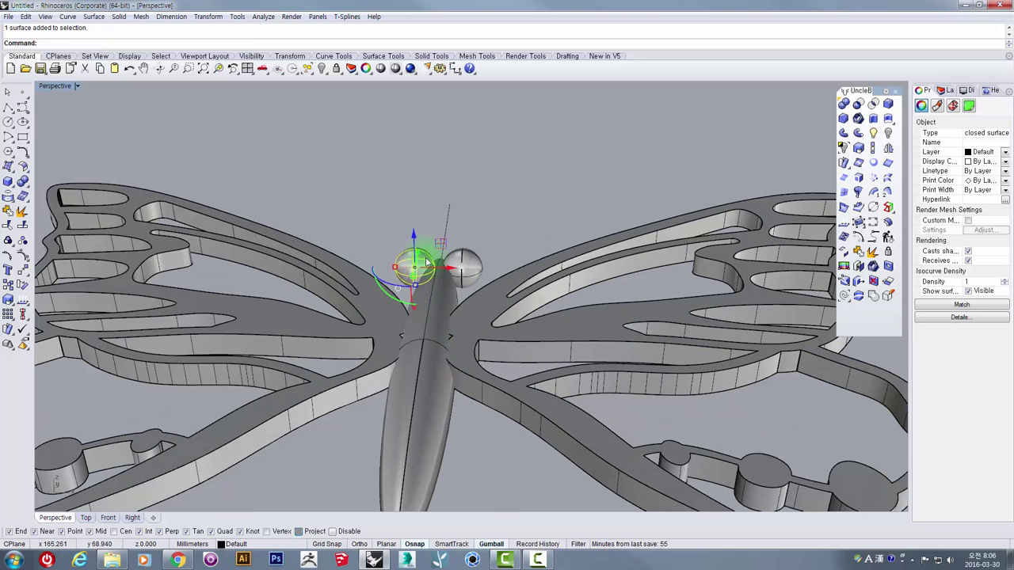
pyautogui.keyDown('shift'); pyautogui.click(466, 262); pyautogui.keyUp('shift')
pyautogui.keyDown('shift'); pyautogui.click(420, 356); pyautogui.keyUp('shift')
pyautogui.moveTo(420, 357); pyautogui.dragTo(449, 346, button='right')
pyautogui.scroll(-3, 448, 348)
pyautogui.press('Escape')
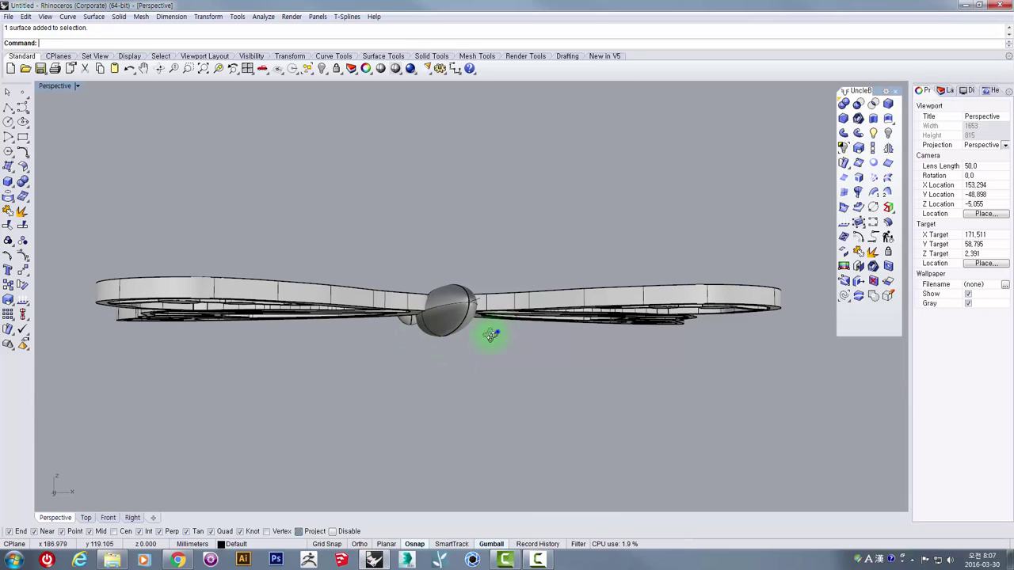
pyautogui.moveTo(489, 333); pyautogui.dragTo(544, 336, button='right')
pyautogui.moveTo(721, 313); pyautogui.dragTo(620, 336, button='right')
pyautogui.moveTo(709, 365); pyautogui.dragTo(489, 335, button='right')
pyautogui.scroll(3, 413, 303)
# - Move the body and both eyes slightly upward together in the Front view relative to the wings
pyautogui.click(413, 303)
pyautogui.keyDown('shift'); pyautogui.click(430, 266); pyautogui.keyUp('shift')
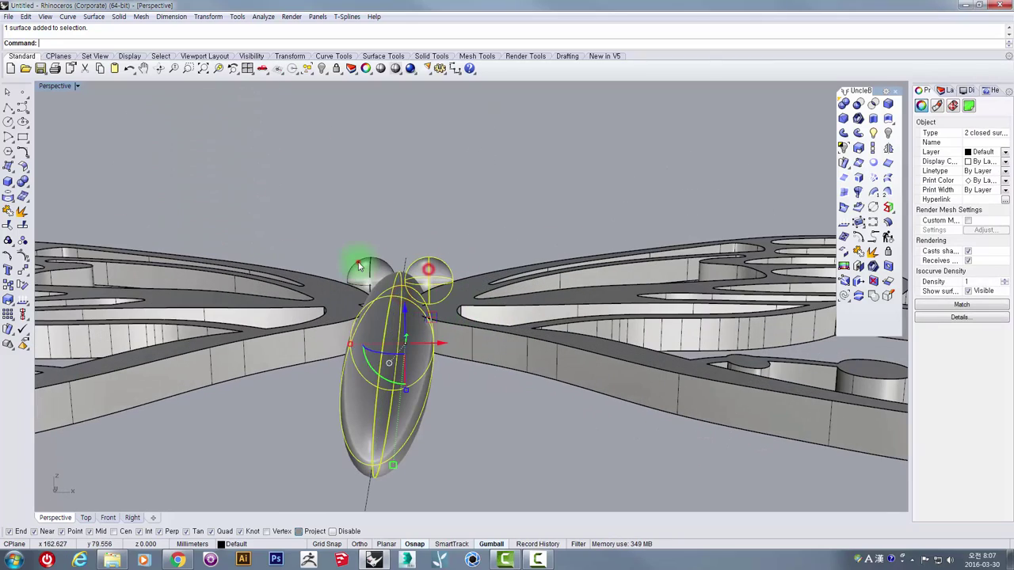
pyautogui.keyDown('shift'); pyautogui.click(360, 264); pyautogui.keyUp('shift')
pyautogui.doubleClick(48, 86)
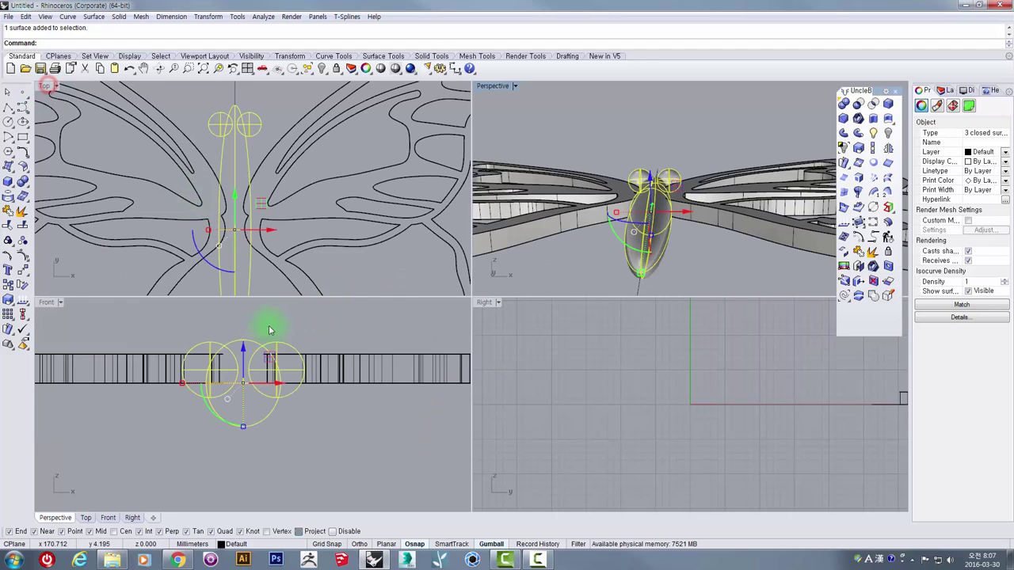
pyautogui.moveTo(256, 337); pyautogui.dragTo(247, 386, button='right')
pyautogui.moveTo(252, 394); pyautogui.dragTo(228, 427)
pyautogui.click(209, 360)
pyautogui.keyDown('shift'); pyautogui.click(296, 360); pyautogui.keyUp('shift')
pyautogui.keyDown('shift'); pyautogui.click(252, 444); pyautogui.keyUp('shift')
pyautogui.moveTo(321, 425); pyautogui.dragTo(335, 413, button='right')
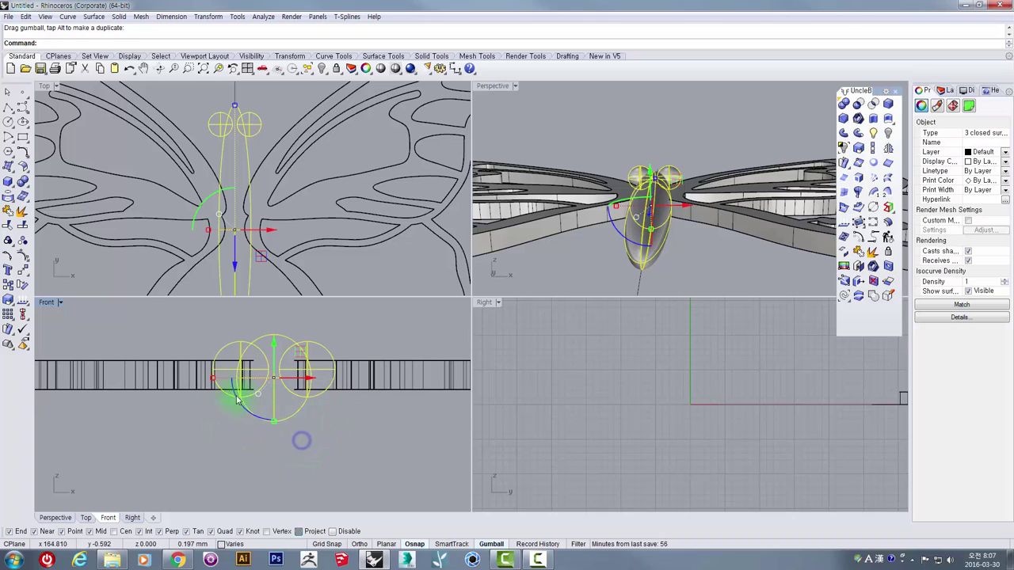
pyautogui.click(317, 434)
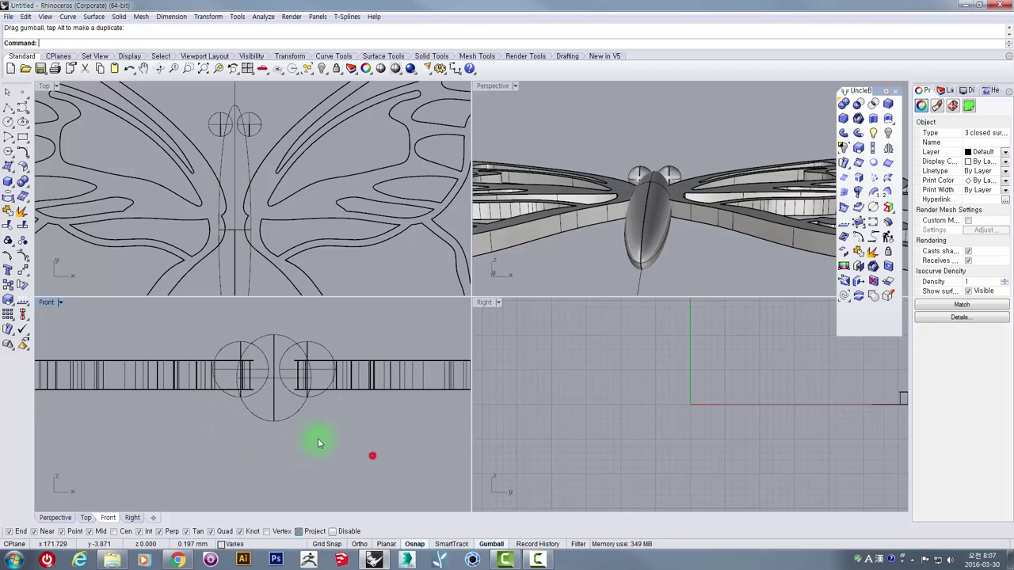
# - Draw a horizontal line about 15 mm long in the Front view along the wings' bottom edge, crossing the body and eyes
pyautogui.click(7, 109)
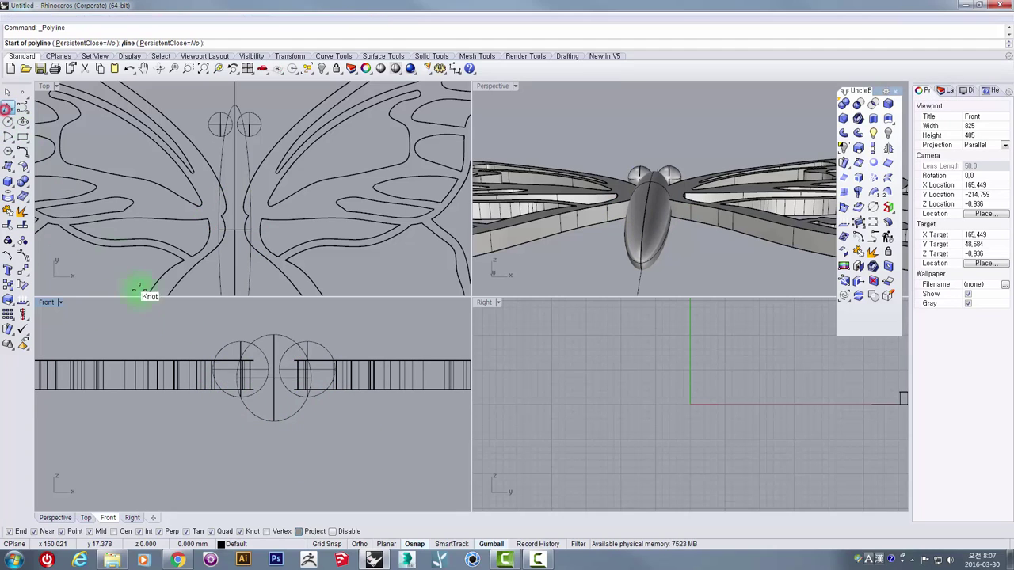
pyautogui.click(140, 386)
pyautogui.scroll(-2, 155, 396)
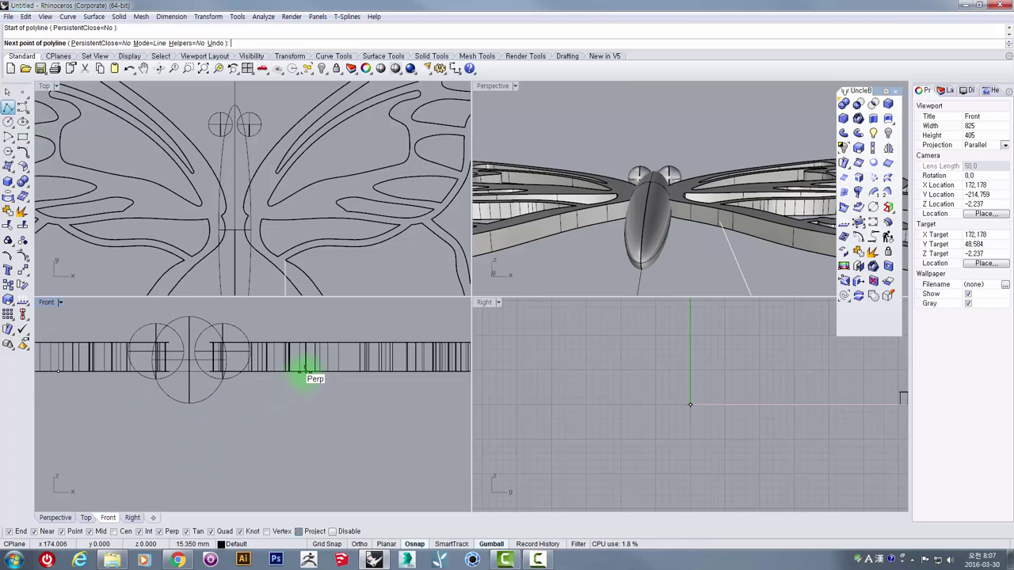
pyautogui.click(304, 370)
pyautogui.scroll(3, 190, 403)
pyautogui.scroll(2, 175, 407)
pyautogui.press('Return')
# - Trim away the parts of the body and both eyes below the horizontal line, using the line as cutting object
pyautogui.click(188, 339)
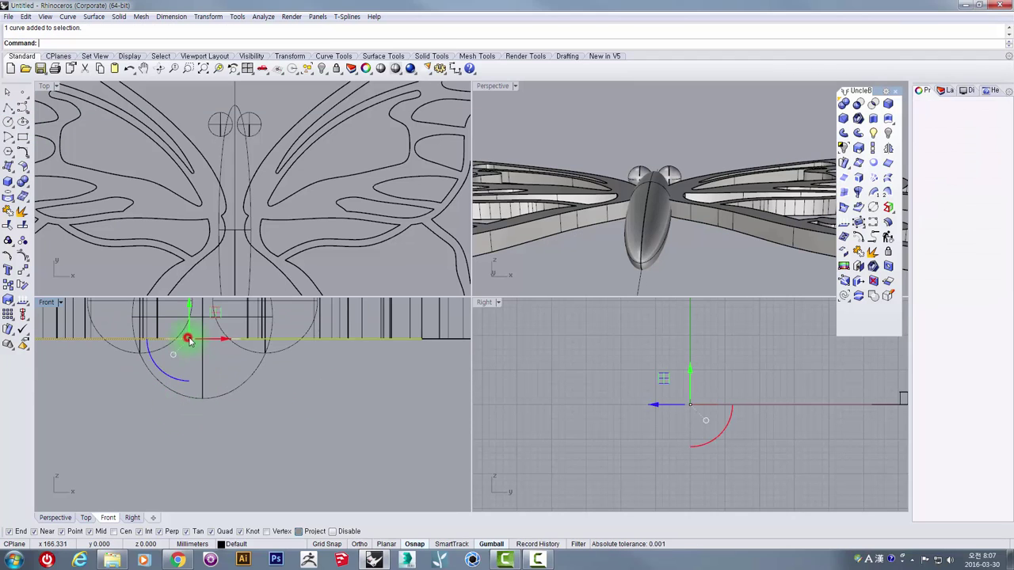
pyautogui.moveTo(188, 339); pyautogui.dragTo(289, 382, button='right')
pyautogui.scroll(-3, 290, 382)
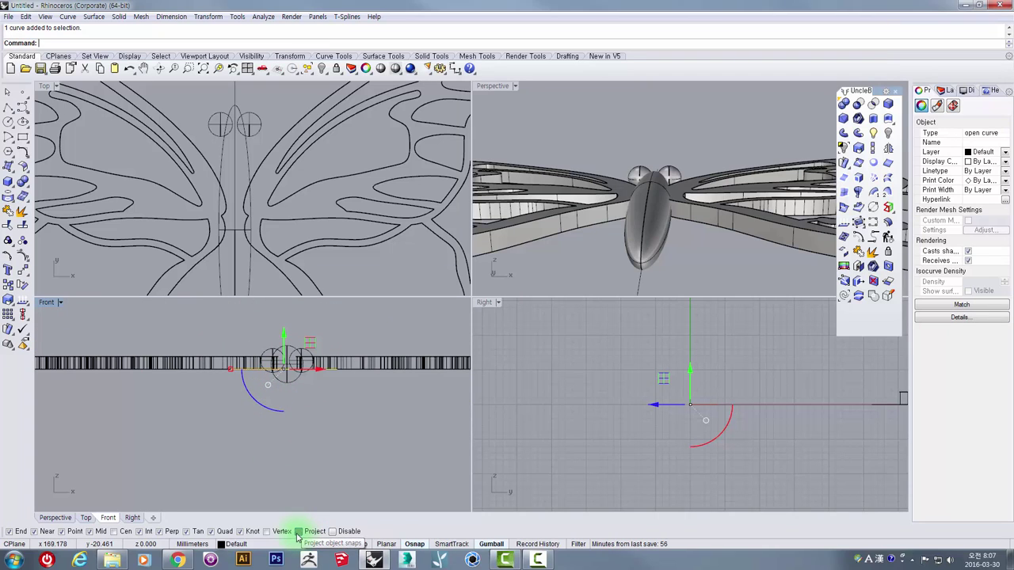
pyautogui.scroll(5, 298, 348)
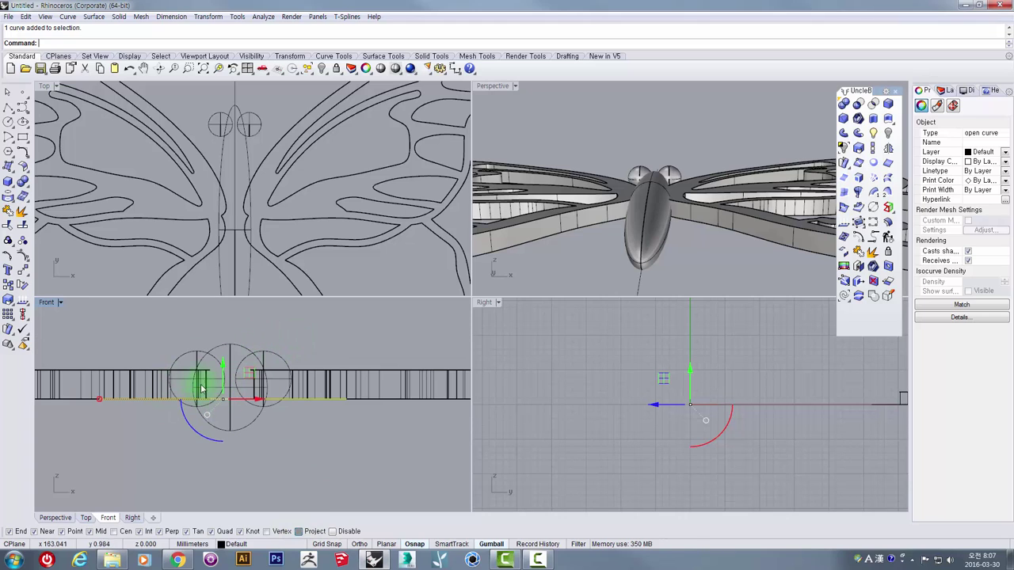
pyautogui.click(11, 230)
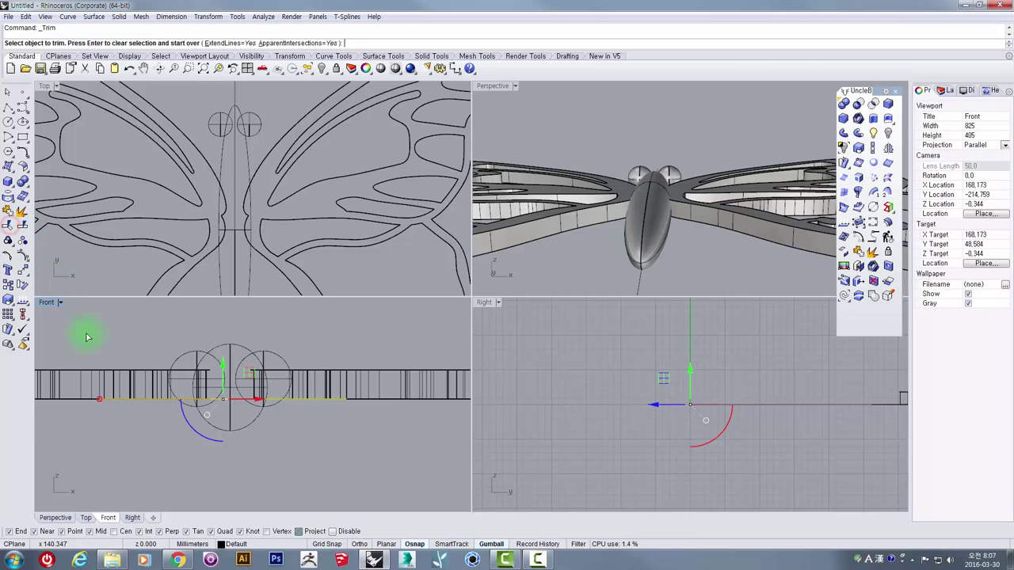
pyautogui.scroll(4, 249, 465)
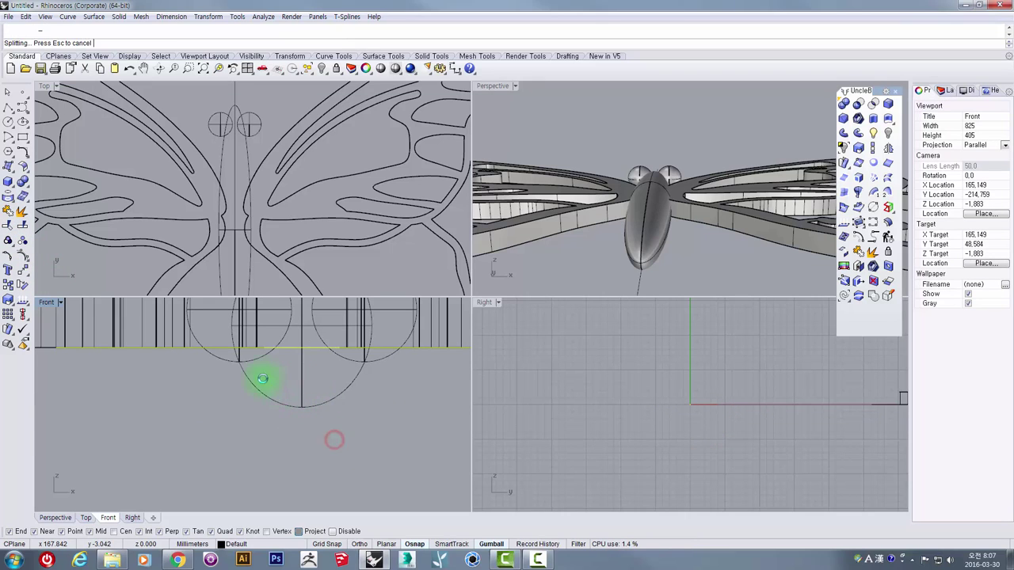
pyautogui.click(261, 379)
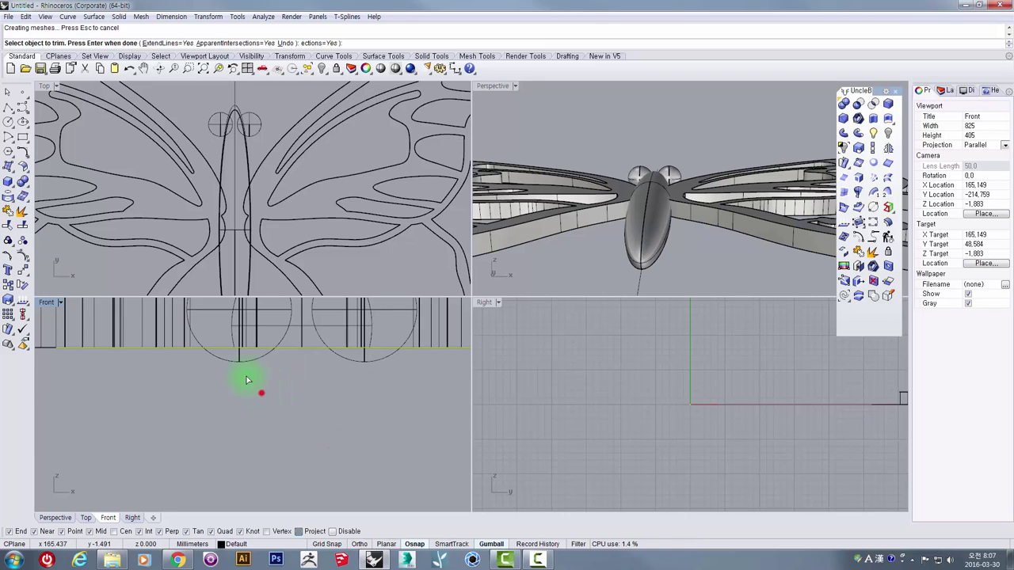
pyautogui.click(348, 363)
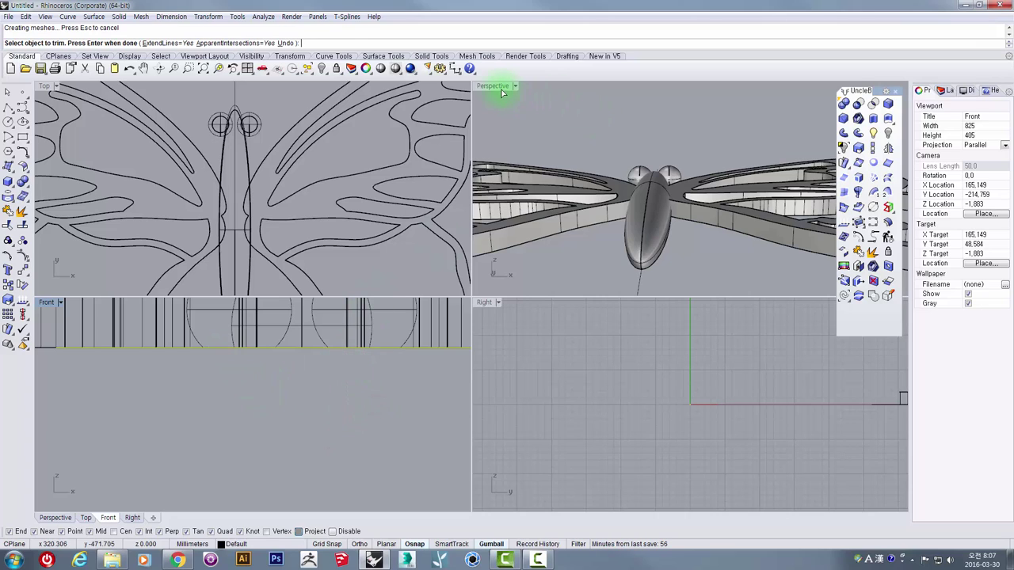
pyautogui.doubleClick(492, 87)
pyautogui.moveTo(491, 91); pyautogui.dragTo(478, 226, button='right')
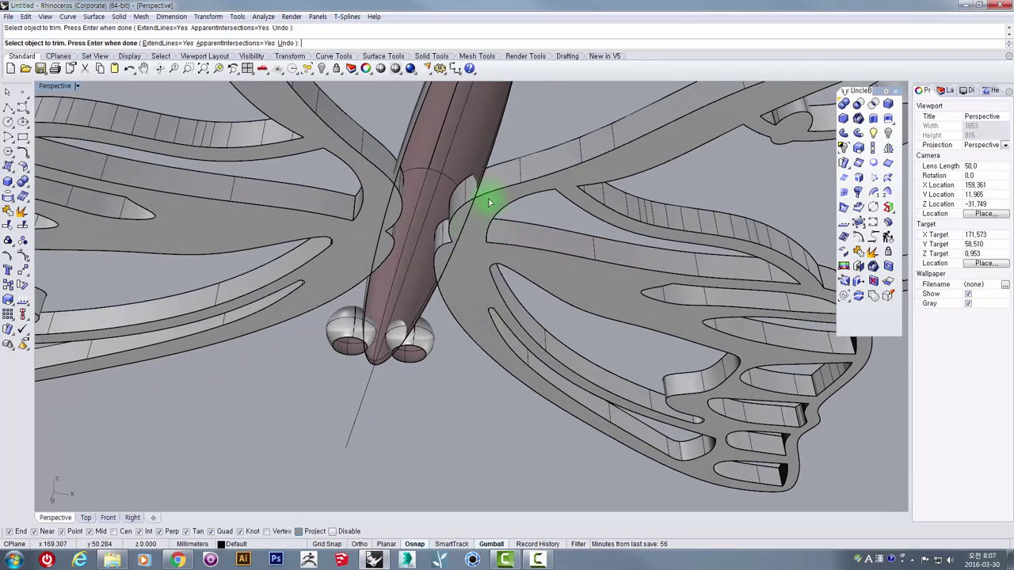
pyautogui.press('Return')
# - Examine the trimmed body and both eyes from above and from below
pyautogui.click(528, 151)
pyautogui.moveTo(389, 304); pyautogui.dragTo(400, 400, button='right')
pyautogui.click(404, 311)
pyautogui.keyDown('shift'); pyautogui.click(365, 258); pyautogui.keyUp('shift')
pyautogui.keyDown('shift'); pyautogui.click(413, 258); pyautogui.keyUp('shift')
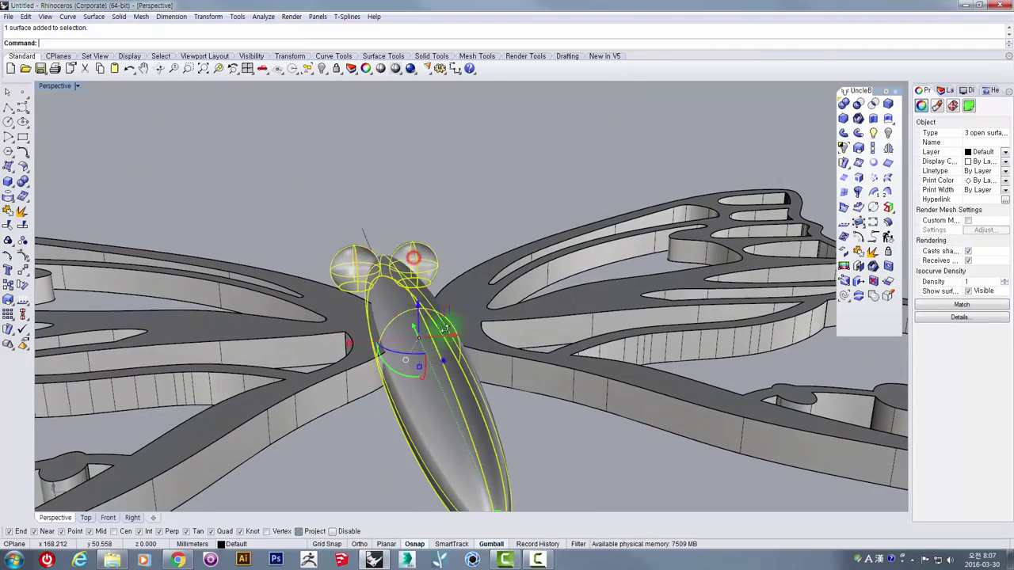
pyautogui.moveTo(445, 327); pyautogui.dragTo(442, 296, button='right')
pyautogui.click(471, 424)
# - Cap the open underside of the body with a planar face so it is a closed solid
pyautogui.click(495, 164)
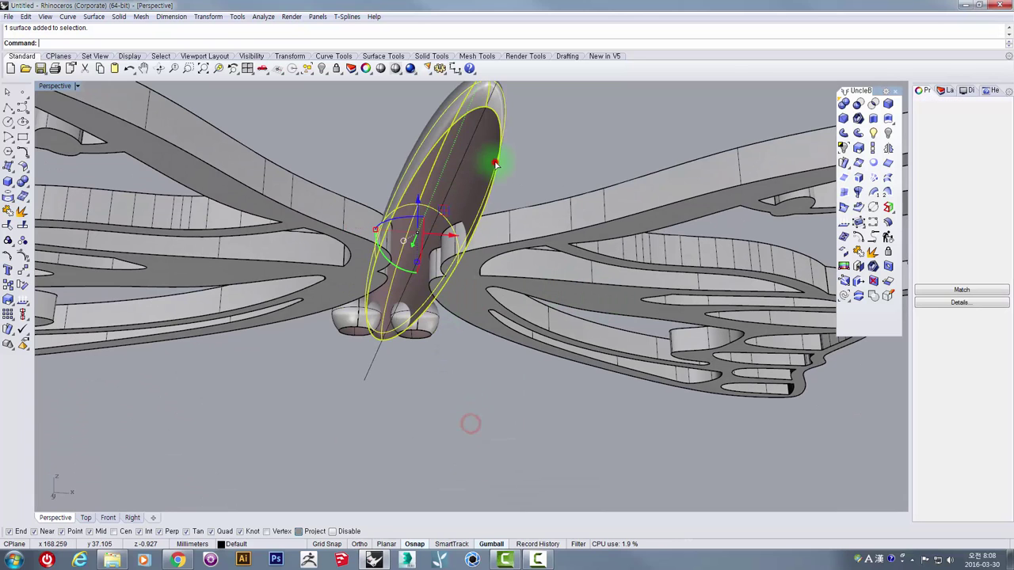
pyautogui.moveTo(495, 164); pyautogui.dragTo(663, 205, button='right')
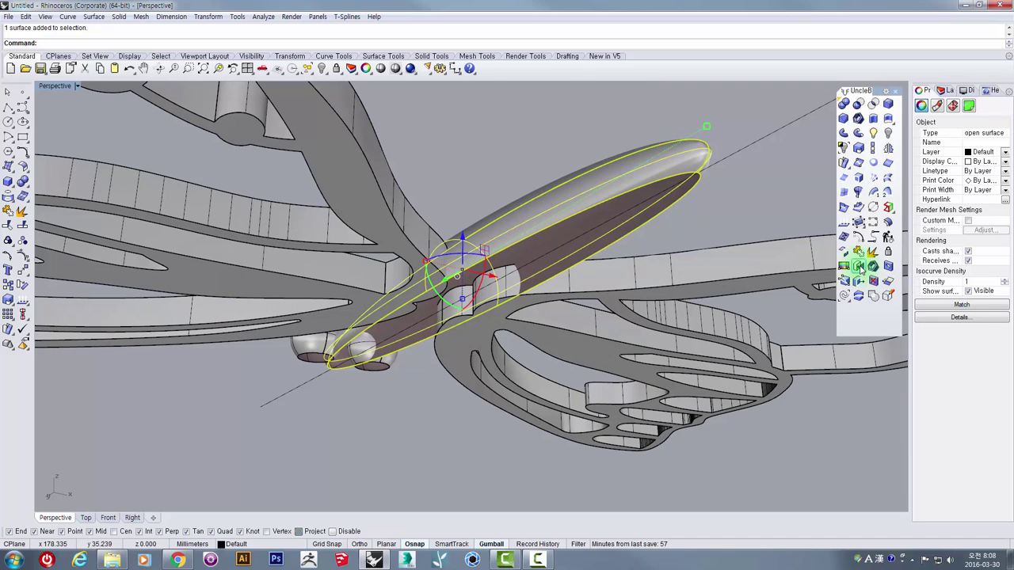
pyautogui.moveTo(613, 206); pyautogui.dragTo(640, 221, button='right')
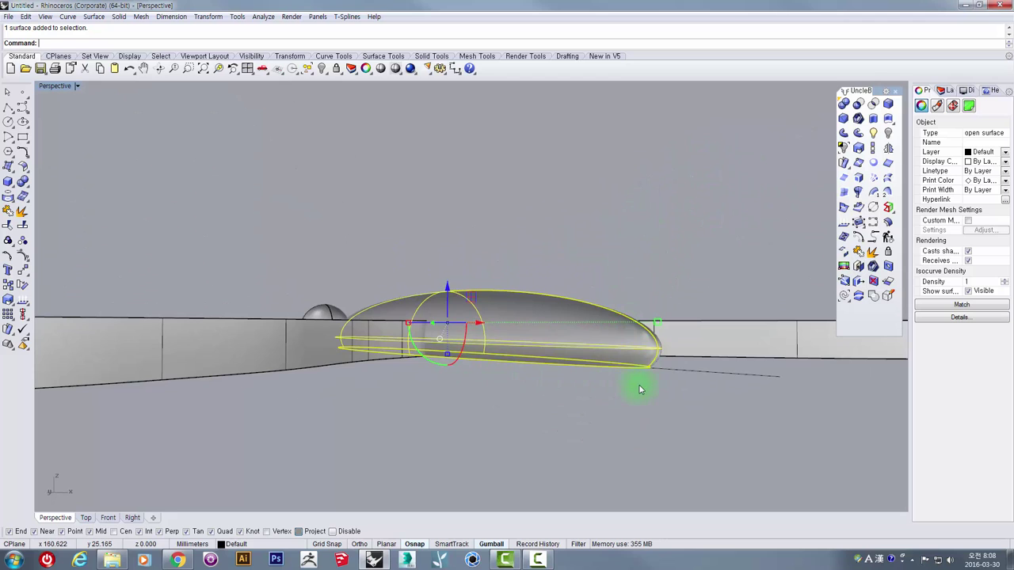
pyautogui.moveTo(640, 389); pyautogui.dragTo(620, 341, button='right')
pyautogui.moveTo(370, 358); pyautogui.dragTo(585, 191, button='right')
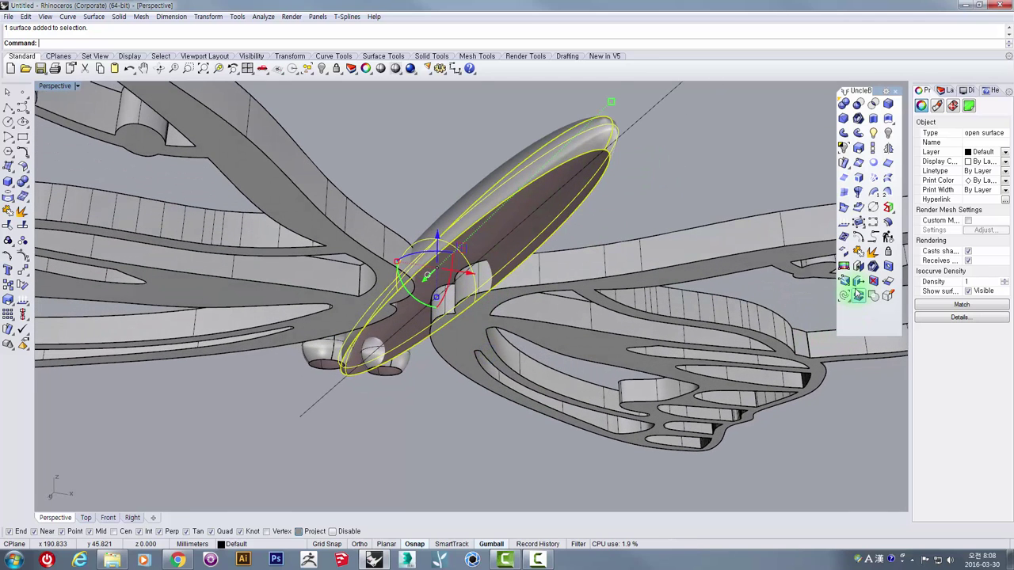
pyautogui.click(858, 284)
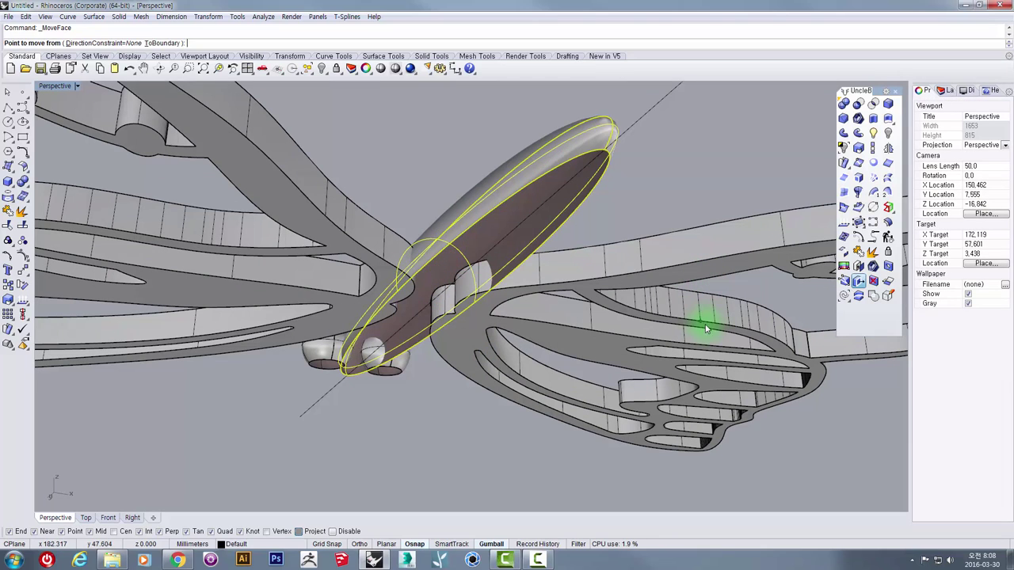
pyautogui.click(600, 170)
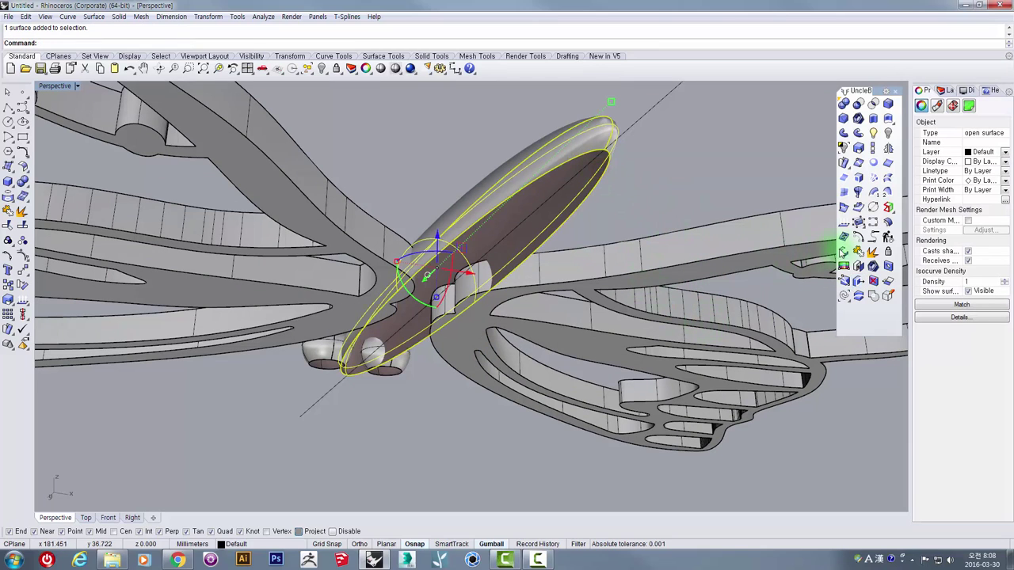
pyautogui.click(858, 267)
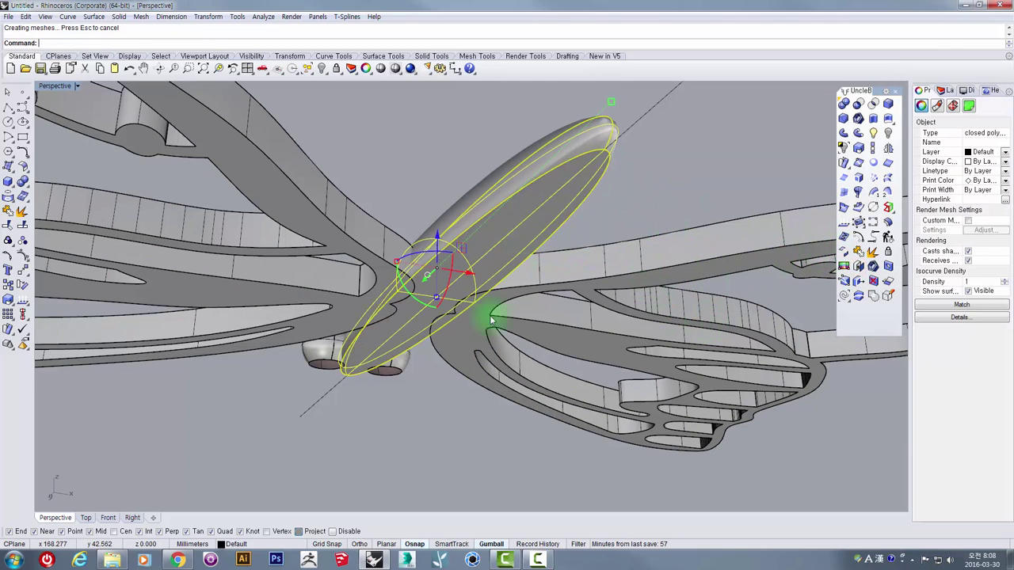
pyautogui.click(427, 410)
# - Cap the open undersides of both eyes with planar faces
pyautogui.click(403, 367)
pyautogui.keyDown('shift'); pyautogui.click(306, 356); pyautogui.keyUp('shift')
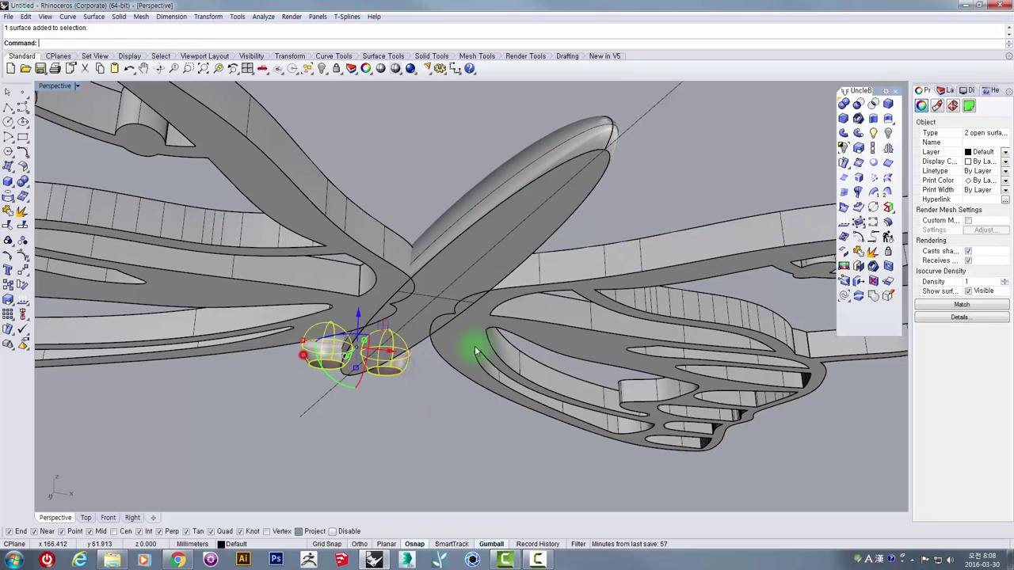
pyautogui.click(858, 267)
pyautogui.moveTo(418, 391); pyautogui.dragTo(392, 434, button='right')
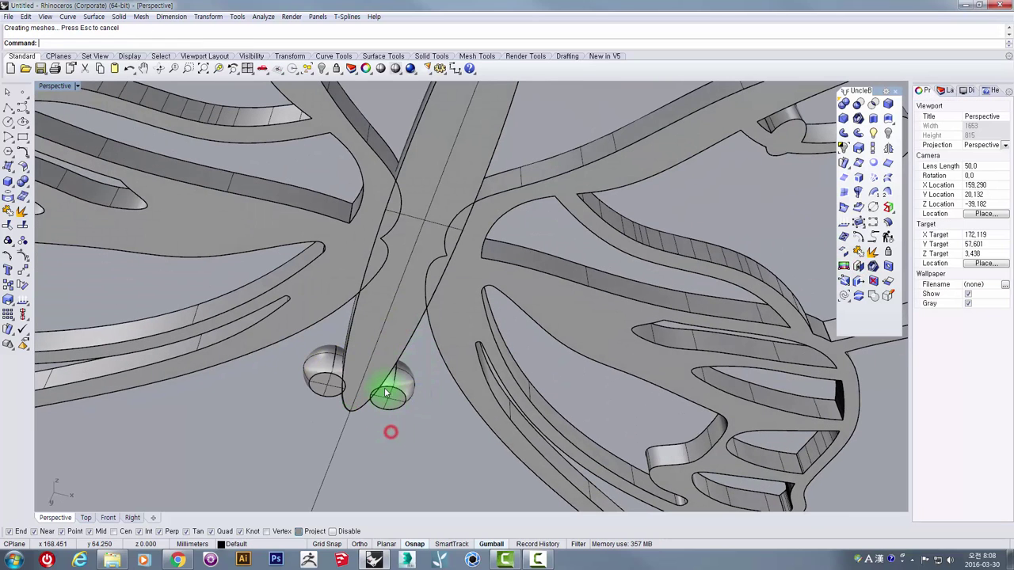
# - Boolean-union the body and both eyes into one solid
pyautogui.click(326, 384)
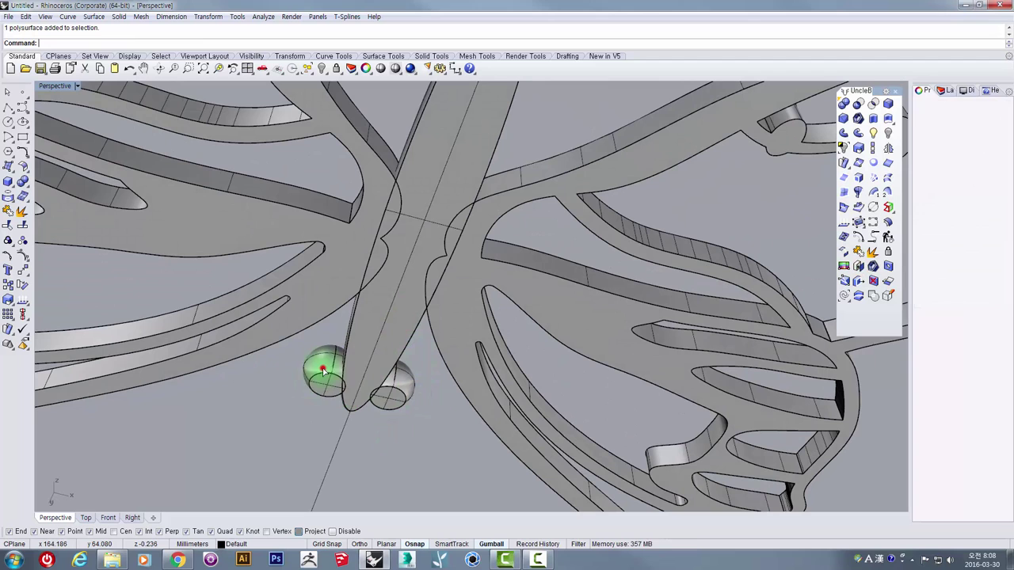
pyautogui.keyDown('shift'); pyautogui.click(396, 389); pyautogui.keyUp('shift')
pyautogui.keyDown('shift'); pyautogui.click(387, 341); pyautogui.keyUp('shift')
pyautogui.moveTo(438, 293); pyautogui.dragTo(385, 335, button='right')
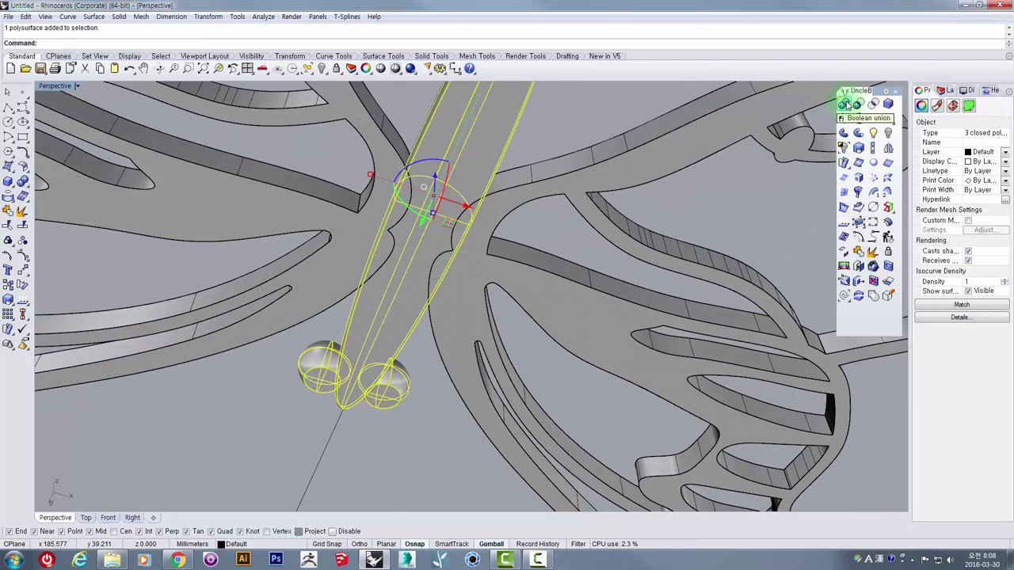
pyautogui.click(846, 104)
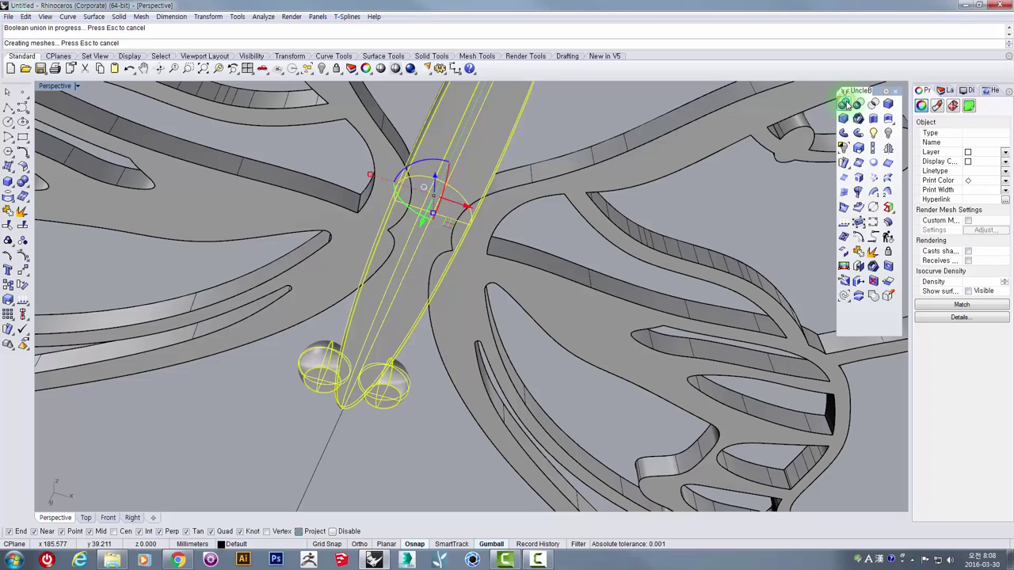
pyautogui.moveTo(383, 331); pyautogui.dragTo(366, 476, button='right')
pyautogui.click(387, 341)
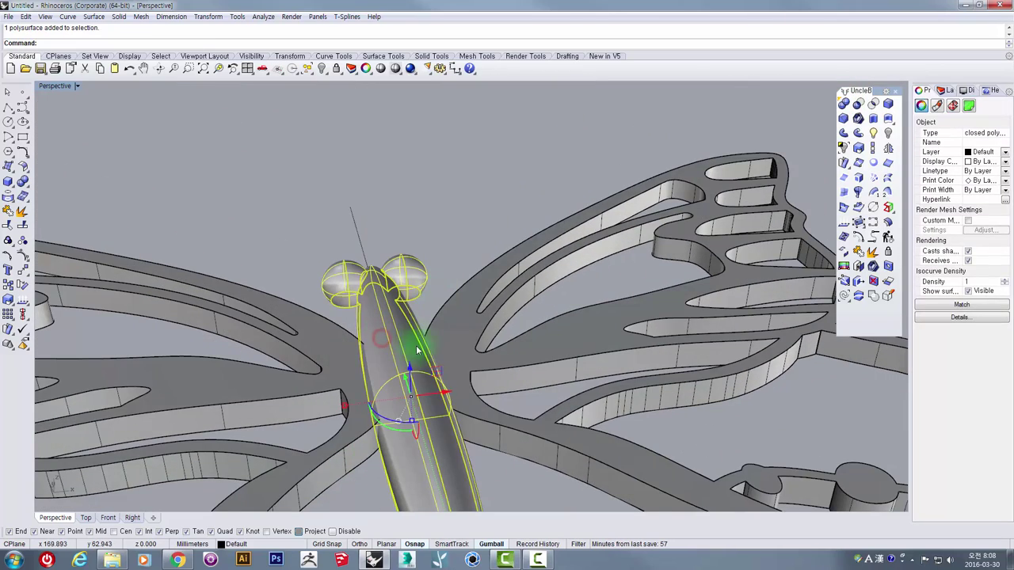
# - Try to Boolean-union the two wing solids with the body
pyautogui.moveTo(409, 355); pyautogui.dragTo(432, 321, button='right')
pyautogui.scroll(-4, 409, 315)
pyautogui.click(433, 322)
pyautogui.keyDown('shift'); pyautogui.click(359, 325); pyautogui.keyUp('shift')
pyautogui.moveTo(359, 325); pyautogui.dragTo(804, 173, button='right')
pyautogui.click(846, 104)
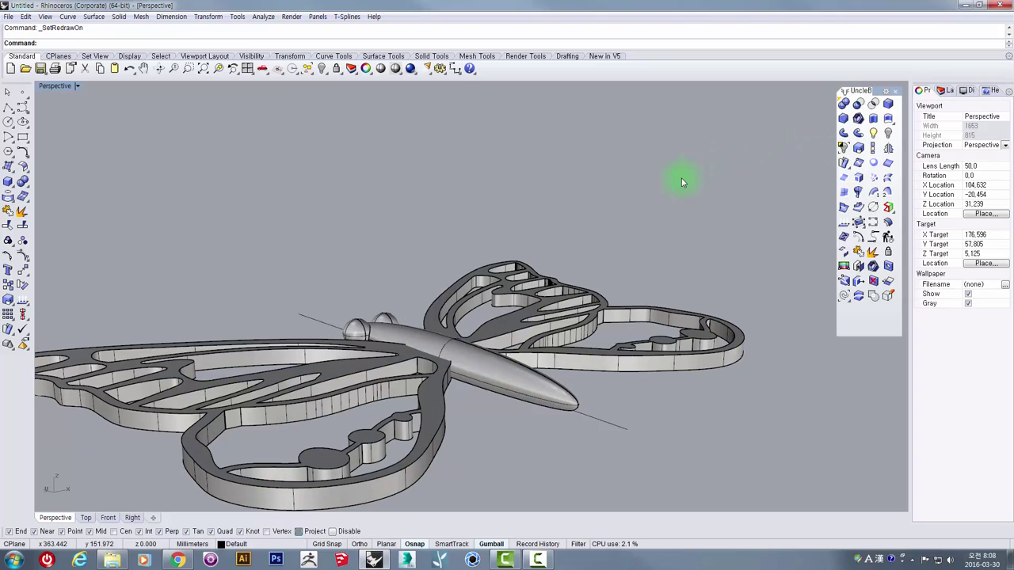
pyautogui.moveTo(636, 207); pyautogui.dragTo(545, 281, button='right')
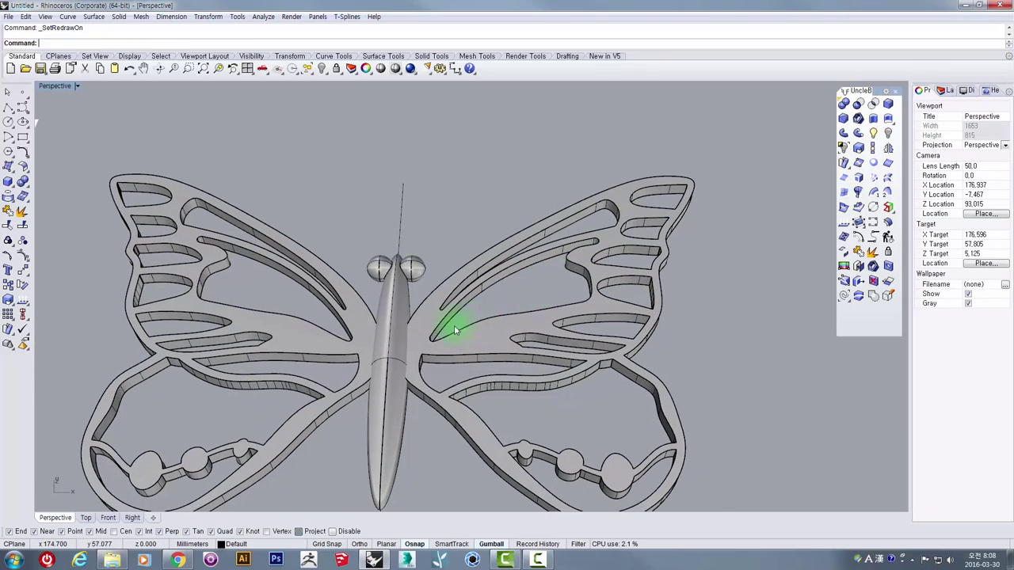
# - Boolean-union both wings with the body-and-eyes solid into a single butterfly, merging its coplanar faces, and select it to check
pyautogui.click(410, 336)
pyautogui.keyDown('shift'); pyautogui.click(398, 308); pyautogui.keyUp('shift')
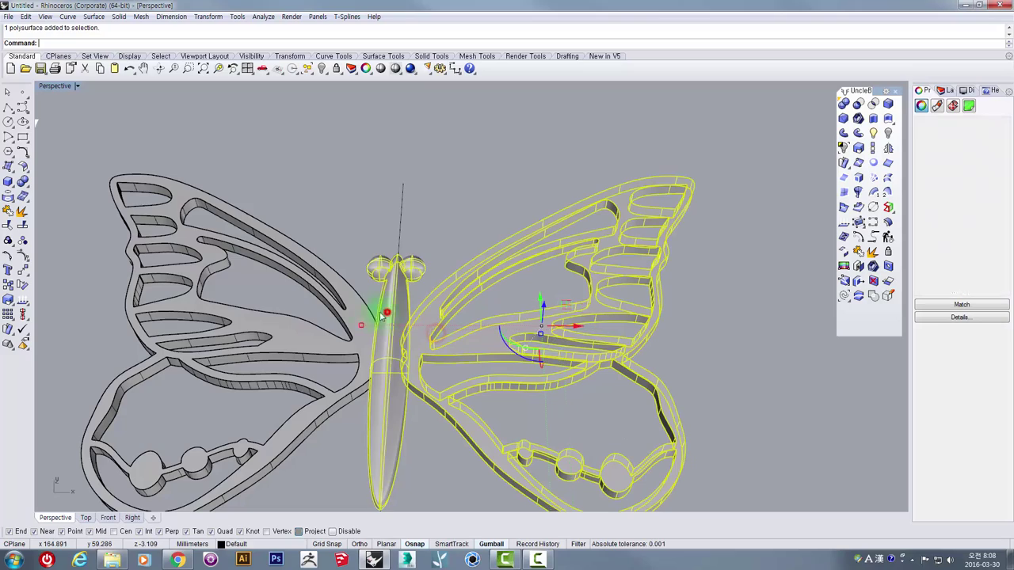
pyautogui.click(845, 107)
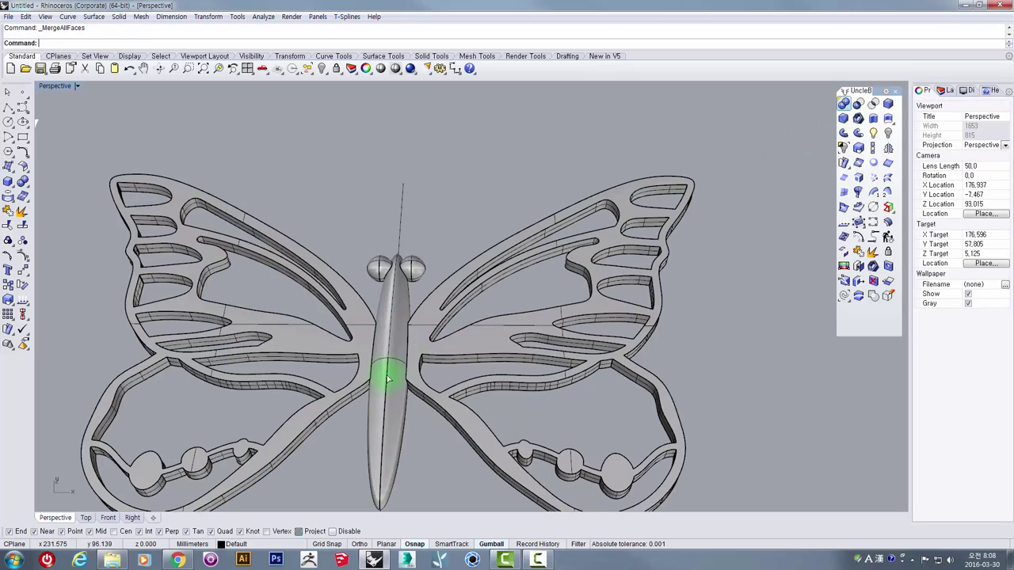
pyautogui.moveTo(387, 379); pyautogui.dragTo(406, 214, button='right')
pyautogui.click(467, 290)
pyautogui.click(453, 378)
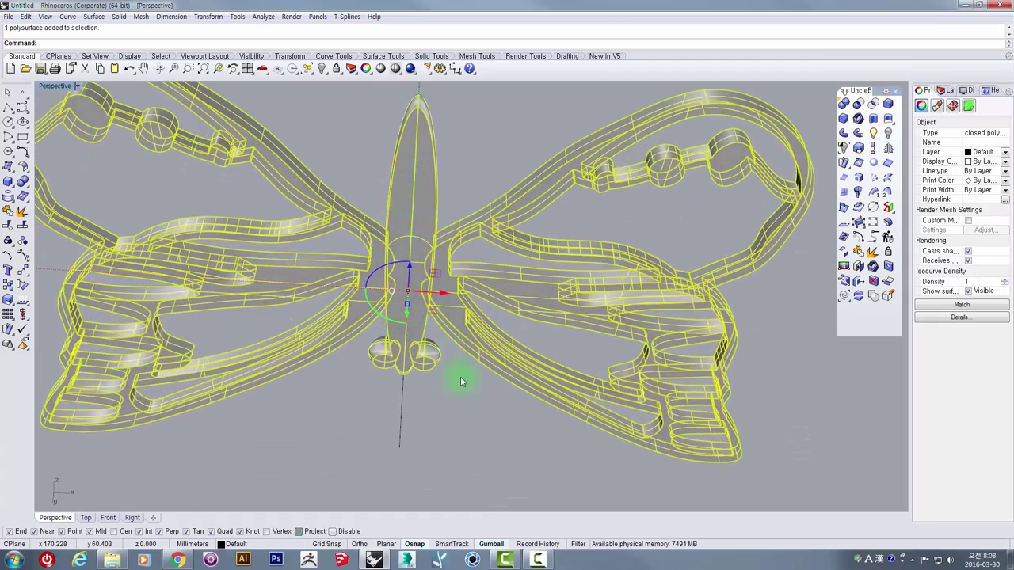
# - Check the underside of the butterfly where the wings meet the body, and undo the last Boolean union
pyautogui.moveTo(476, 411); pyautogui.dragTo(488, 210, button='right')
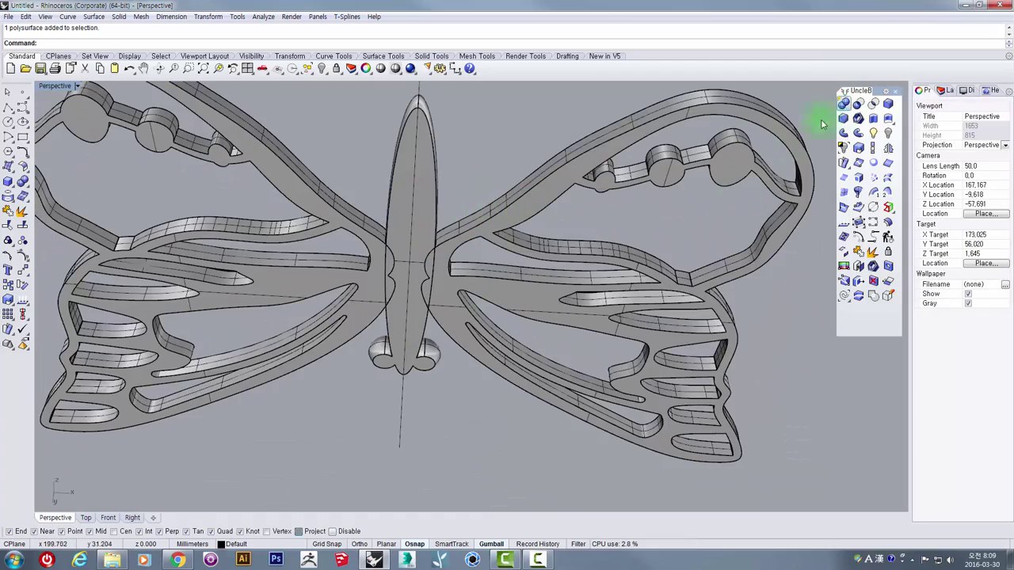
pyautogui.moveTo(822, 124)
pyautogui.mouseDown(button='right')
pyautogui.moveTo(475, 290)
pyautogui.moveTo(488, 271)
pyautogui.moveTo(493, 212)
pyautogui.moveTo(494, 335)
pyautogui.moveTo(443, 294)
pyautogui.moveTo(832, 116)
pyautogui.mouseUp(button='right')
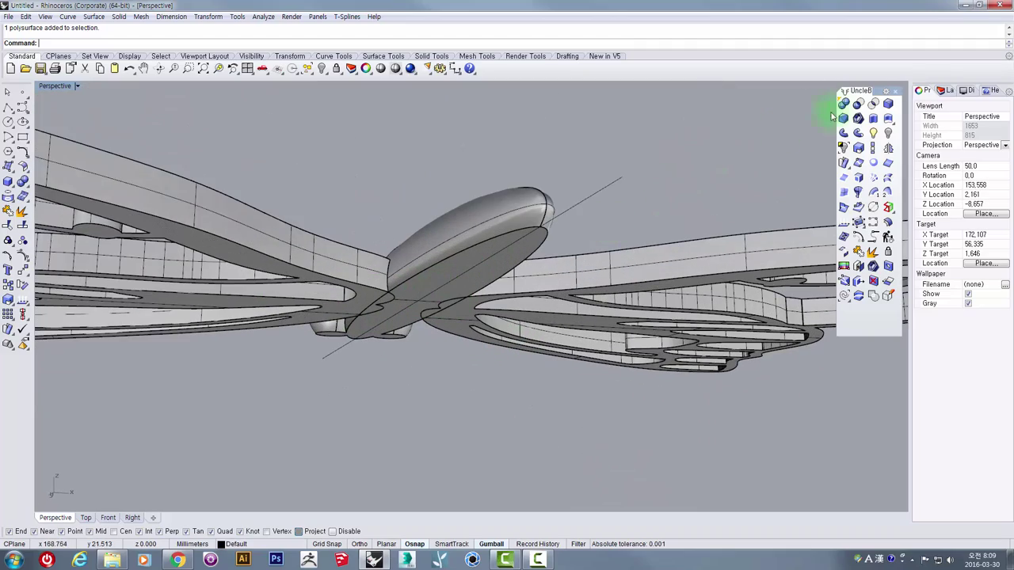
pyautogui.hotkey('ctrl', 'a')
pyautogui.moveTo(607, 241); pyautogui.dragTo(557, 351, button='right')
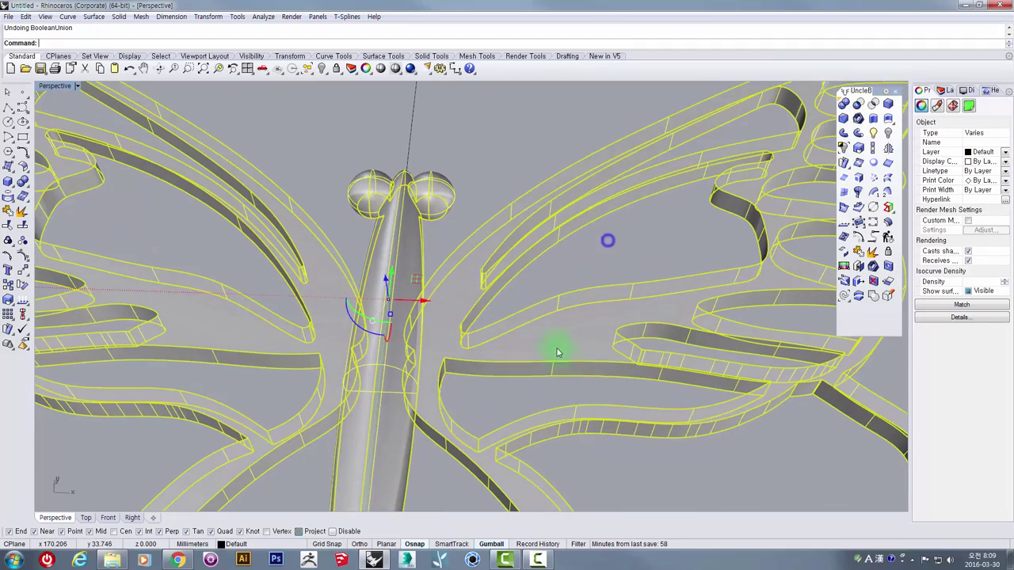
# - Boolean-union both wing solids with the body-and-eyes solid into one butterfly
pyautogui.click(518, 170)
pyautogui.click(483, 259)
pyautogui.keyDown('shift'); pyautogui.click(381, 290); pyautogui.keyUp('shift')
pyautogui.keyDown('shift'); pyautogui.click(328, 287); pyautogui.keyUp('shift')
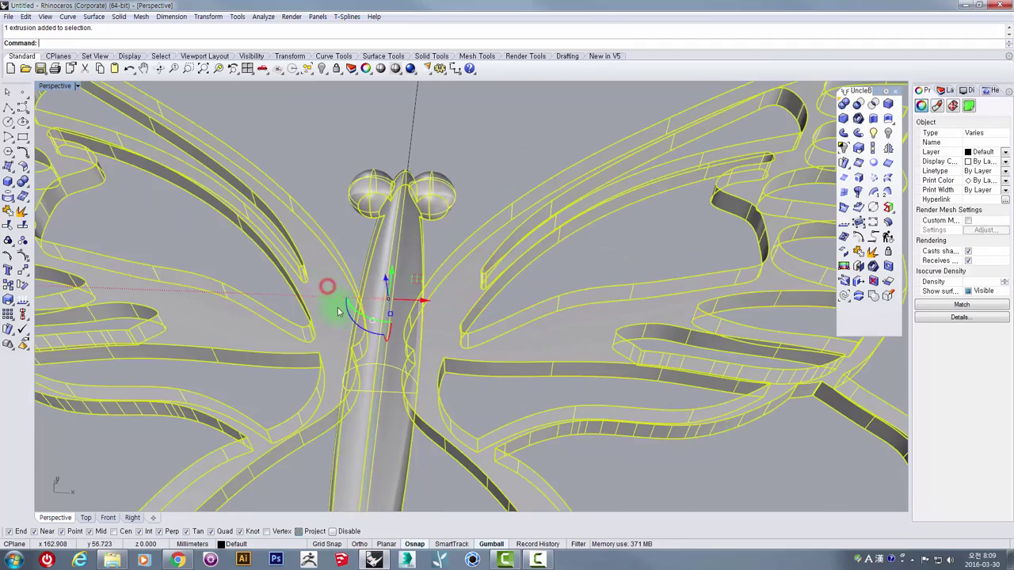
pyautogui.scroll(-4, 338, 309)
pyautogui.keyDown('shift'); pyautogui.moveTo(342, 324); pyautogui.dragTo(493, 267, button='right'); pyautogui.keyUp('shift')
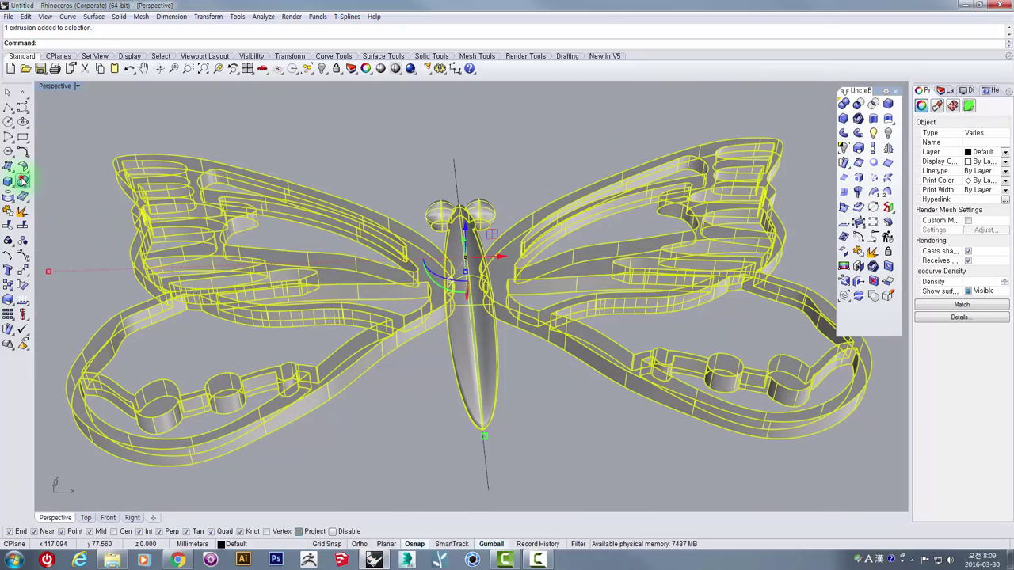
pyautogui.click(22, 178)
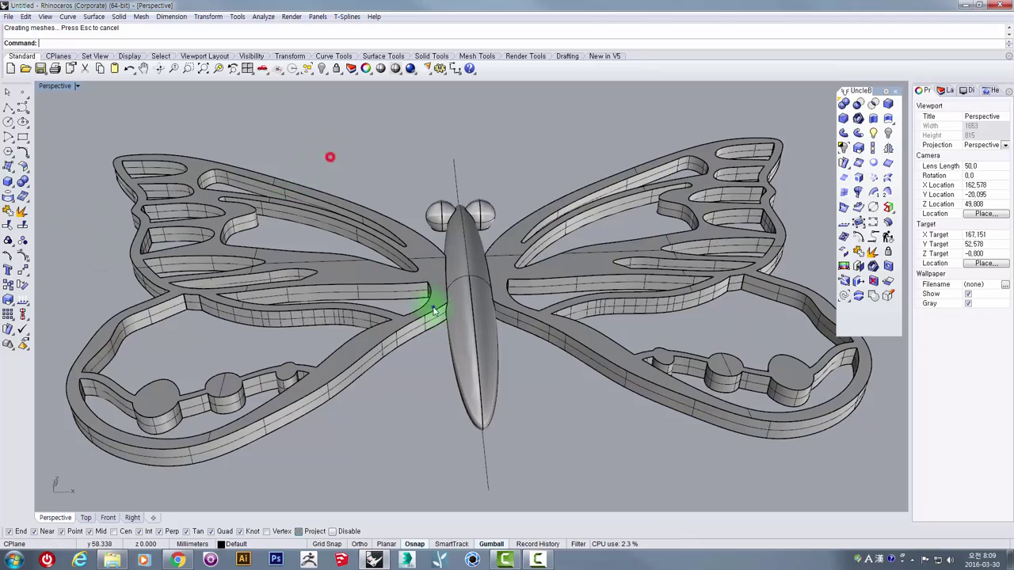
# - Examine the butterfly's underside and top, especially the edges where the wings join the body
pyautogui.moveTo(434, 310)
pyautogui.mouseDown(button='right')
pyautogui.moveTo(454, 176)
pyautogui.moveTo(518, 226)
pyautogui.moveTo(631, 201)
pyautogui.moveTo(843, 118)
pyautogui.mouseUp(button='right')
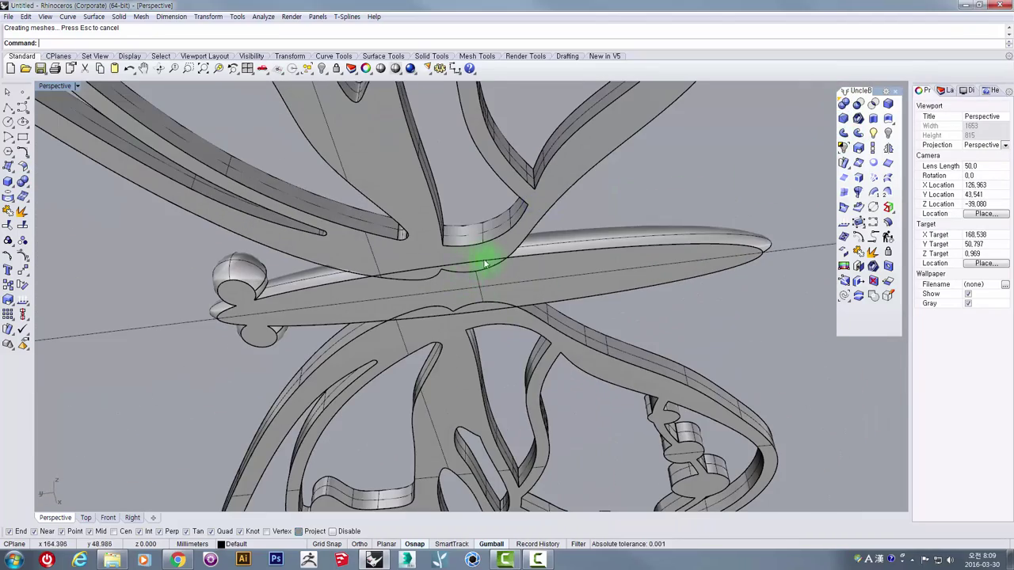
pyautogui.moveTo(538, 279); pyautogui.dragTo(587, 211, button='right')
pyautogui.moveTo(576, 161); pyautogui.dragTo(485, 238, button='right')
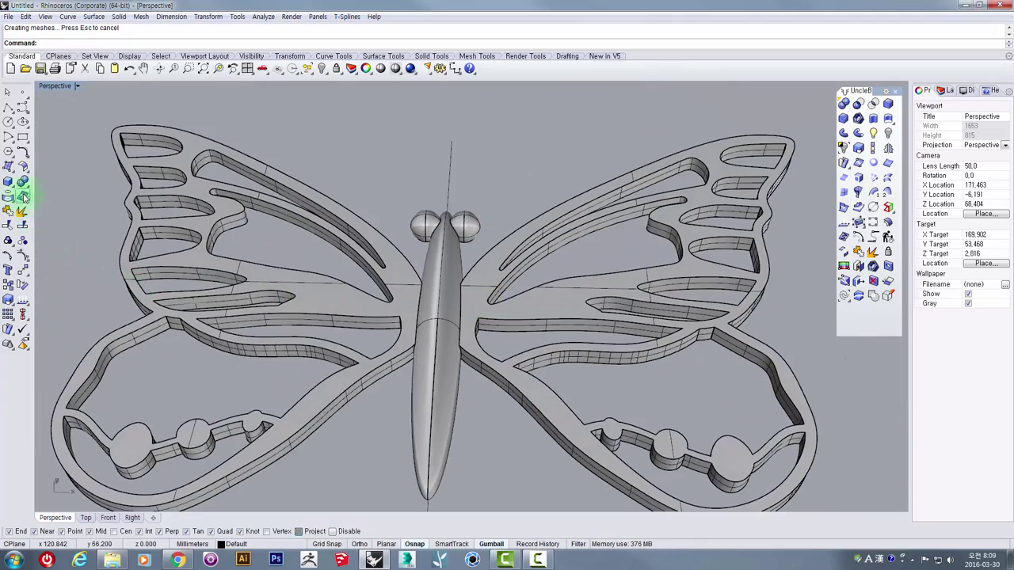
pyautogui.moveTo(136, 201); pyautogui.dragTo(425, 235, button='right')
pyautogui.scroll(3, 353, 301)
pyautogui.scroll(6, 350, 299)
pyautogui.scroll(-5, 430, 236)
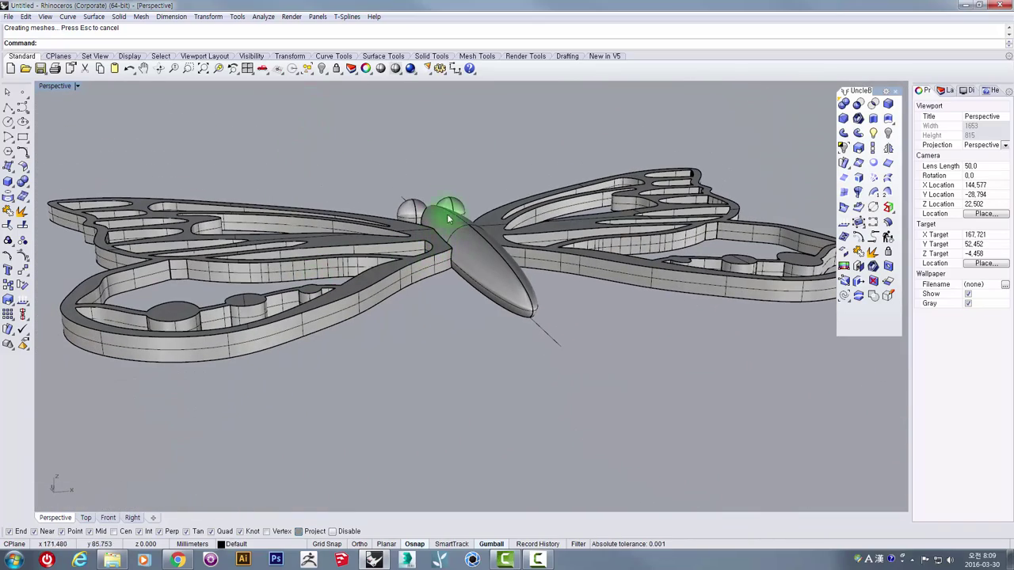
pyautogui.scroll(4, 449, 218)
pyautogui.moveTo(454, 253); pyautogui.dragTo(418, 271, button='right')
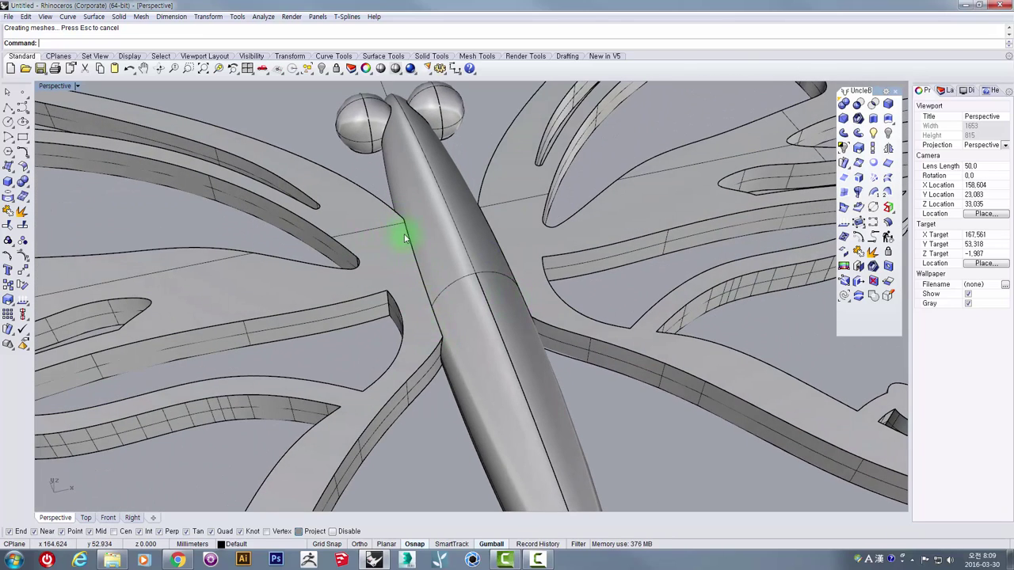
pyautogui.moveTo(436, 357); pyautogui.dragTo(426, 264, button='right')
pyautogui.scroll(7, 427, 266)
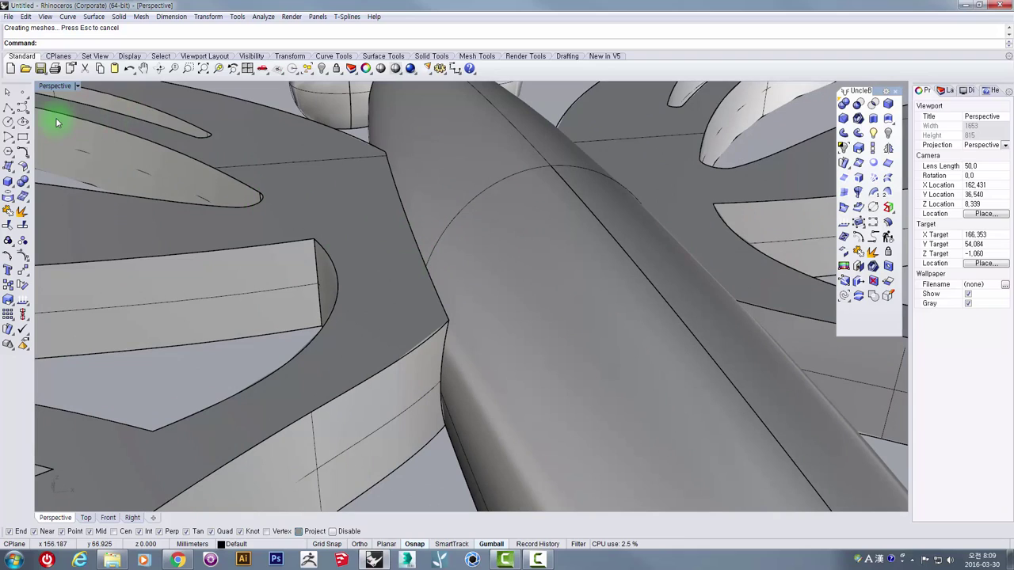
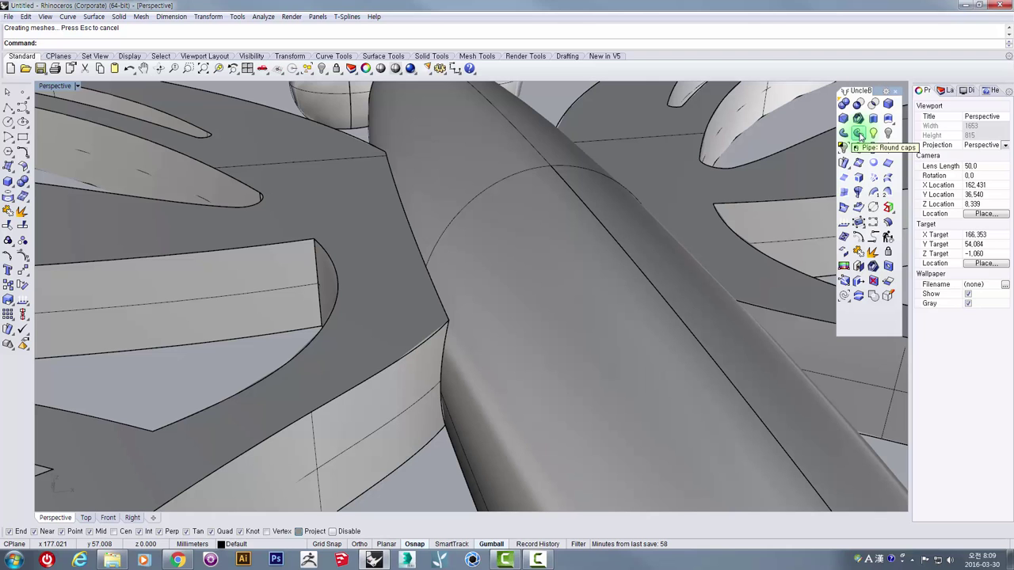
# - Create a round-capped pipe with 0.5 mm start and end radii along the edge where the left wing meets the body
pyautogui.click(406, 221)
pyautogui.moveTo(576, 204); pyautogui.dragTo(403, 201, button='right')
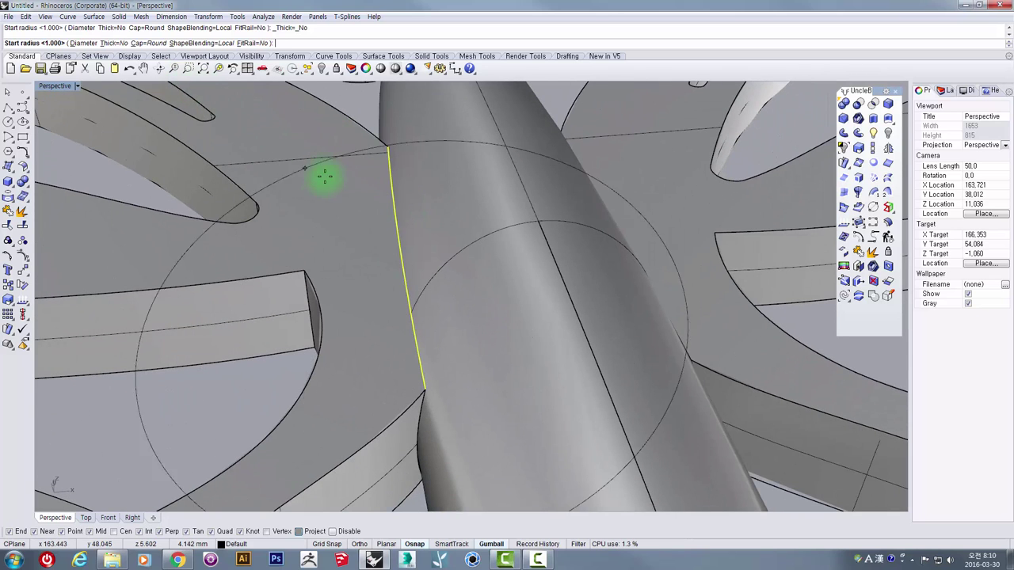
pyautogui.scroll(-7, 343, 187)
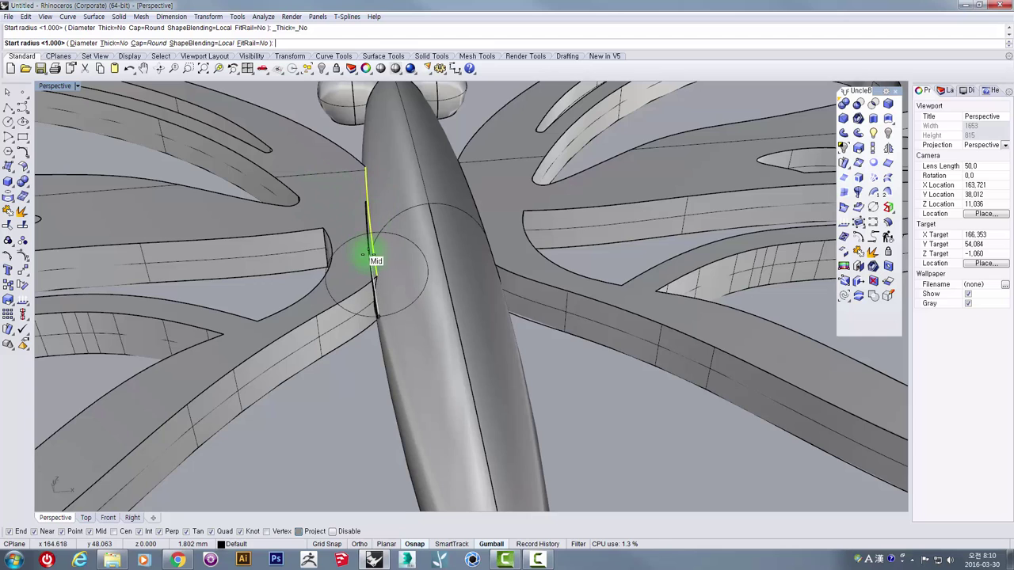
pyautogui.scroll(3, 373, 255)
pyautogui.moveTo(398, 292); pyautogui.dragTo(410, 206, button='right')
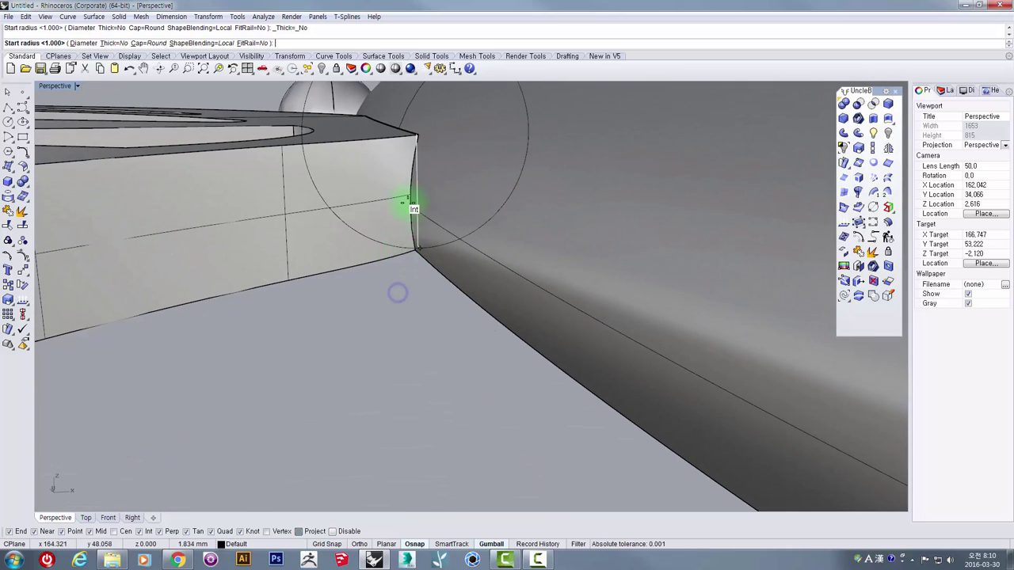
pyautogui.keyDown('shift'); pyautogui.moveTo(419, 139); pyautogui.dragTo(226, 154, button='right'); pyautogui.keyUp('shift')
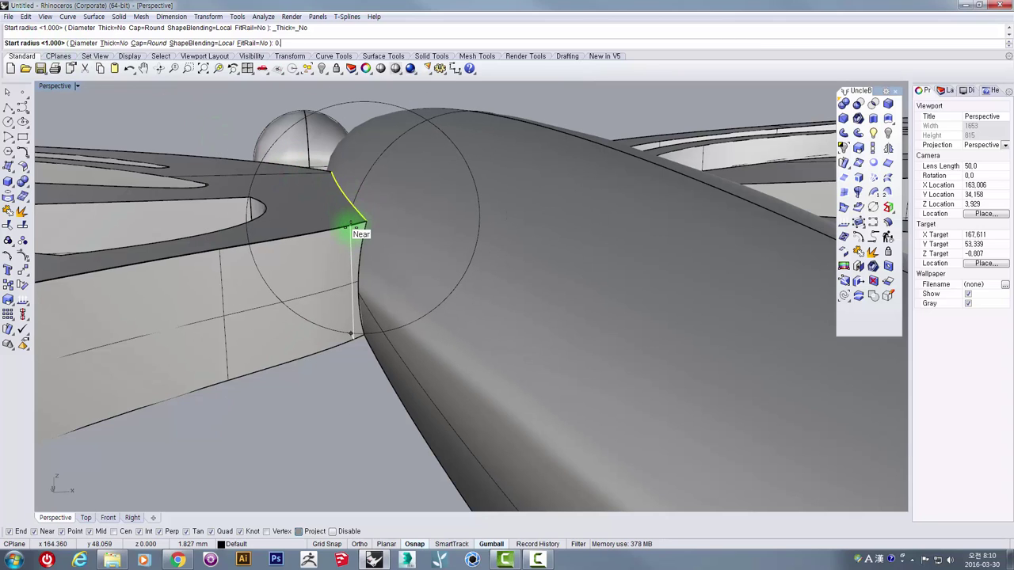
pyautogui.press('Return')
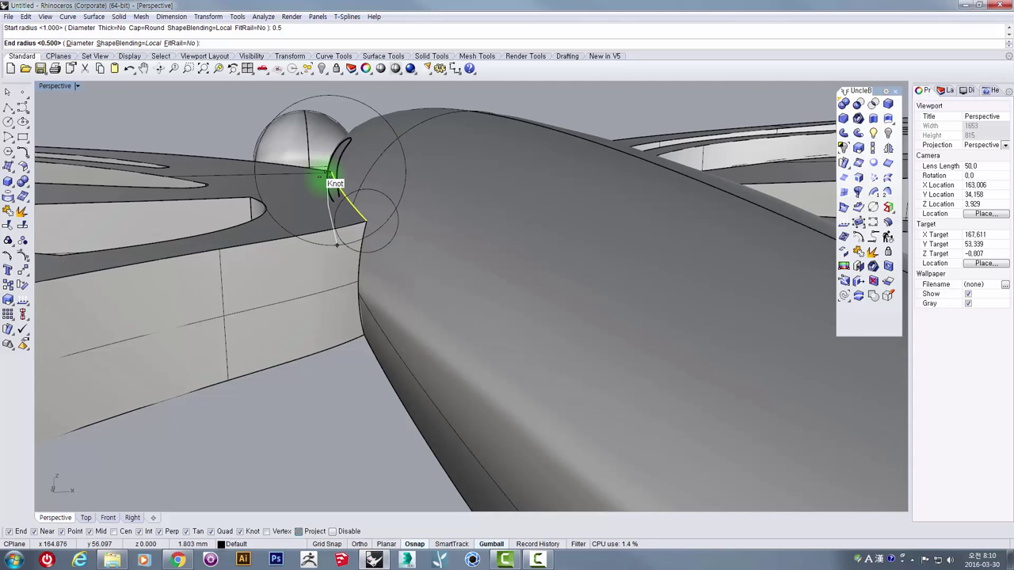
pyautogui.press('Return')
pyautogui.moveTo(331, 206); pyautogui.dragTo(420, 191, button='right')
pyautogui.press('Return')
pyautogui.click(339, 223)
# - Try to carve a groove by Boolean-subtracting the left joint's pipe from the butterfly solid
pyautogui.click(447, 127)
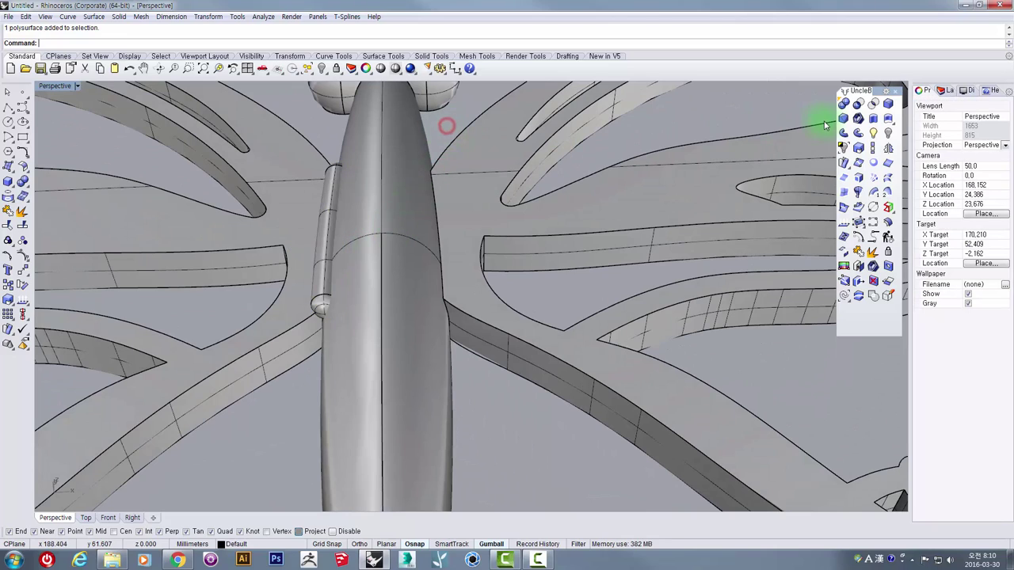
pyautogui.click(384, 150)
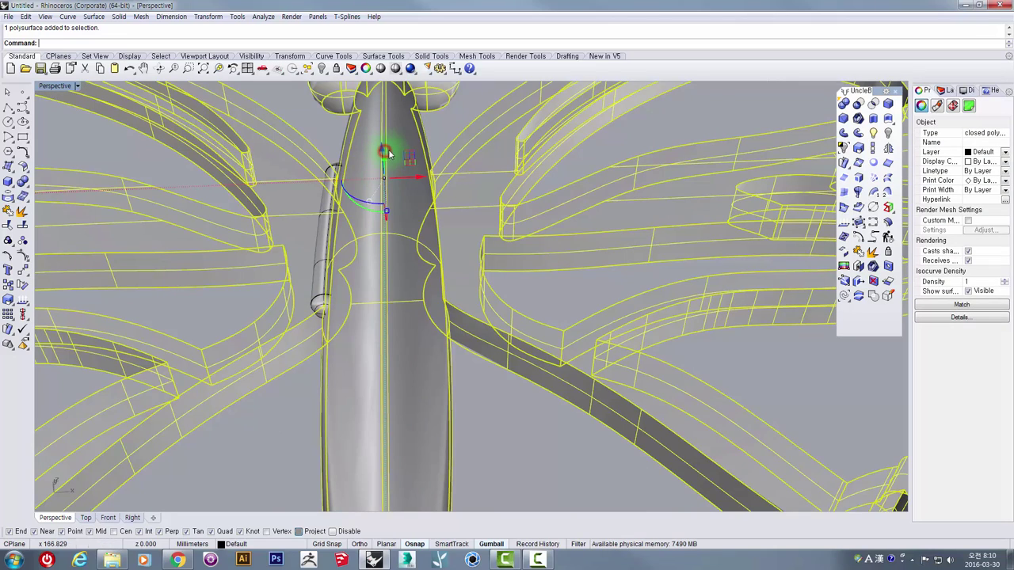
pyautogui.moveTo(384, 150); pyautogui.dragTo(247, 160, button='right')
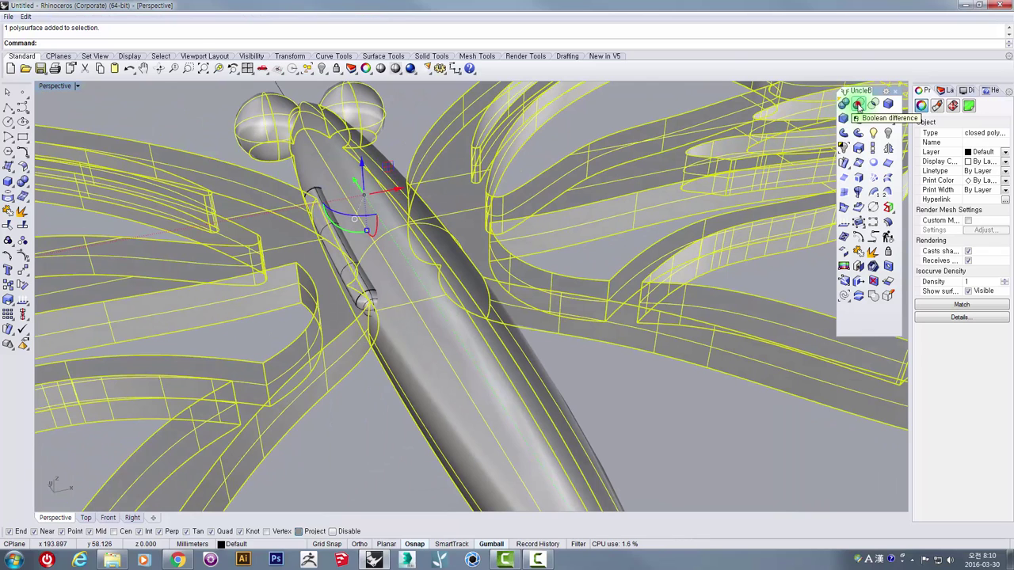
pyautogui.click(859, 106)
pyautogui.click(313, 194)
pyautogui.press('Return')
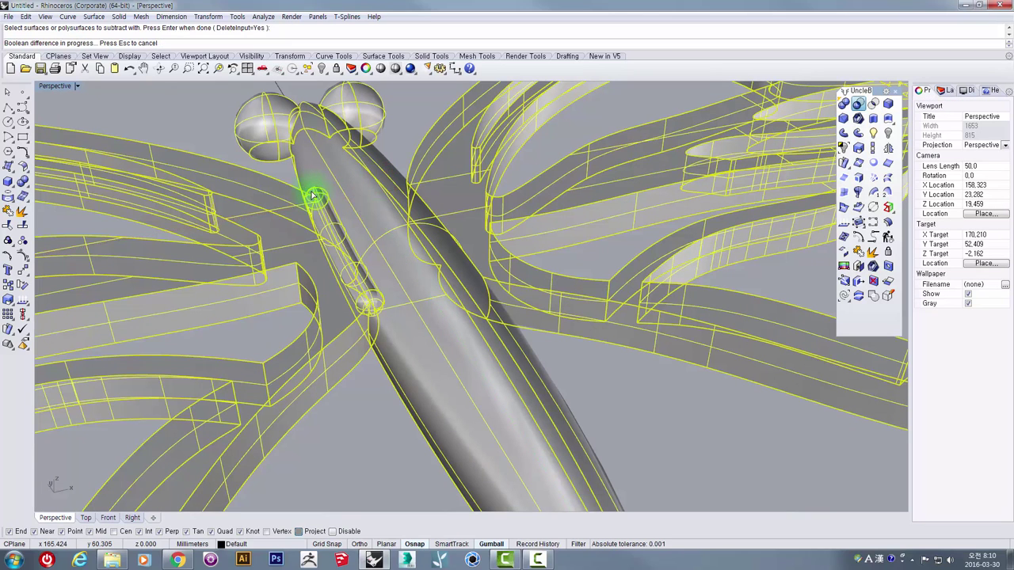
# - Examine the groove at the left wing joint from several angles and undo the Boolean difference
pyautogui.moveTo(317, 204); pyautogui.dragTo(419, 217, button='right')
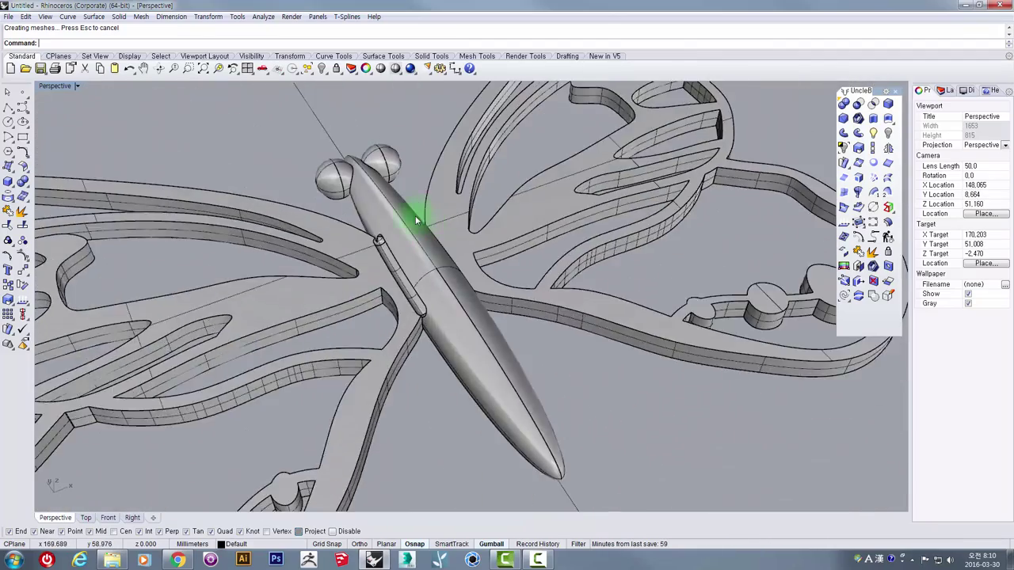
pyautogui.scroll(11, 419, 217)
pyautogui.moveTo(346, 262); pyautogui.dragTo(642, 188, button='right')
pyautogui.scroll(-5, 334, 238)
pyautogui.moveTo(410, 264); pyautogui.dragTo(321, 198, button='right')
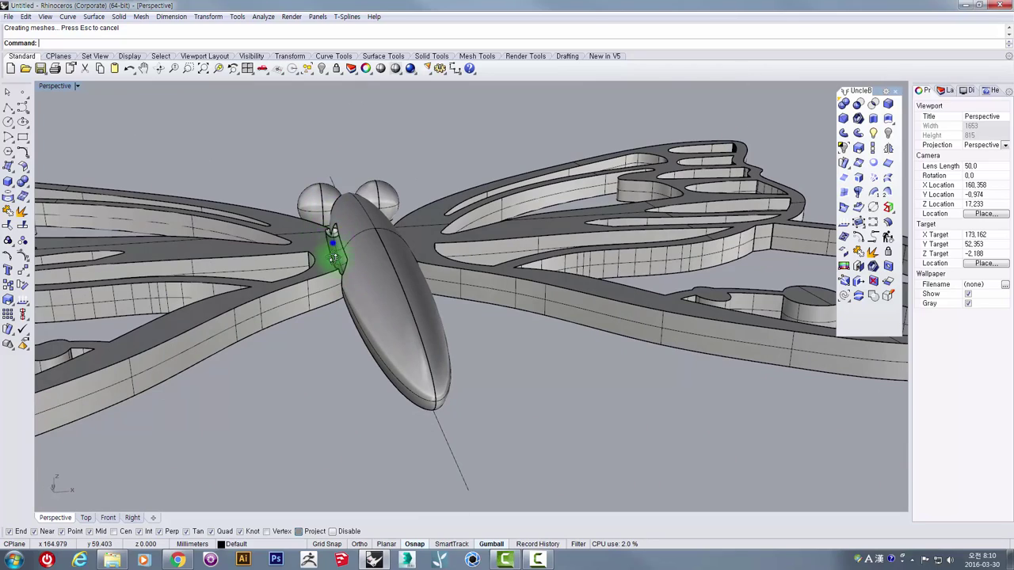
pyautogui.moveTo(338, 252); pyautogui.dragTo(381, 233, button='right')
pyautogui.scroll(8, 332, 238)
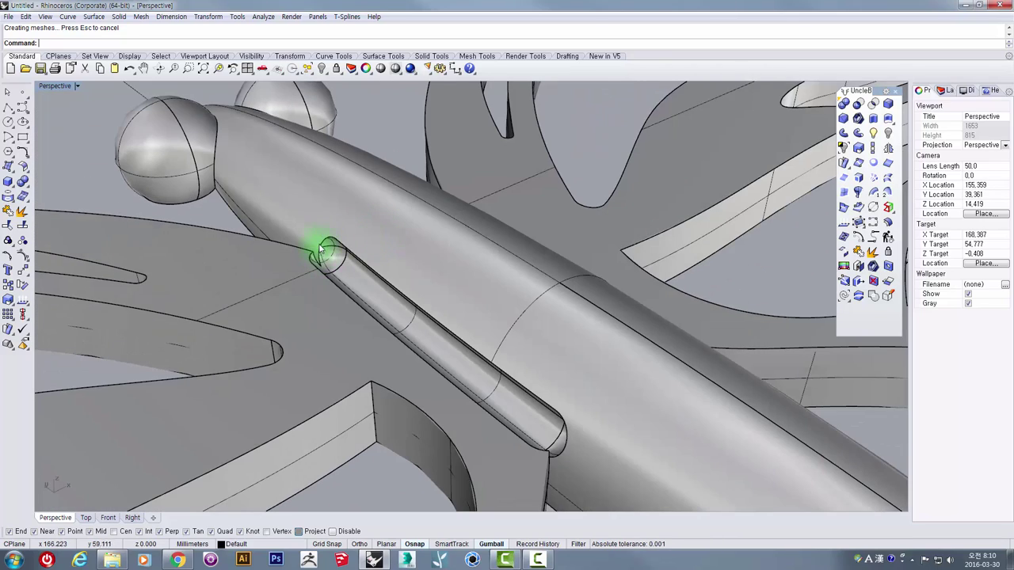
pyautogui.hotkey('ctrl', 'z')
pyautogui.click(397, 165)
pyautogui.moveTo(433, 206); pyautogui.dragTo(337, 189, button='right')
pyautogui.click(316, 170)
pyautogui.moveTo(405, 209); pyautogui.dragTo(371, 212, button='right')
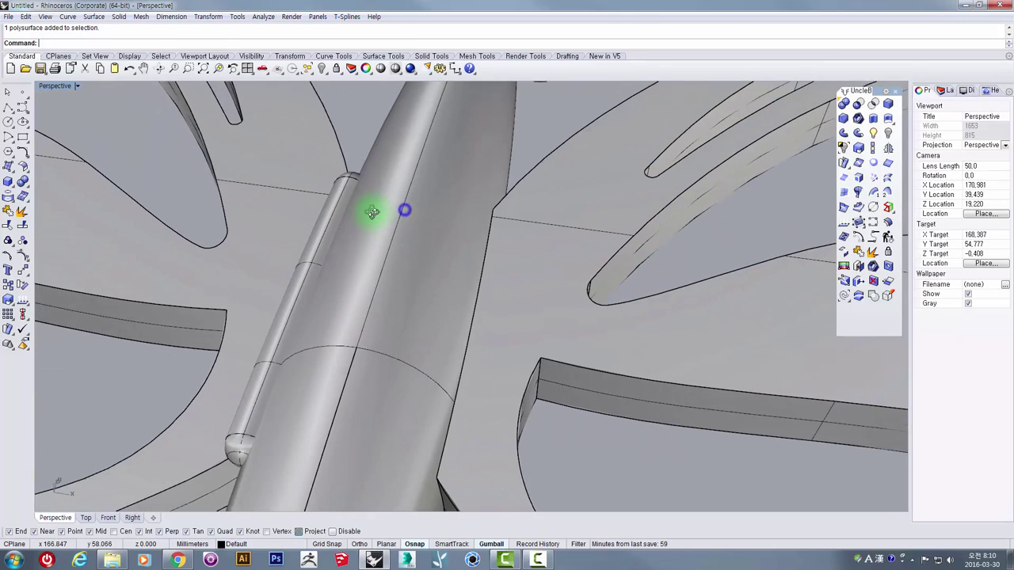
pyautogui.click(346, 186)
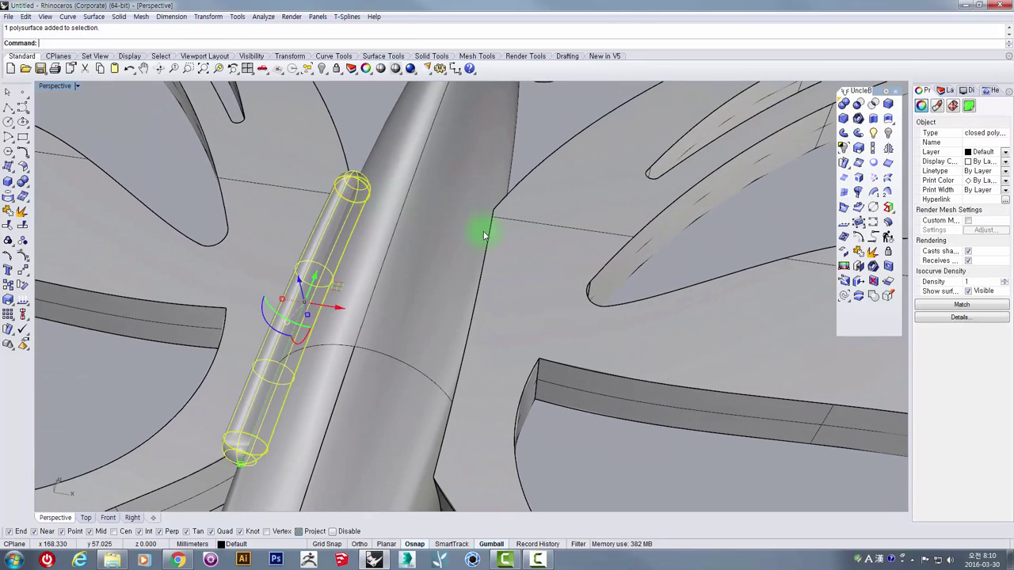
pyautogui.moveTo(312, 251); pyautogui.dragTo(483, 199, button='right')
pyautogui.click(505, 172)
pyautogui.click(633, 182)
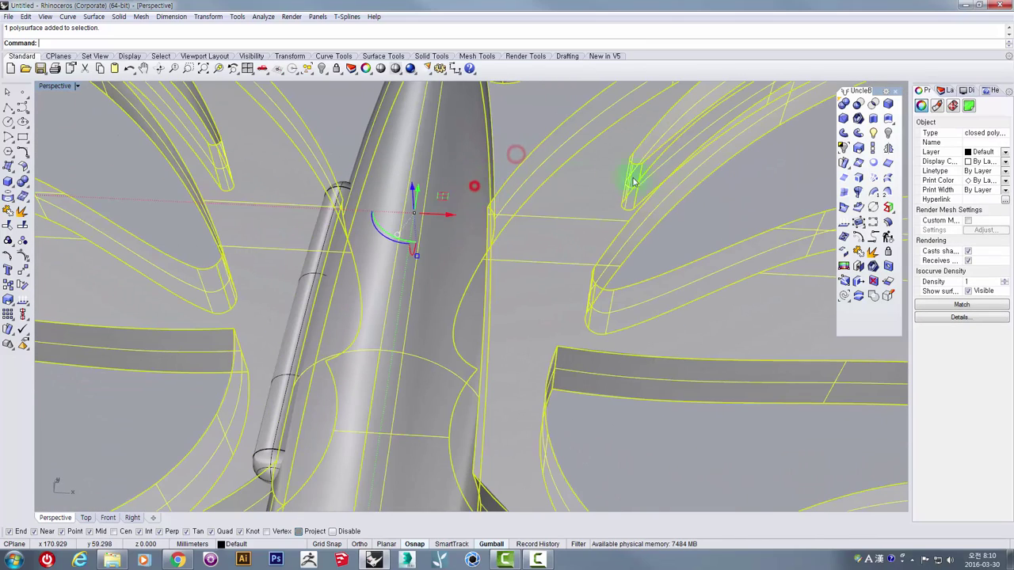
pyautogui.click(538, 120)
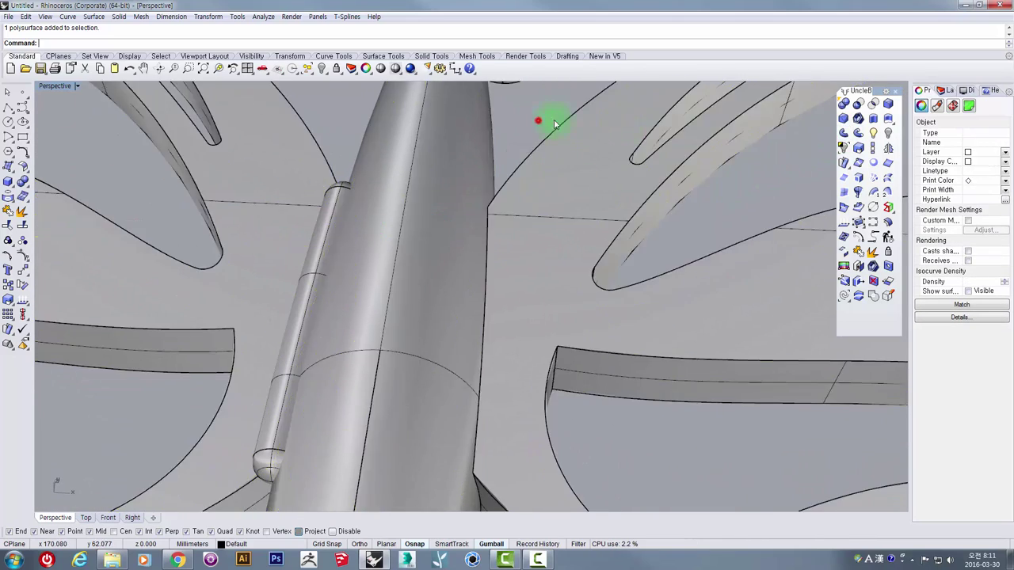
# - Create a matching round-capped pipe with 0.5 mm start and end radii along the edge where the right wing meets the body
pyautogui.click(858, 133)
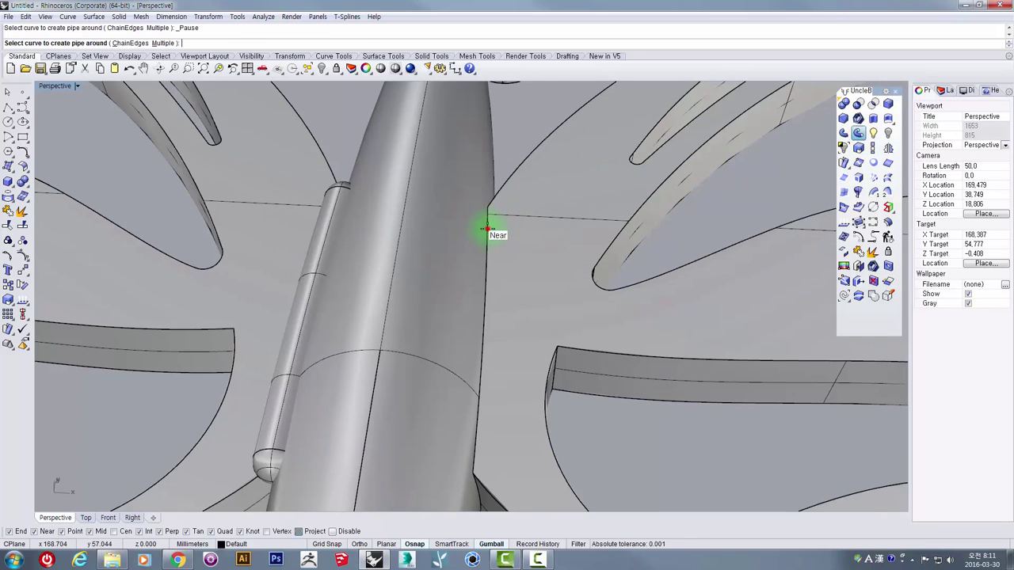
pyautogui.click(488, 229)
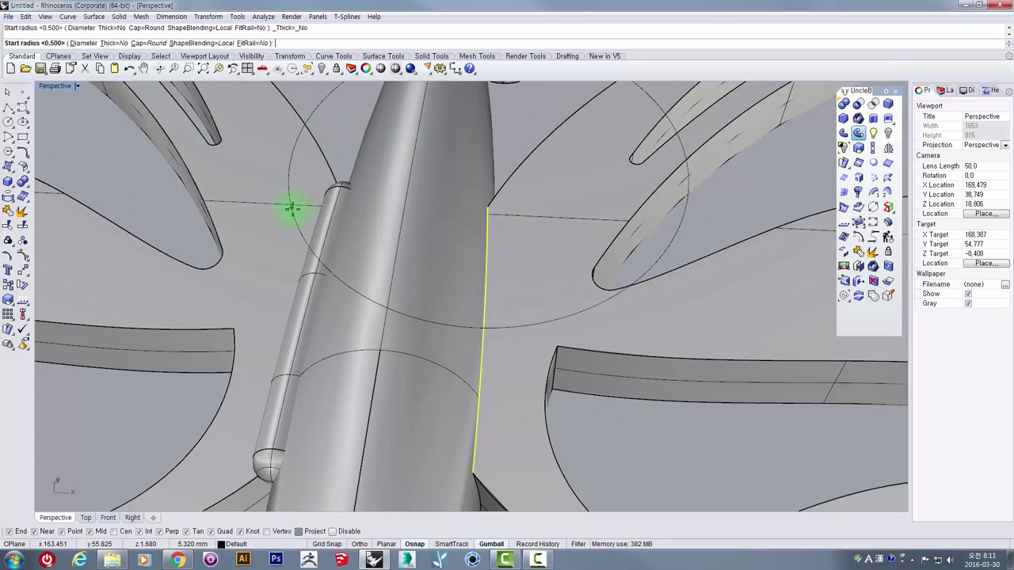
pyautogui.press('Return')
pyautogui.write('b')
pyautogui.press('Return')
pyautogui.press('Return')
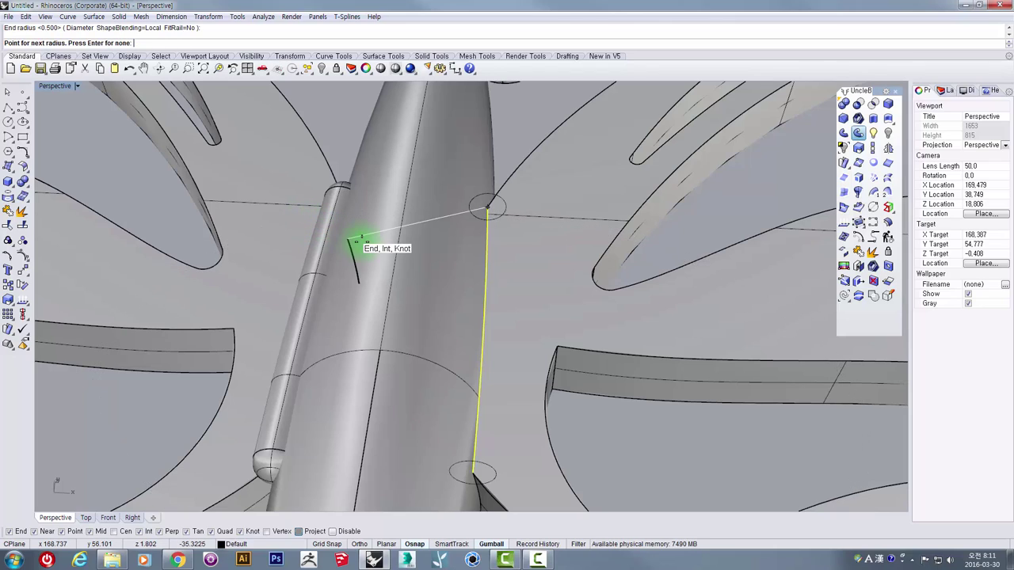
pyautogui.press('Return')
pyautogui.moveTo(357, 242); pyautogui.dragTo(424, 280, button='right')
pyautogui.scroll(3, 420, 279)
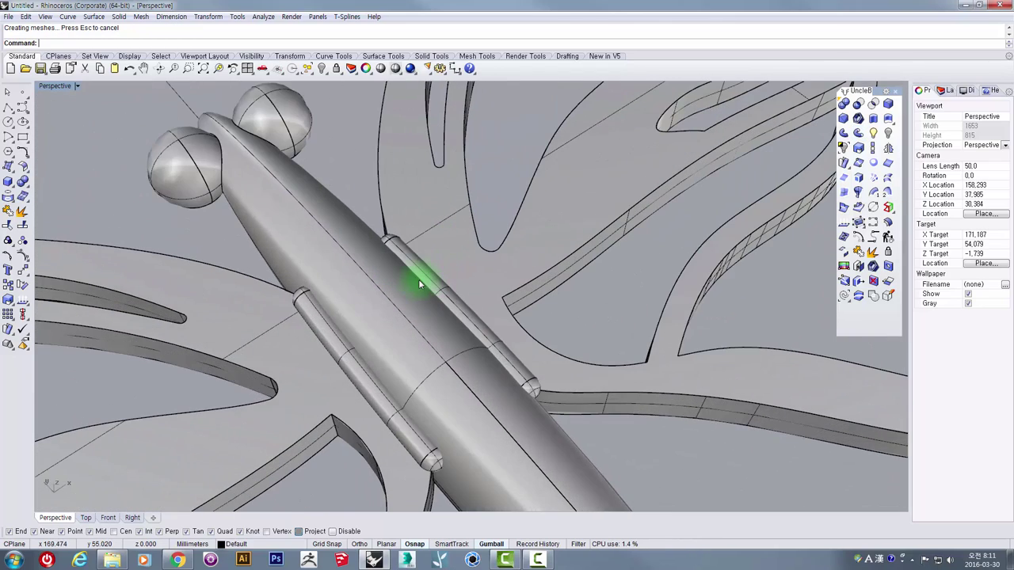
# - Lengthen both wing-joint pipes together along the body by scaling them in the Y direction only
pyautogui.click(313, 320)
pyautogui.click(230, 257)
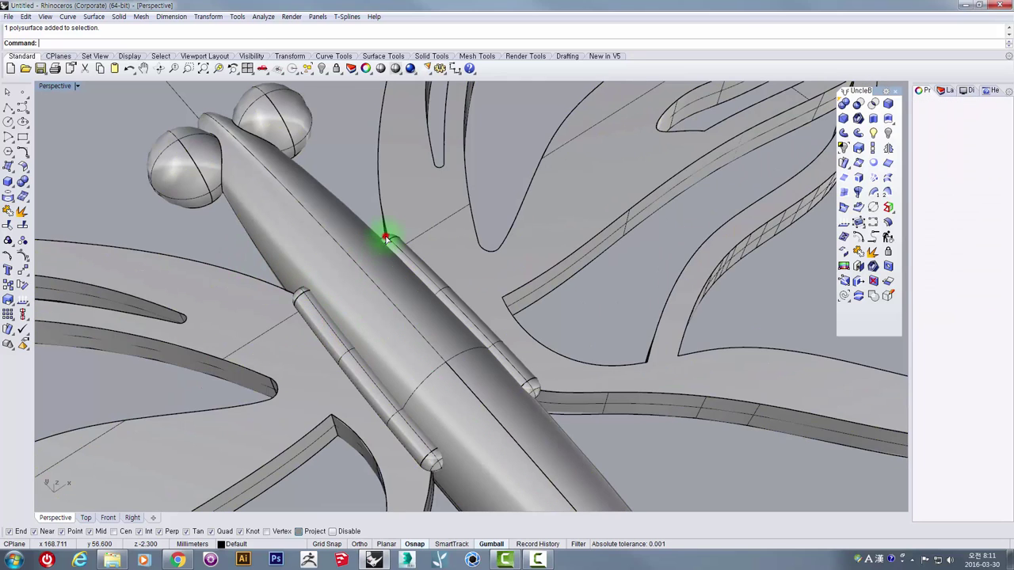
pyautogui.click(387, 241)
pyautogui.keyDown('shift'); pyautogui.click(301, 299); pyautogui.keyUp('shift')
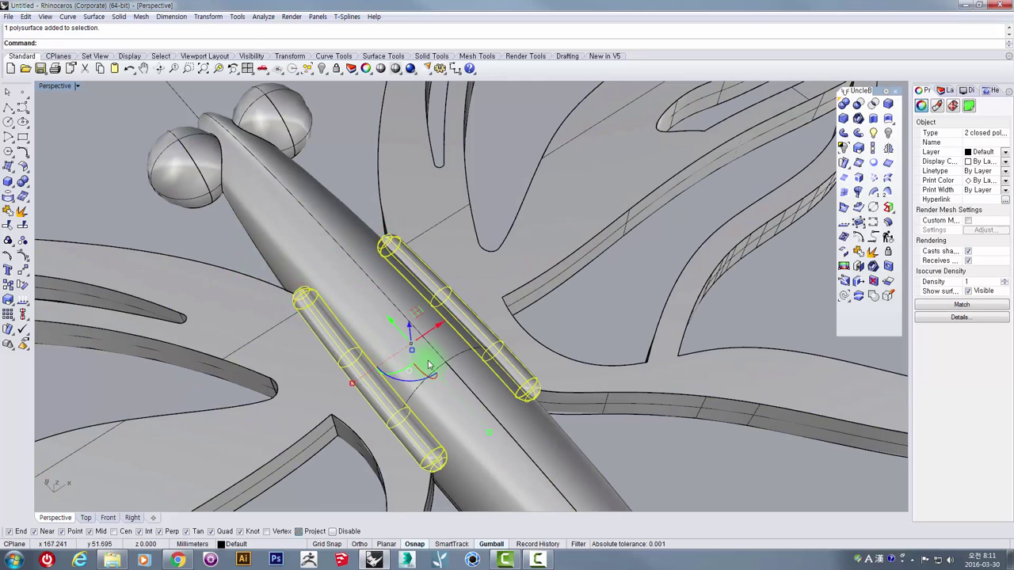
pyautogui.moveTo(490, 437); pyautogui.dragTo(528, 454)
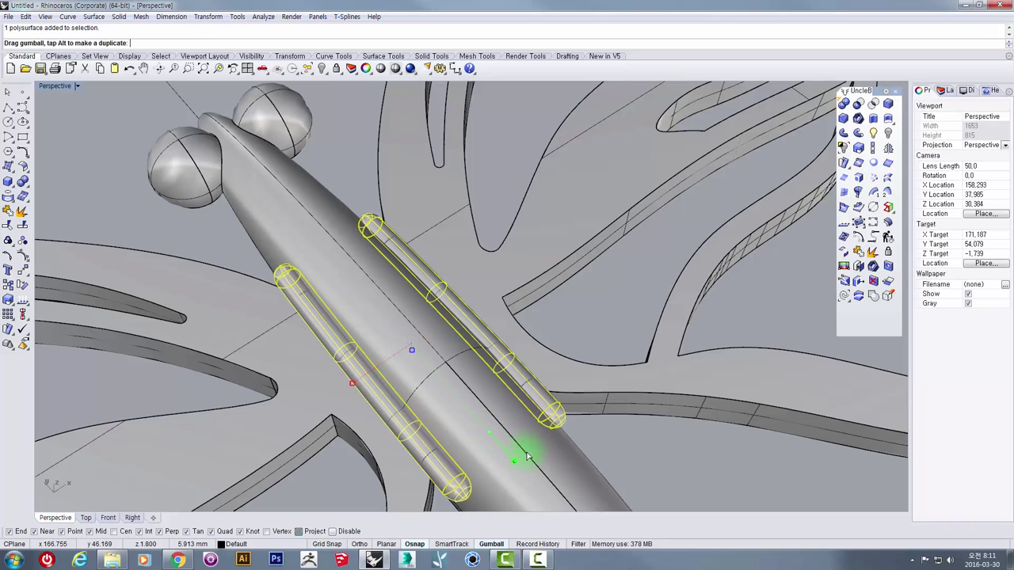
pyautogui.moveTo(472, 381); pyautogui.dragTo(414, 351, button='right')
pyautogui.click(414, 158)
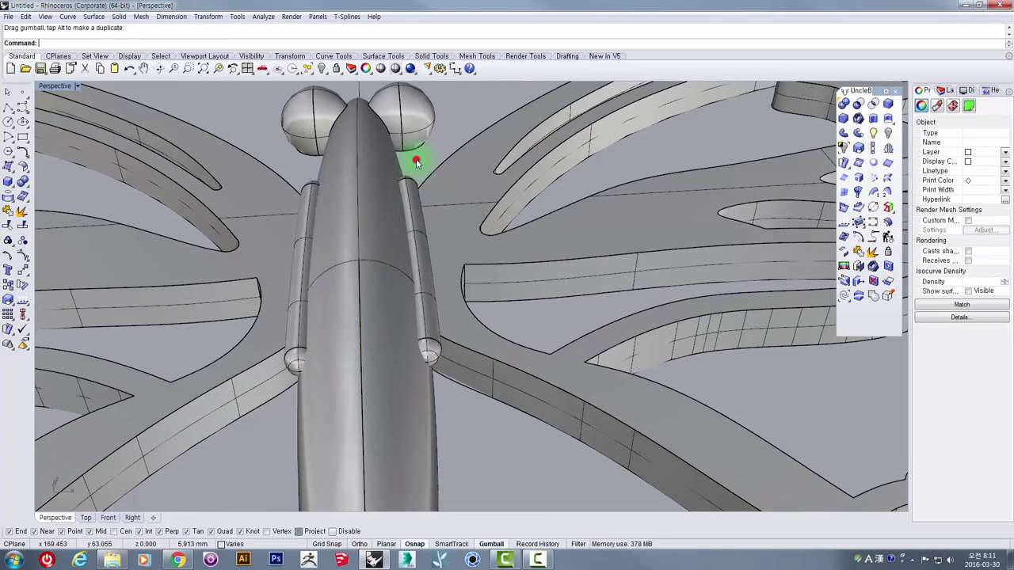
# - Carve grooves at both wing joints by Boolean-subtracting the two lengthened pipes from the butterfly solid
pyautogui.click(465, 217)
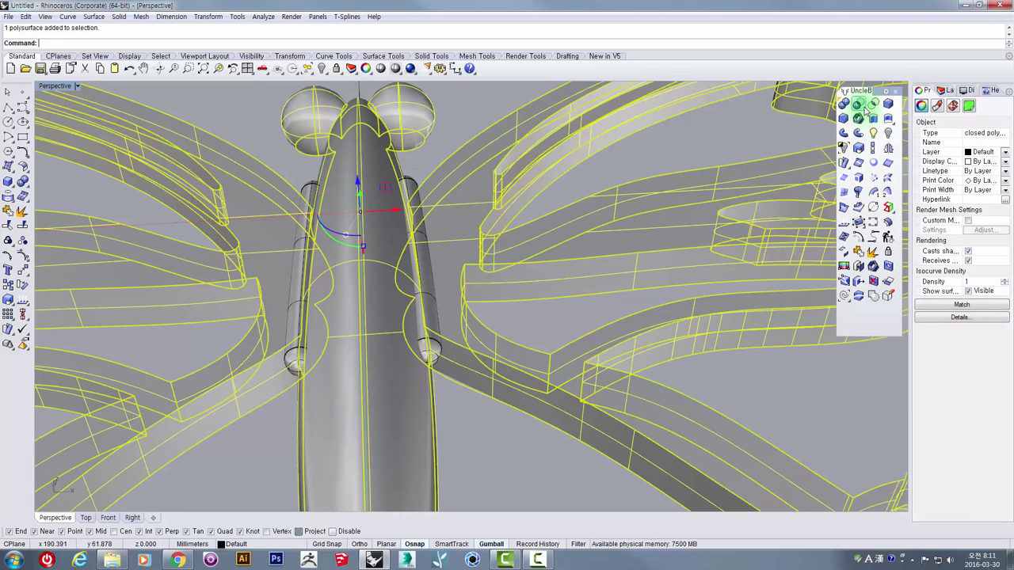
pyautogui.click(860, 105)
pyautogui.click(312, 179)
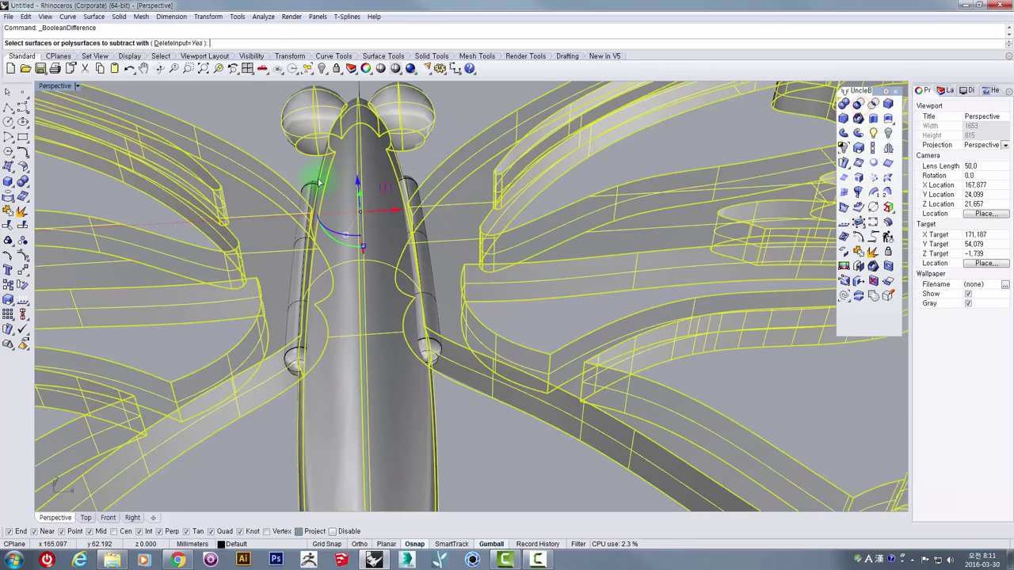
pyautogui.click(409, 179)
pyautogui.press('Return')
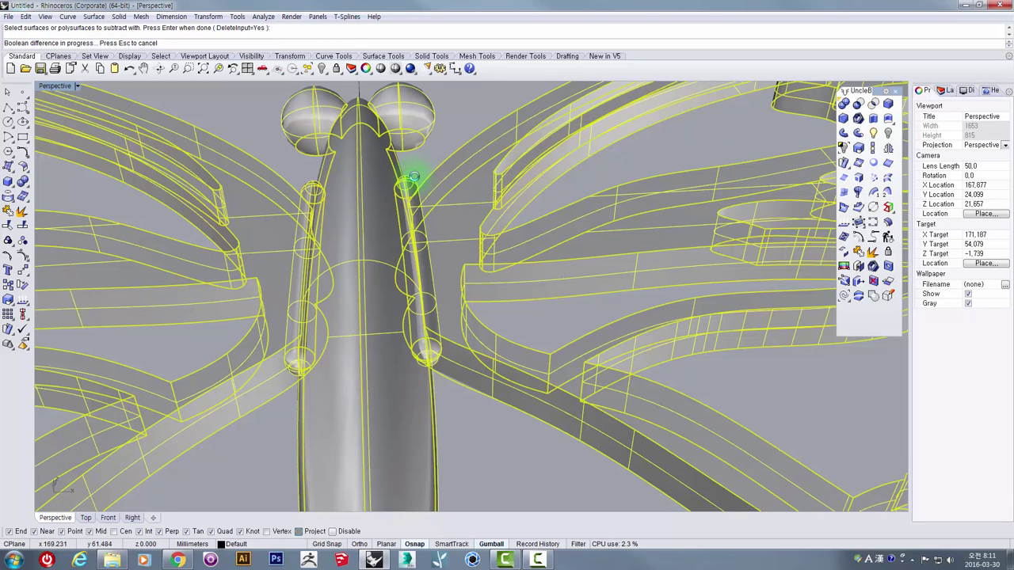
pyautogui.moveTo(414, 176); pyautogui.dragTo(428, 265, button='right')
pyautogui.click(448, 235)
# - Move the butterfly solid about 142 mm within the ground plane, to just in front of the reference picture
pyautogui.scroll(-6, 448, 235)
pyautogui.press('Escape')
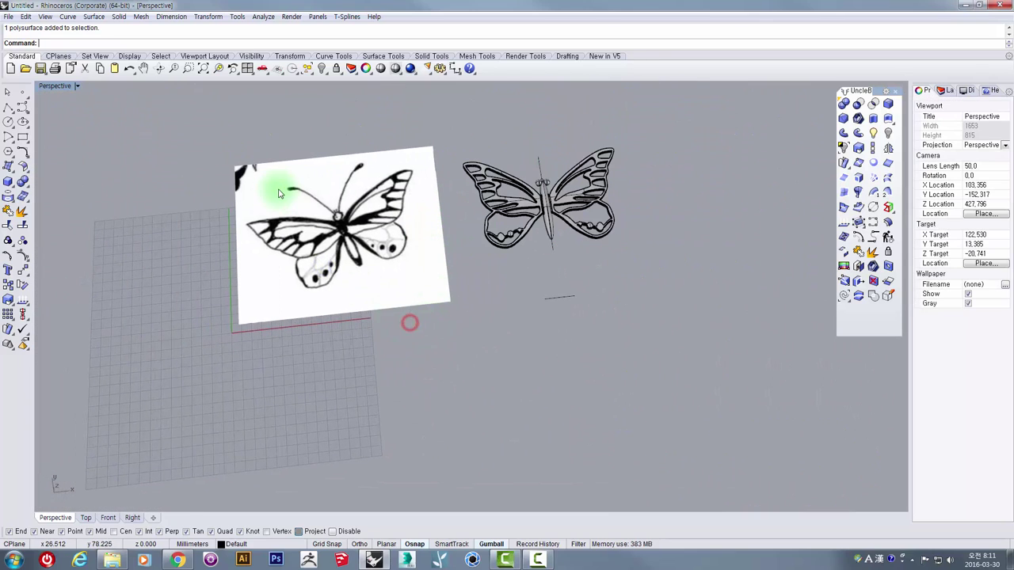
pyautogui.click(554, 202)
pyautogui.scroll(4, 550, 198)
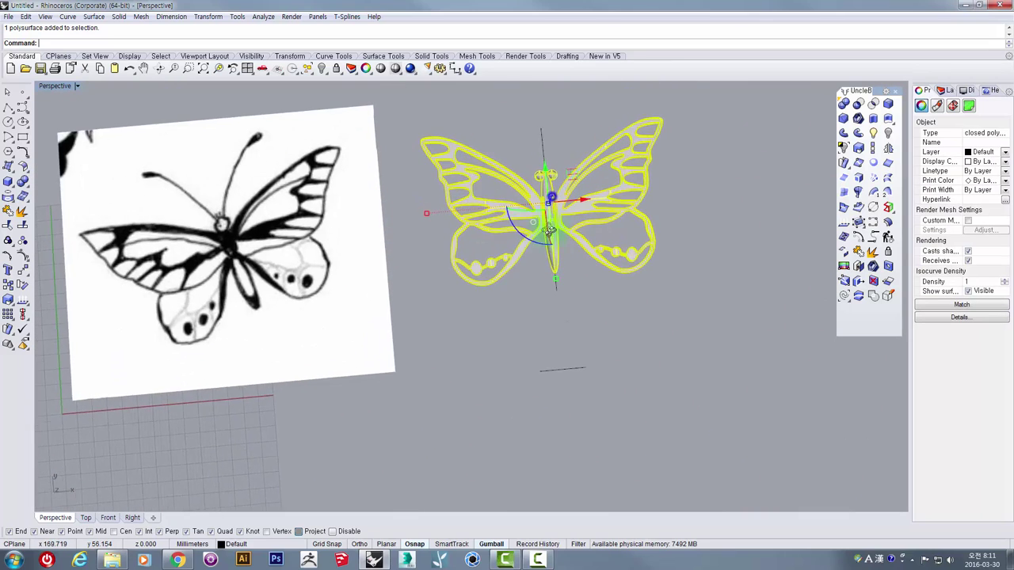
pyautogui.scroll(-4, 549, 197)
pyautogui.moveTo(577, 170); pyautogui.dragTo(413, 298)
pyautogui.scroll(3, 426, 198)
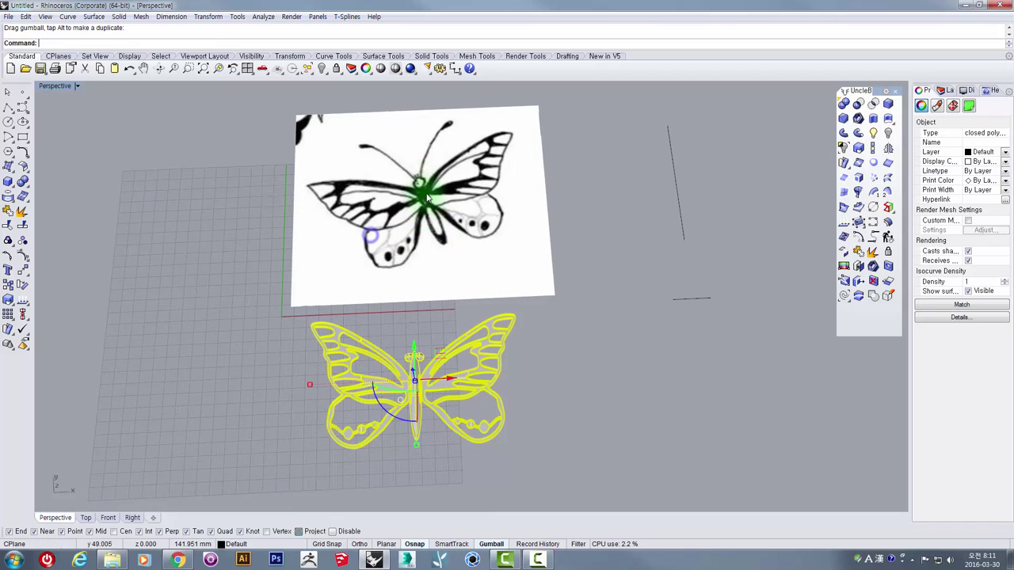
# - Examine the finished butterfly solid beside the reference picture from several angles
pyautogui.moveTo(470, 204); pyautogui.dragTo(379, 236, button='right')
pyautogui.scroll(3, 378, 237)
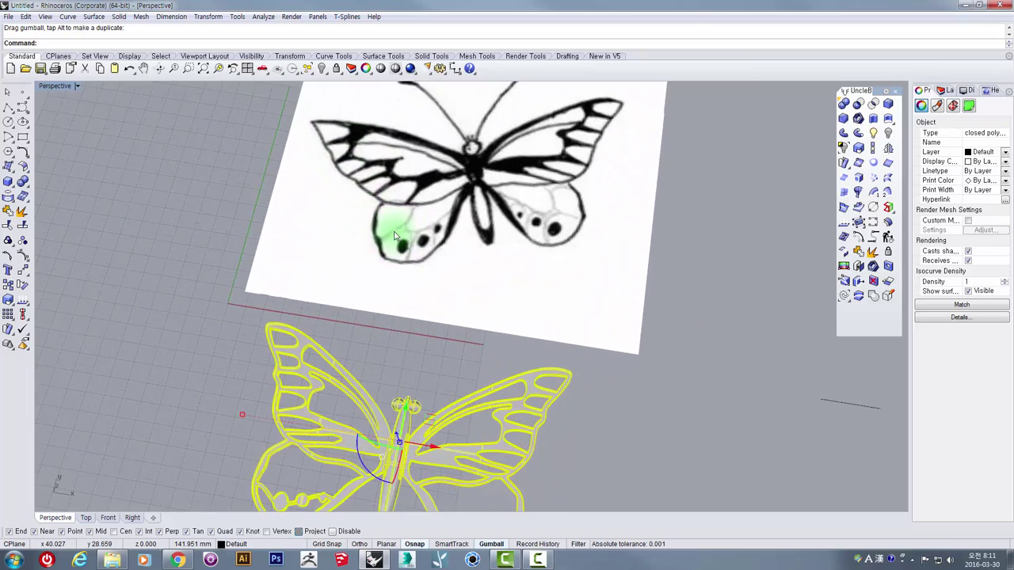
pyautogui.moveTo(380, 292); pyautogui.dragTo(508, 406, button='right')
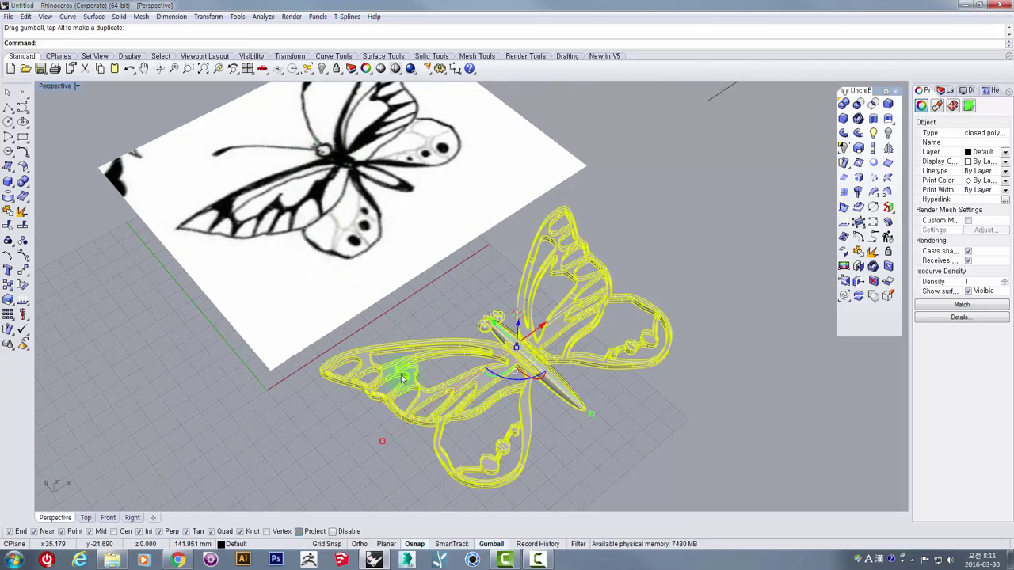
pyautogui.moveTo(522, 354); pyautogui.dragTo(595, 226, button='right')
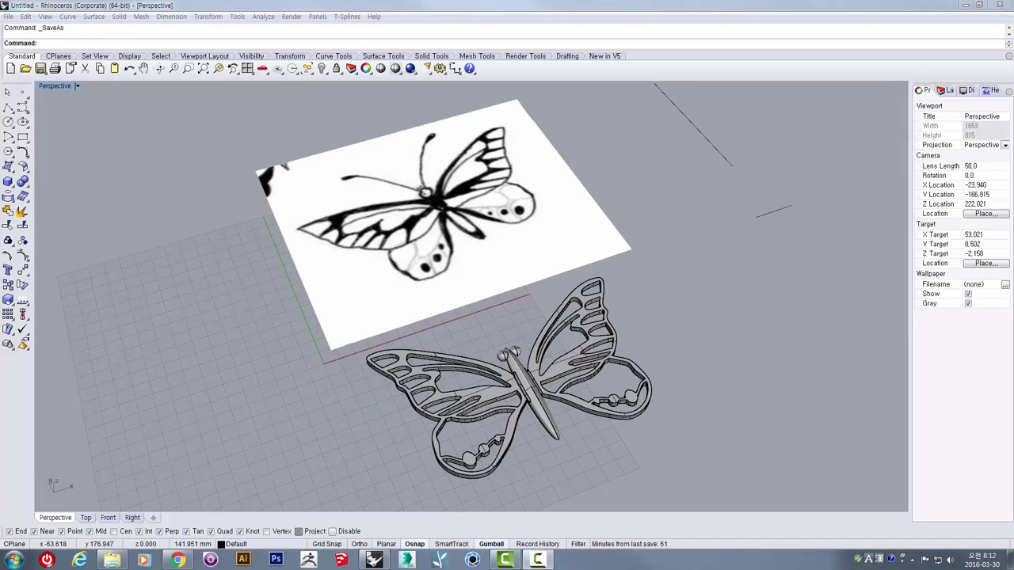
pyautogui.keyDown('shift'); pyautogui.moveTo(550, 407); pyautogui.dragTo(509, 339, button='right'); pyautogui.keyUp('shift')
pyautogui.scroll(2, 518, 336)
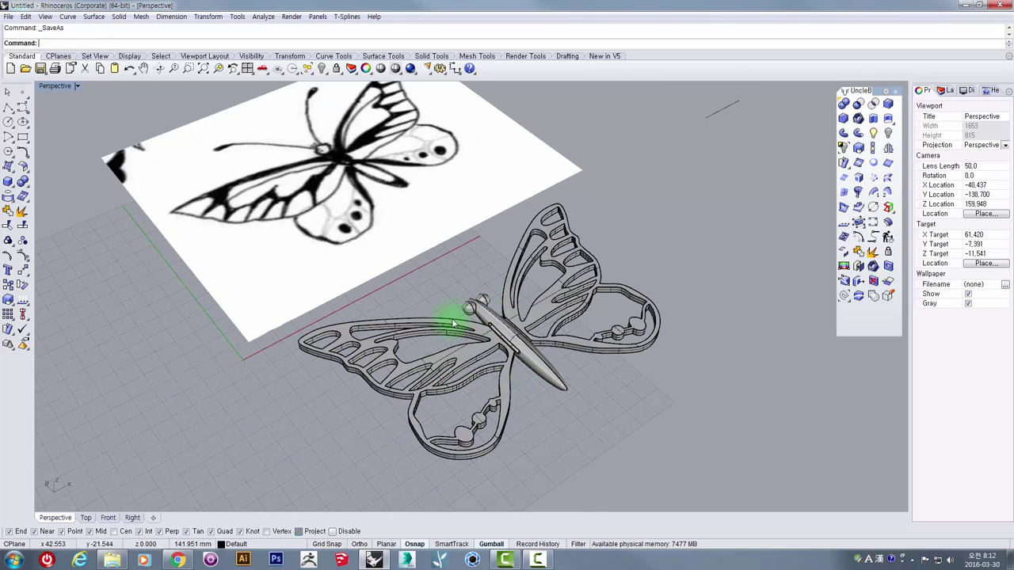
pyautogui.click(522, 318)
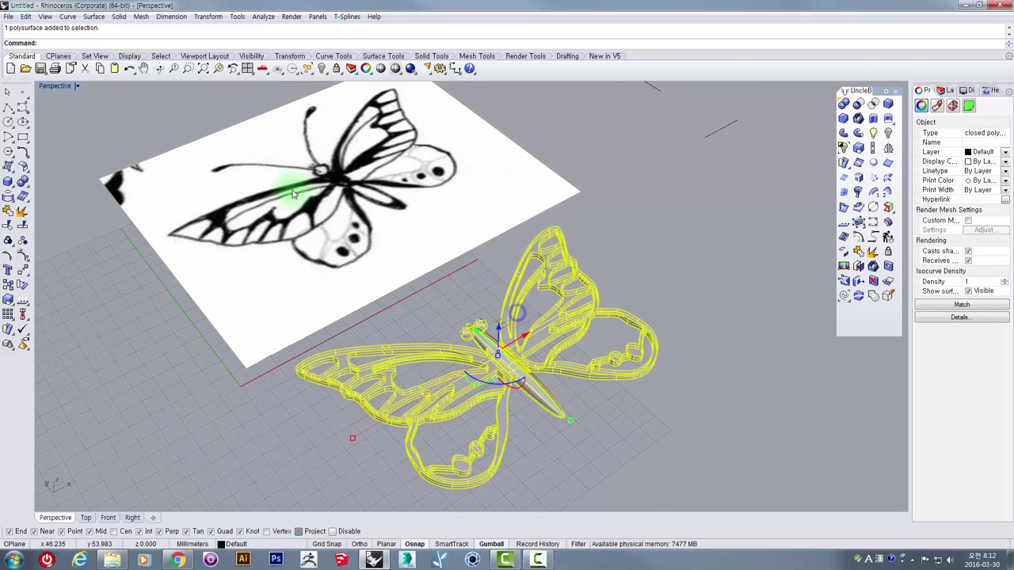
pyautogui.moveTo(361, 130); pyautogui.dragTo(456, 301, button='right')
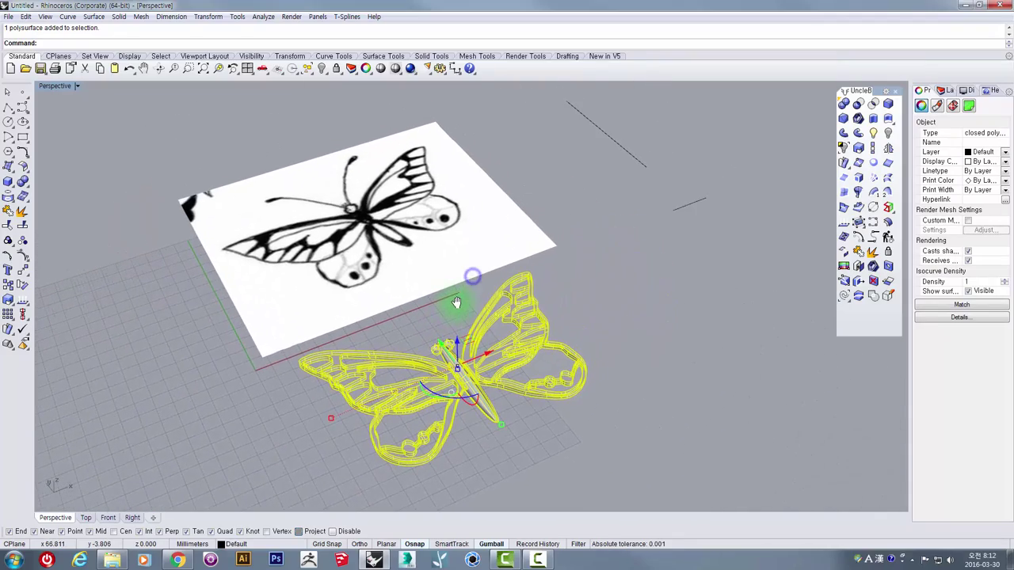
pyautogui.moveTo(534, 273); pyautogui.dragTo(586, 264, button='right')
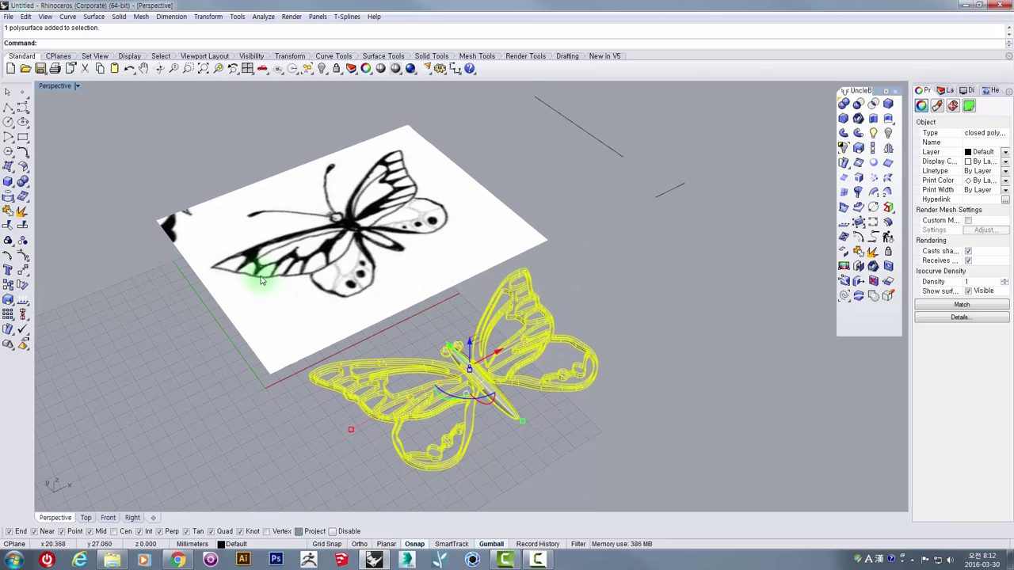
pyautogui.moveTo(432, 194); pyautogui.dragTo(430, 299, button='right')
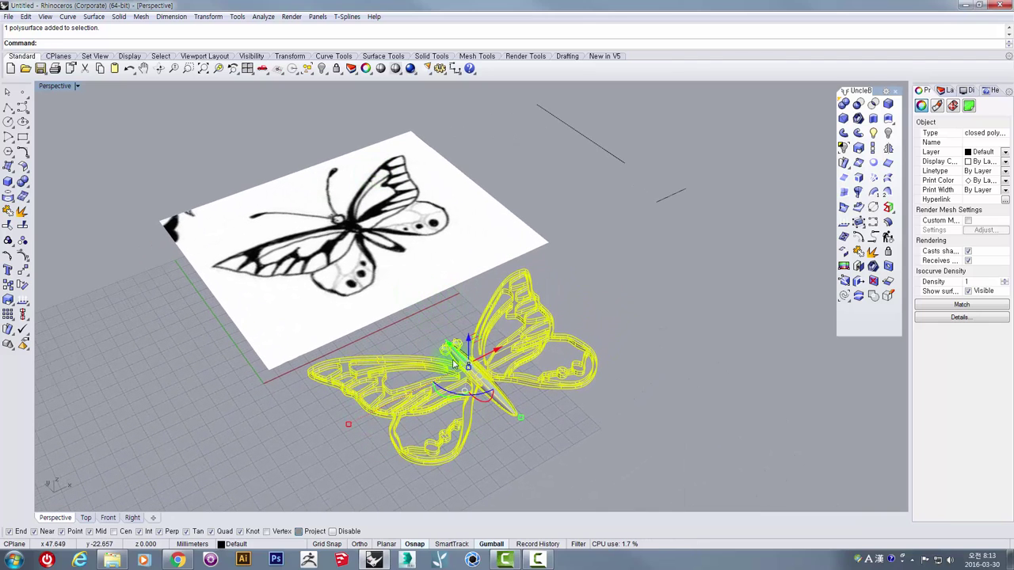
pyautogui.click(633, 412)
pyautogui.click(499, 368)
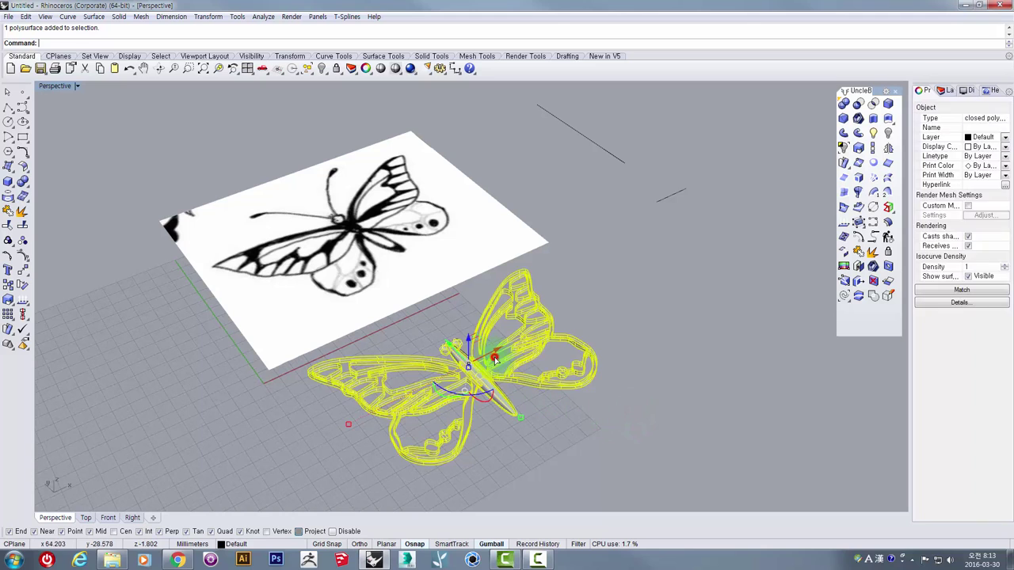
pyautogui.moveTo(501, 370); pyautogui.dragTo(502, 346, button='right')
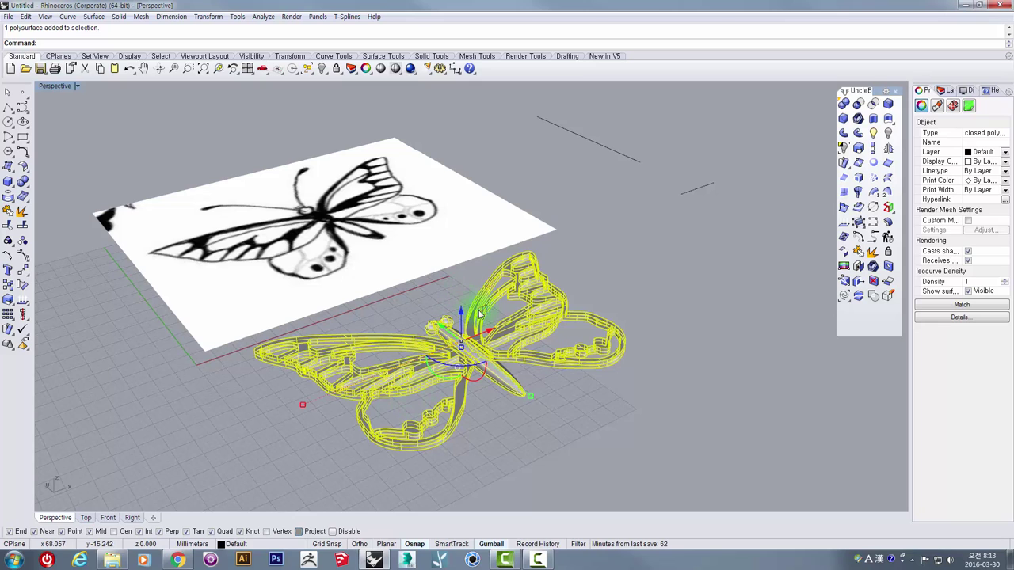
pyautogui.moveTo(388, 326); pyautogui.dragTo(411, 309, button='right')
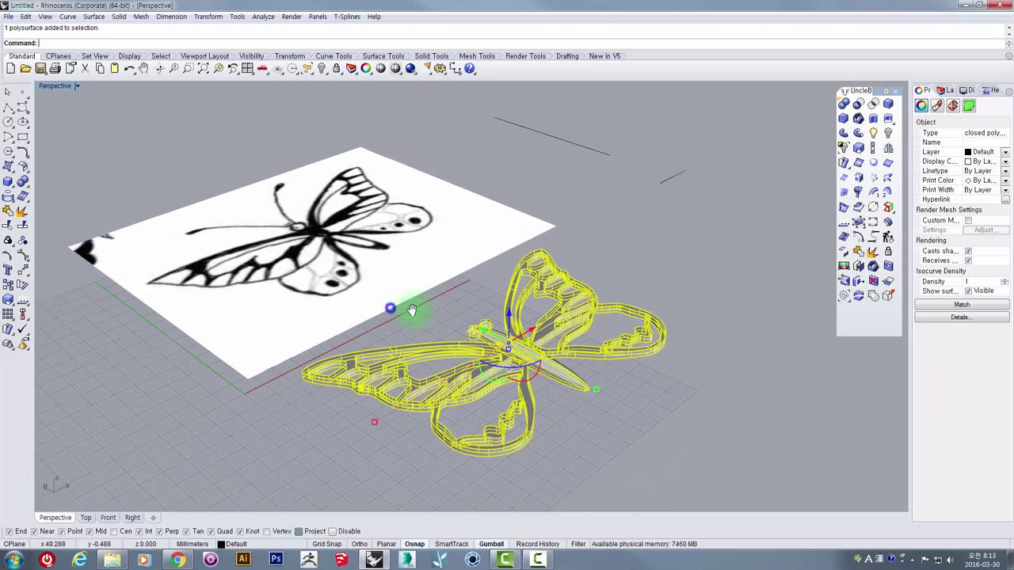